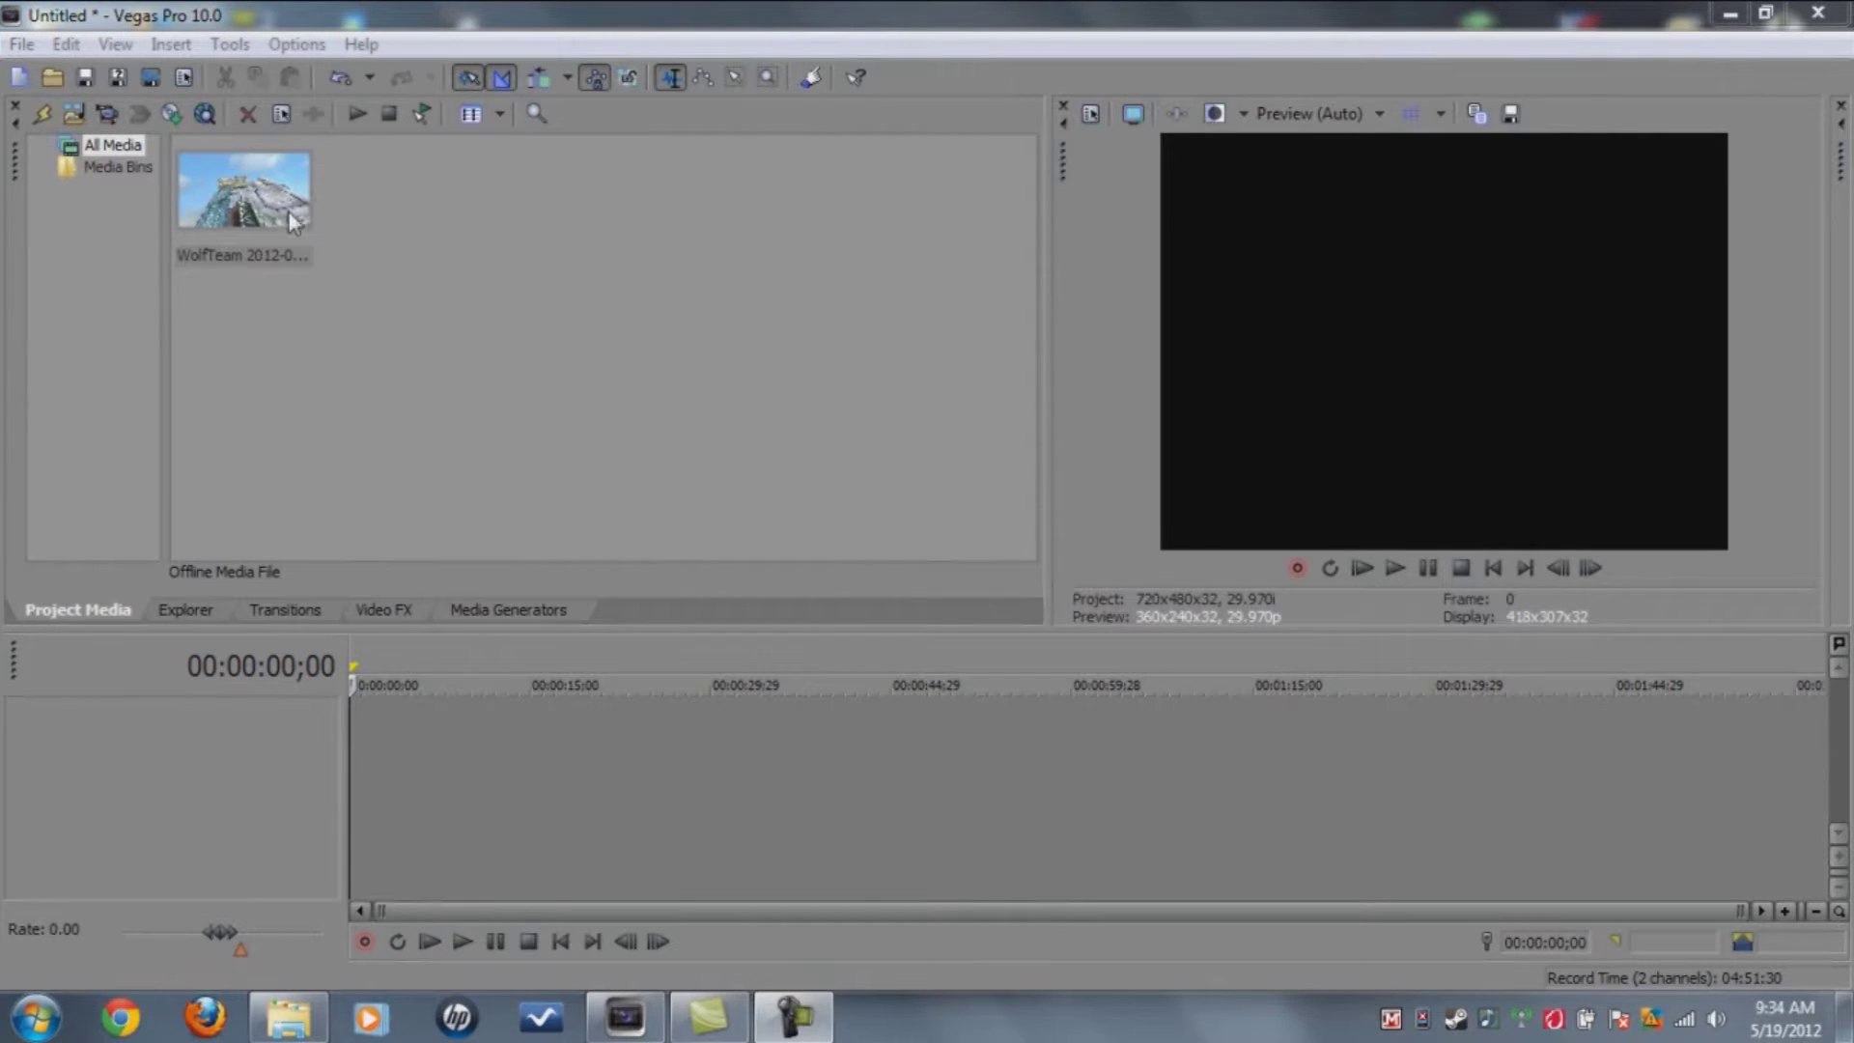
Drop the WolfTeam clip at the timeline start and change the project frame rate to 30 fps
{"action": "left_click_drag", "start_coordinate": [290, 198], "coordinate": [615, 727]}
{"action": "left_click_drag", "start_coordinate": [385, 800], "coordinate": [357, 798]}
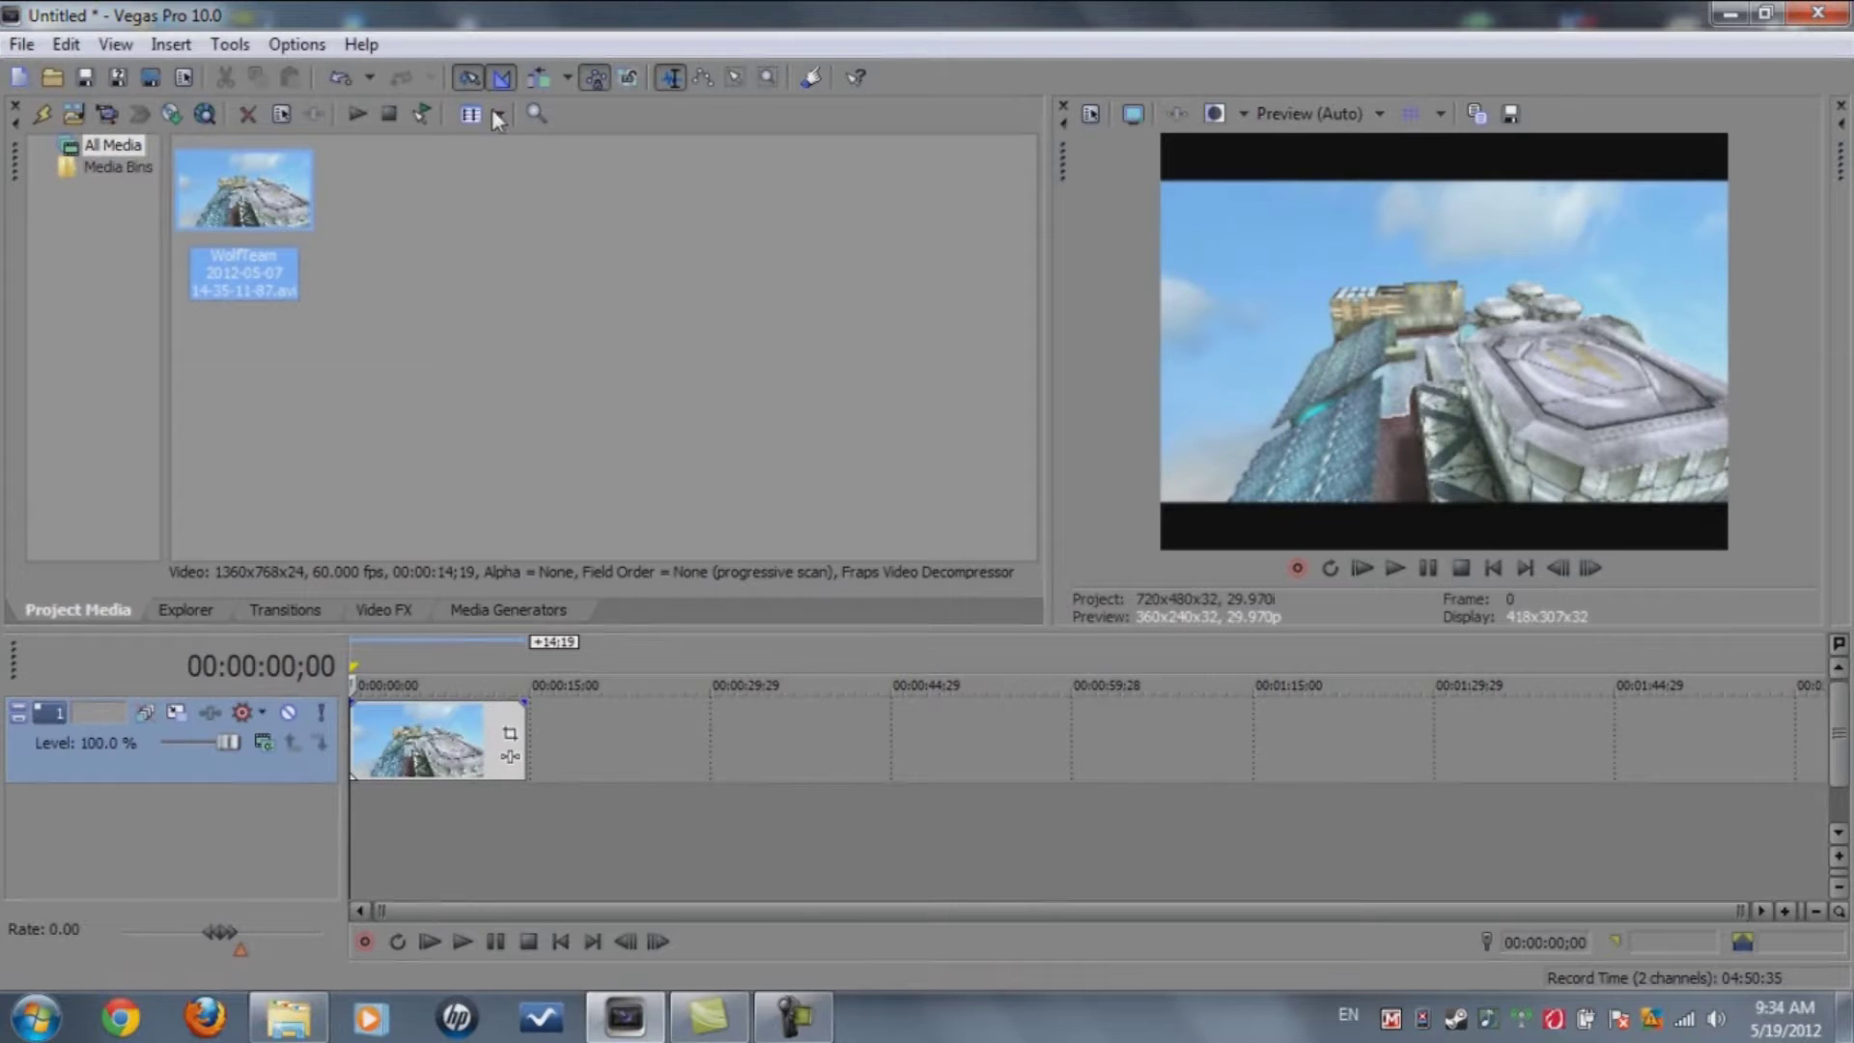
{"action": "left_click", "coordinate": [17, 48]}
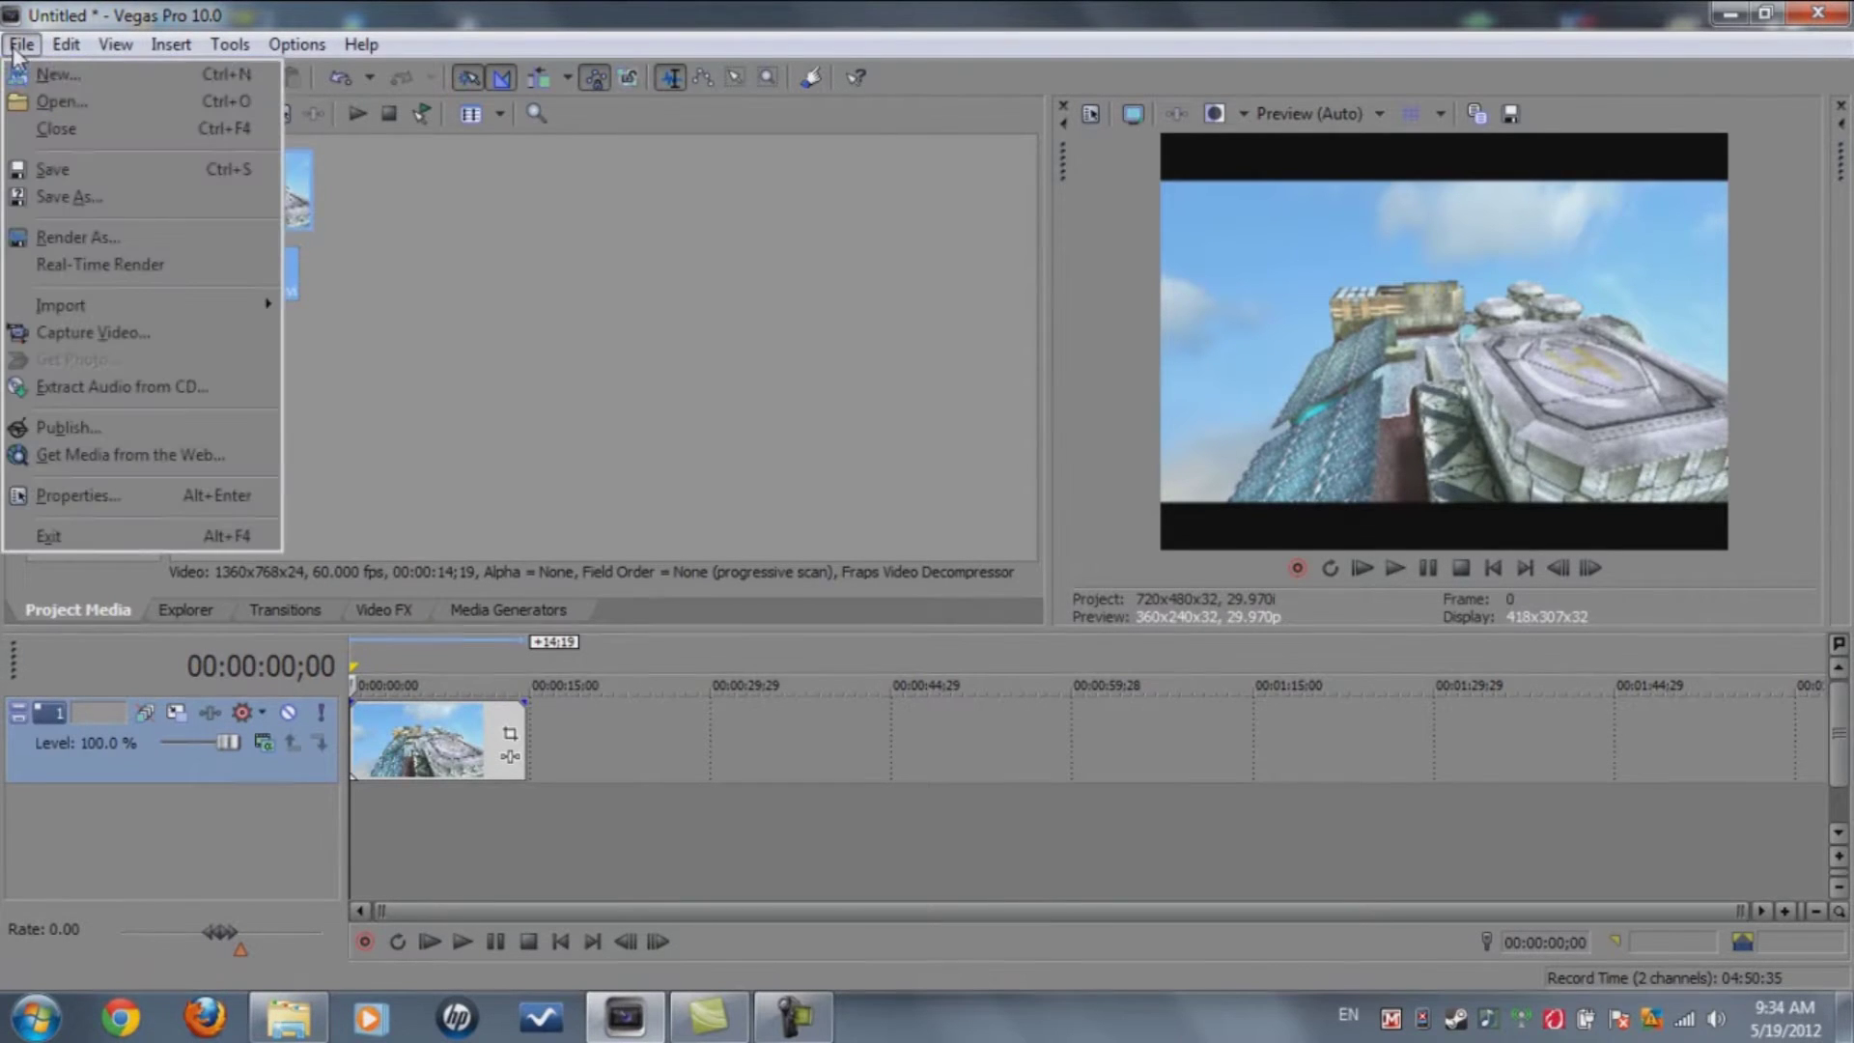
{"action": "left_click", "coordinate": [90, 493]}
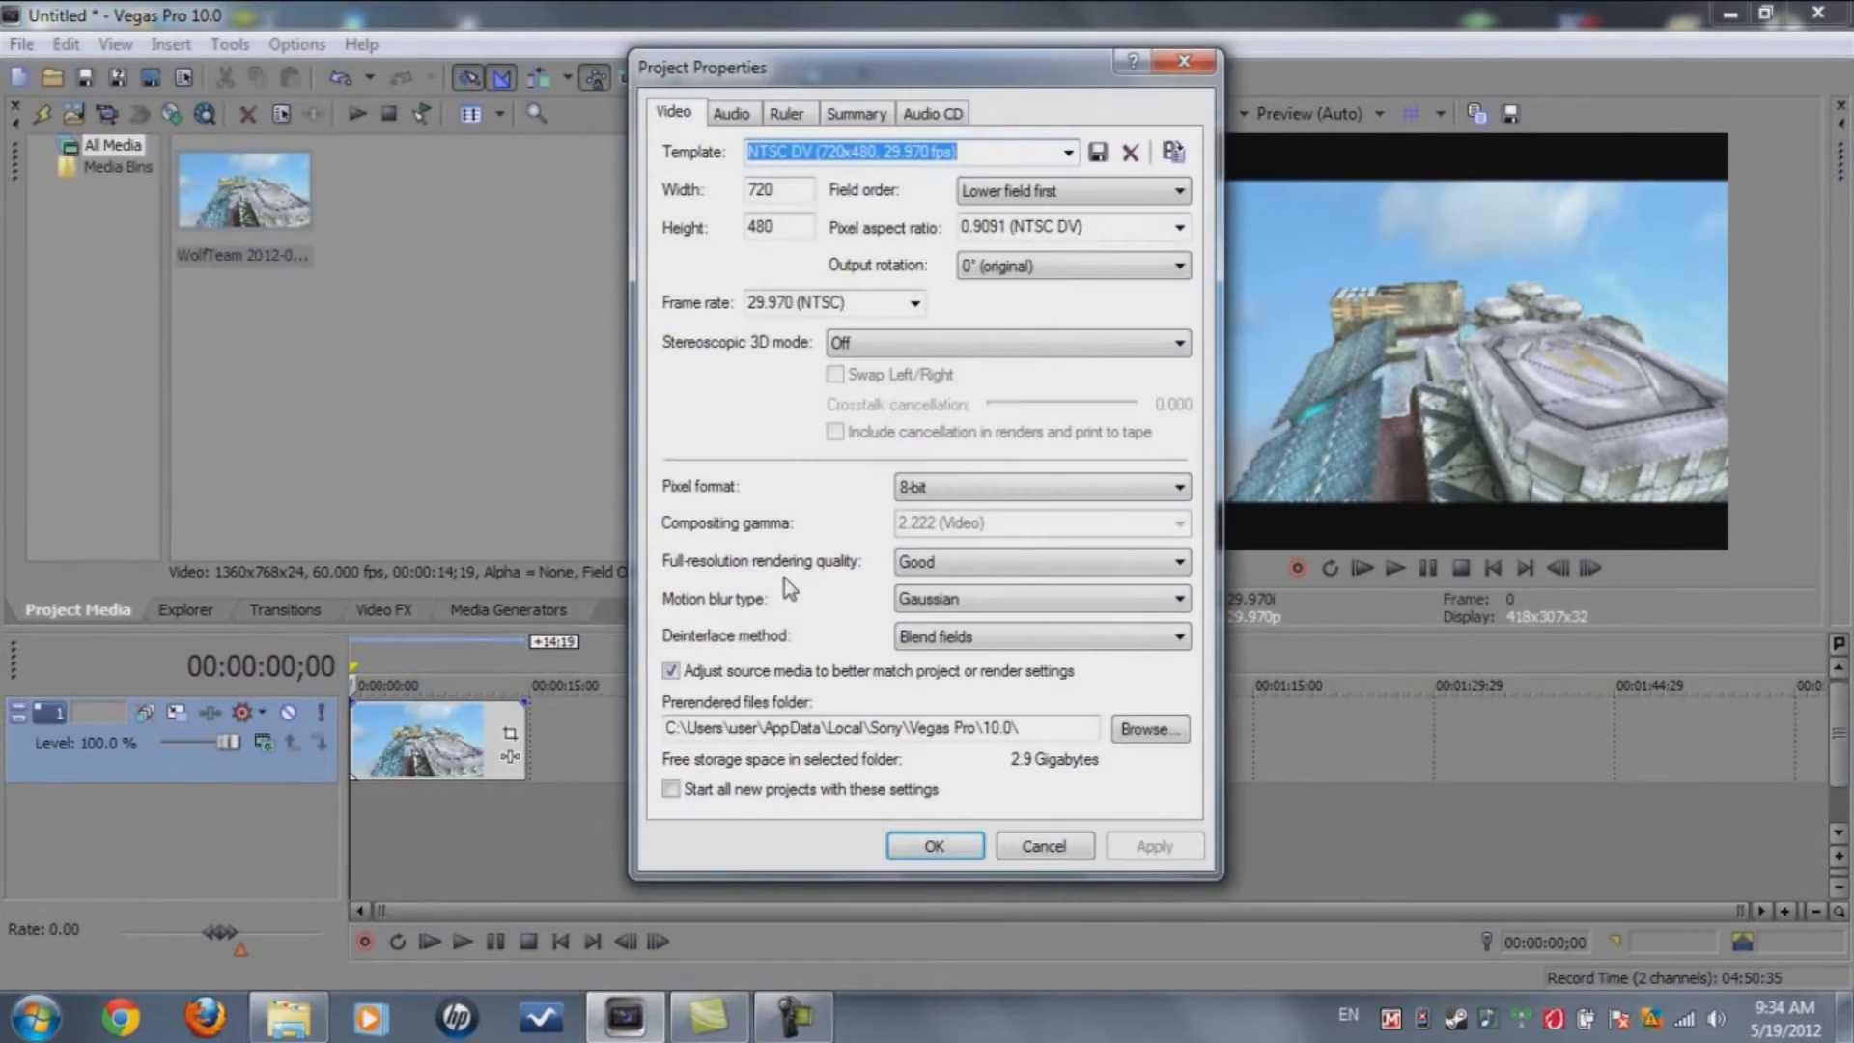
{"action": "left_click", "coordinate": [861, 302]}
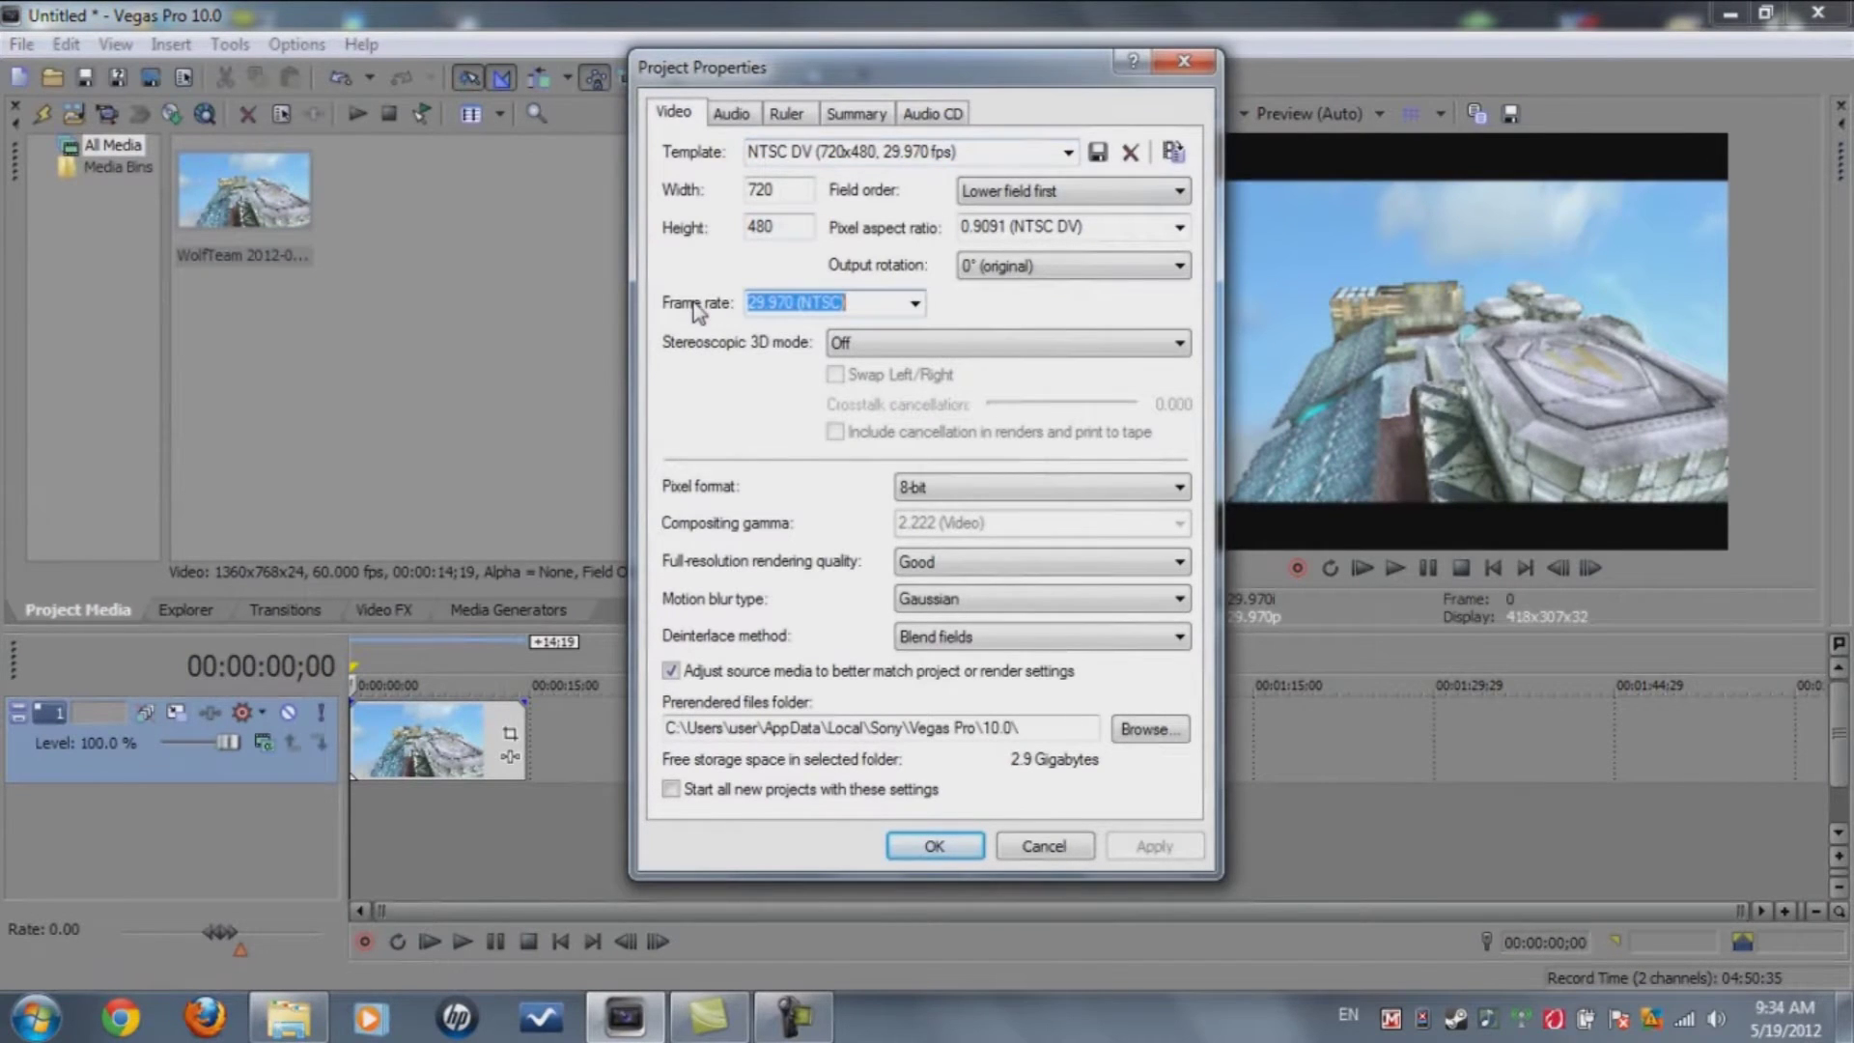
{"action": "type", "text": "30"}
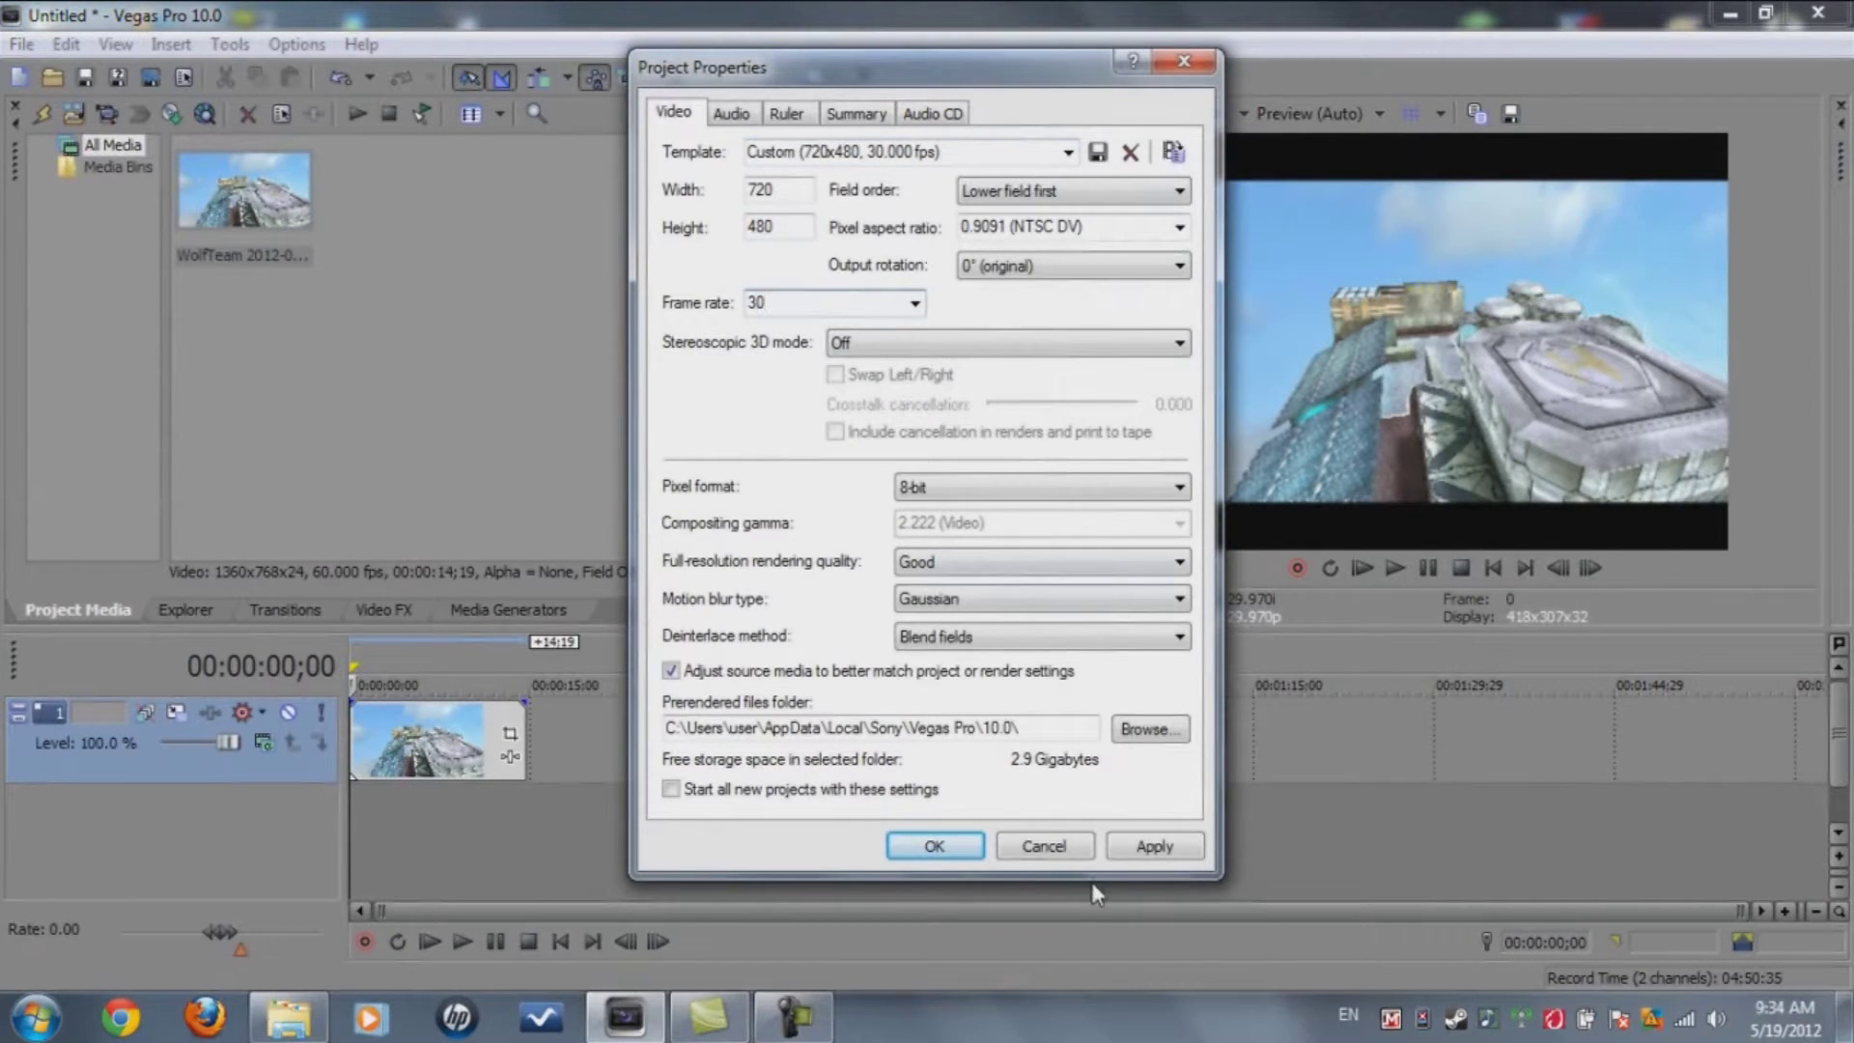
{"action": "left_click", "coordinate": [1146, 846]}
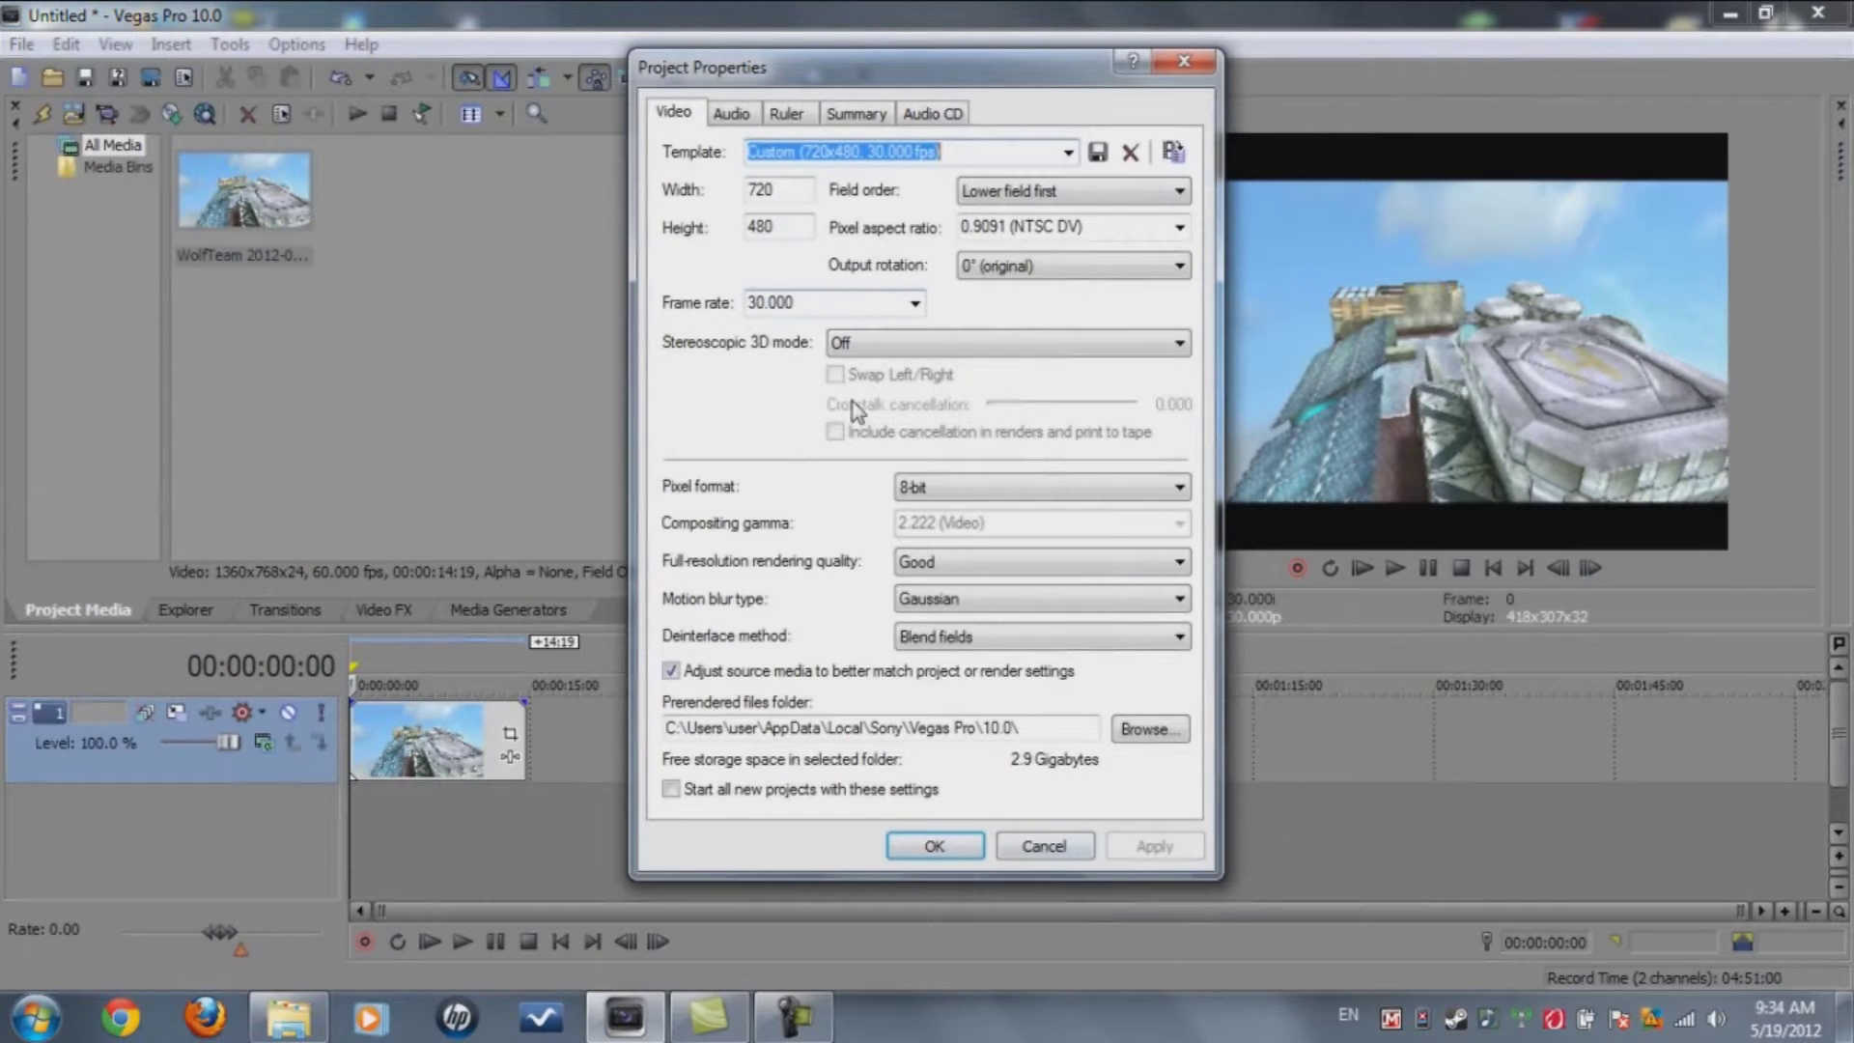
{"action": "left_click", "coordinate": [959, 846]}
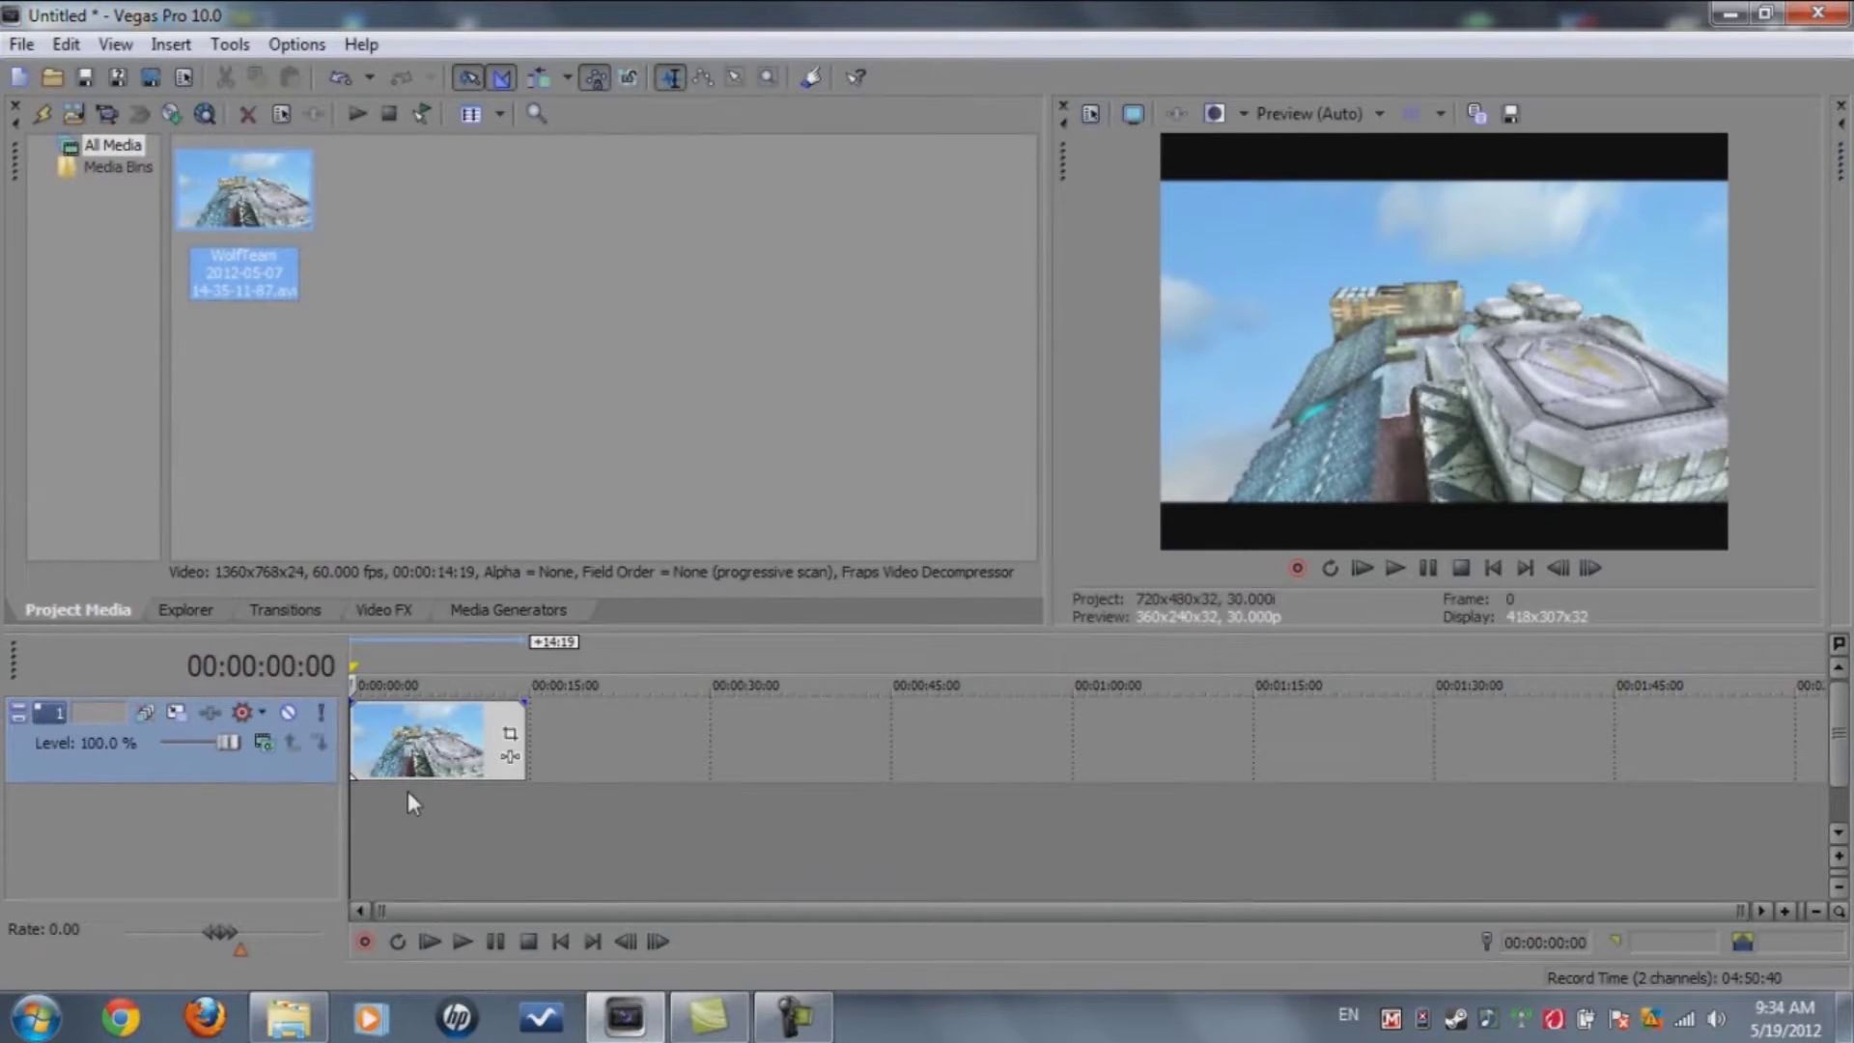
Set Disable resample in the WolfTeam clip's properties, with Maintain aspect ratio unchecked
{"action": "right_click", "coordinate": [426, 744]}
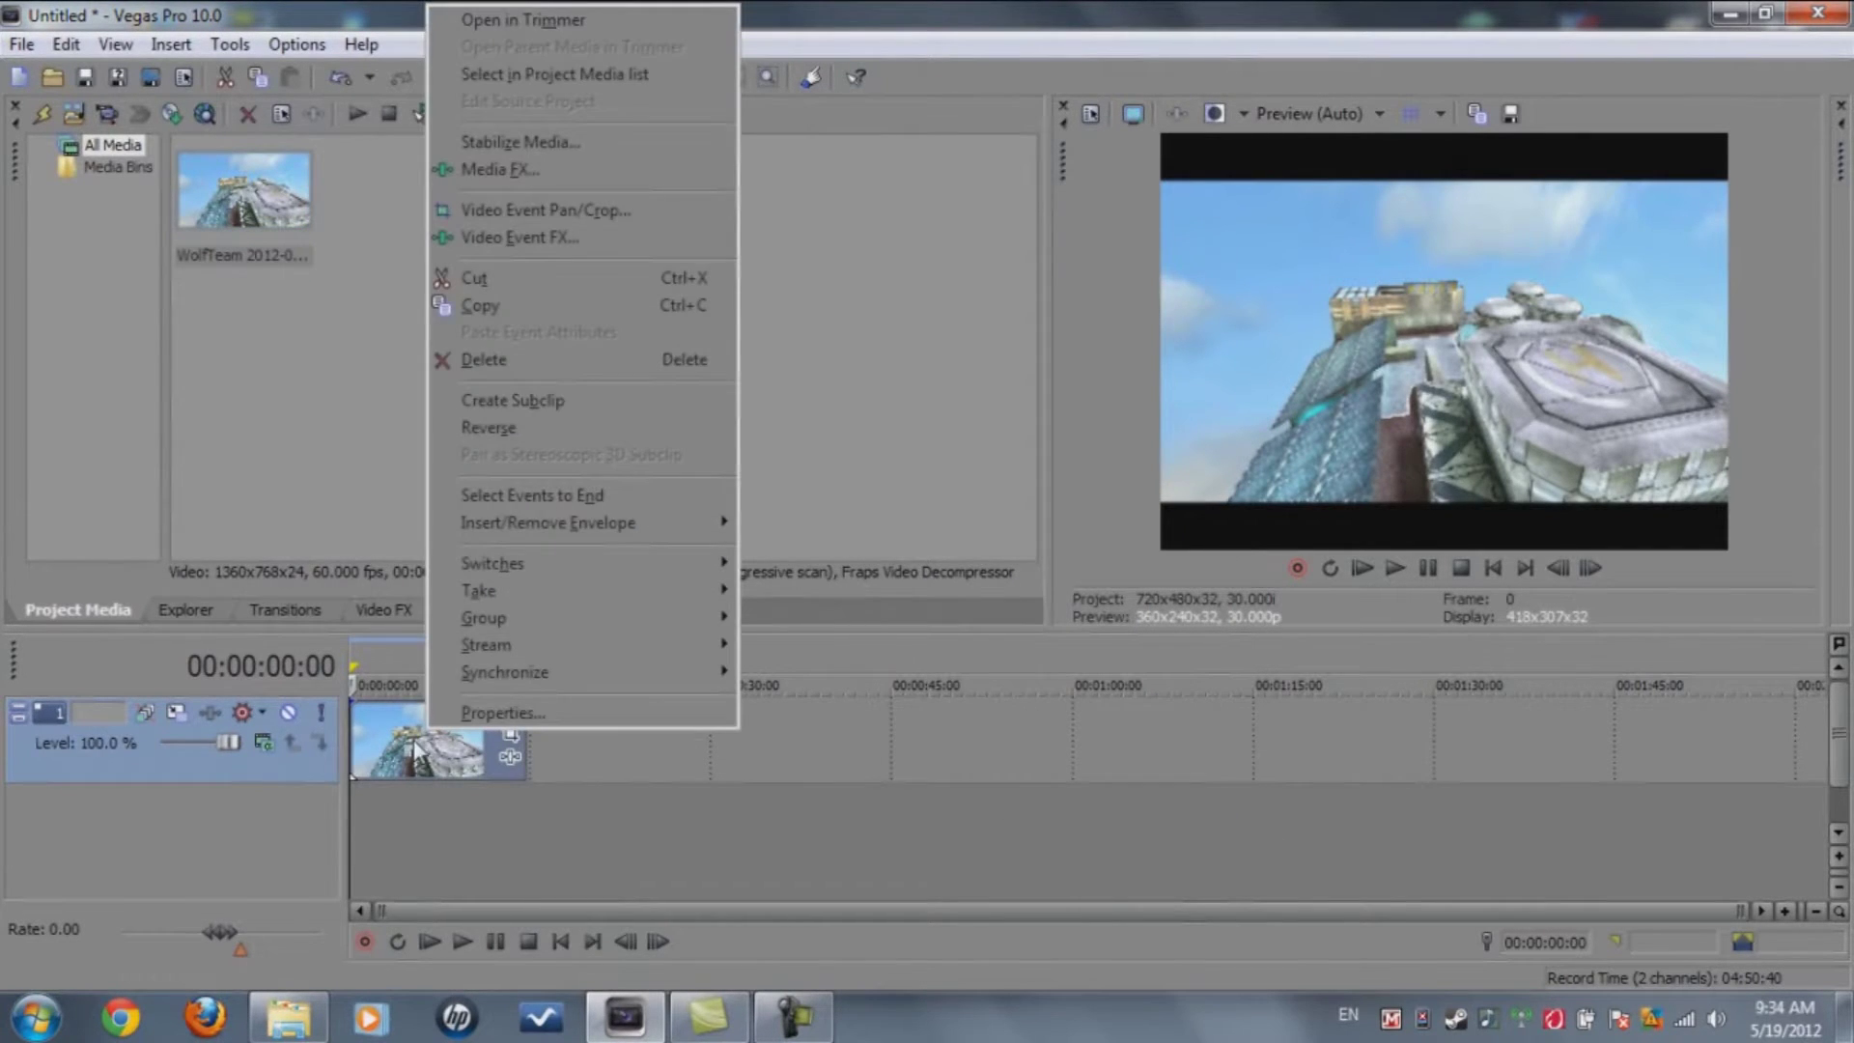
{"action": "left_click", "coordinate": [473, 713]}
{"action": "left_click", "coordinate": [802, 314]}
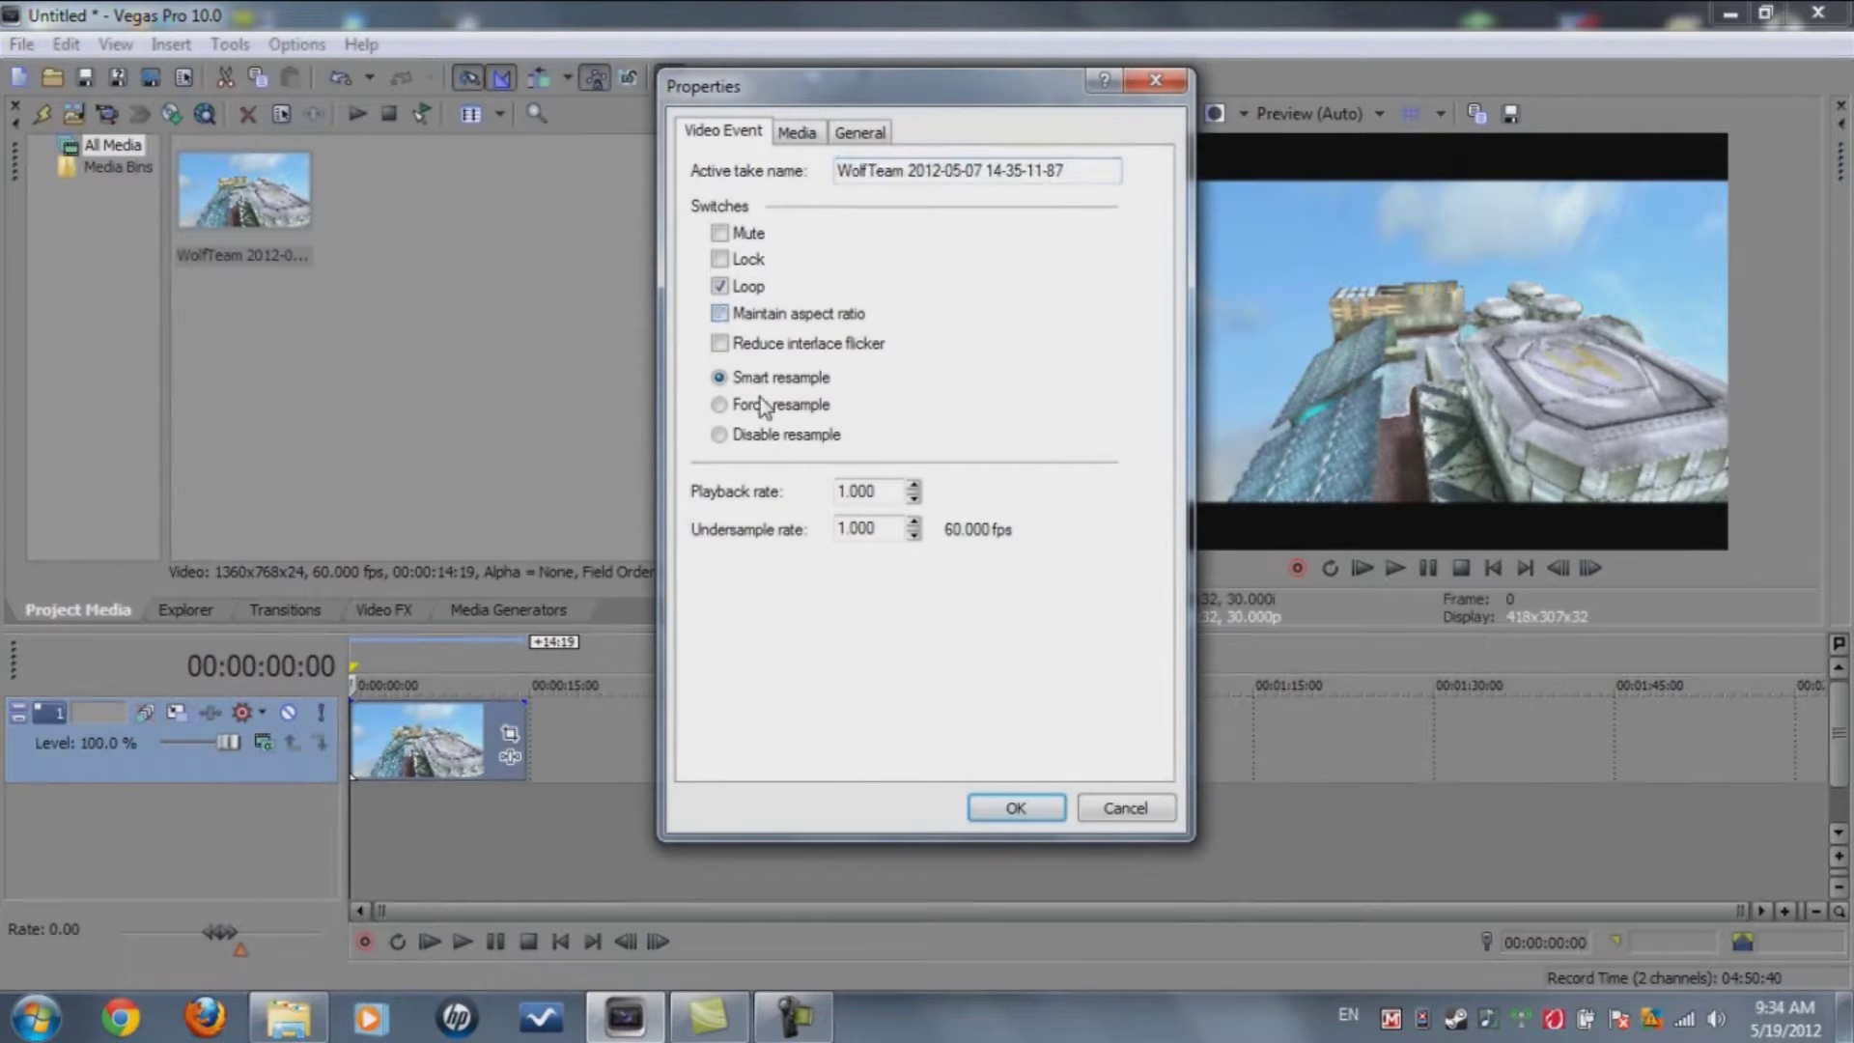
{"action": "left_click", "coordinate": [763, 434]}
{"action": "left_click", "coordinate": [1012, 809]}
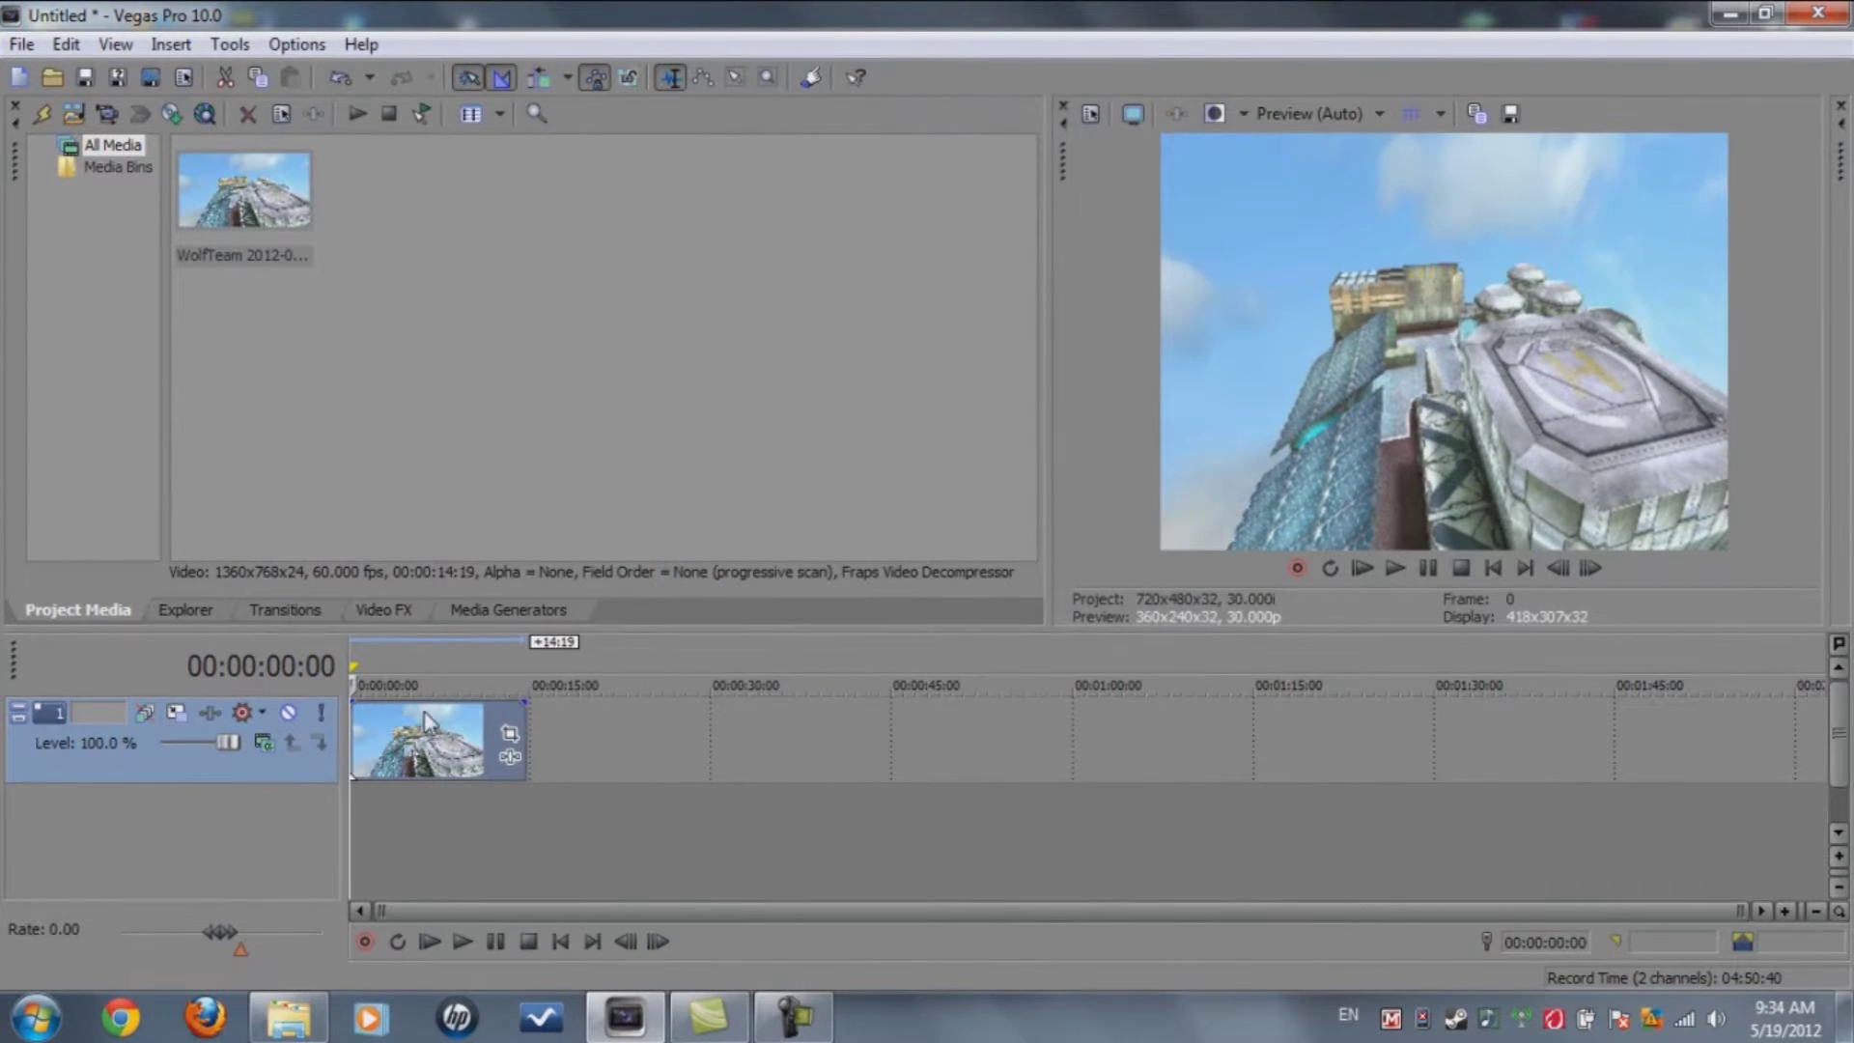
Turn Maintain aspect ratio back on for the clip, then check Event Pan/Crop
{"action": "right_click", "coordinate": [426, 729]}
{"action": "left_click", "coordinate": [563, 973]}
{"action": "left_click", "coordinate": [775, 319]}
{"action": "left_click", "coordinate": [1014, 804]}
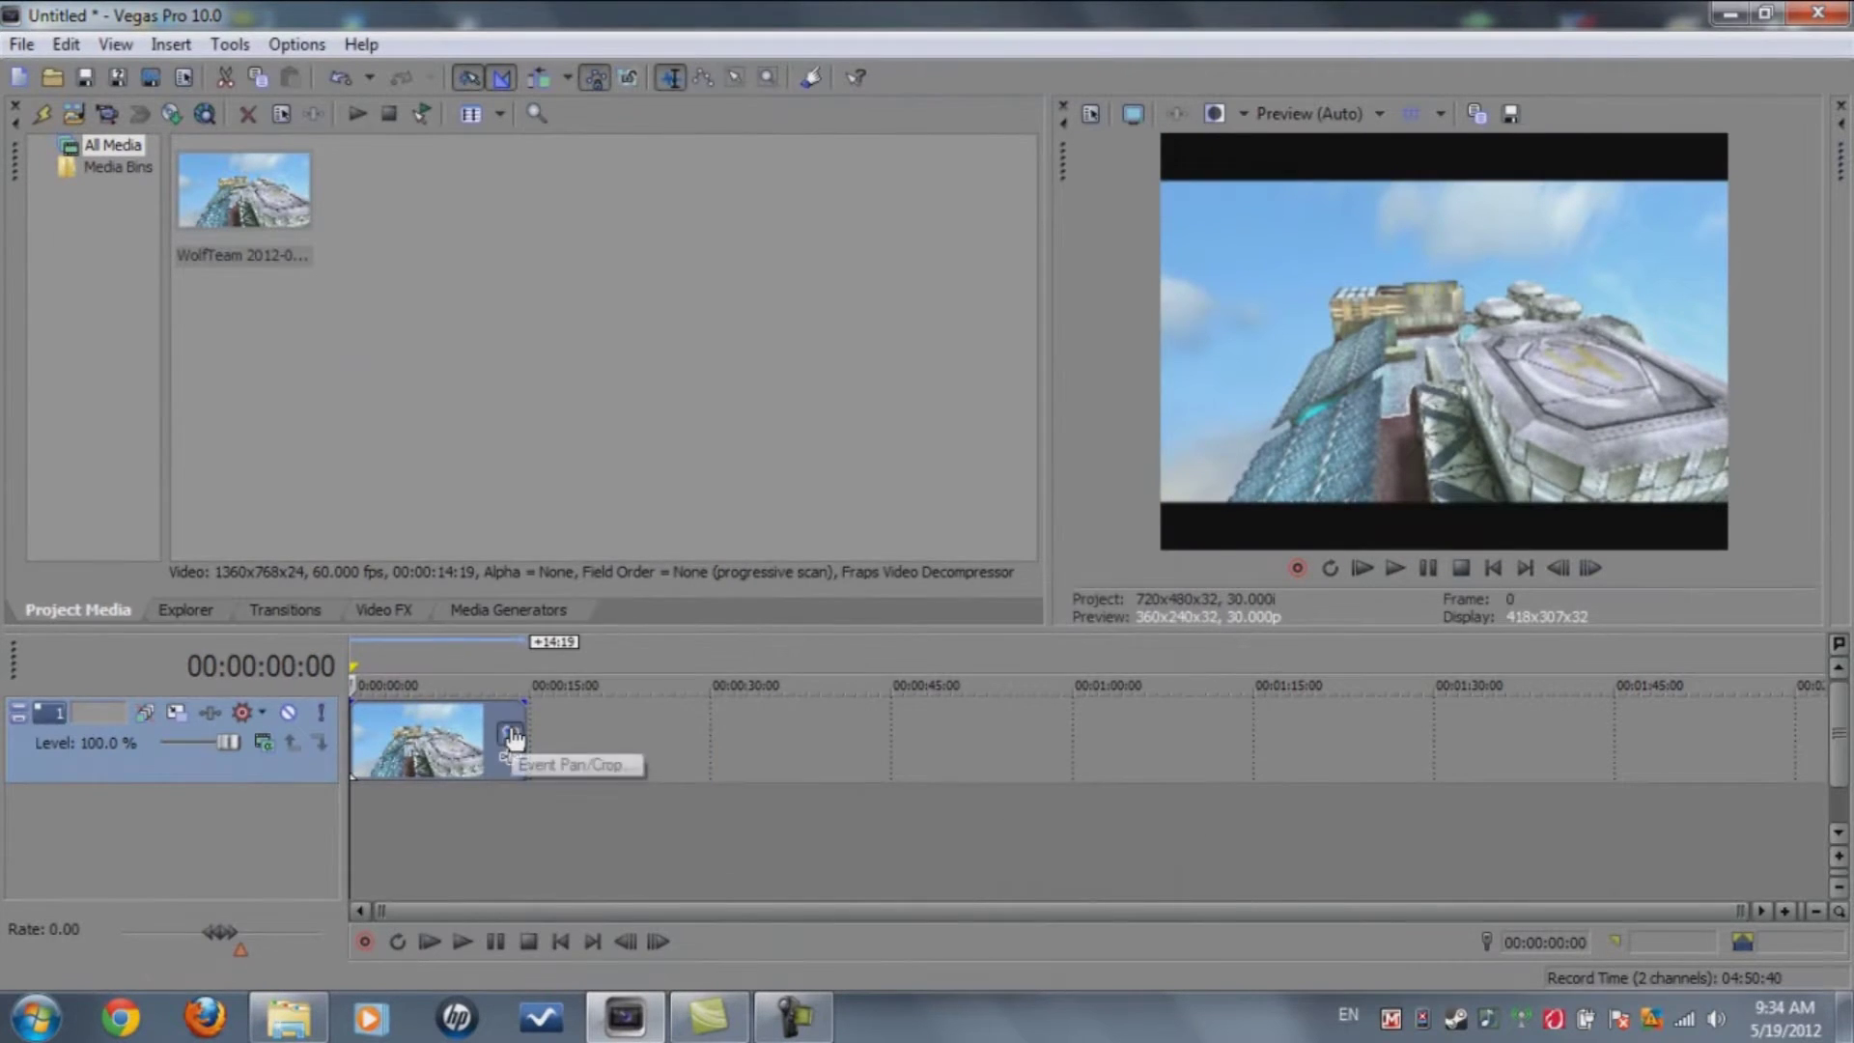
{"action": "left_click", "coordinate": [510, 734]}
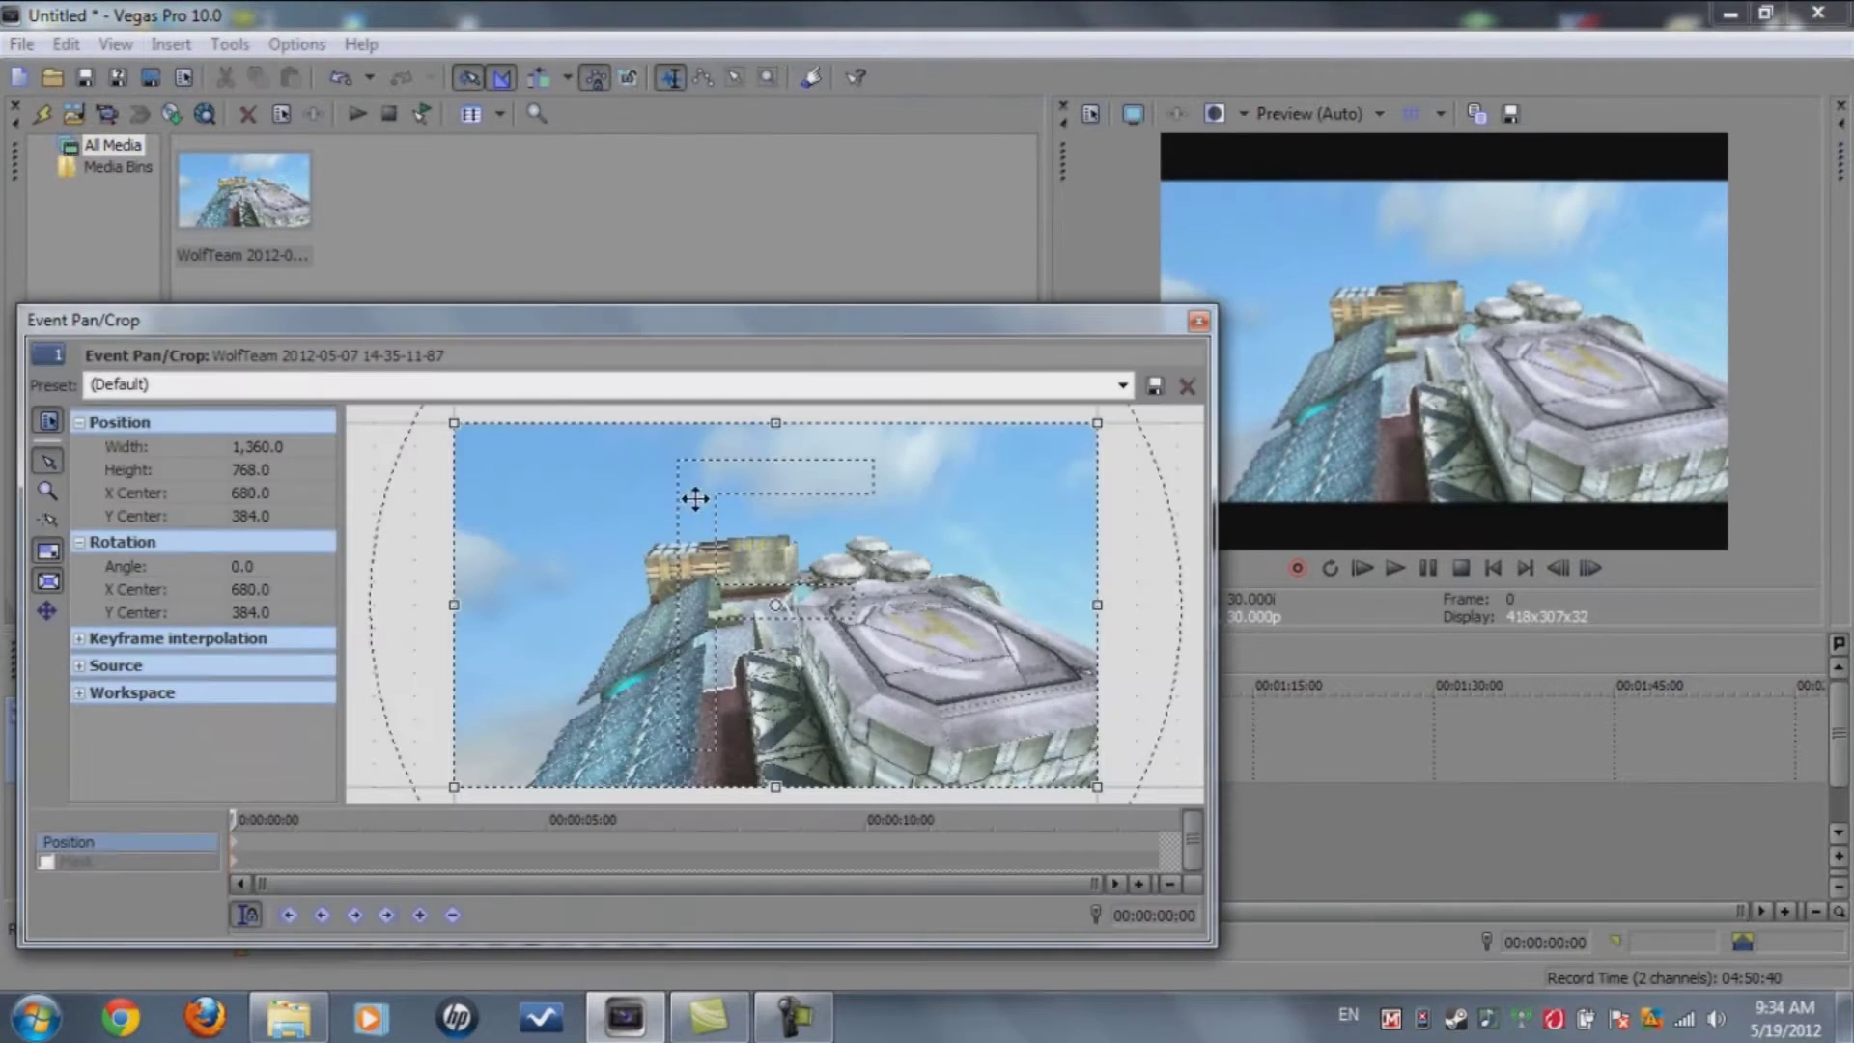
{"action": "left_click", "coordinate": [1198, 320]}
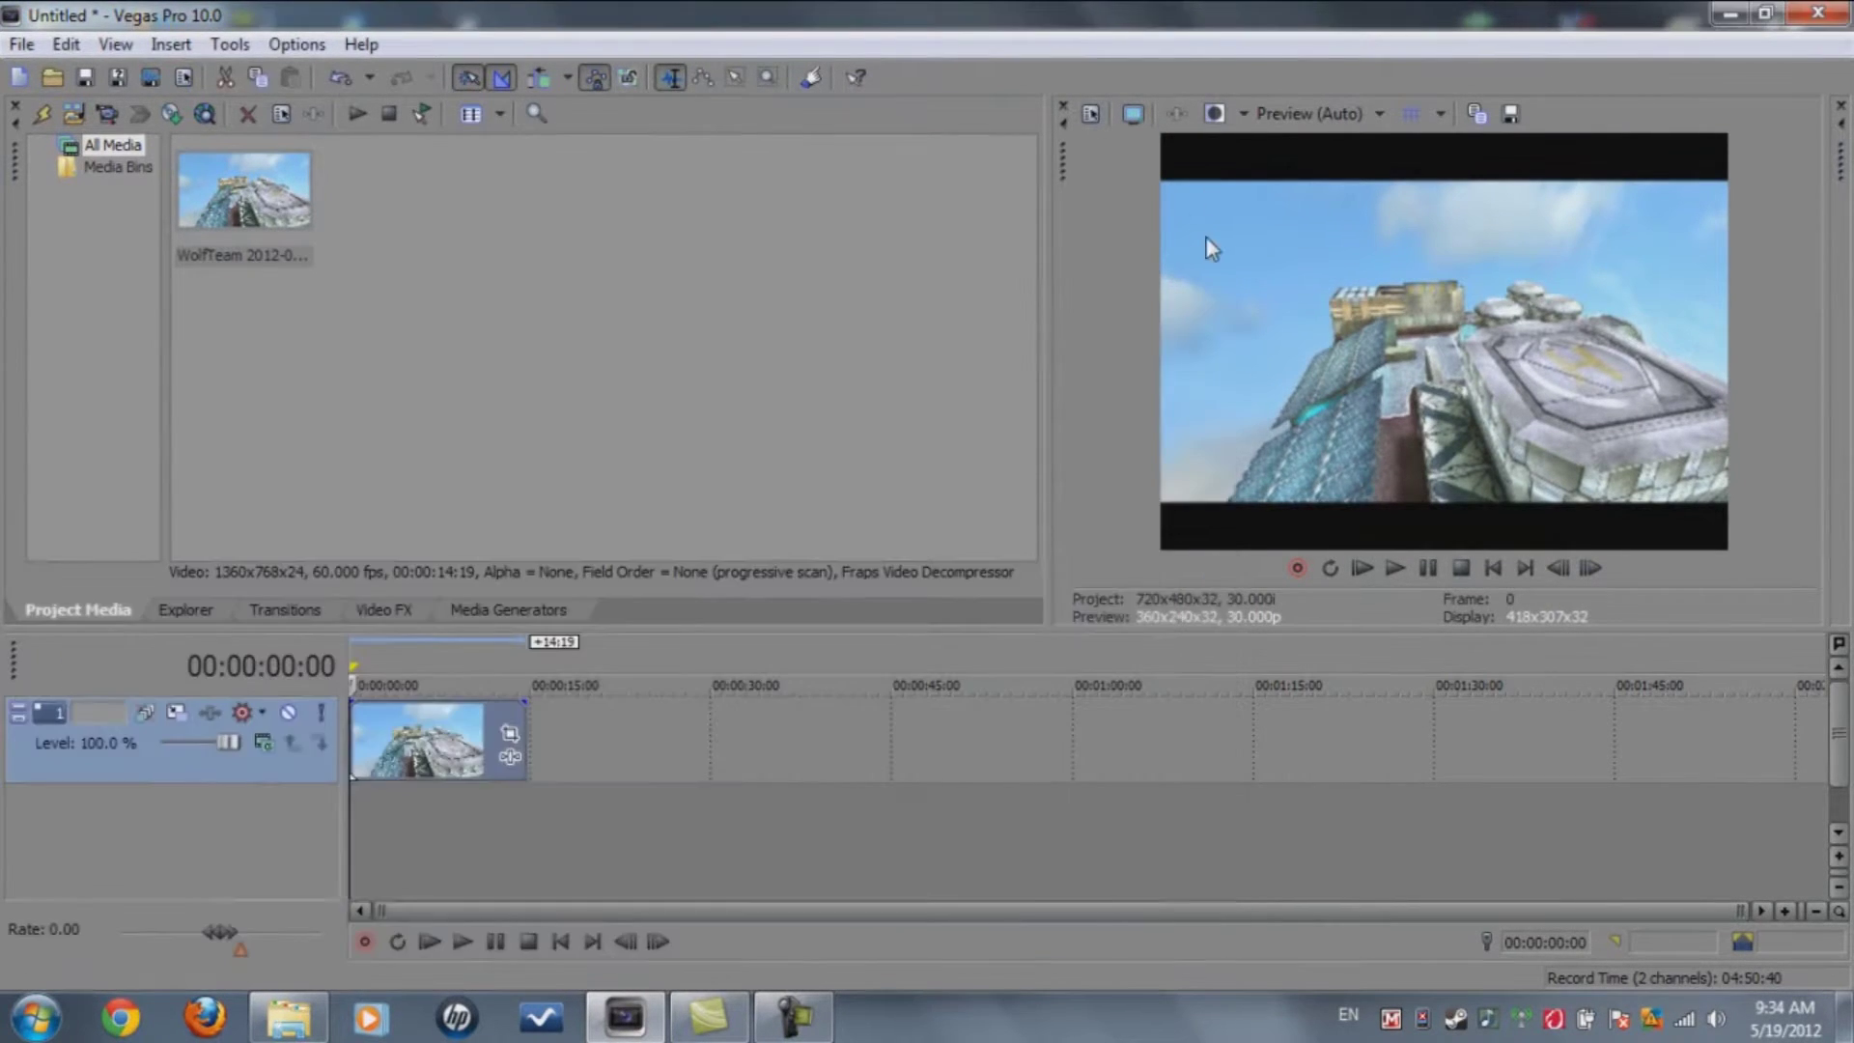
Apply the HD 1080-60i template (1920x1080, 29.970 fps) and enlarge the Preview window
{"action": "left_click", "coordinate": [1093, 114]}
{"action": "left_click", "coordinate": [1068, 154]}
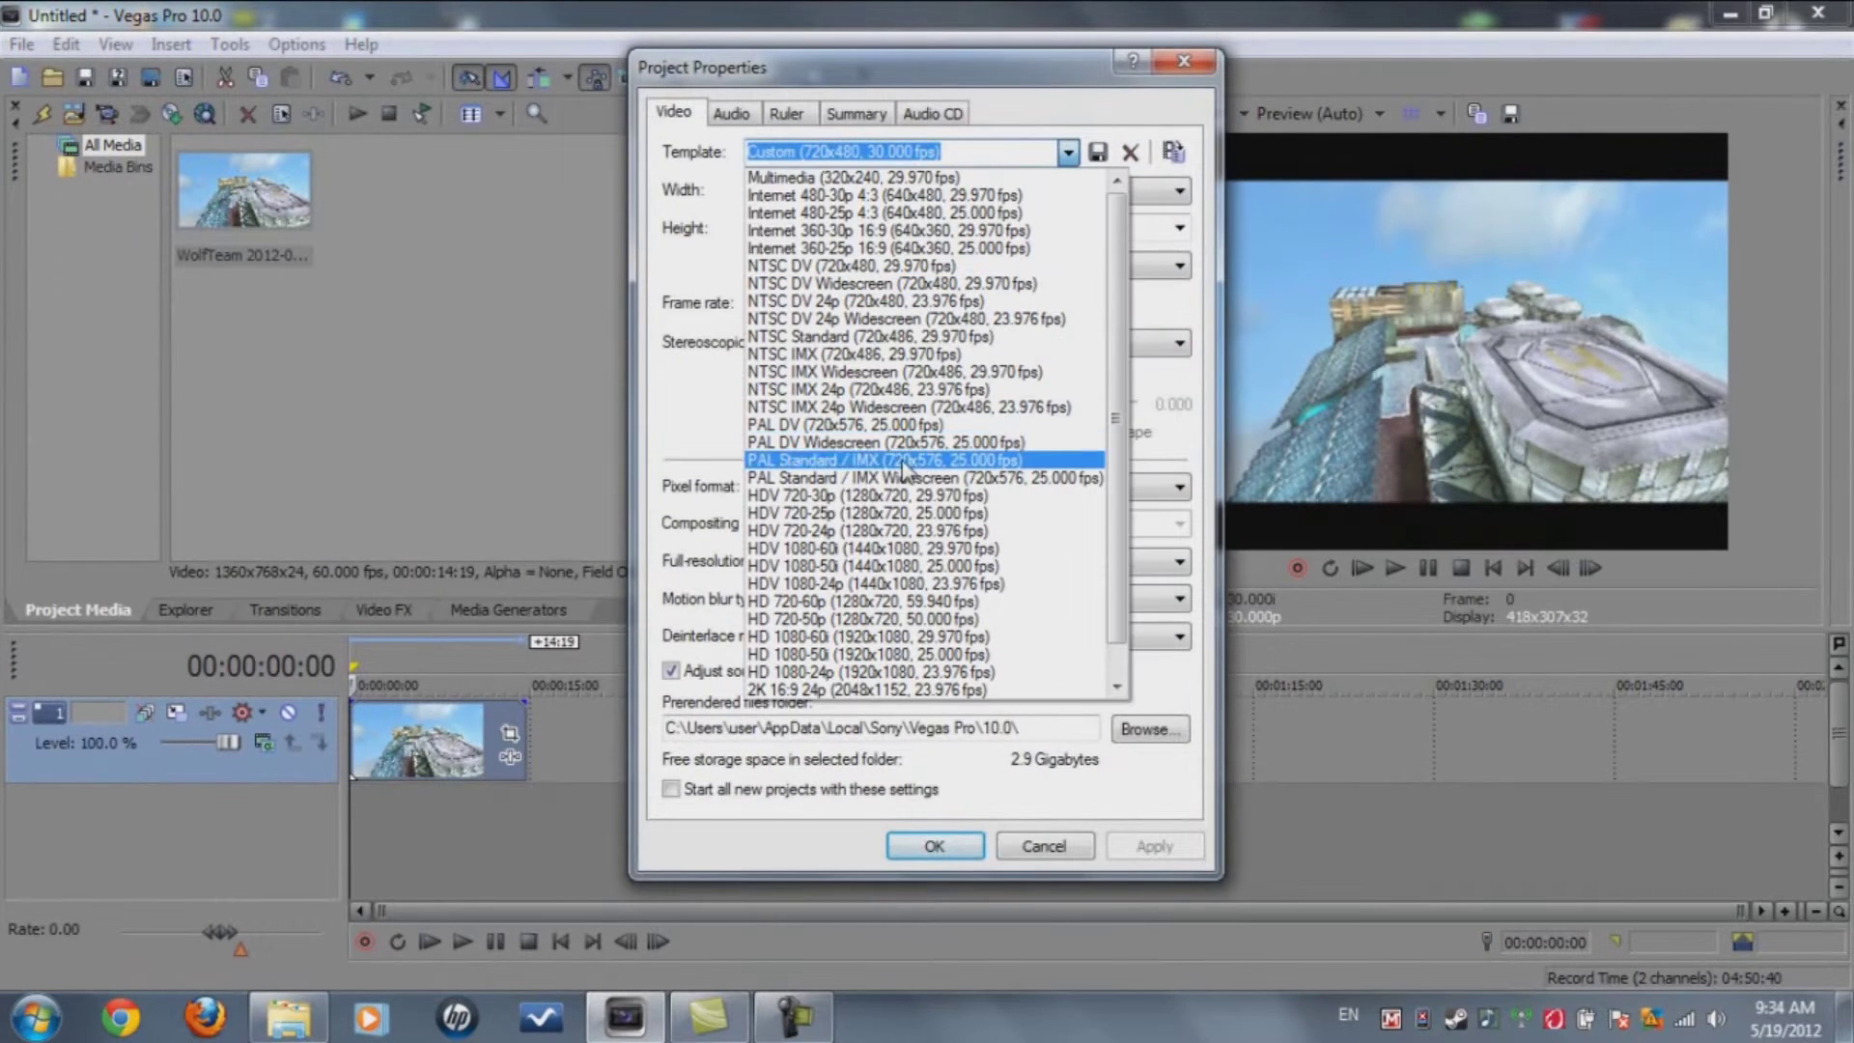
{"action": "left_click", "coordinate": [872, 636]}
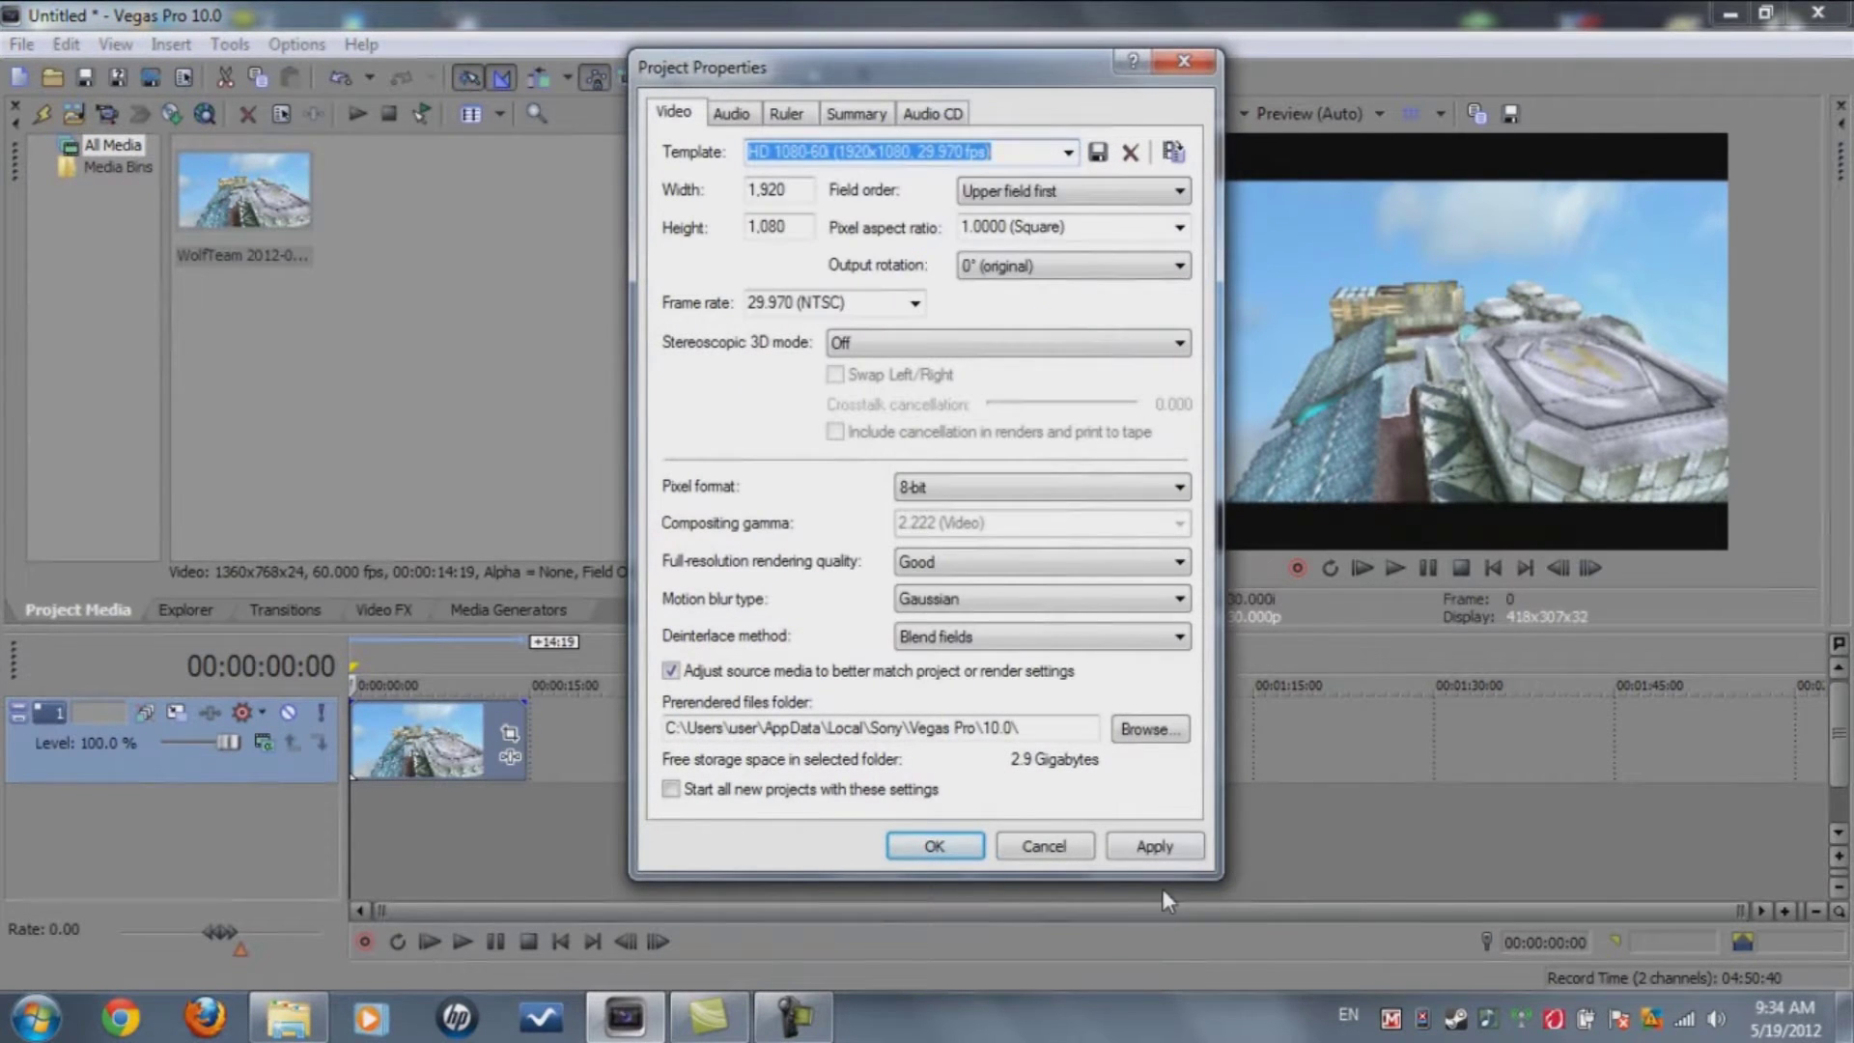
{"action": "left_click", "coordinate": [1188, 850]}
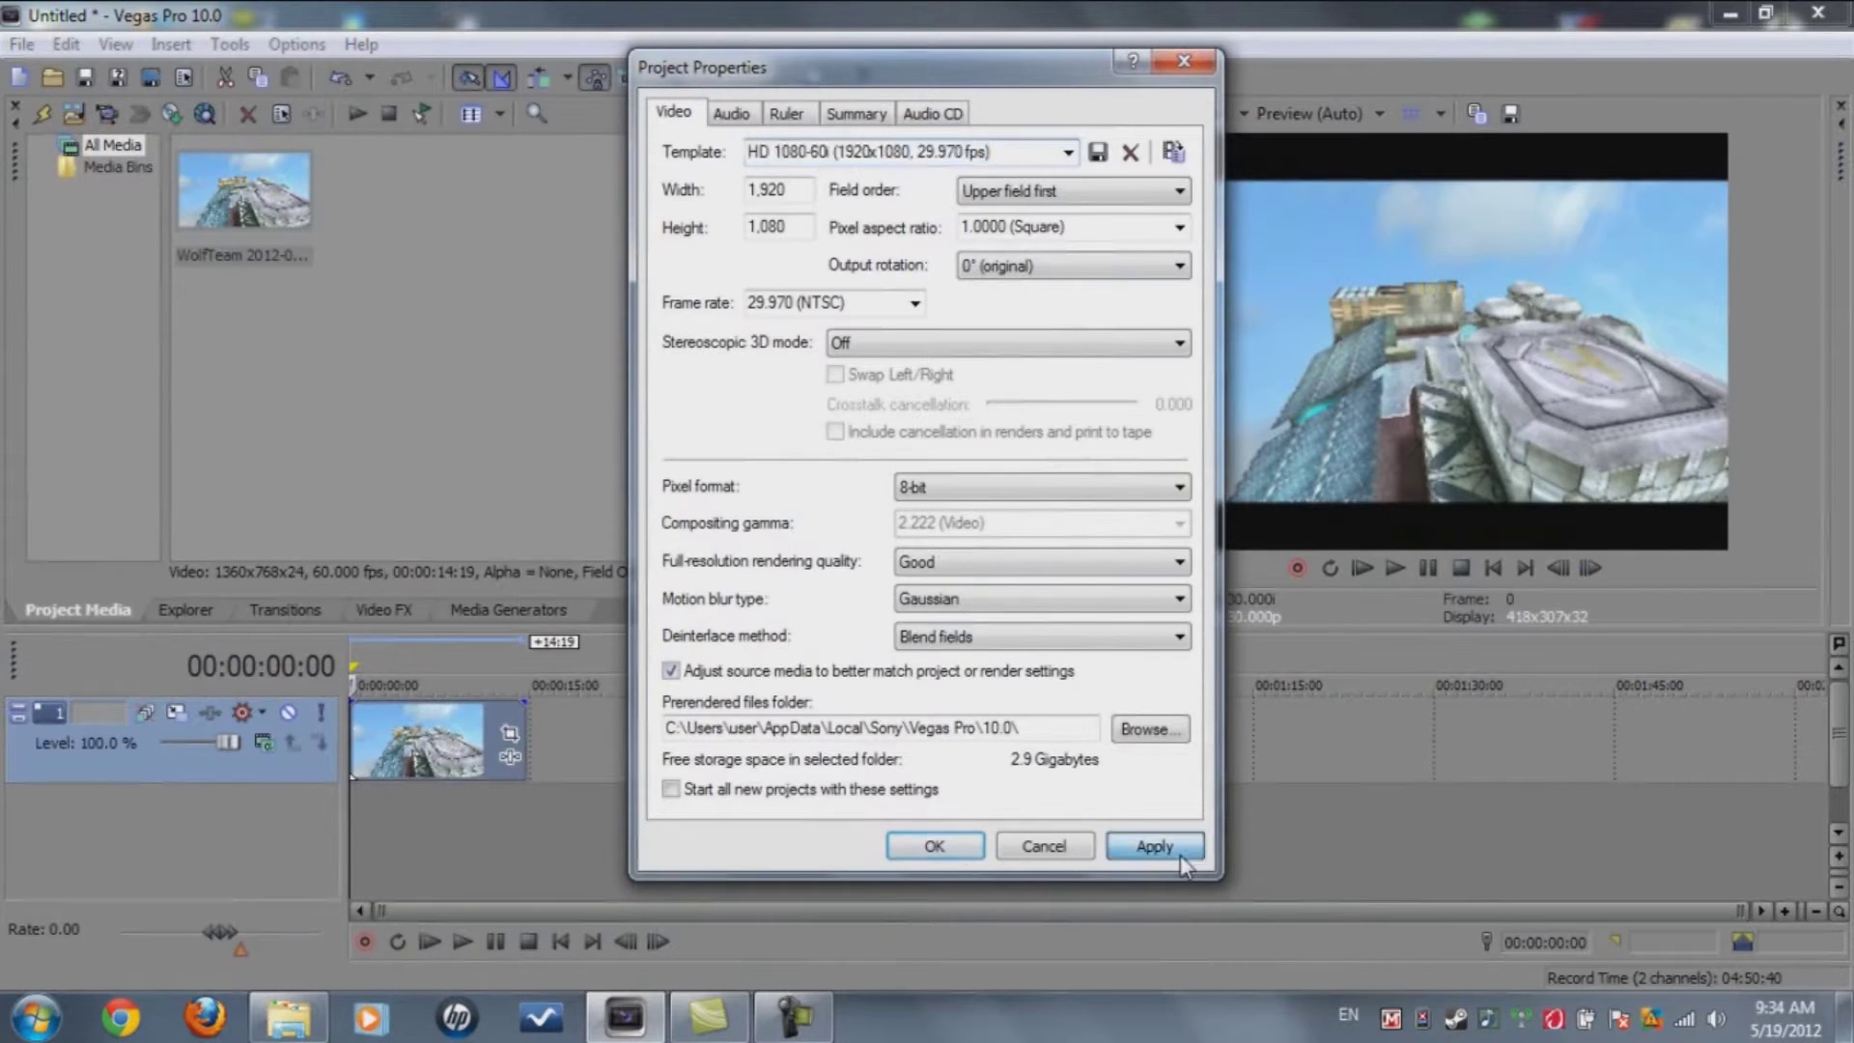
{"action": "left_click", "coordinate": [942, 846]}
{"action": "left_click_drag", "start_coordinate": [1063, 363], "coordinate": [1022, 378]}
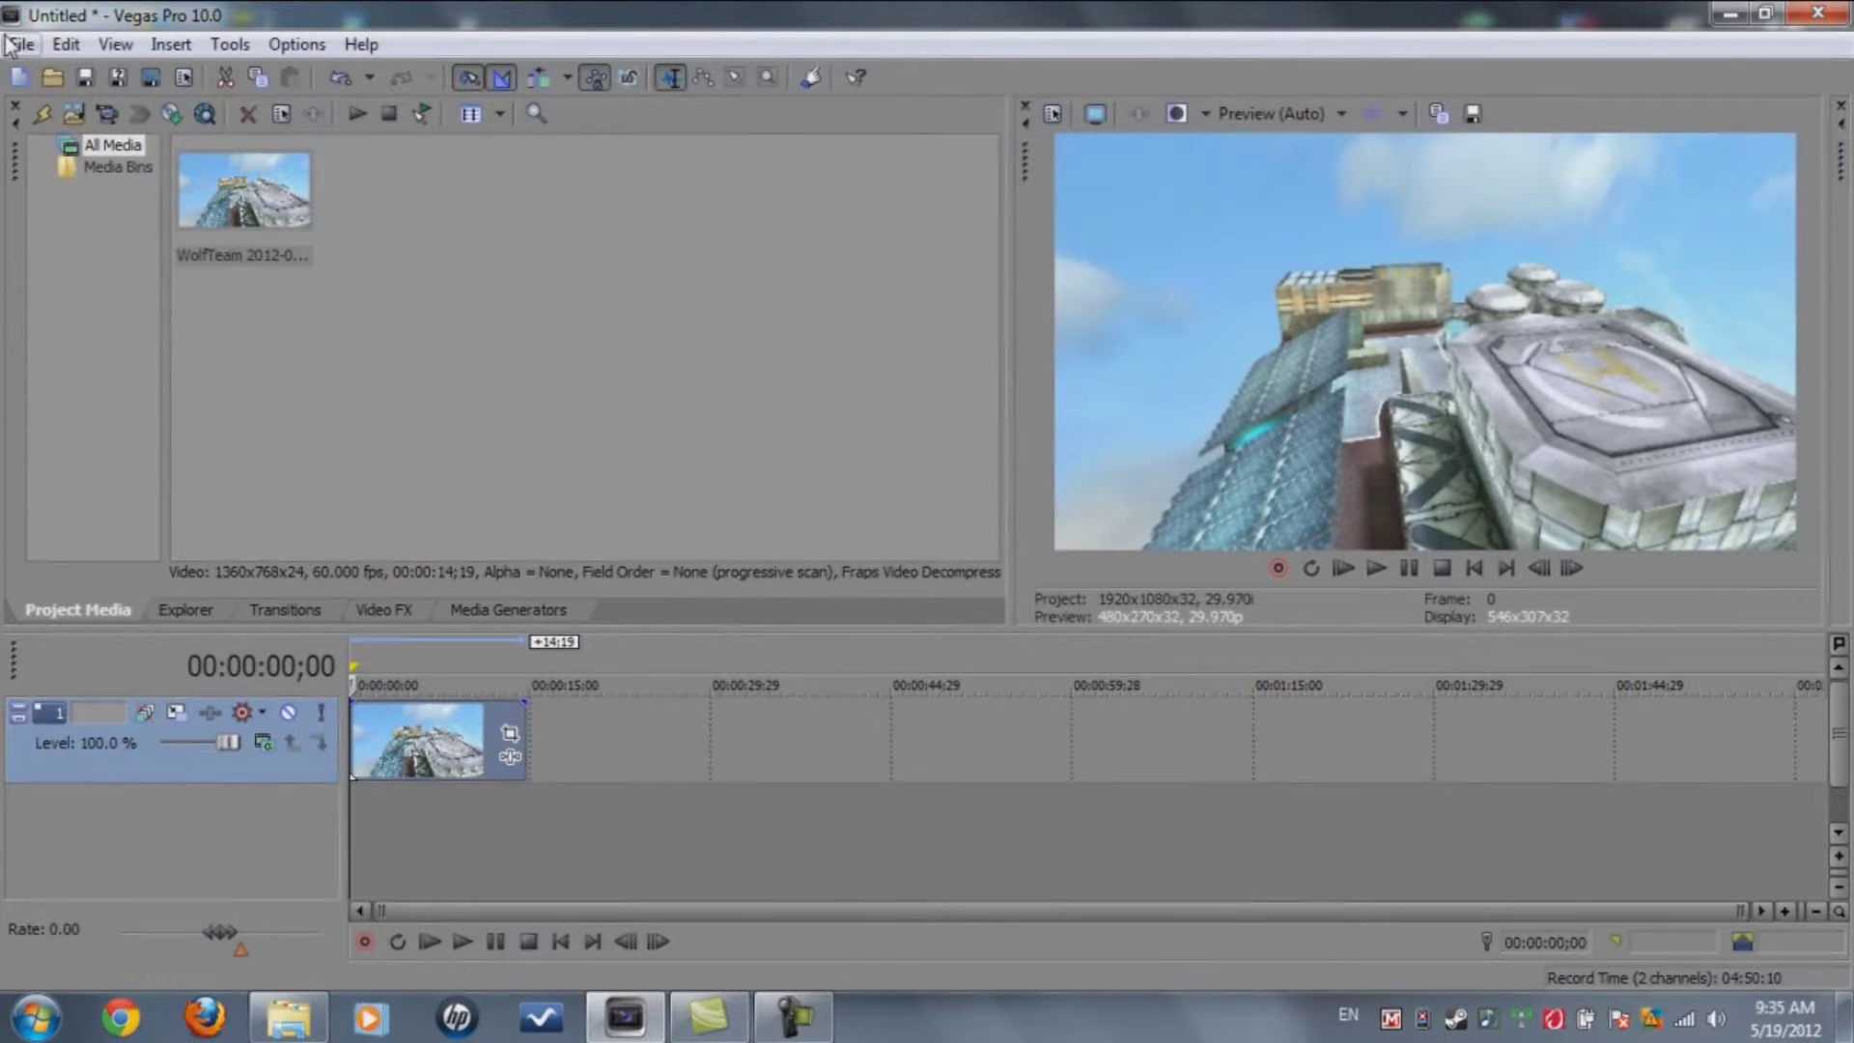
Choose Image Sequence (PNG) as the Render As output type
{"action": "left_click", "coordinate": [29, 43]}
{"action": "left_click", "coordinate": [112, 235]}
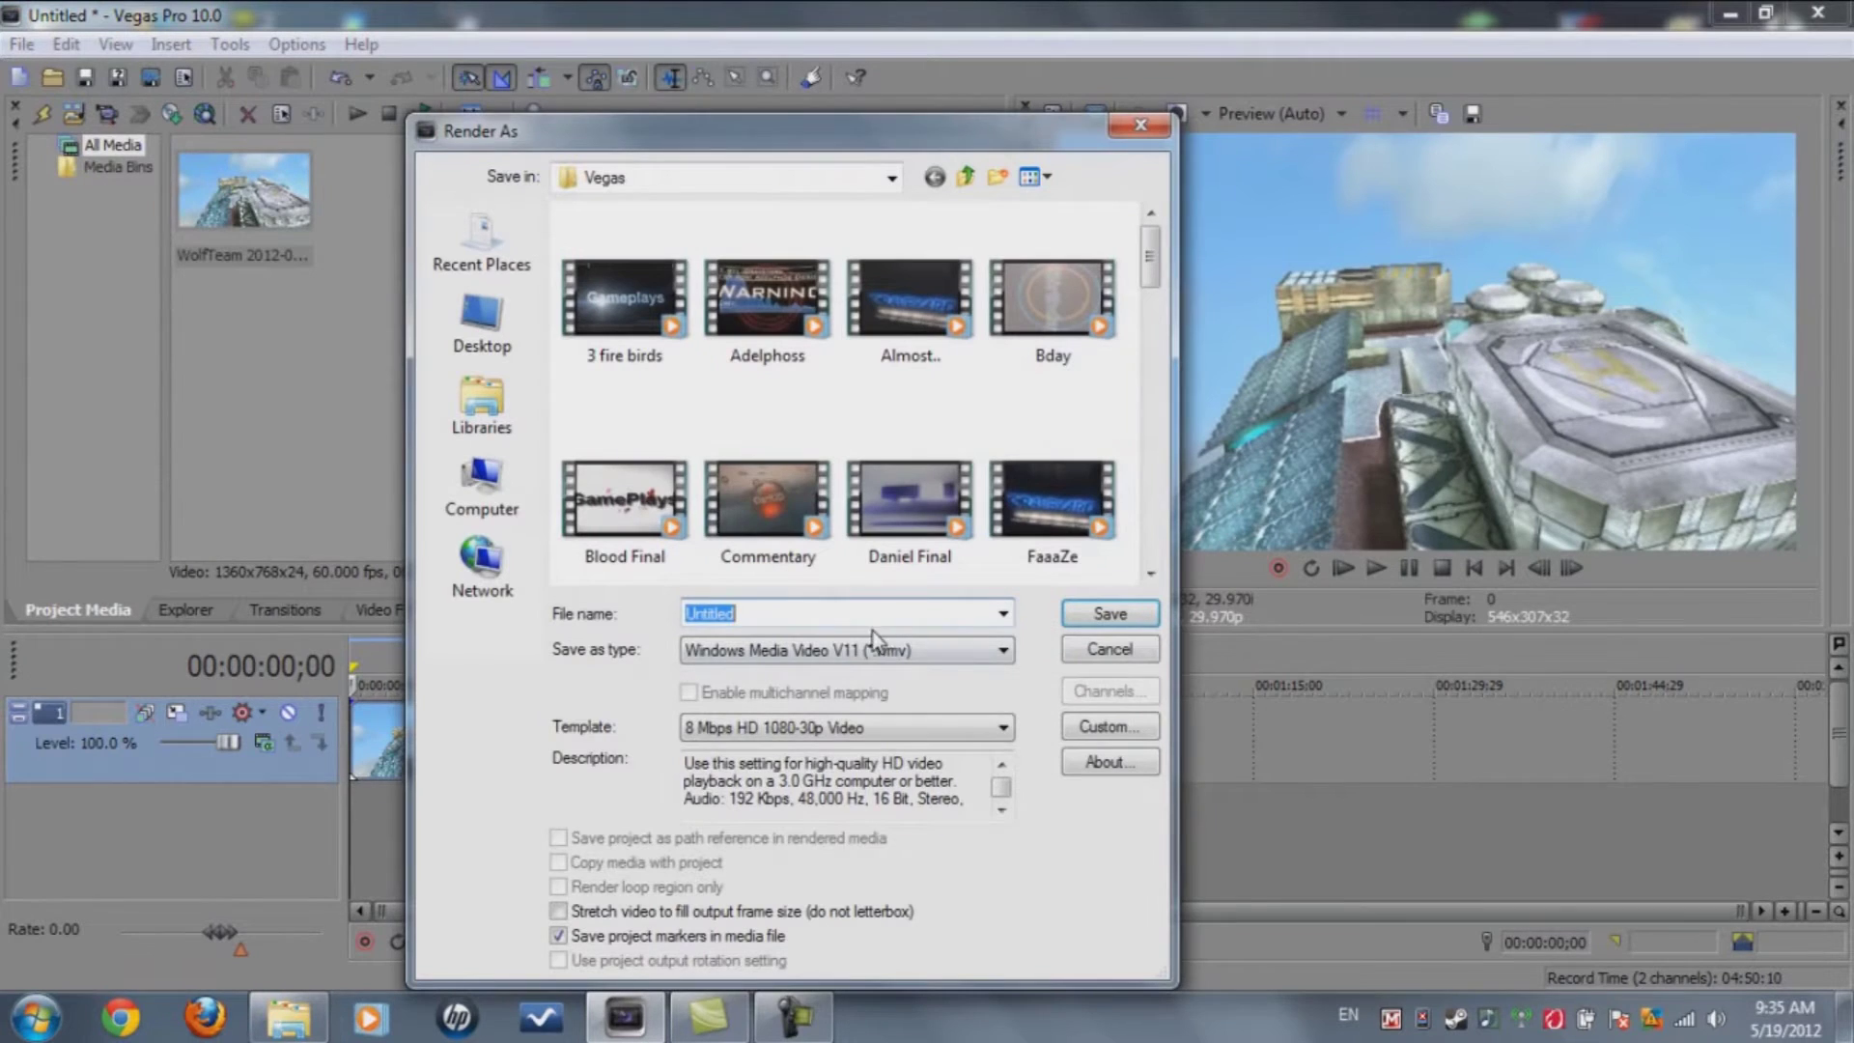
{"action": "left_click", "coordinate": [850, 650]}
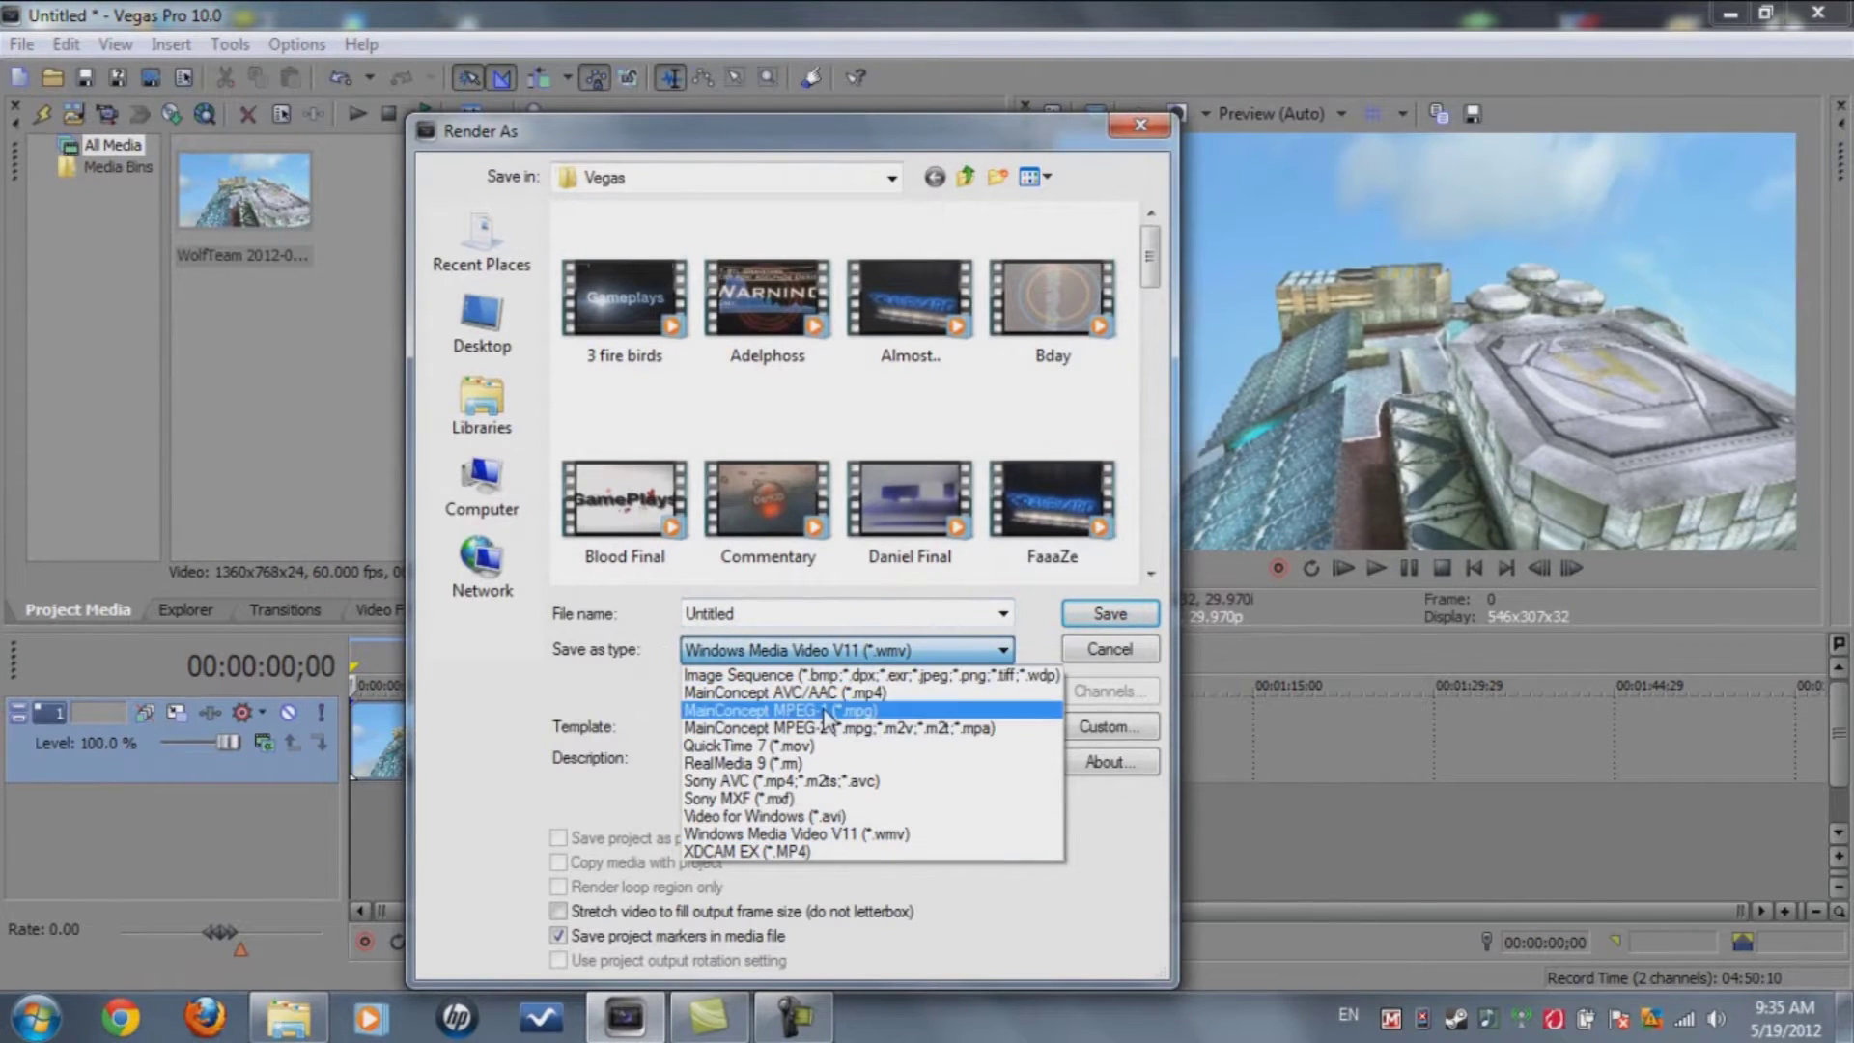
{"action": "left_click", "coordinate": [879, 676]}
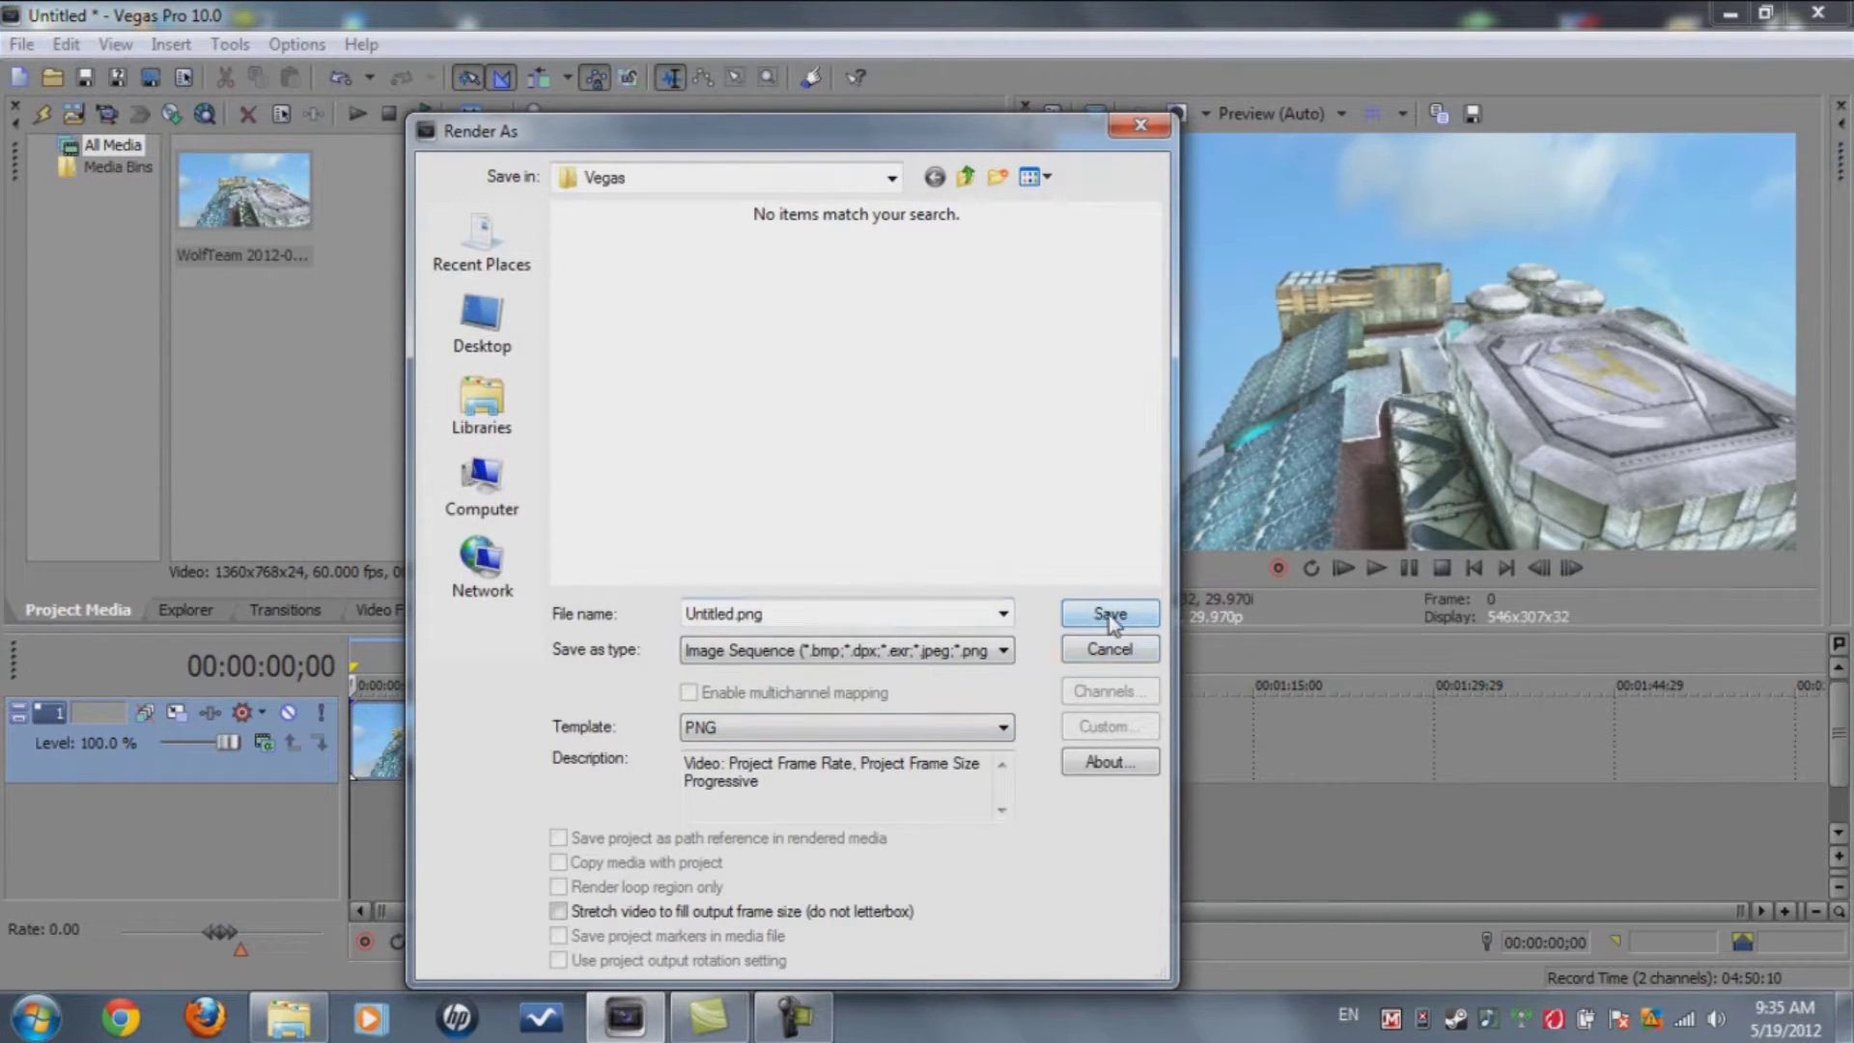
{"action": "left_click", "coordinate": [1109, 650]}
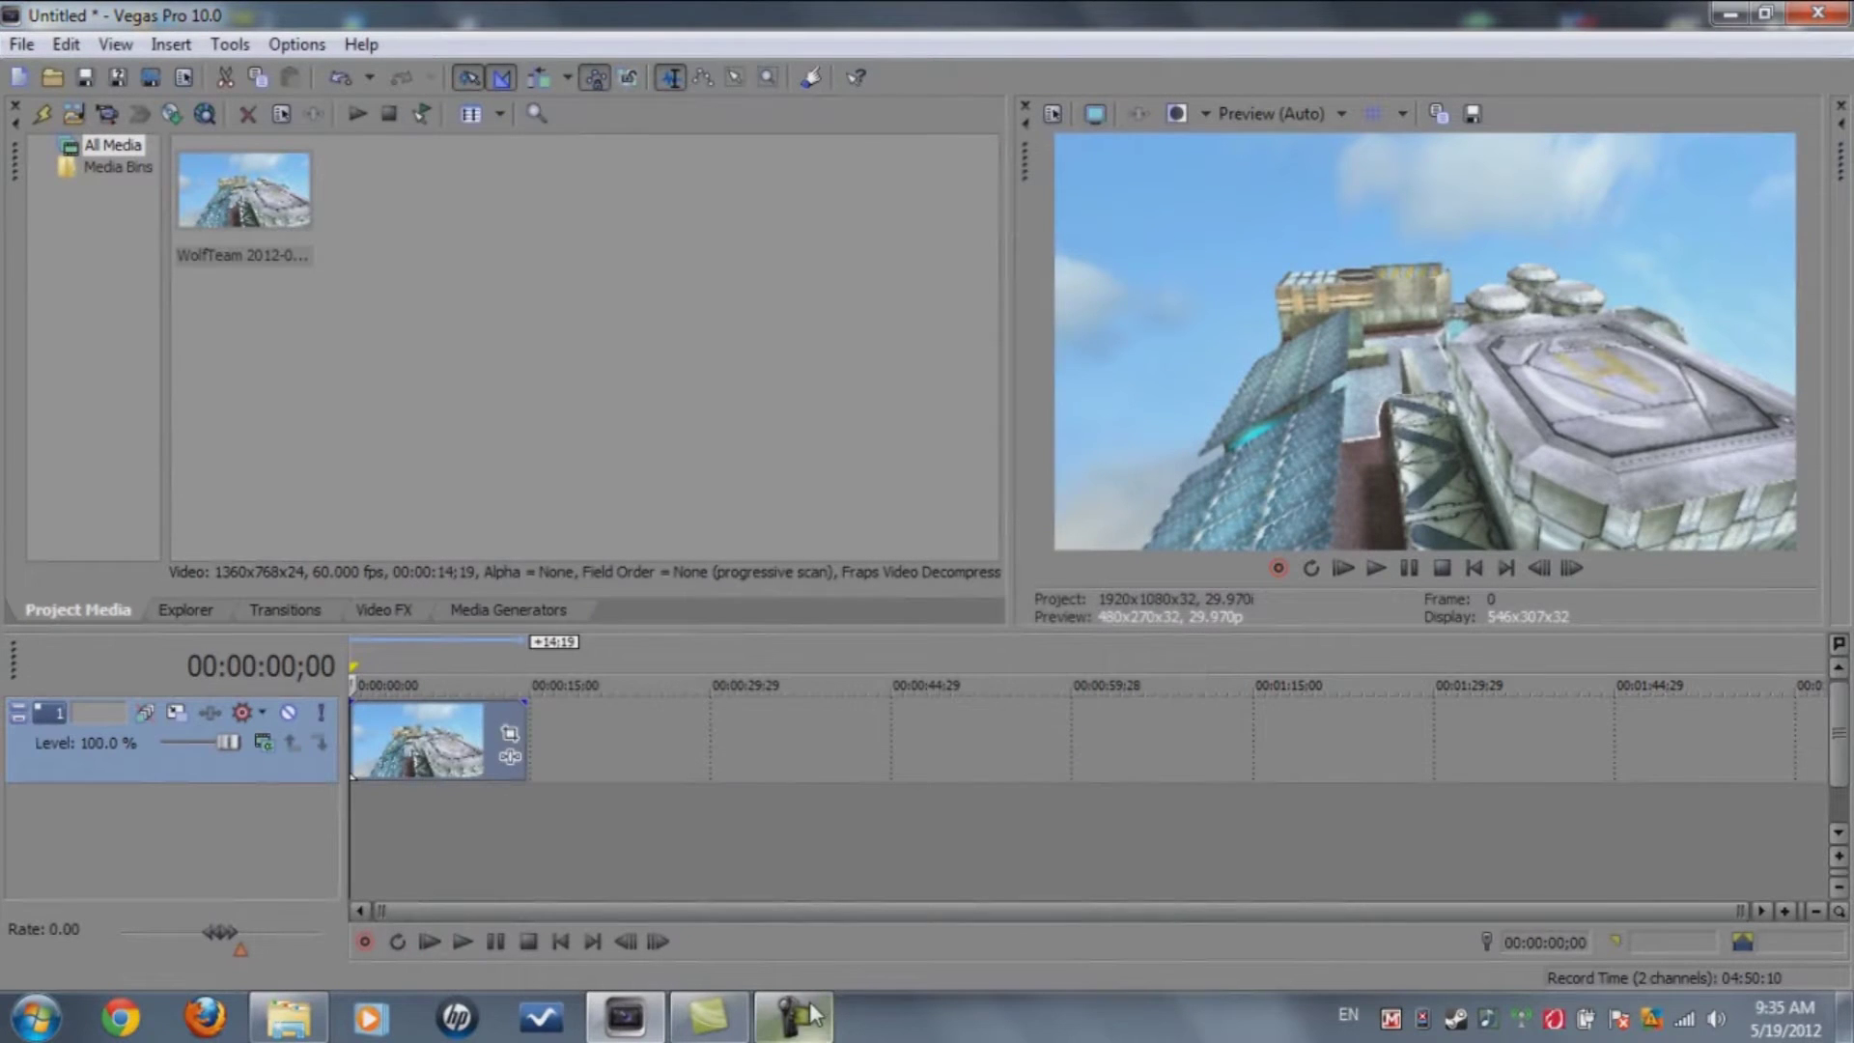
Browse the Track folder's Untitled PNG frames, then show the desktop
{"action": "left_click", "coordinate": [288, 1016]}
{"action": "scroll", "coordinate": [774, 330], "scroll_direction": "down", "scroll_amount": 3}
{"action": "scroll", "coordinate": [798, 462], "scroll_direction": "up", "scroll_amount": 10}
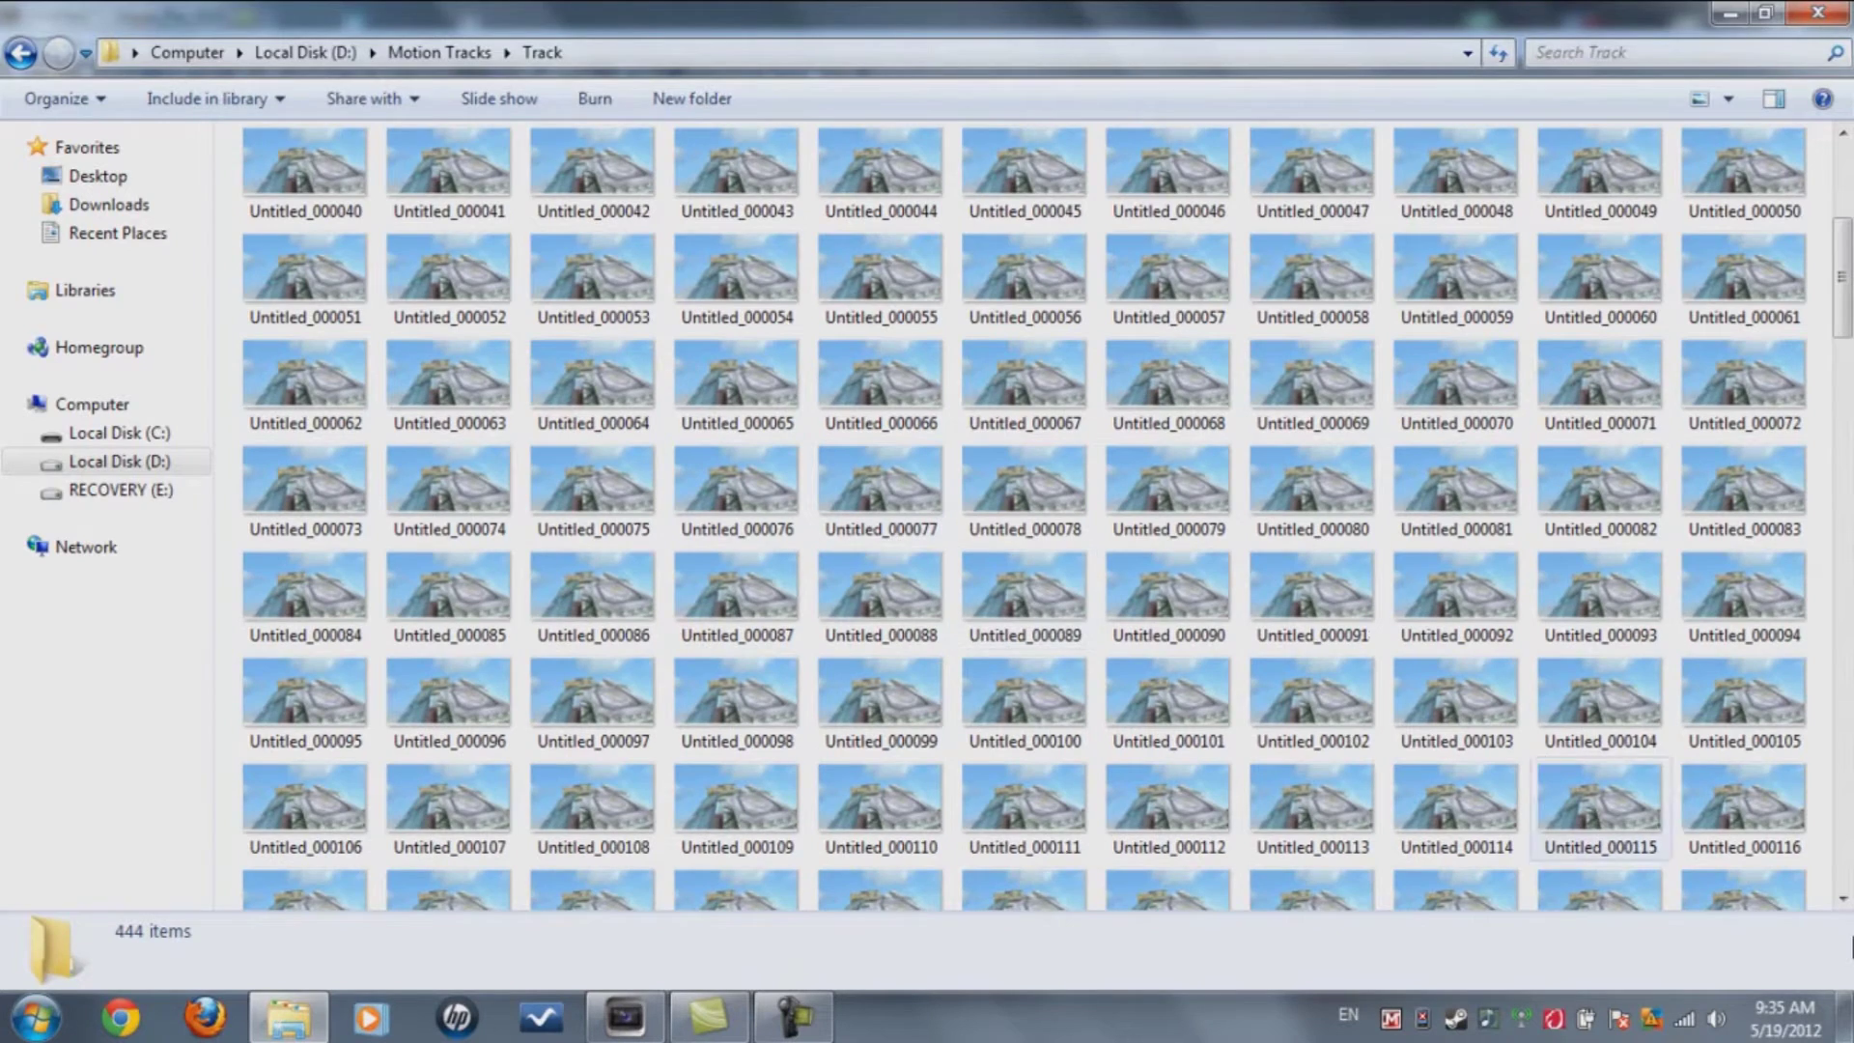
{"action": "key", "text": "super+d"}
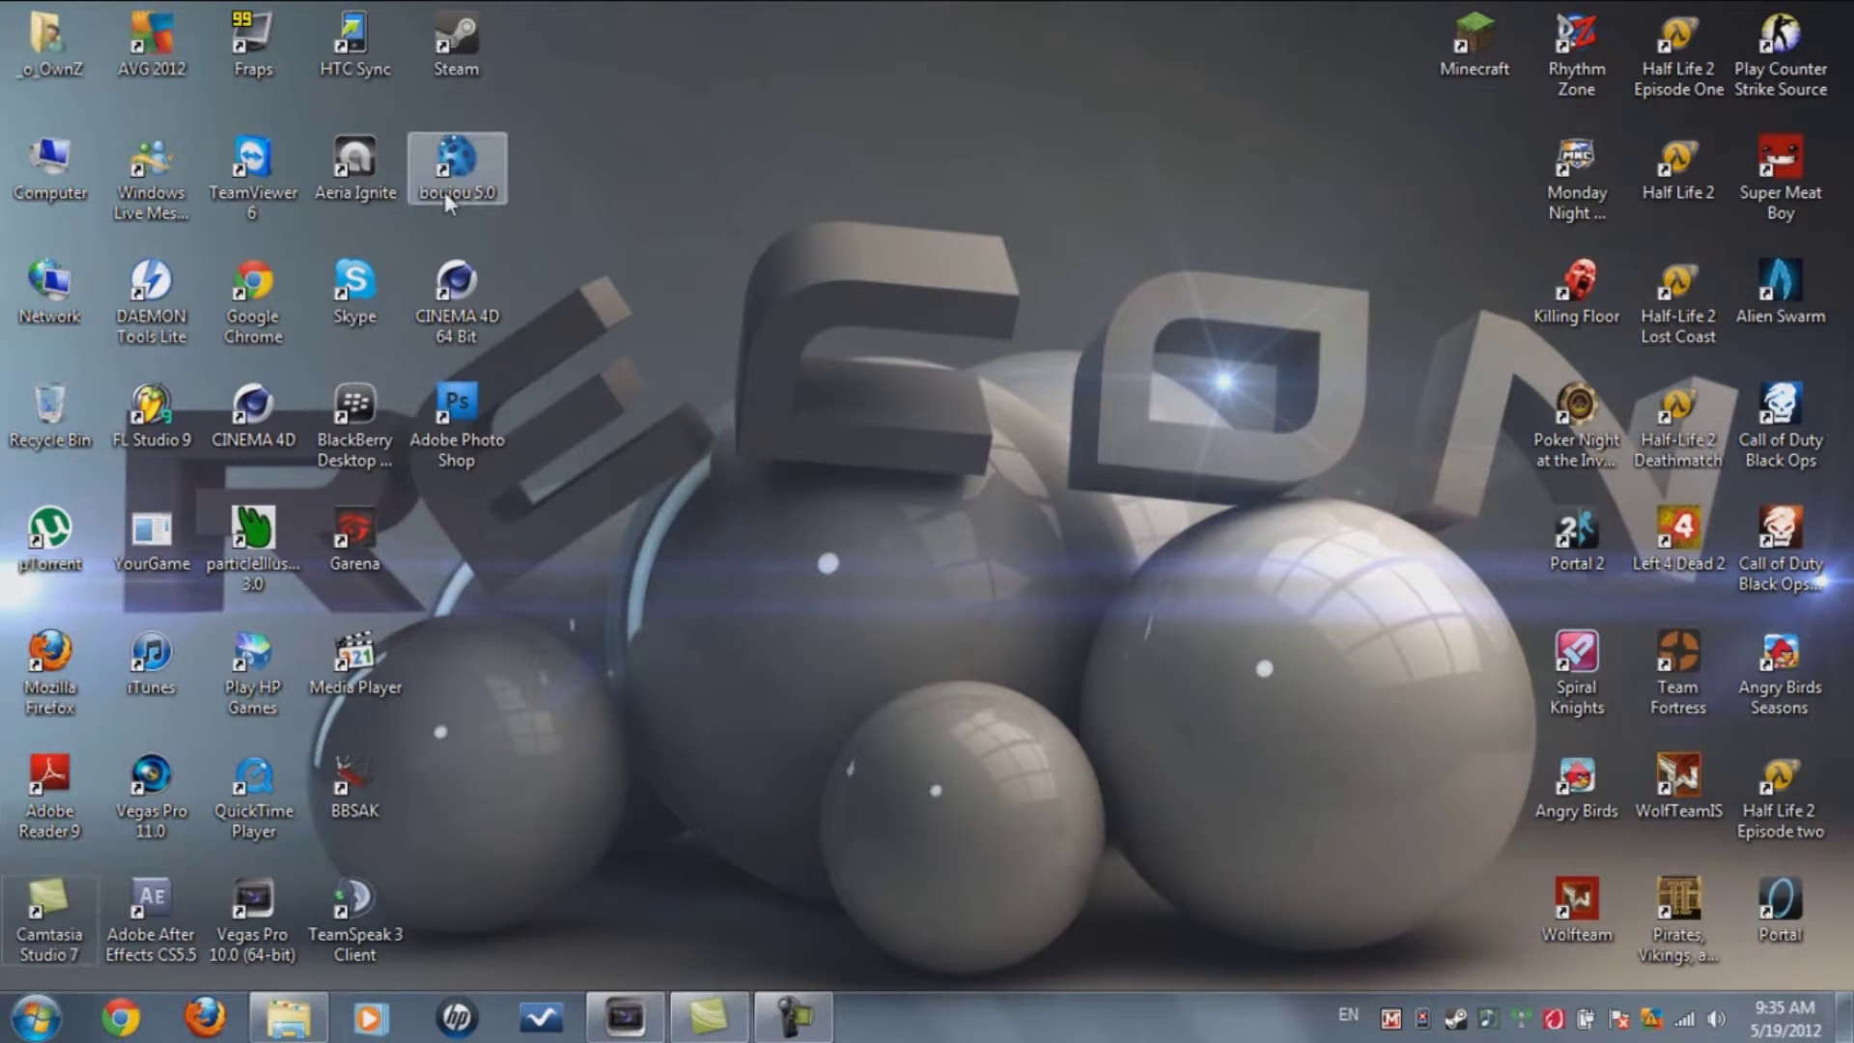
Launch boujou 5.0 and play the WolfTeam clip in Vegas from the start
{"action": "double_click", "coordinate": [490, 193]}
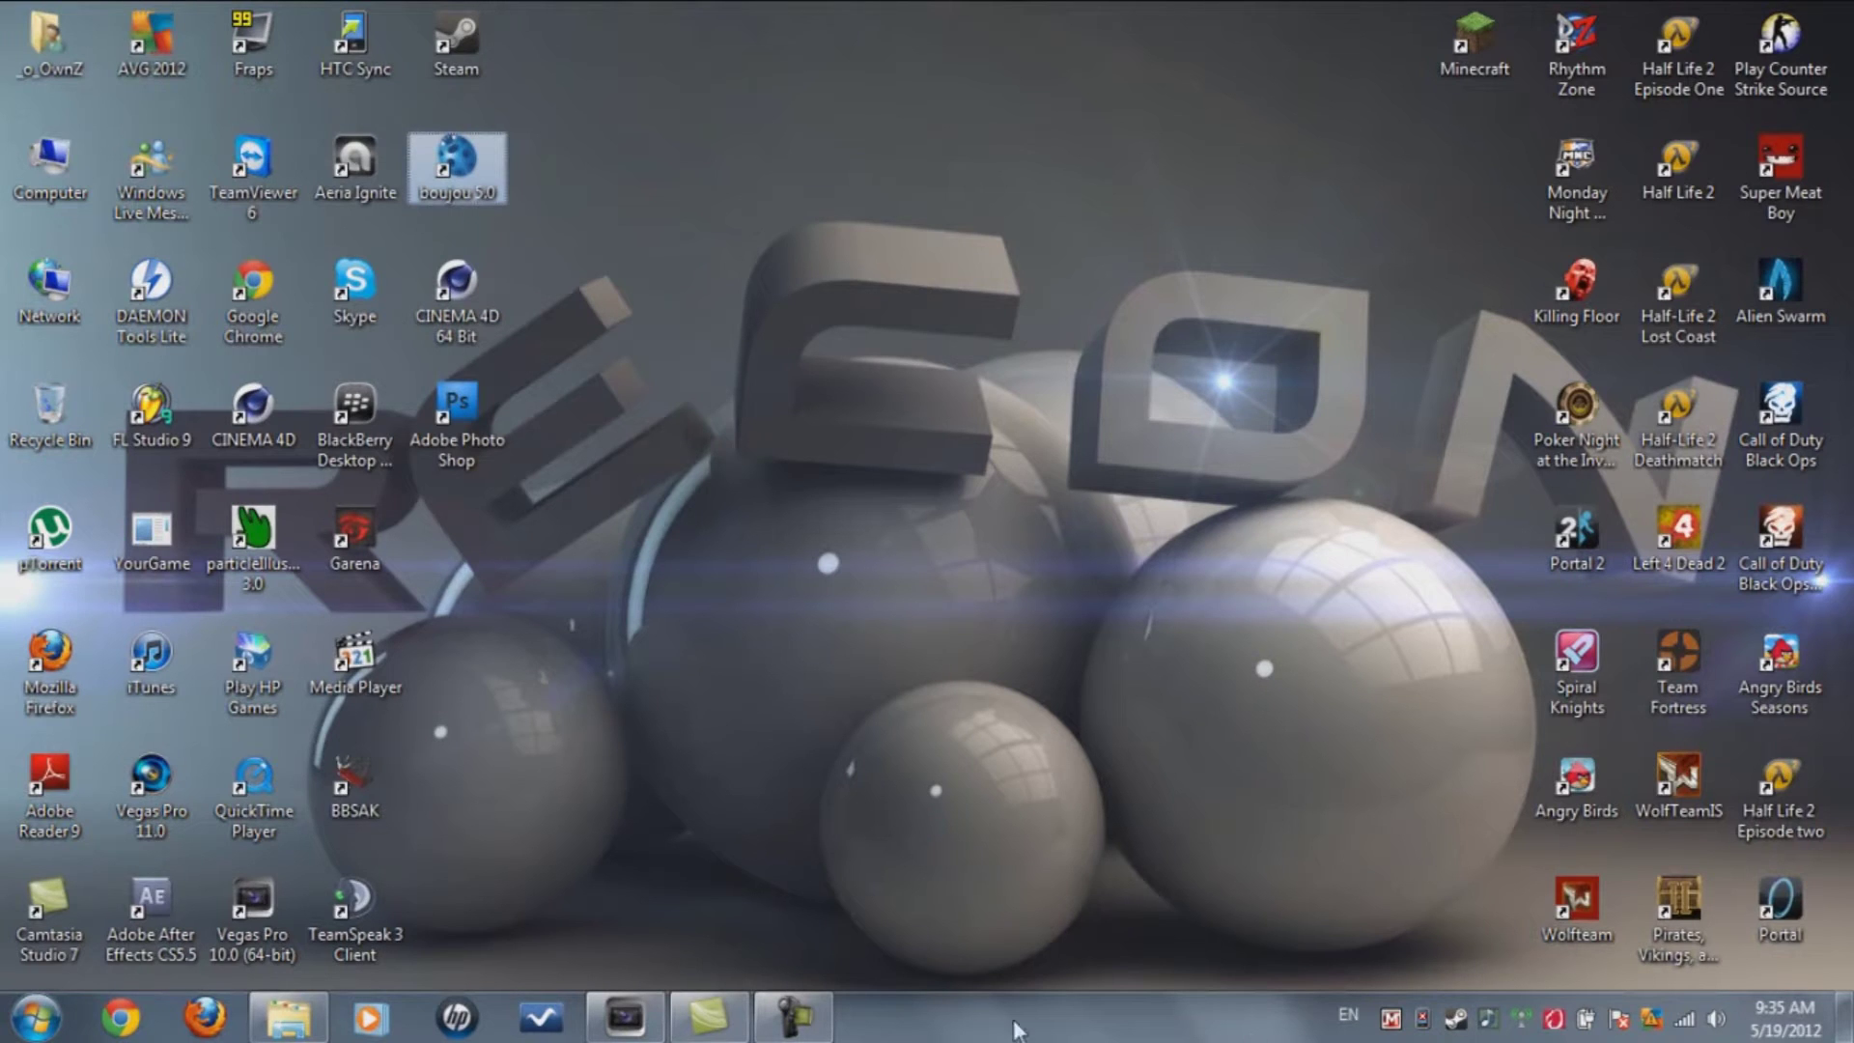
{"action": "left_click", "coordinate": [625, 1016]}
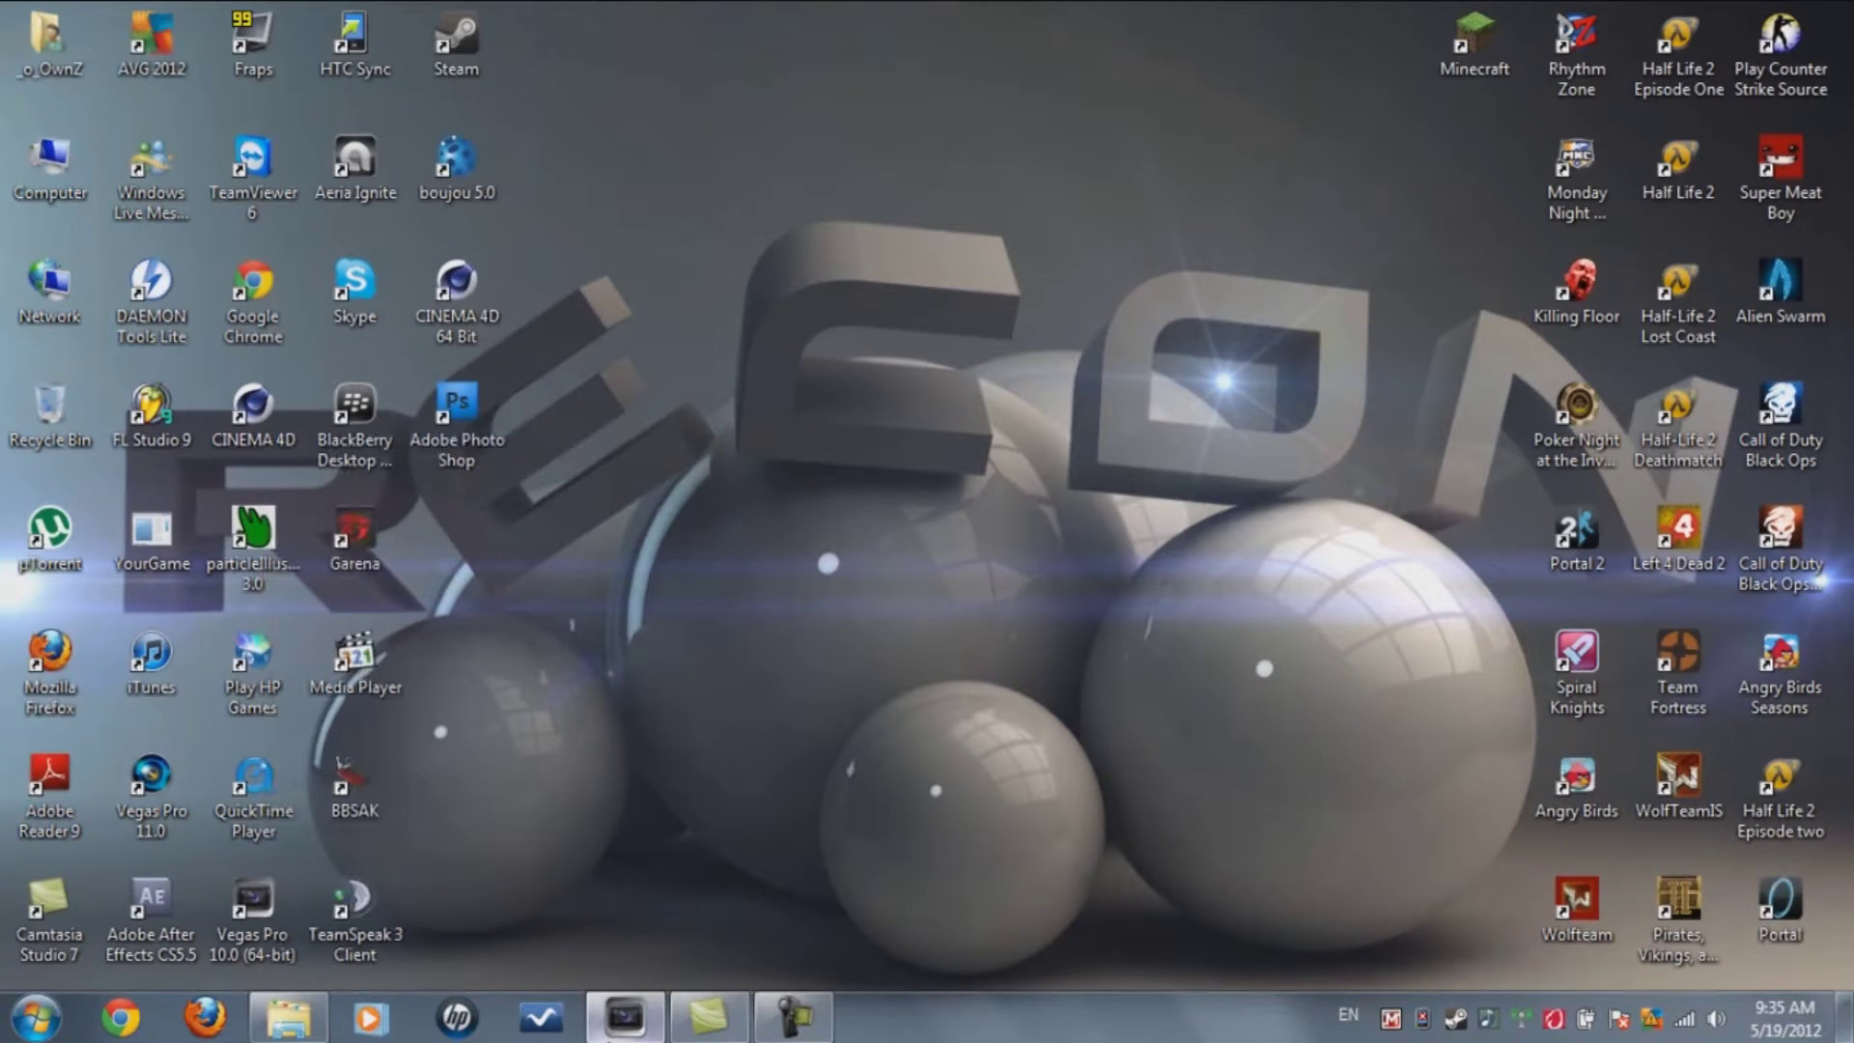
{"action": "mouse_move", "coordinate": [404, 731]}
{"action": "left_mouse_down"}
{"action": "mouse_move", "coordinate": [632, 731]}
{"action": "mouse_move", "coordinate": [403, 731]}
{"action": "left_mouse_up"}
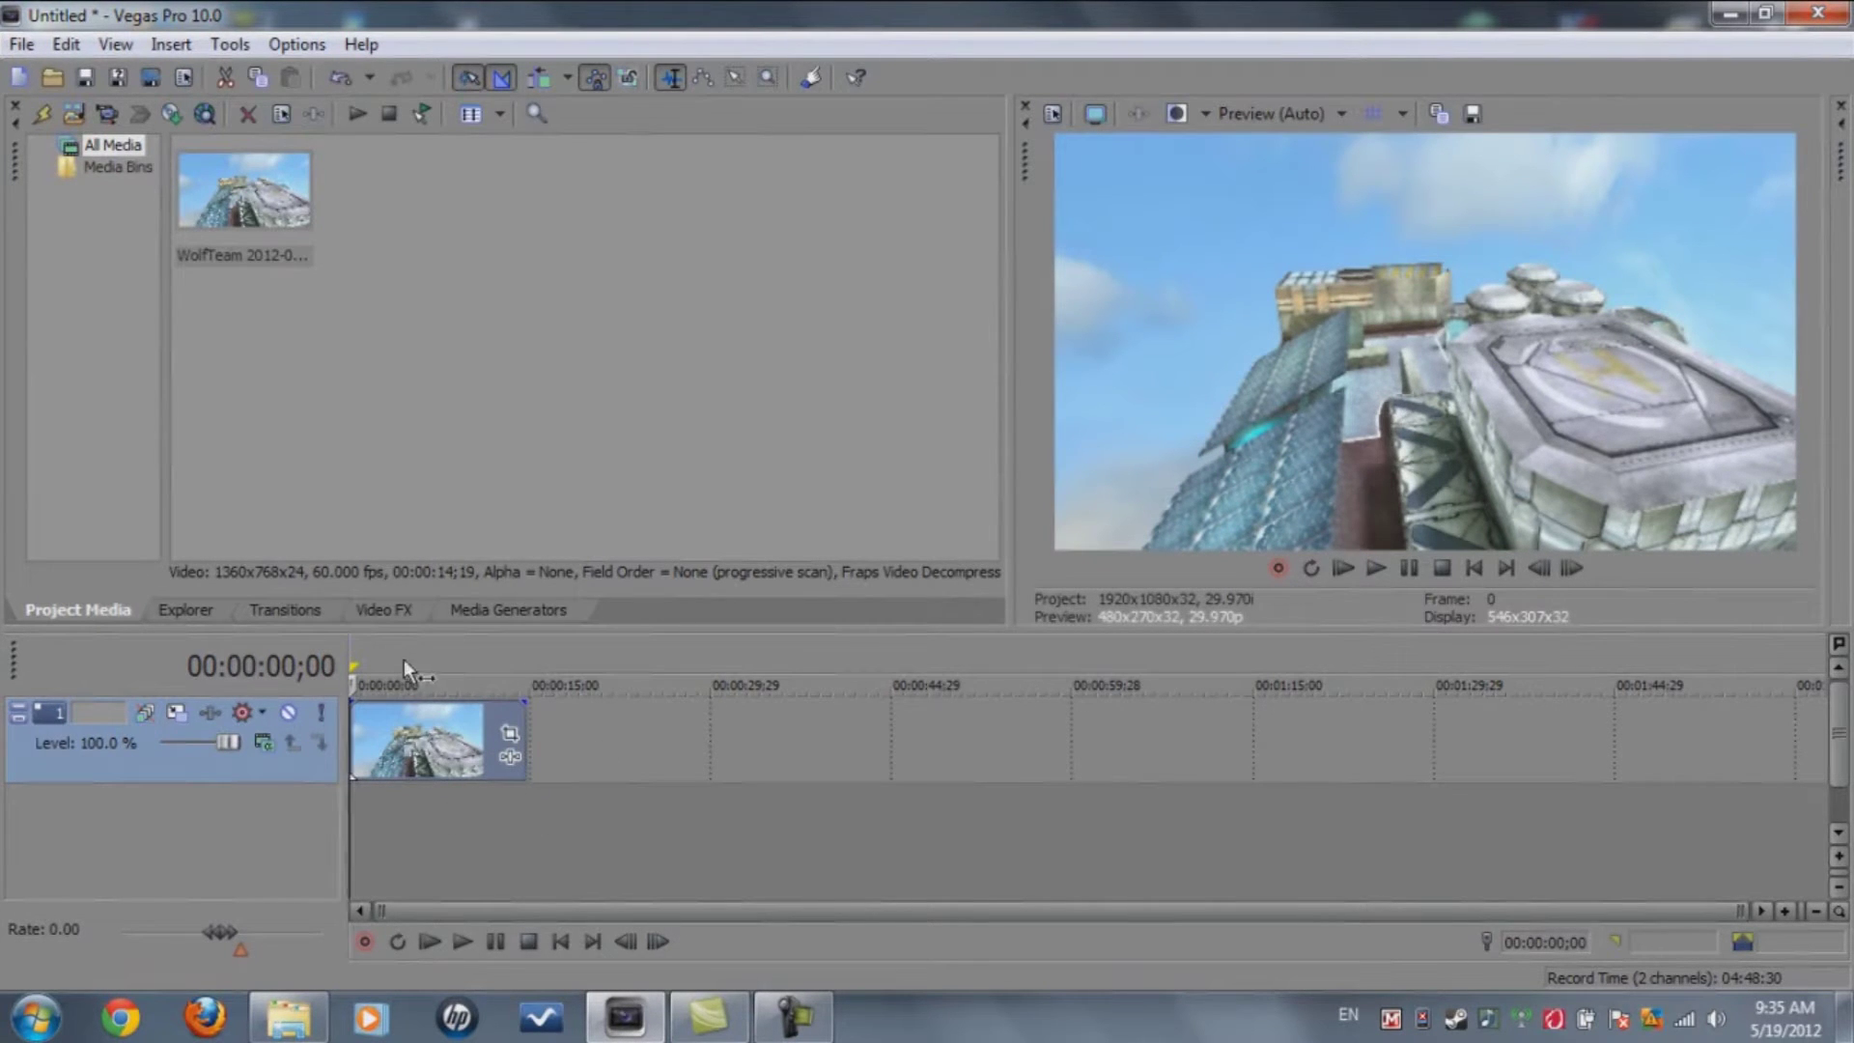
{"action": "left_click", "coordinate": [462, 941]}
{"action": "left_click", "coordinate": [502, 942]}
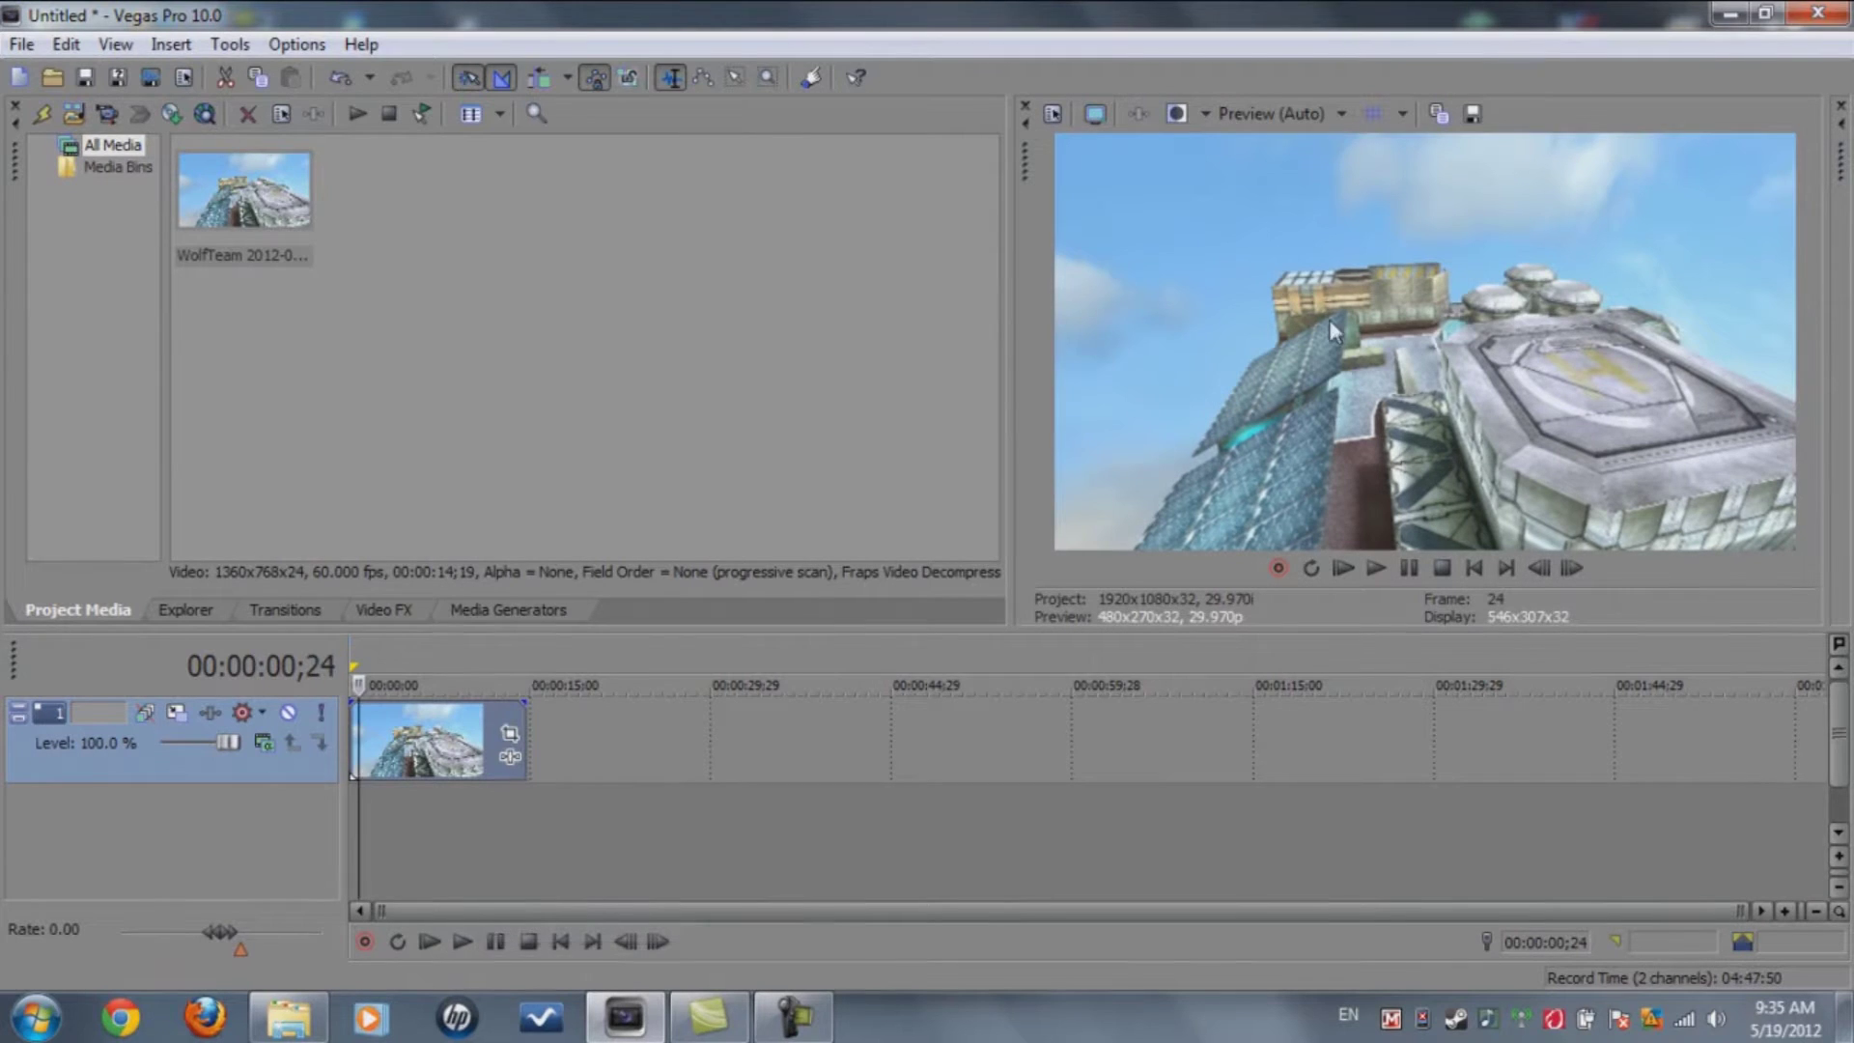
Close Vegas Pro without saving changes and refresh the desktop
{"action": "left_click", "coordinate": [1817, 13]}
{"action": "left_click", "coordinate": [945, 442]}
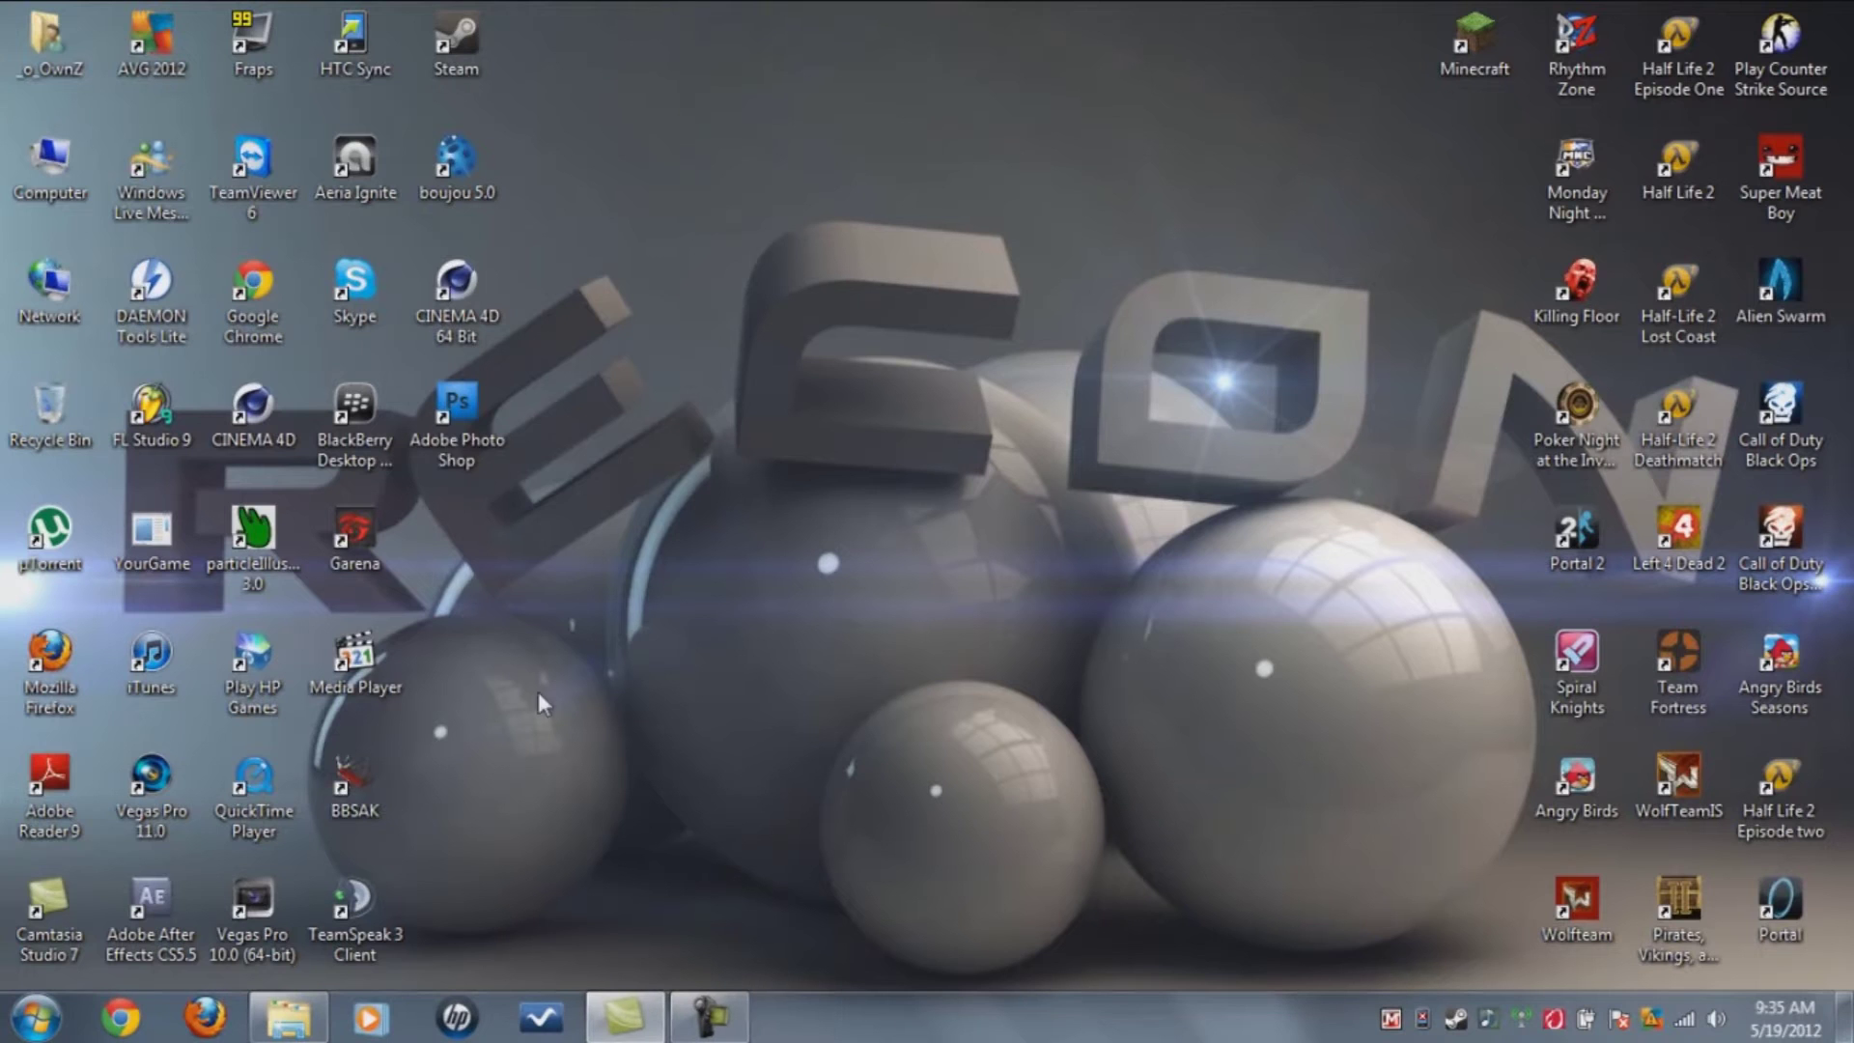
{"action": "right_click", "coordinate": [881, 440]}
{"action": "left_click", "coordinate": [985, 523]}
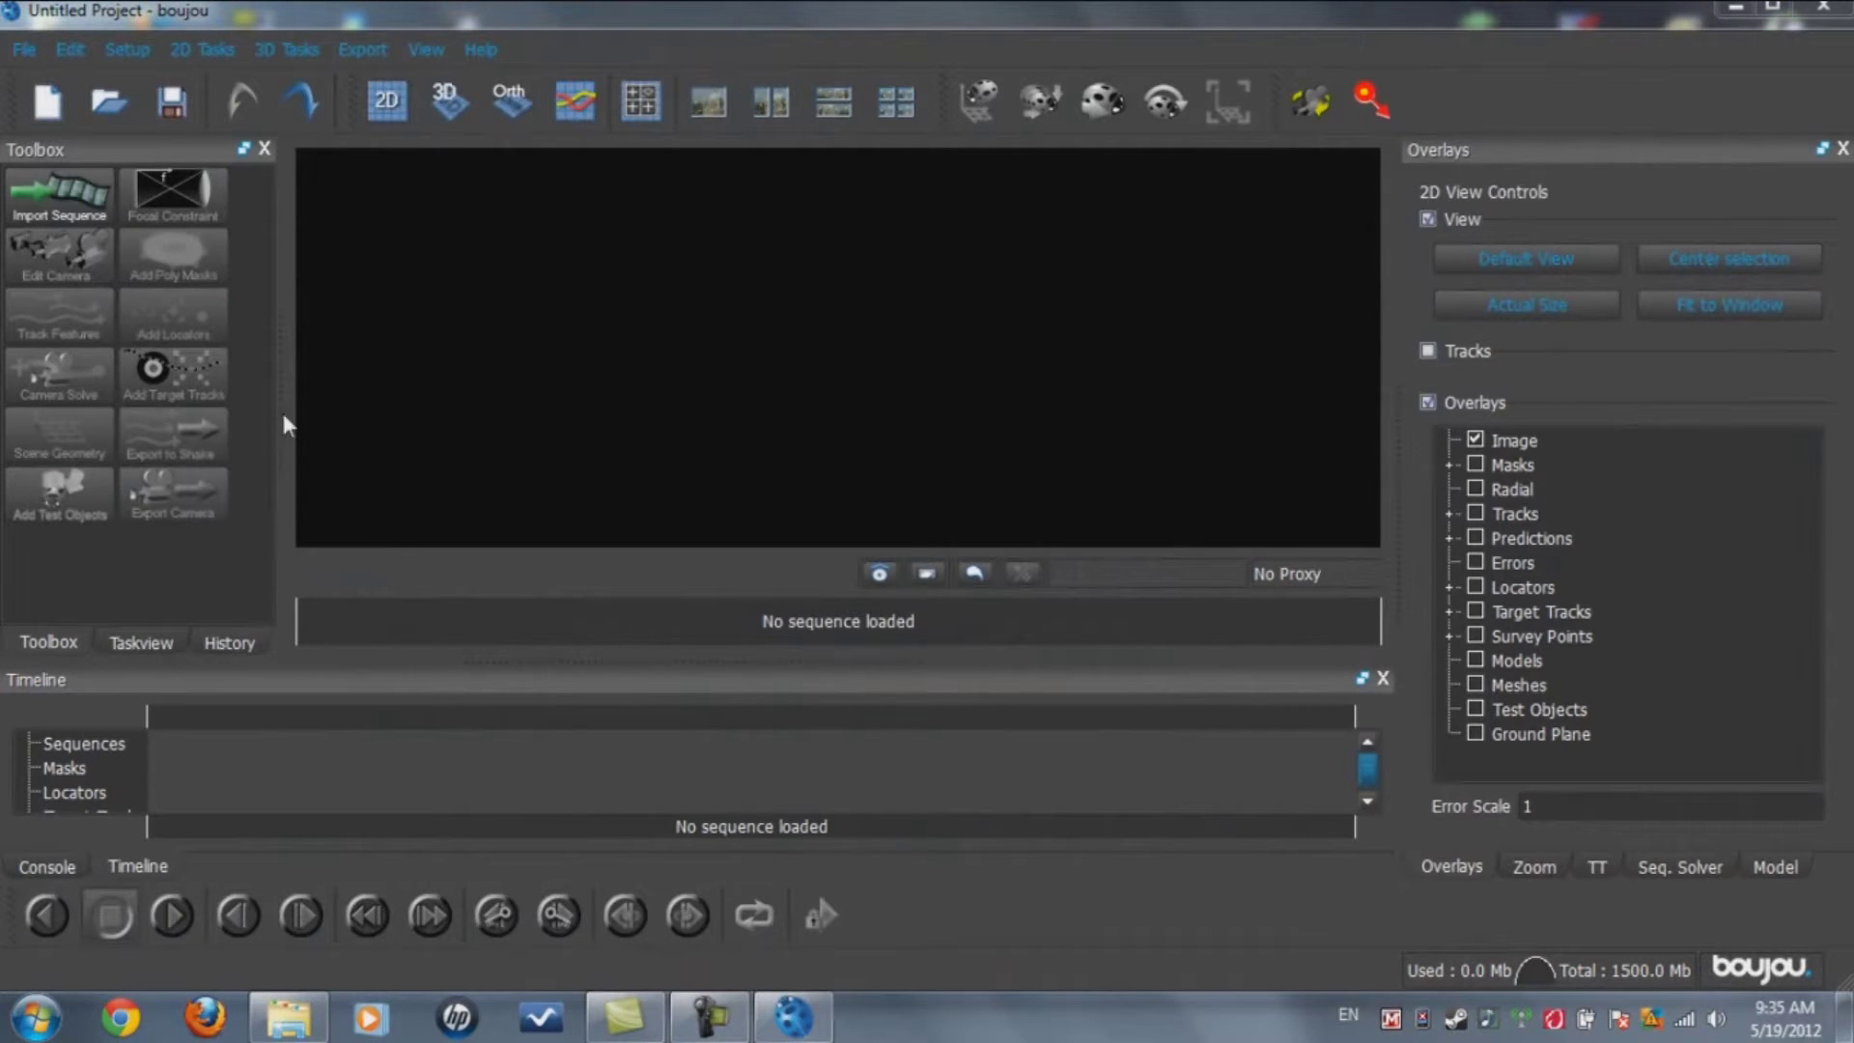
Start an Import Sequence and browse to D:/Motion Tracks/Track
{"action": "left_click", "coordinate": [71, 213]}
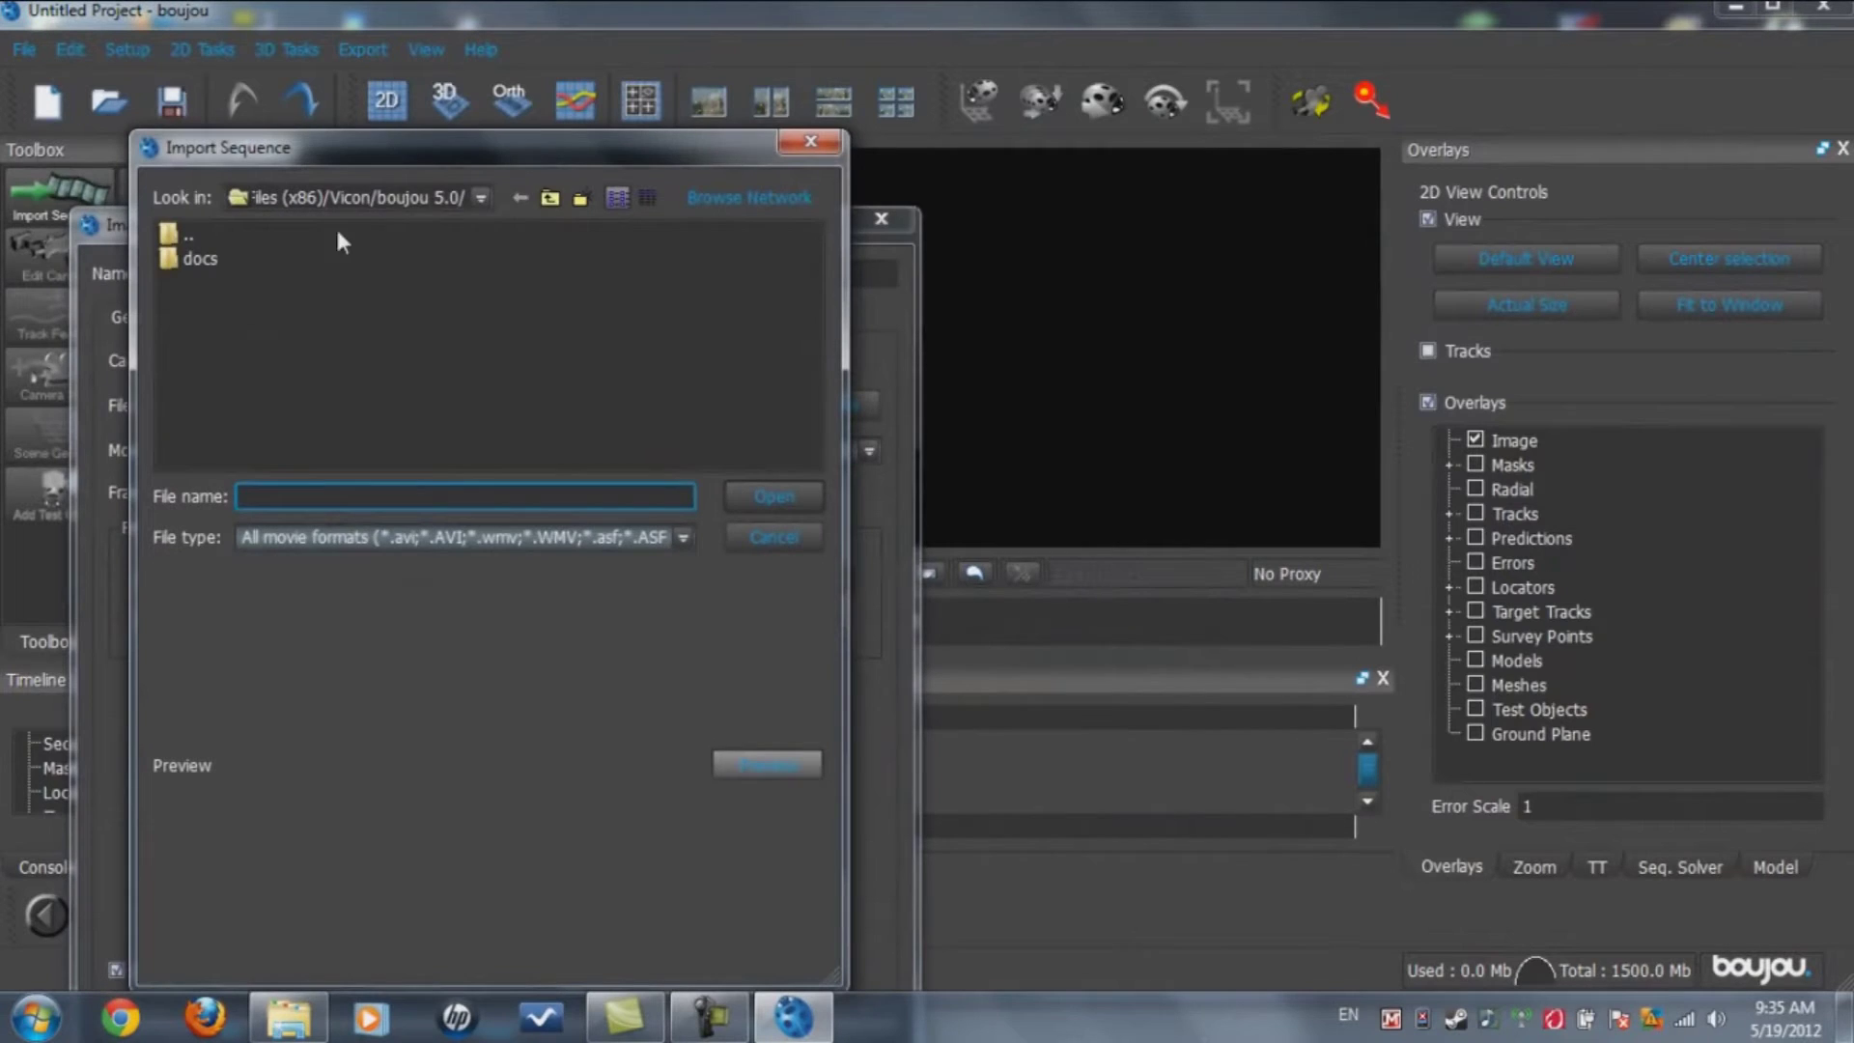
{"action": "left_click", "coordinate": [551, 196]}
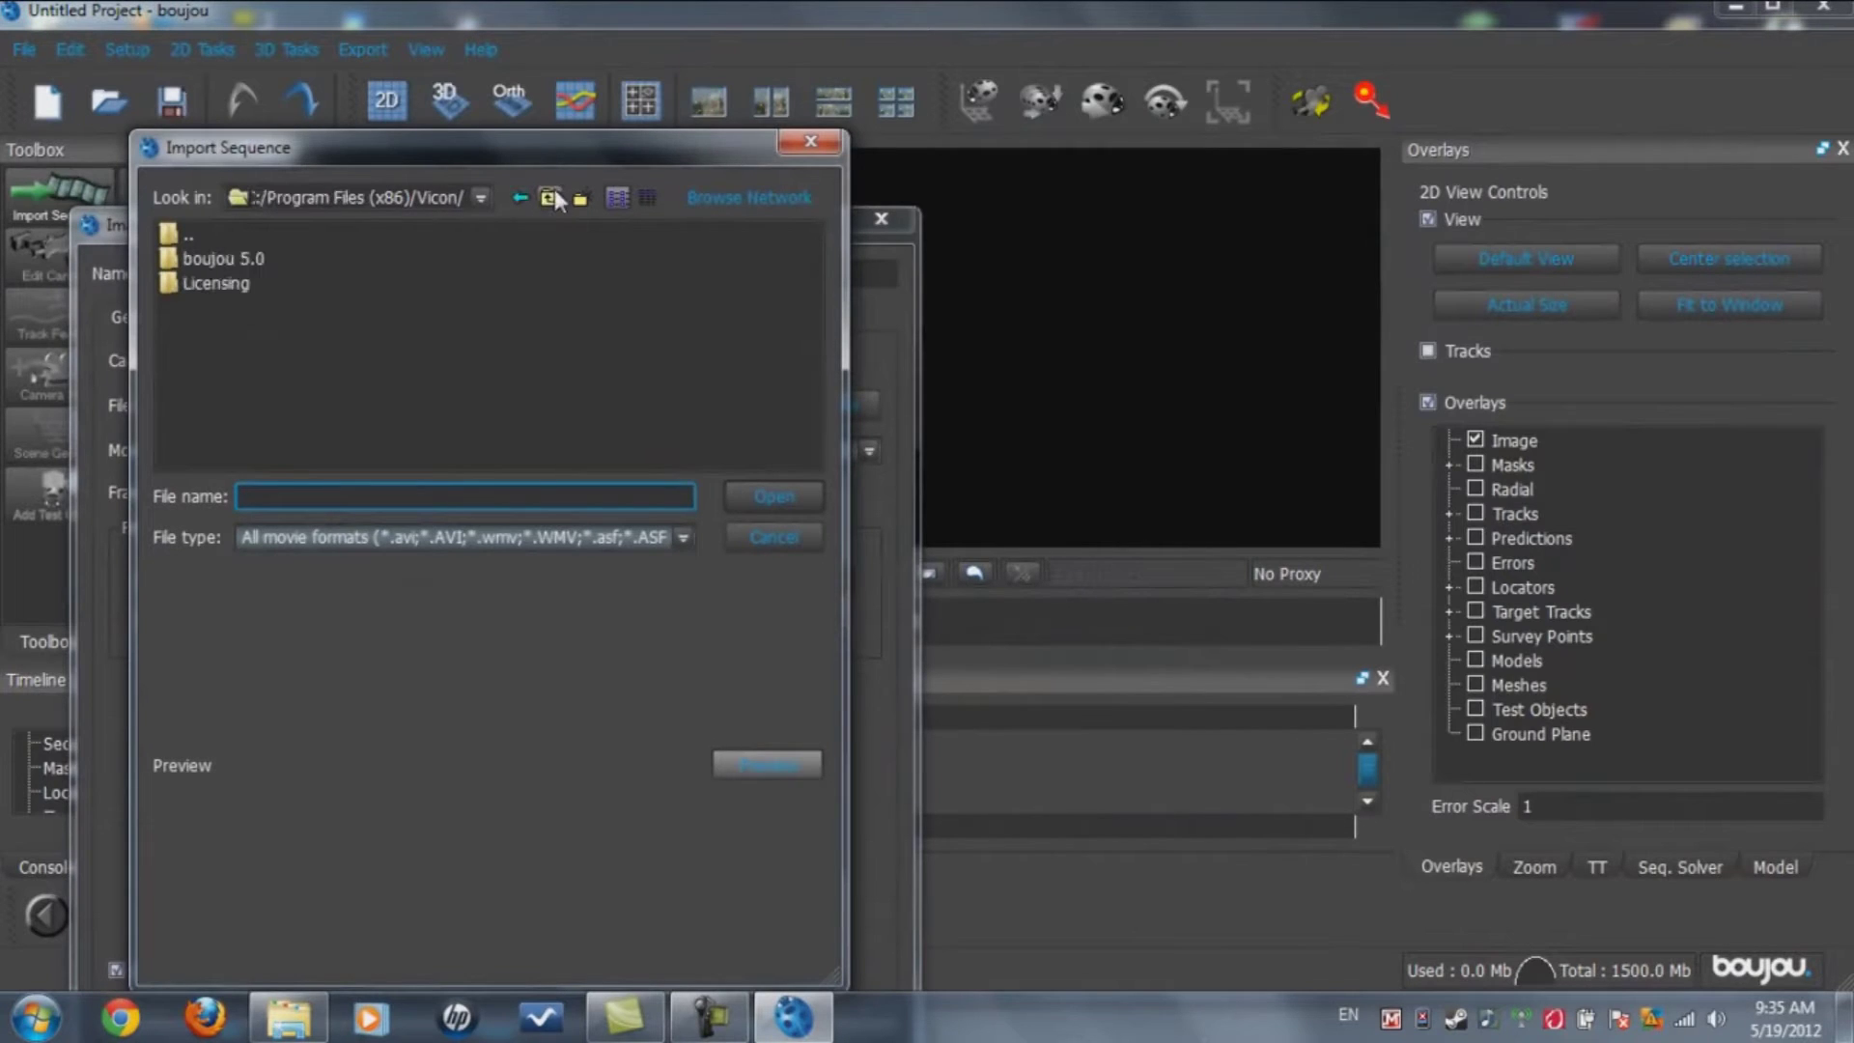
{"action": "left_click", "coordinate": [480, 198]}
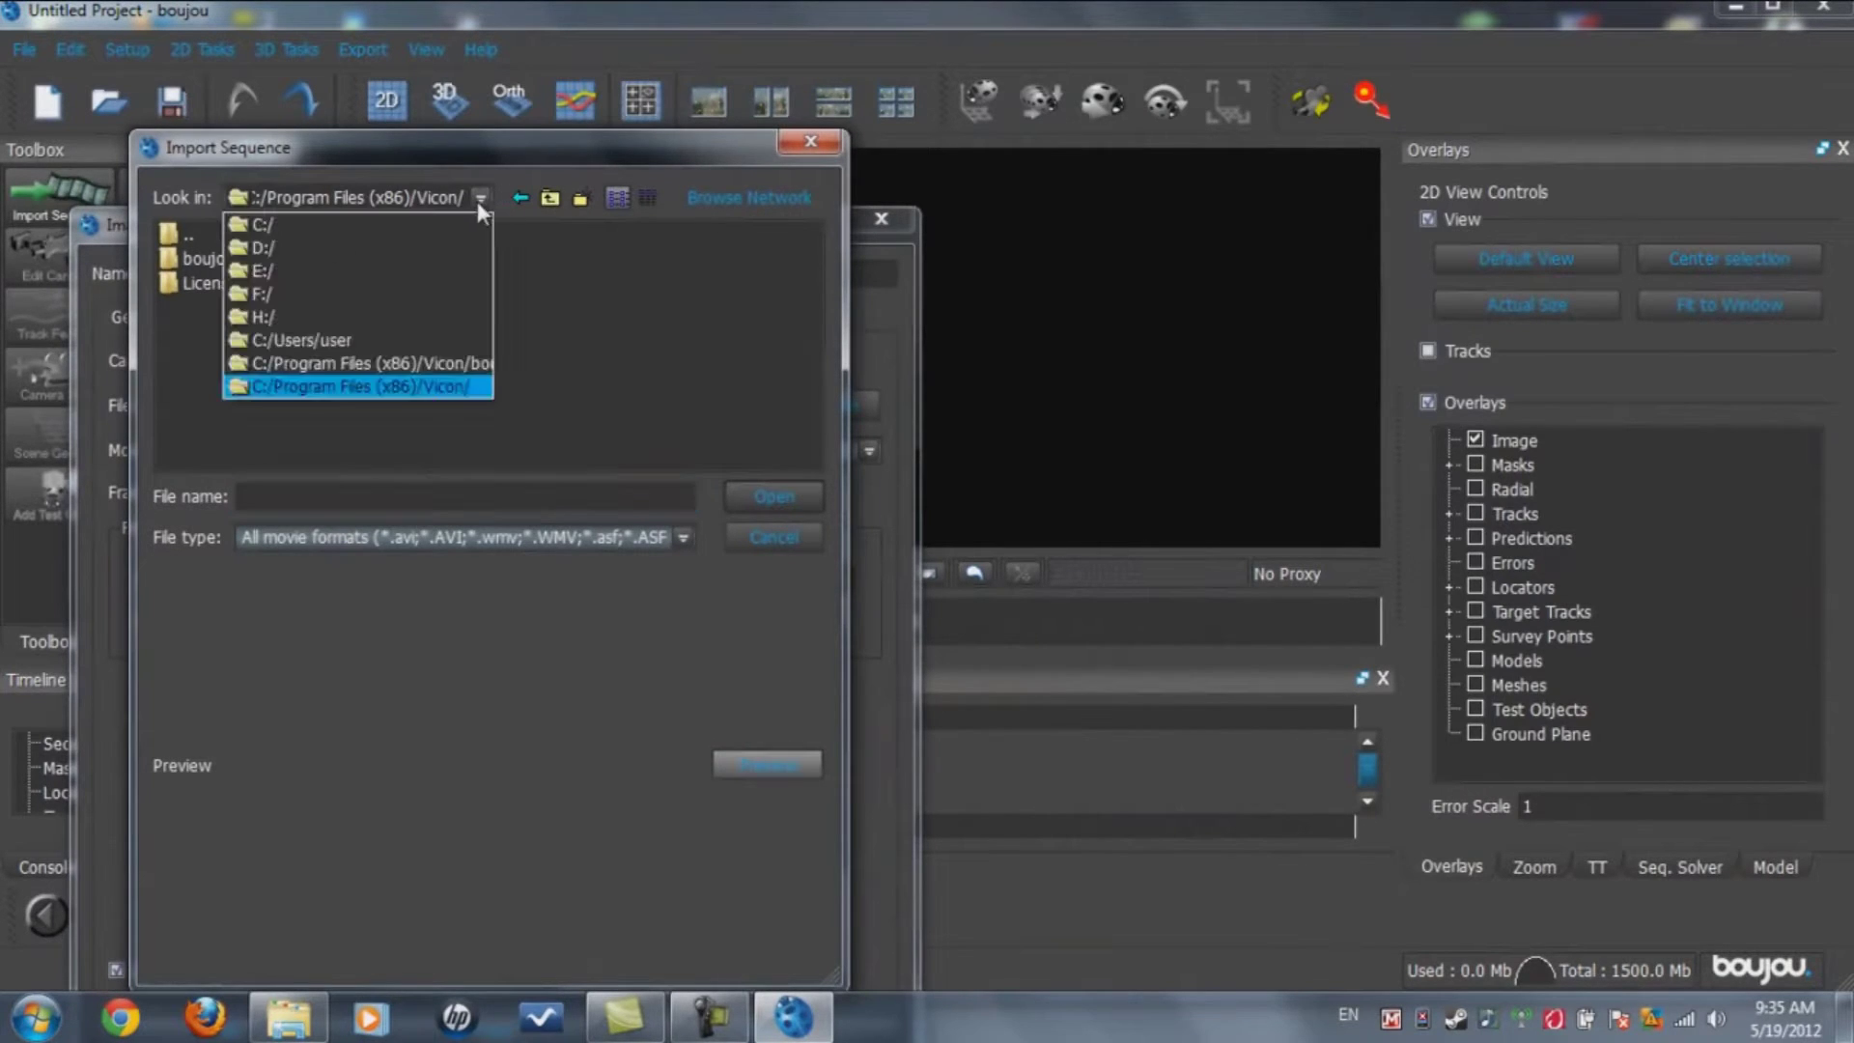
{"action": "left_click", "coordinate": [302, 249]}
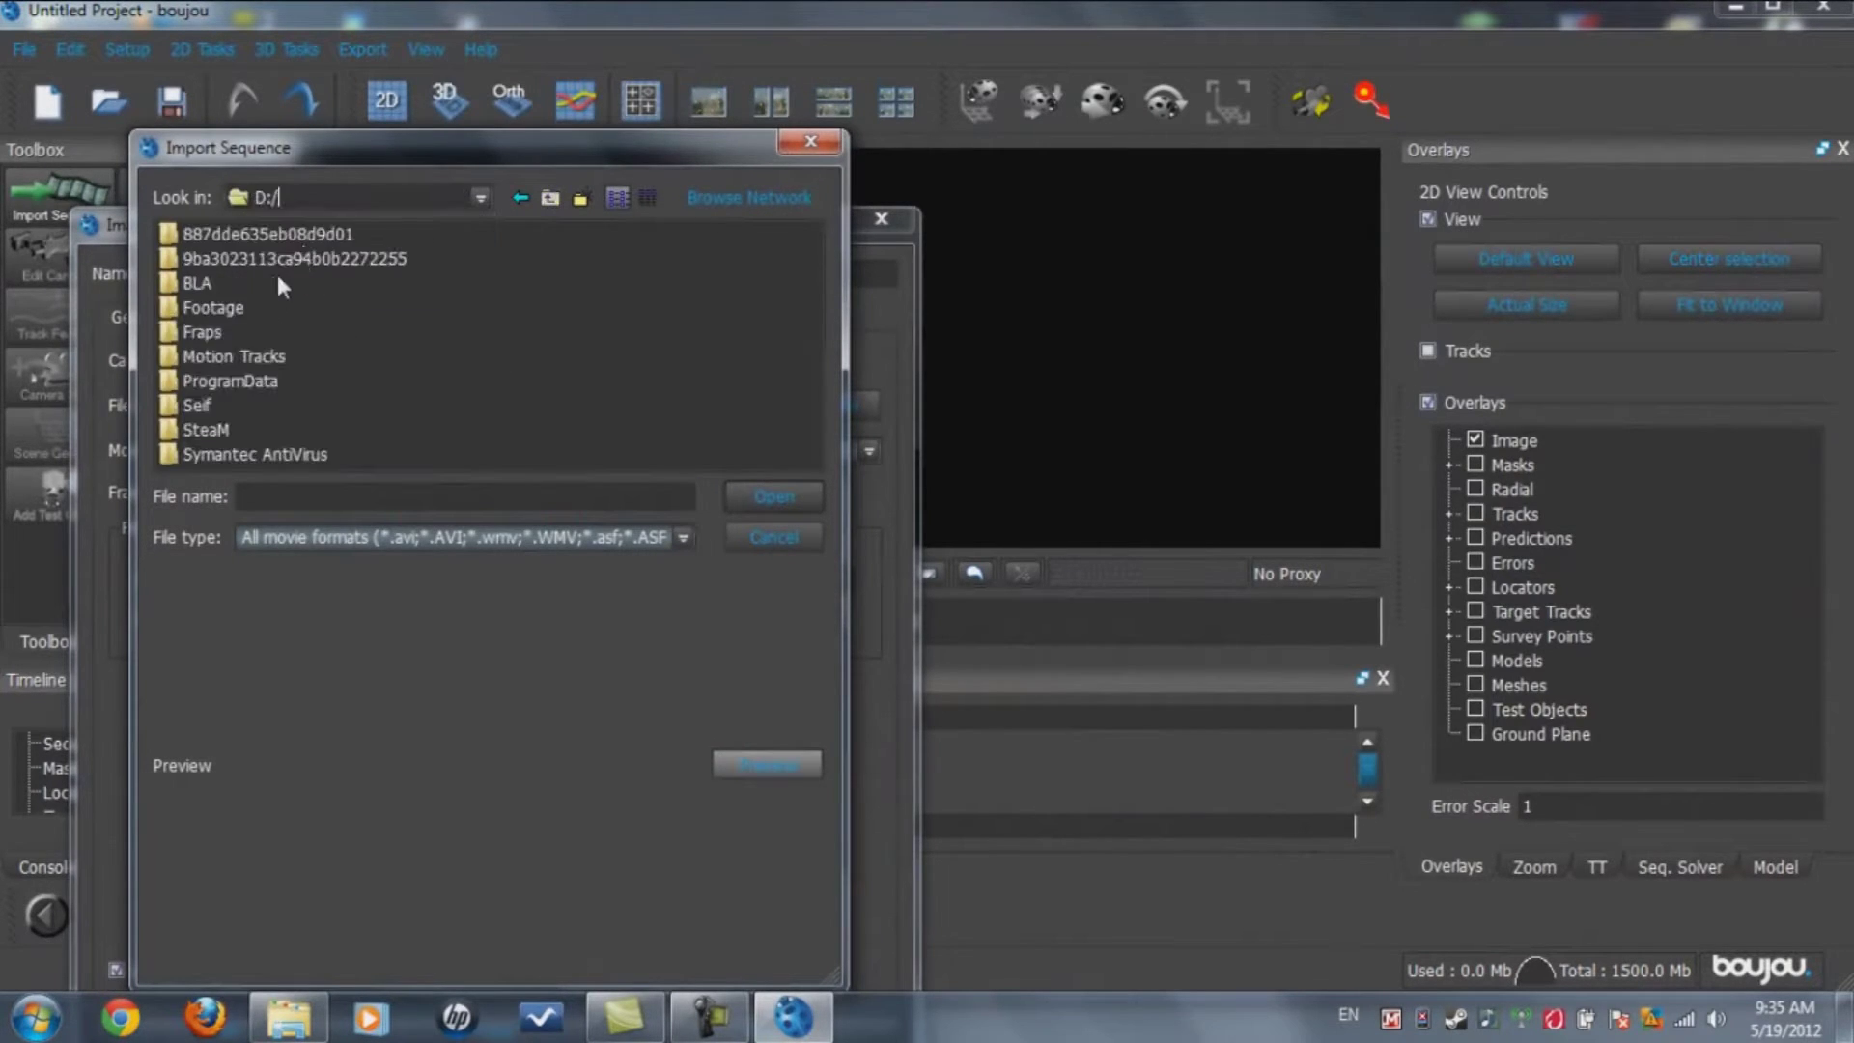
{"action": "double_click", "coordinate": [244, 358]}
{"action": "double_click", "coordinate": [193, 256]}
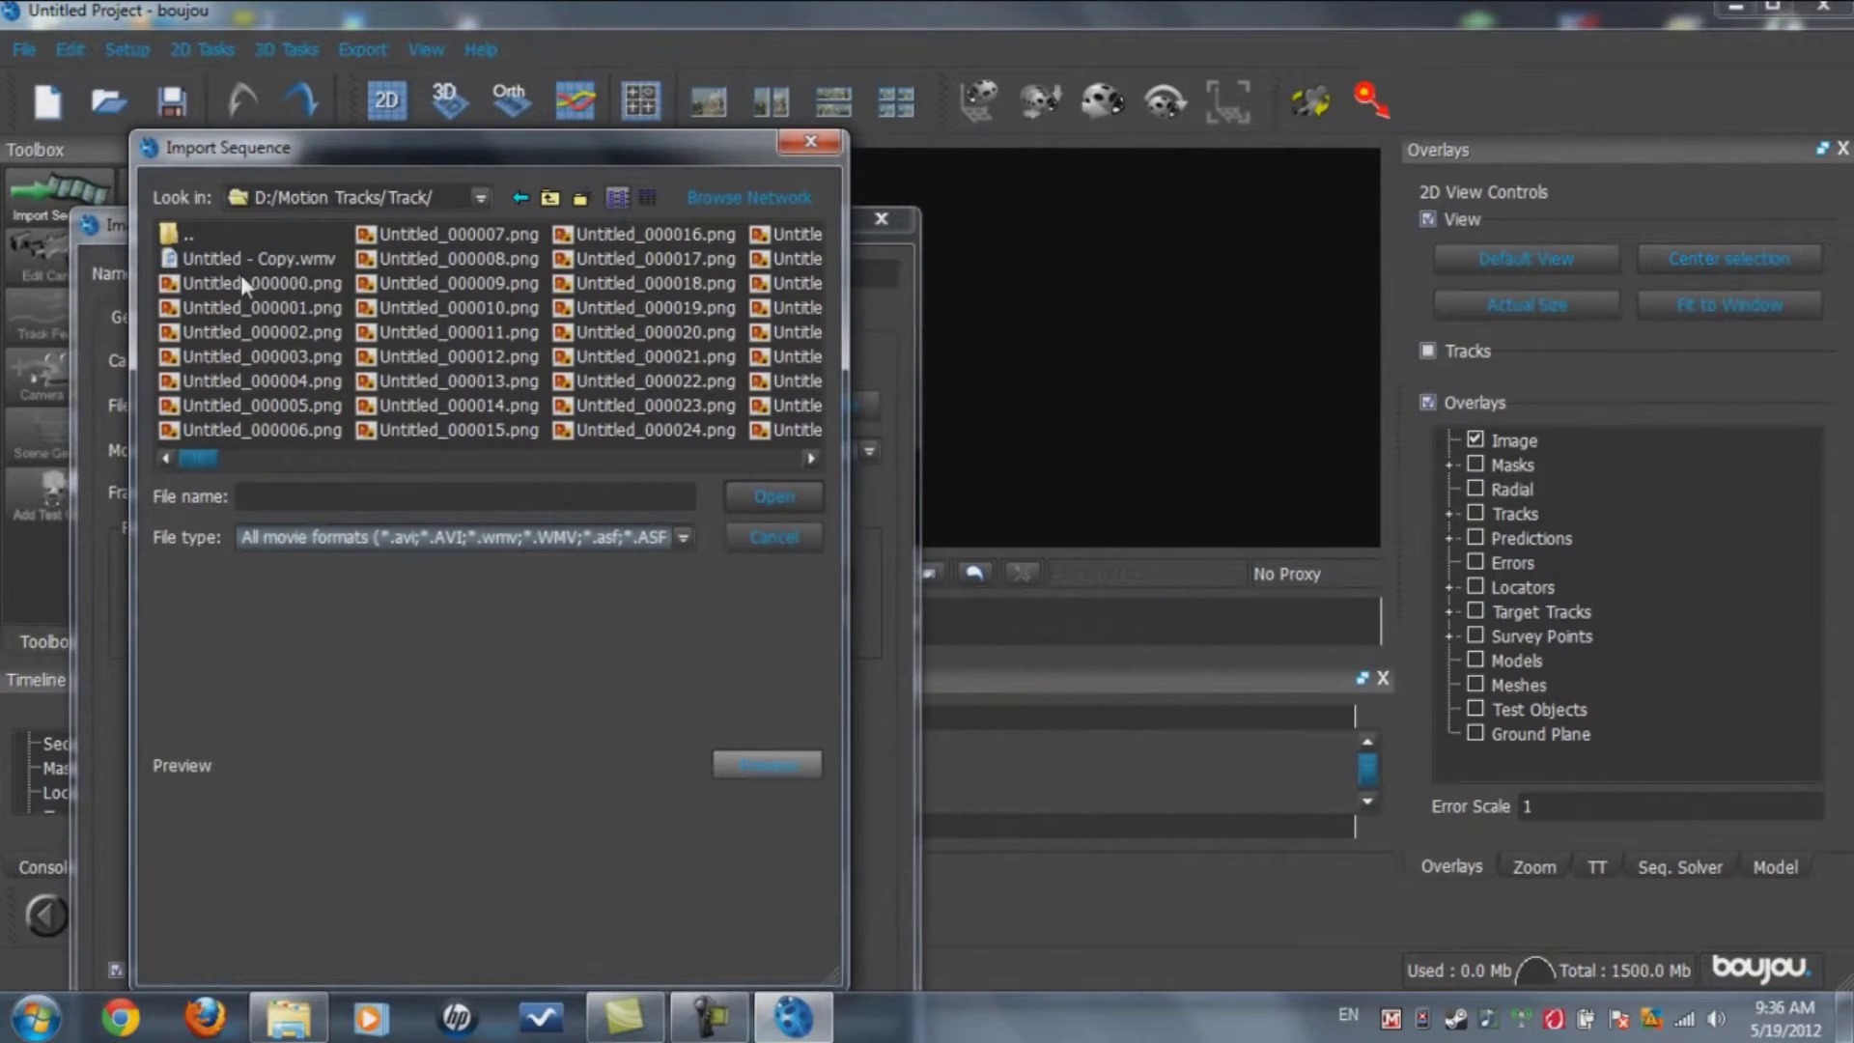
Open Untitled_000000.png as the frame sequence and move the settings window up
{"action": "left_click", "coordinate": [233, 284]}
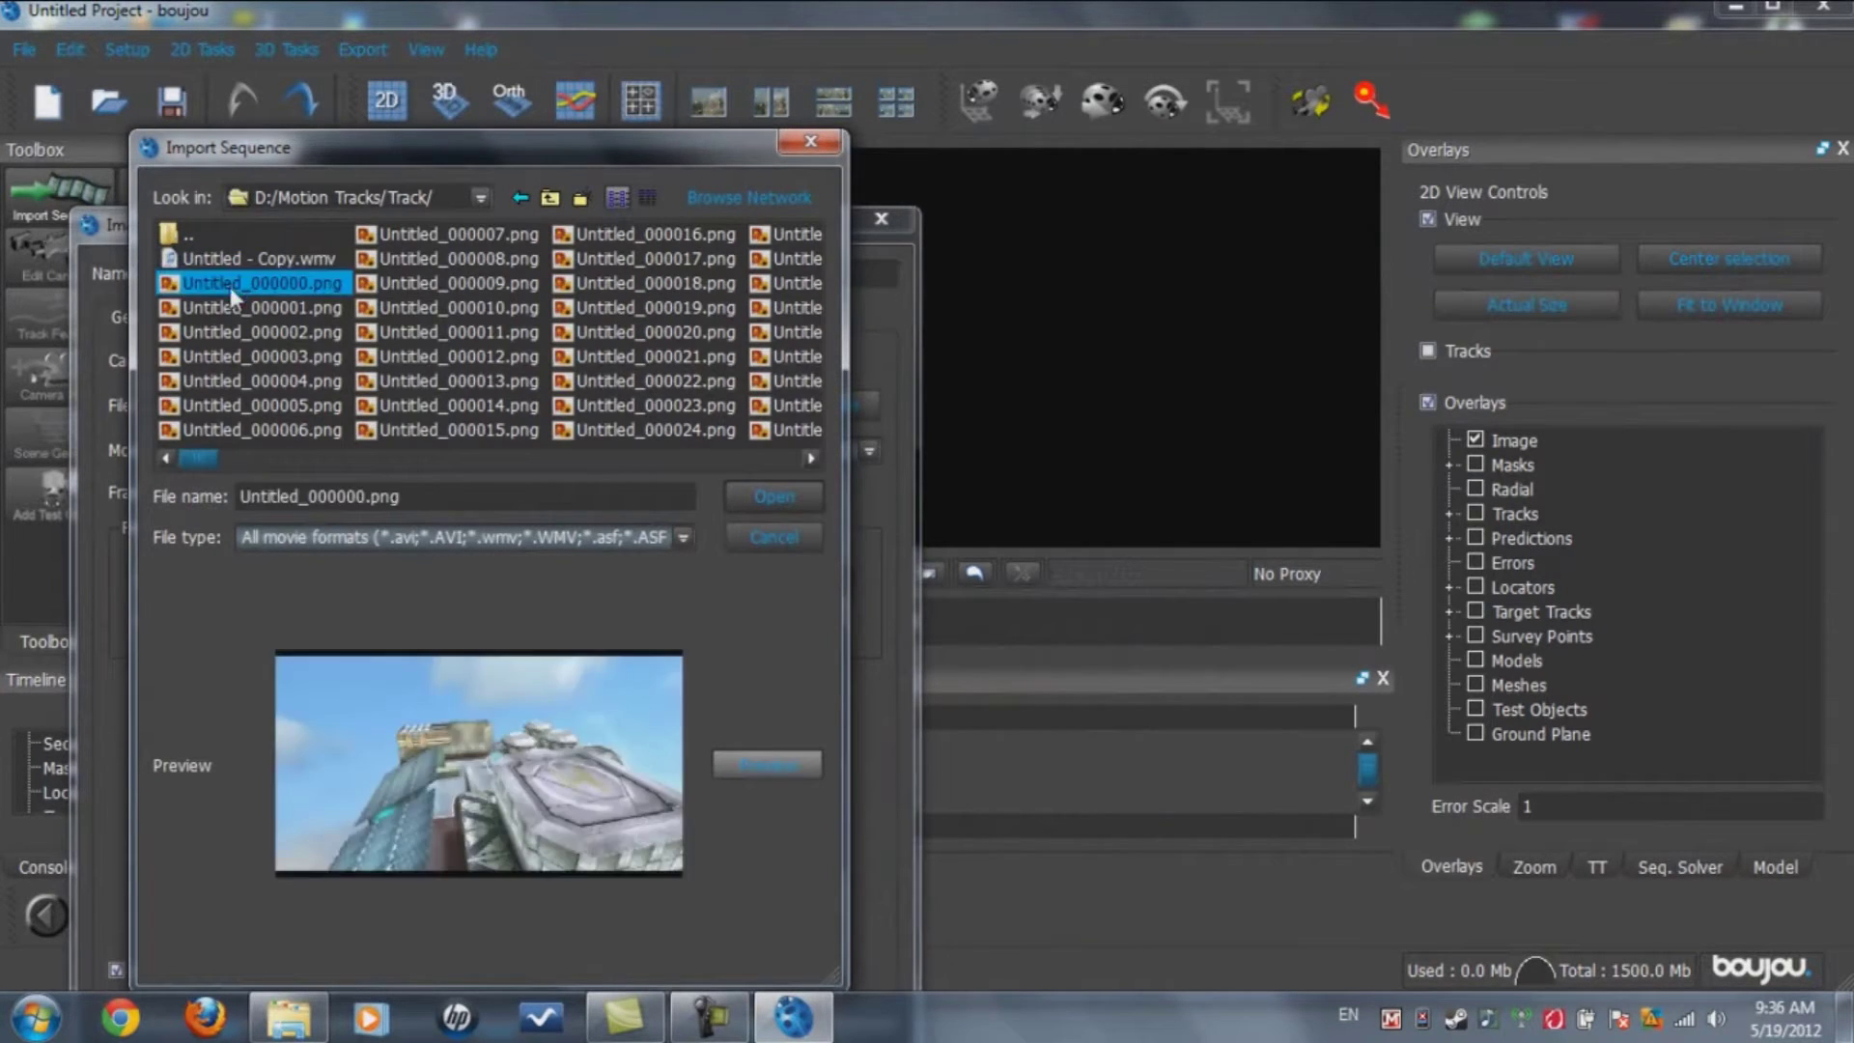
{"action": "left_click", "coordinate": [446, 242]}
{"action": "left_click", "coordinate": [696, 355]}
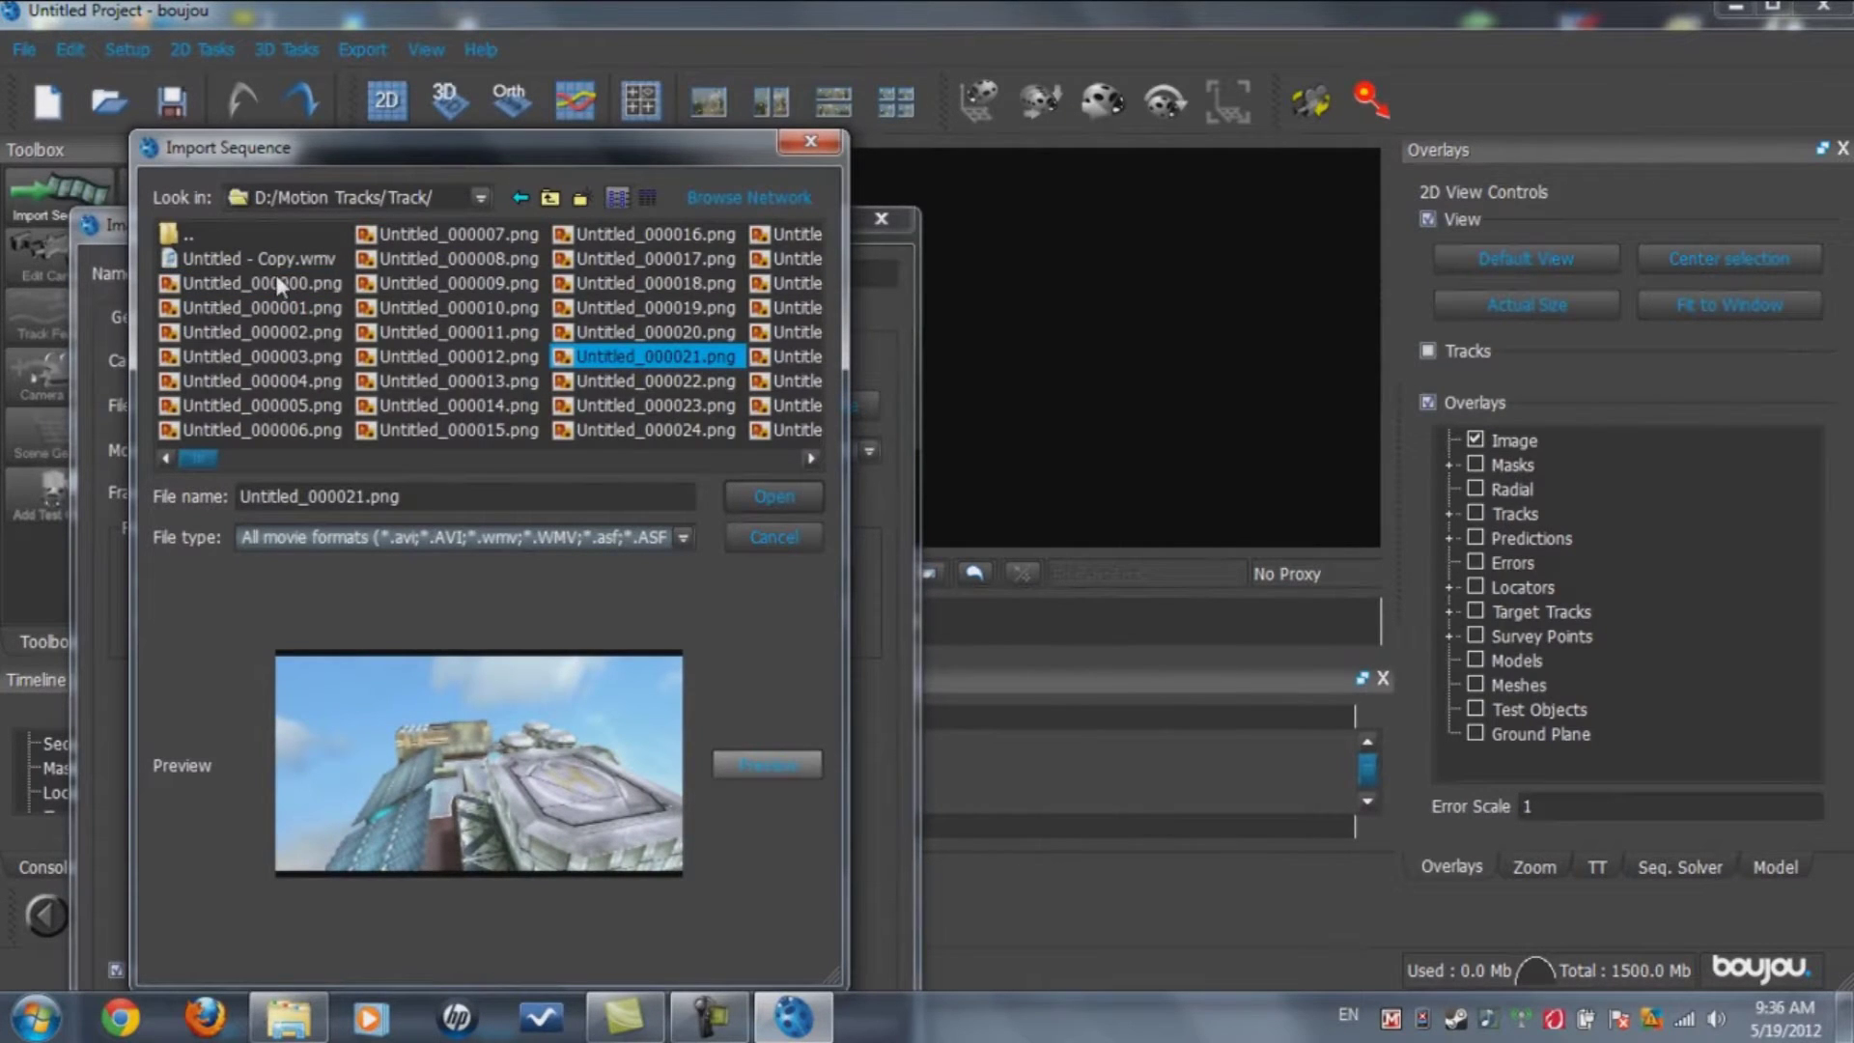
{"action": "left_click", "coordinate": [238, 284]}
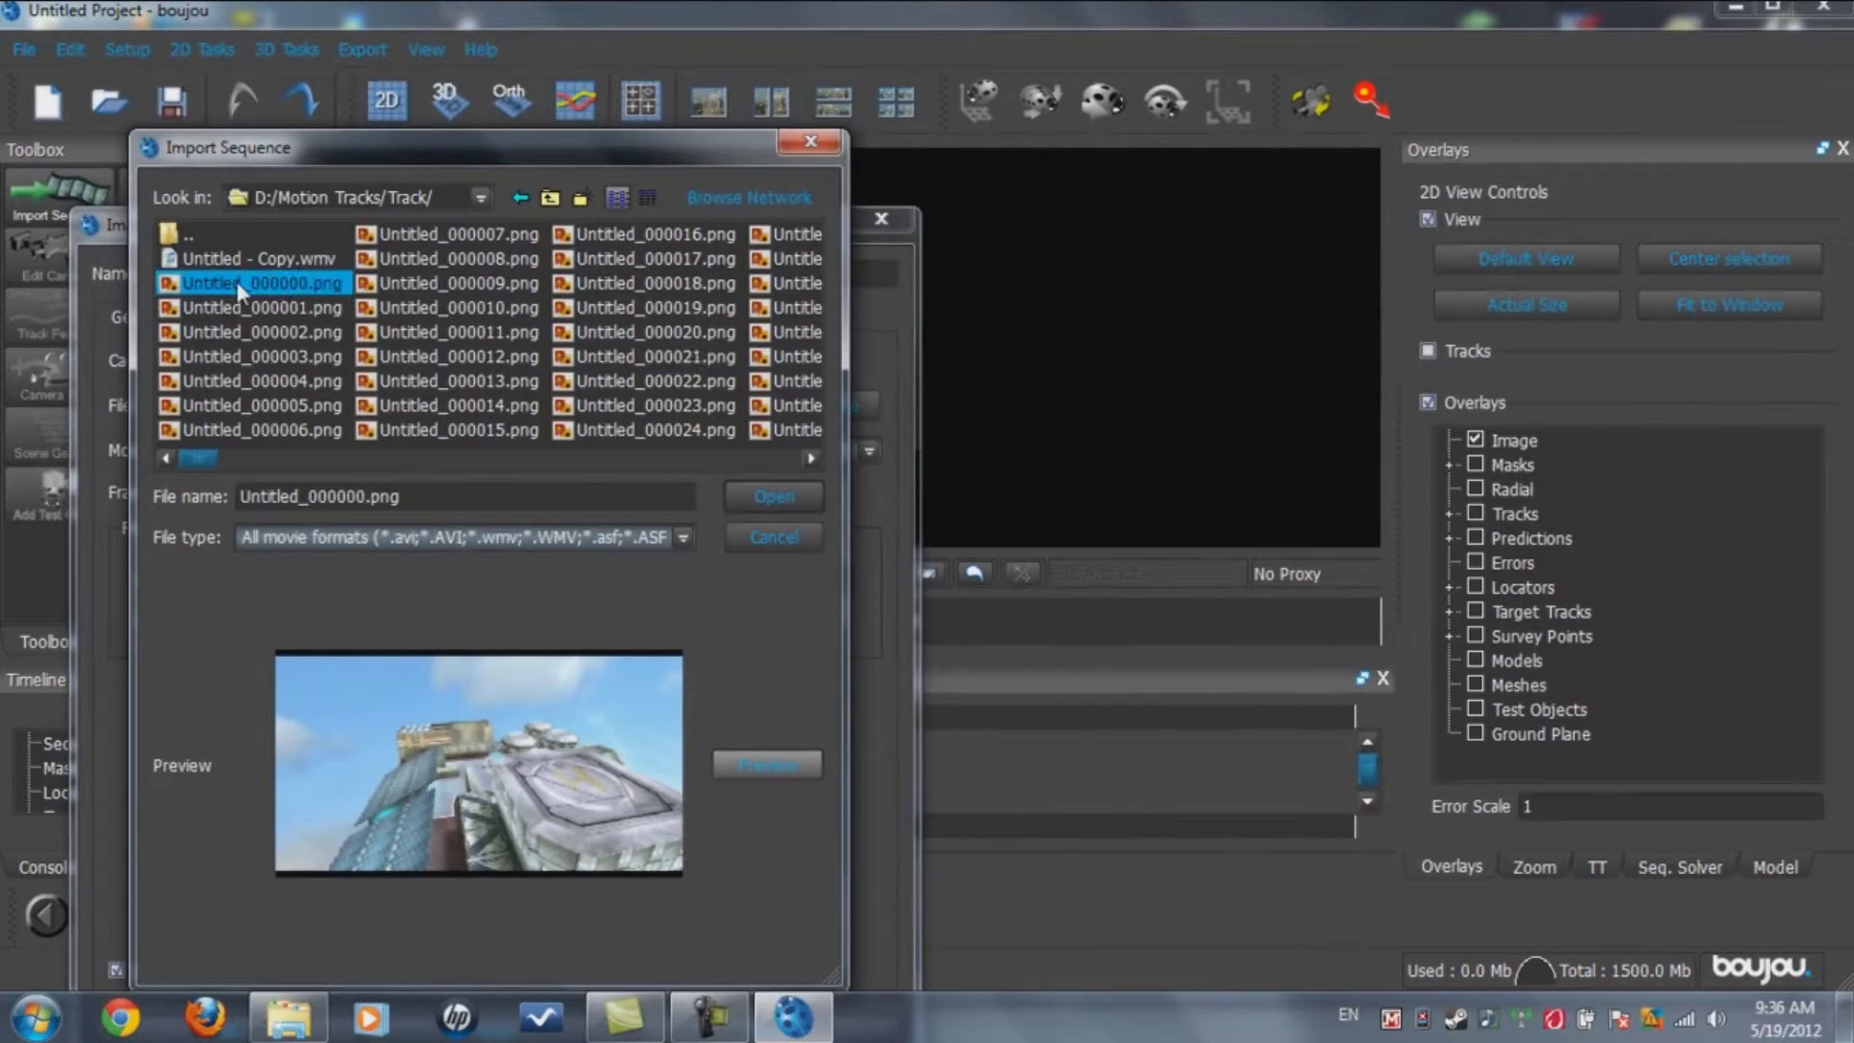
{"action": "left_click", "coordinate": [786, 500]}
{"action": "left_click_drag", "start_coordinate": [592, 132], "coordinate": [603, 74]}
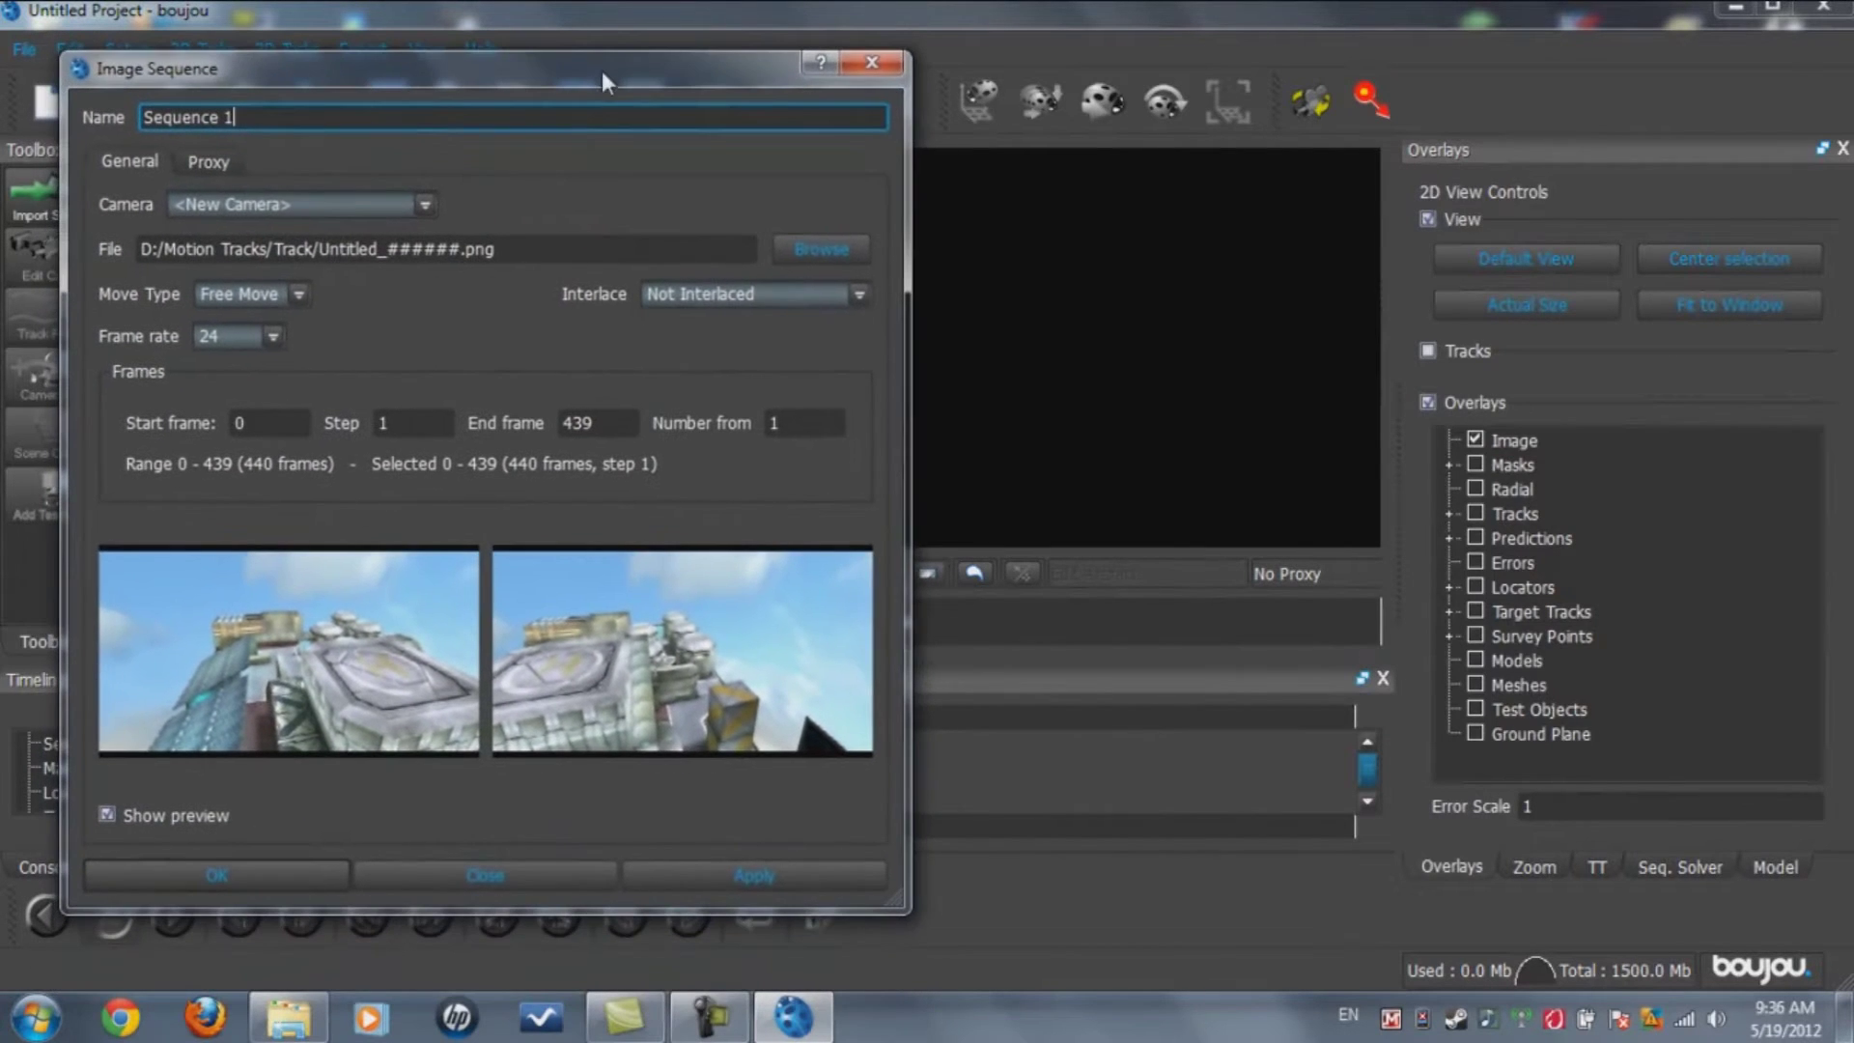
Set Sequence 1 to 30 fps, apply, and decline using the alpha channel as a mask
{"action": "left_click", "coordinate": [272, 335]}
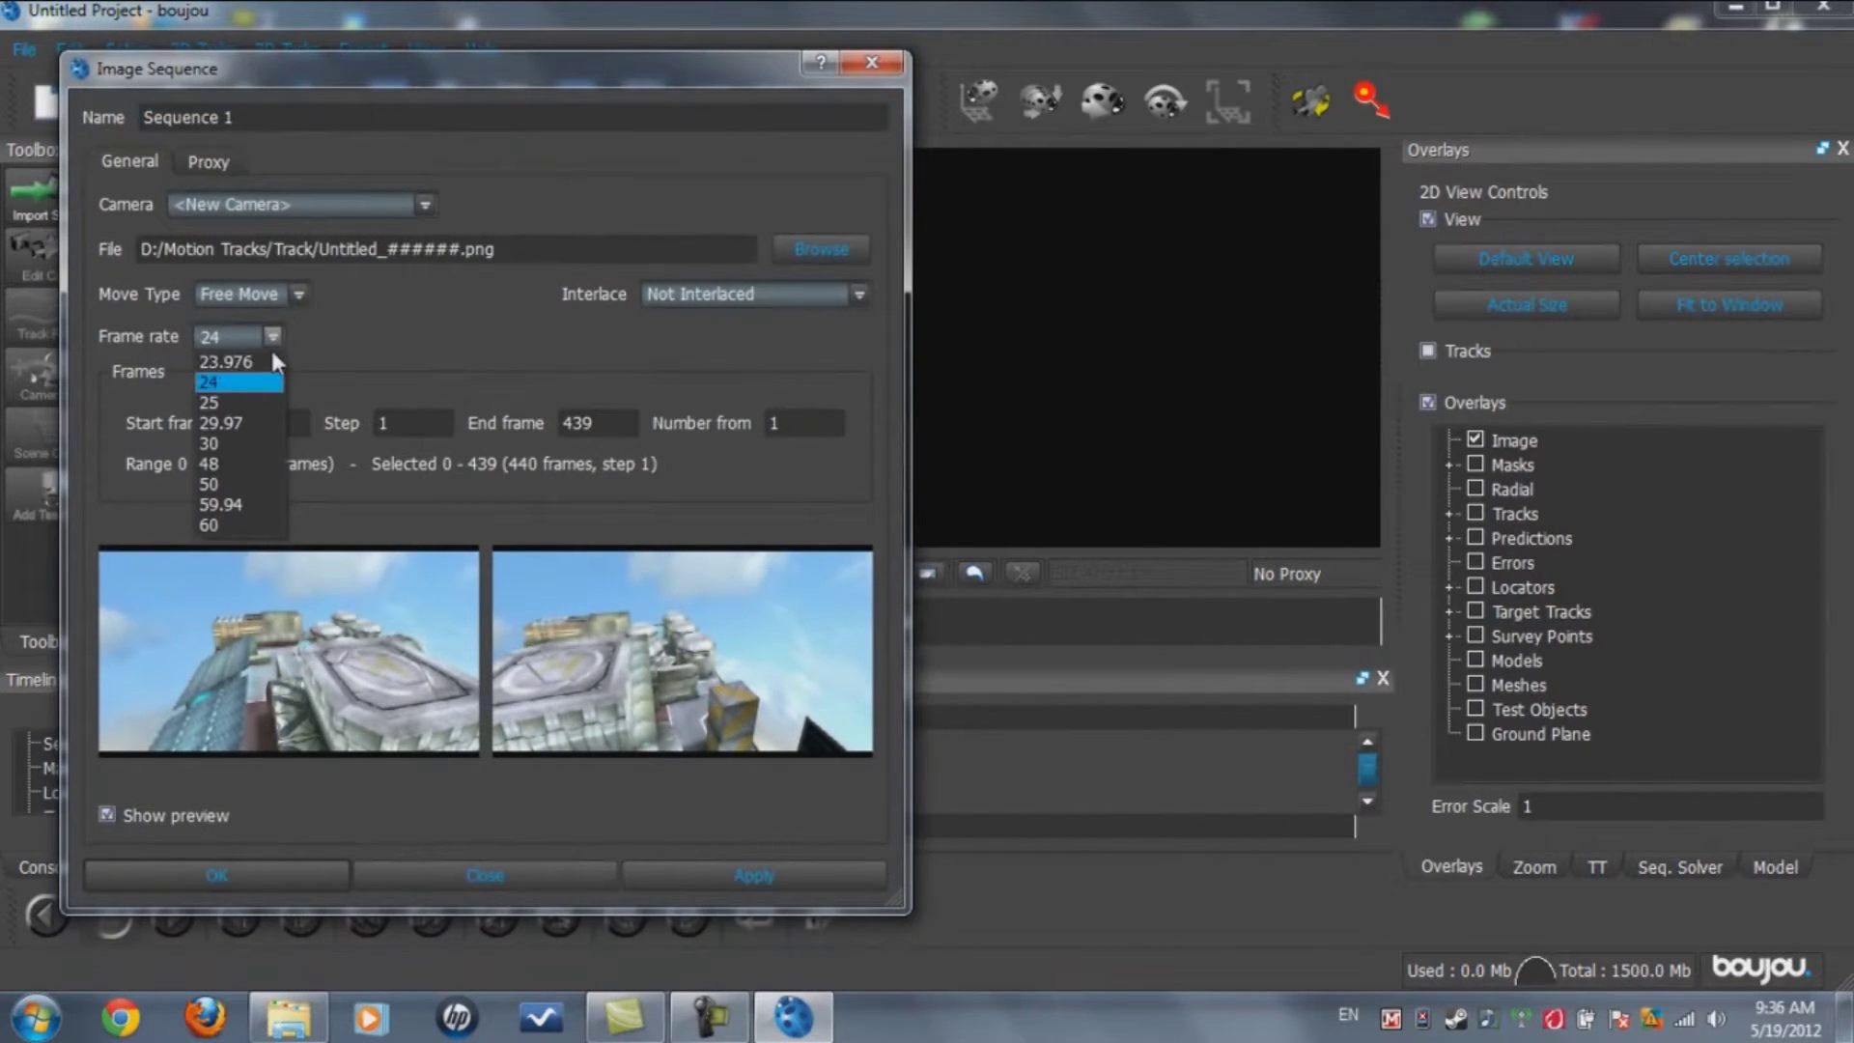
{"action": "left_click", "coordinate": [238, 443]}
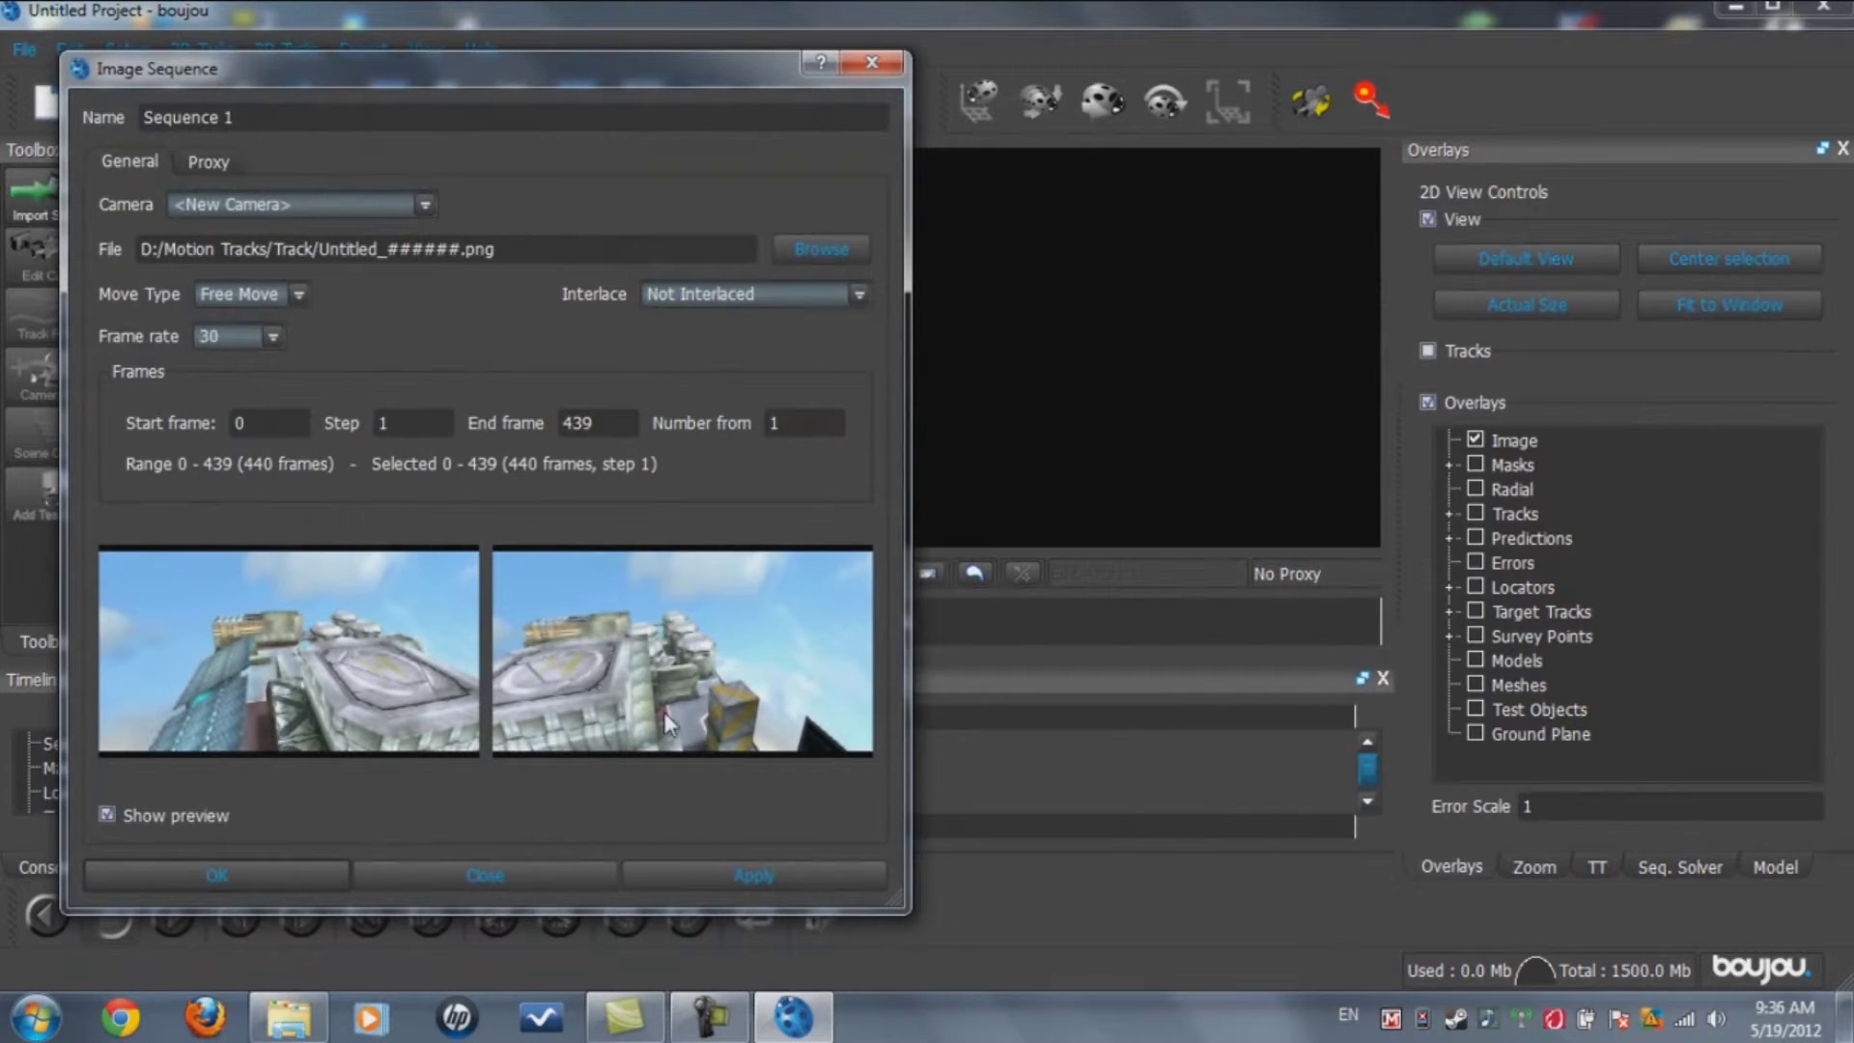
{"action": "left_click", "coordinate": [734, 878]}
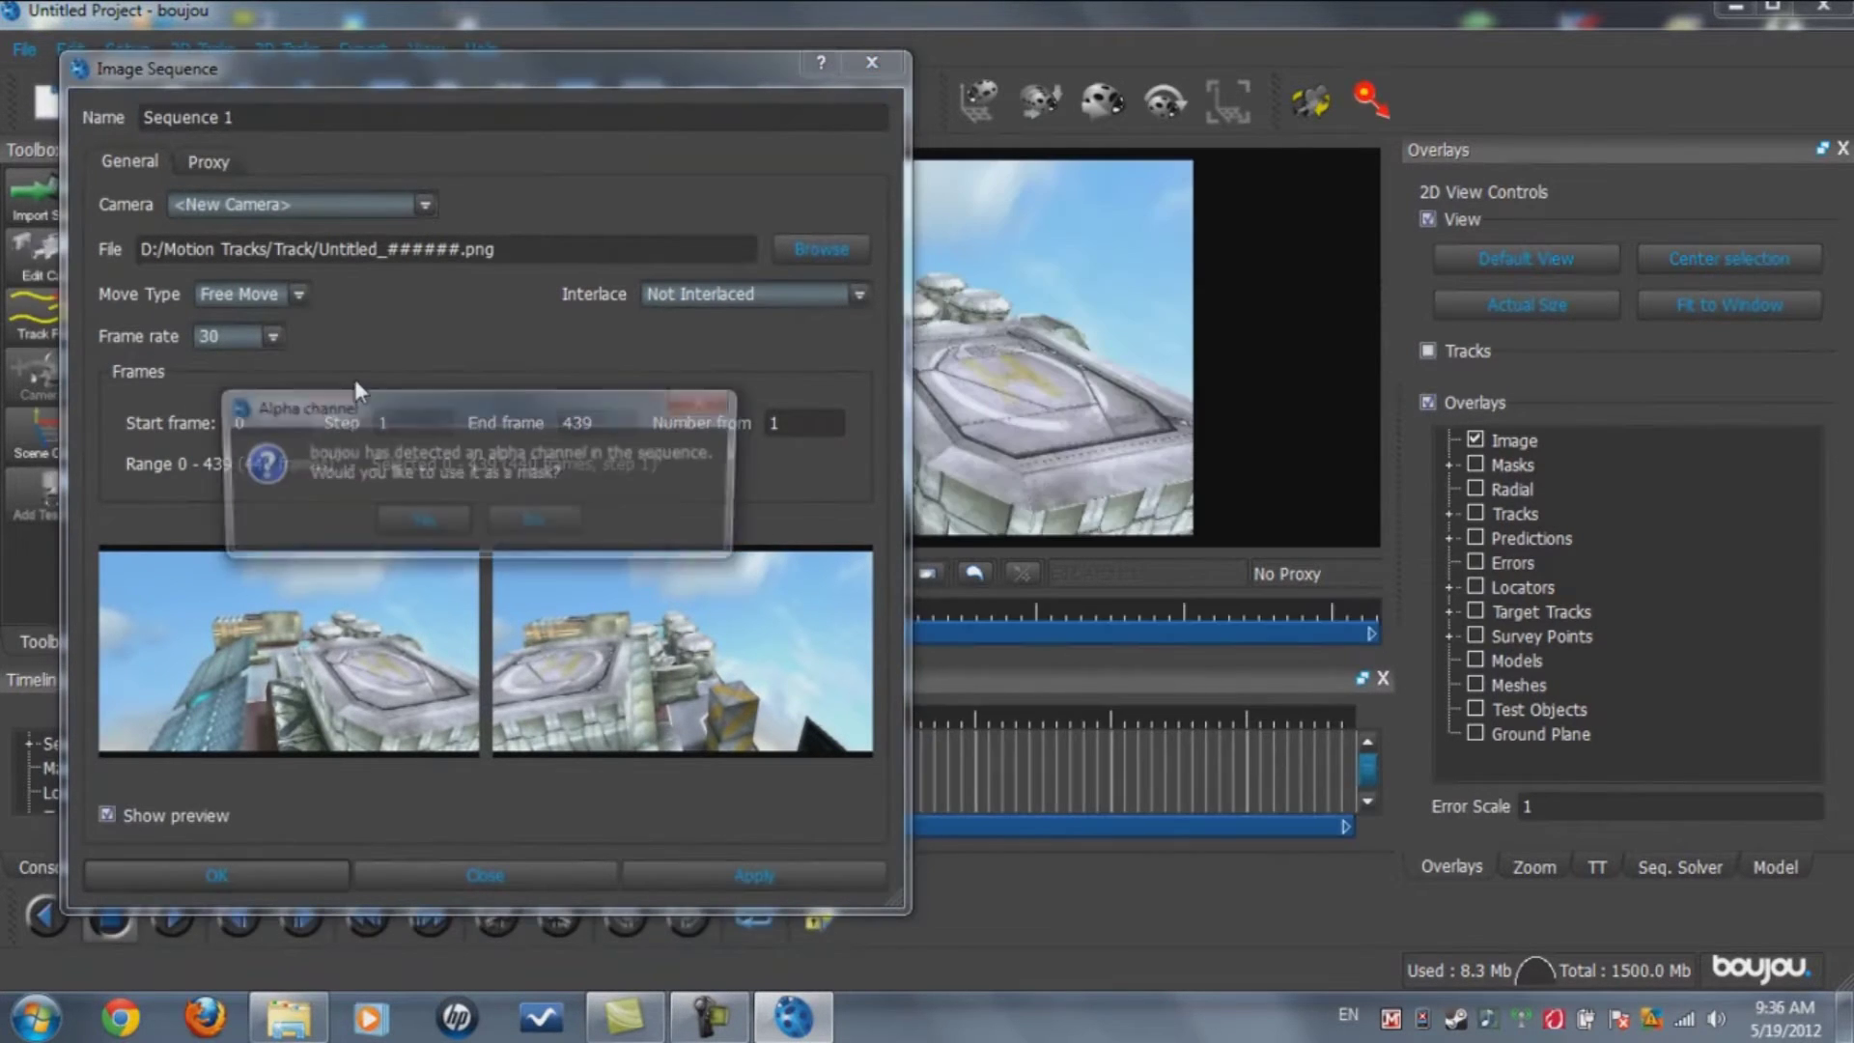
{"action": "left_click", "coordinate": [534, 518]}
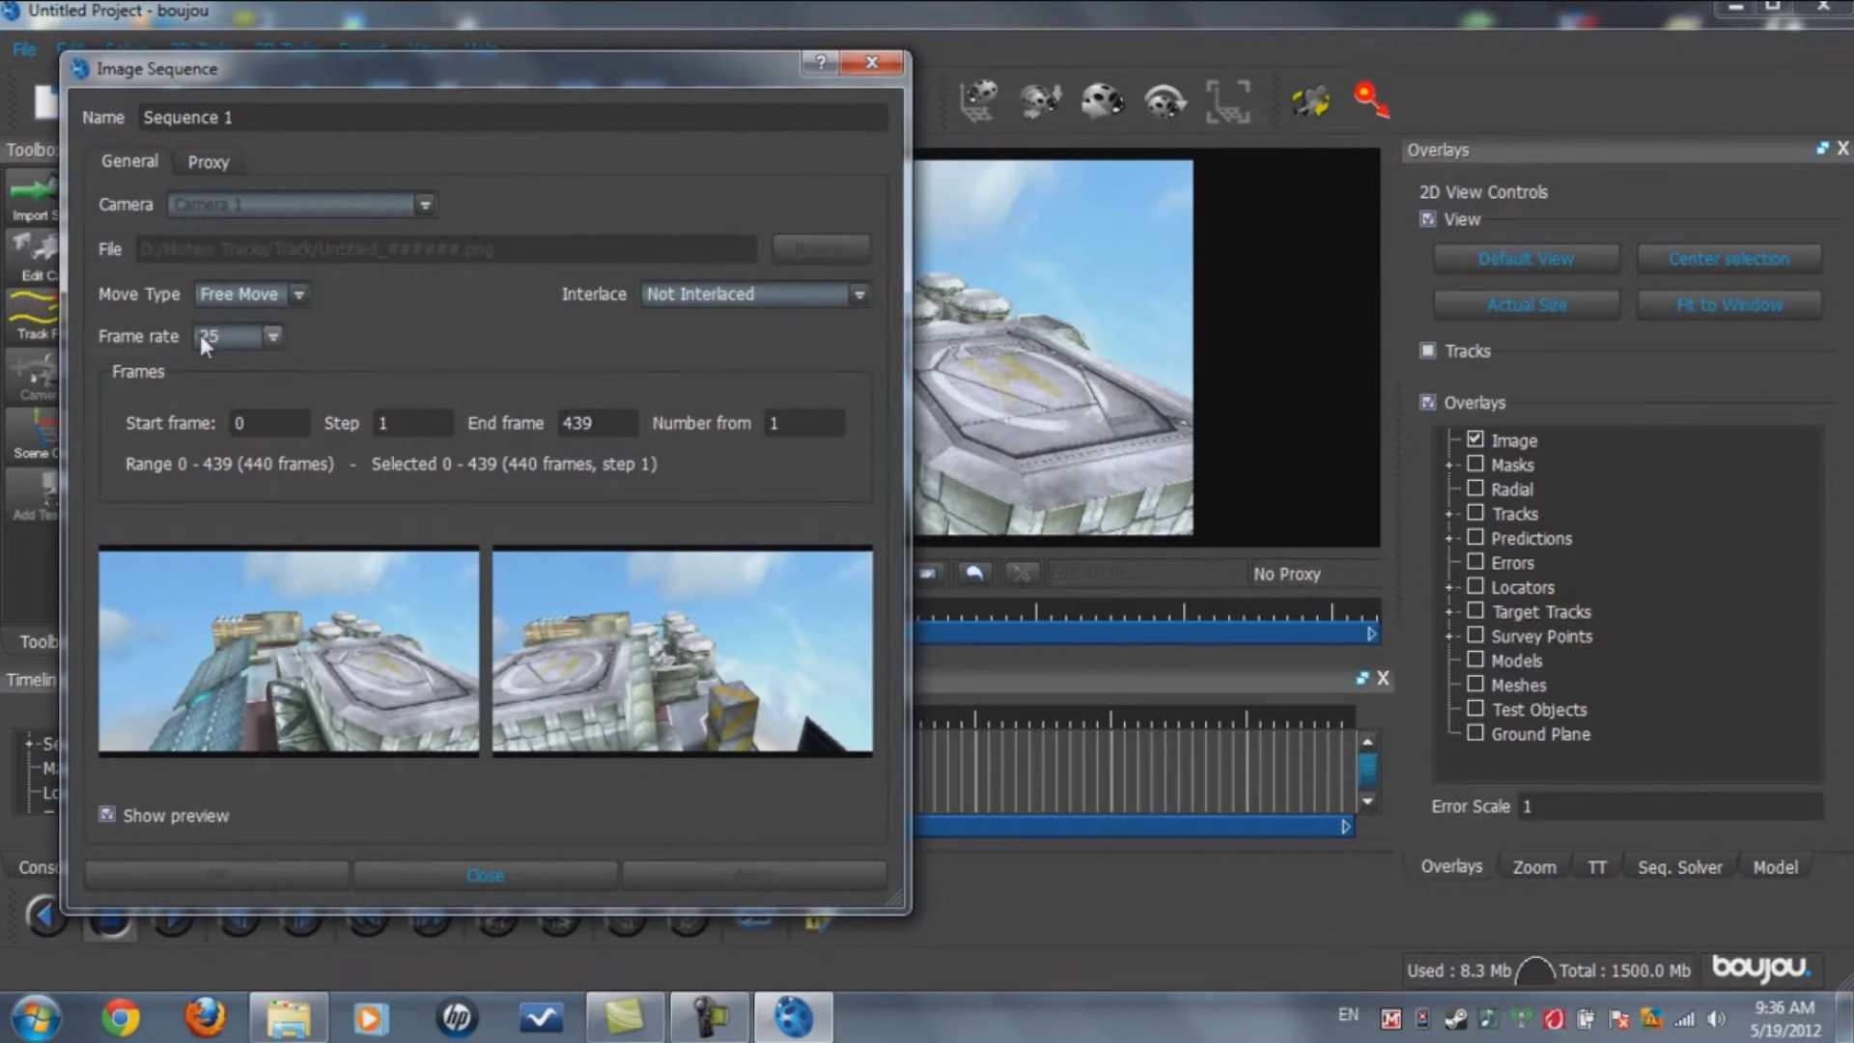
Re-set the frame rate to 30, apply it, and close the Image Sequence dialog
{"action": "left_click", "coordinate": [275, 337]}
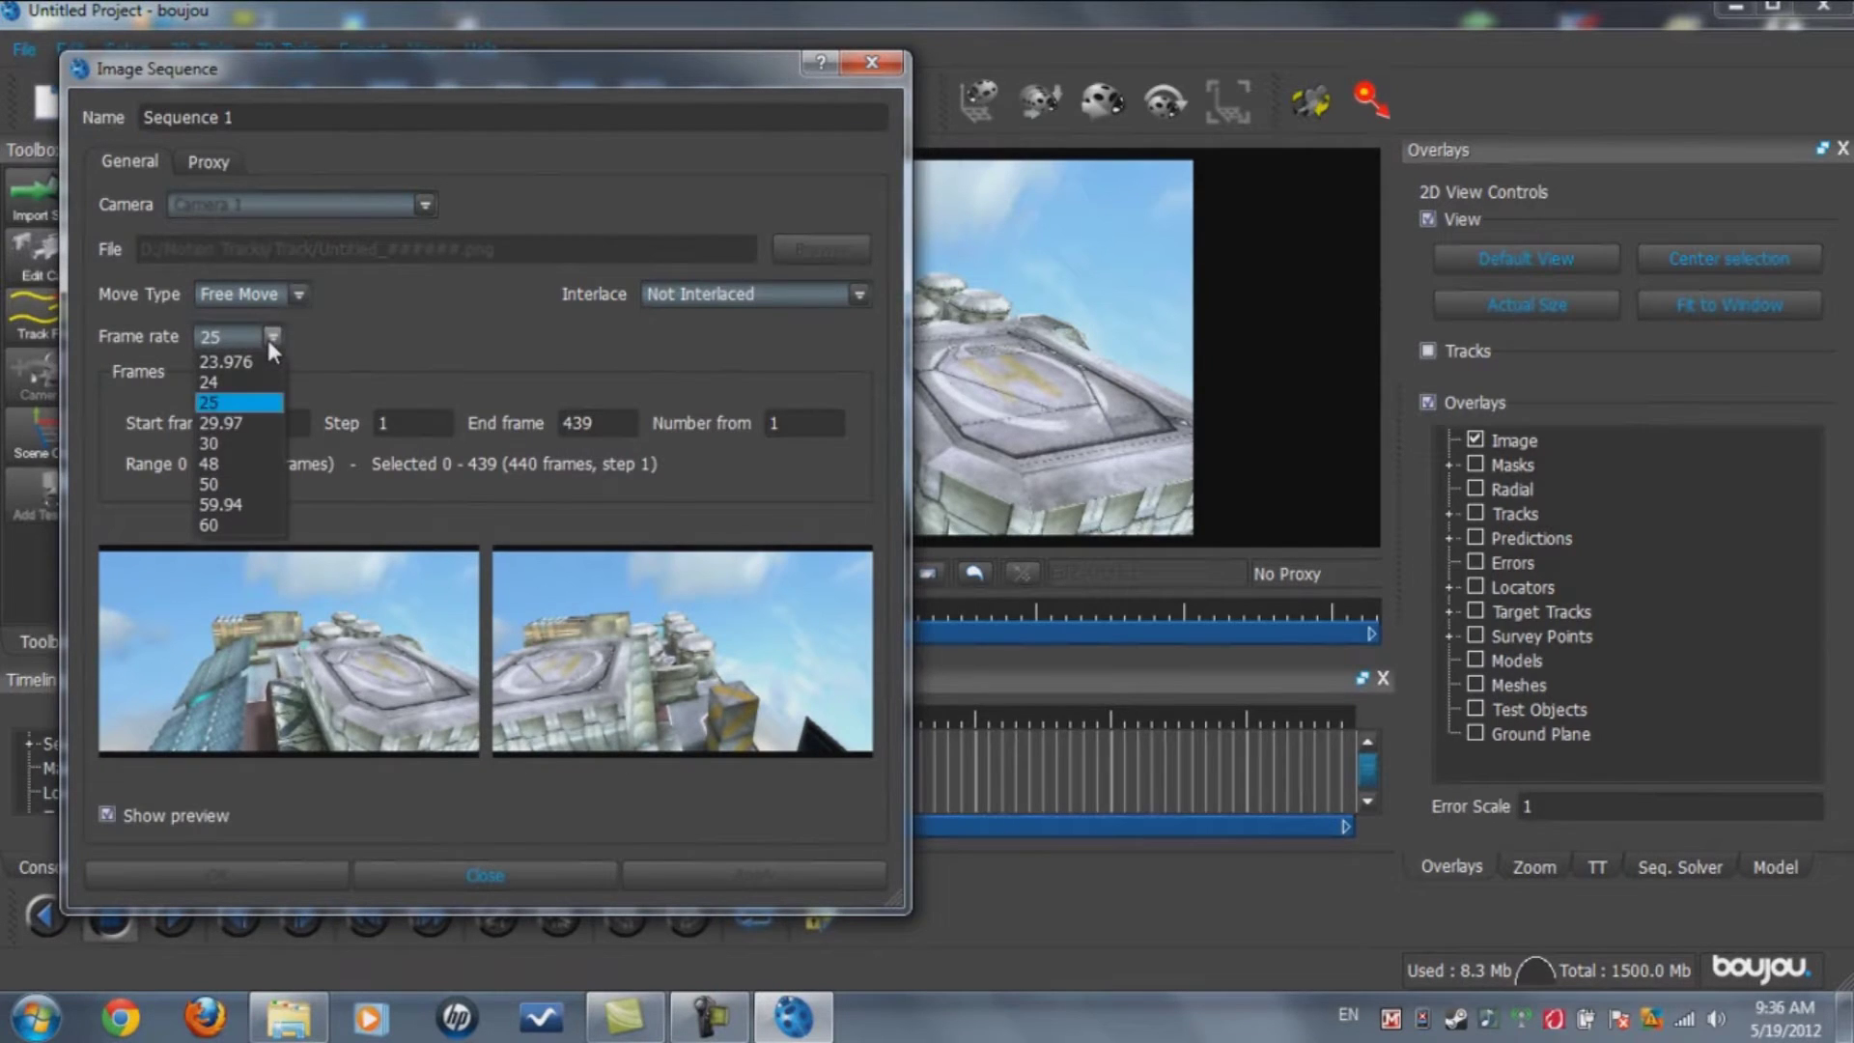
{"action": "left_click", "coordinate": [226, 444]}
{"action": "left_click", "coordinate": [767, 866]}
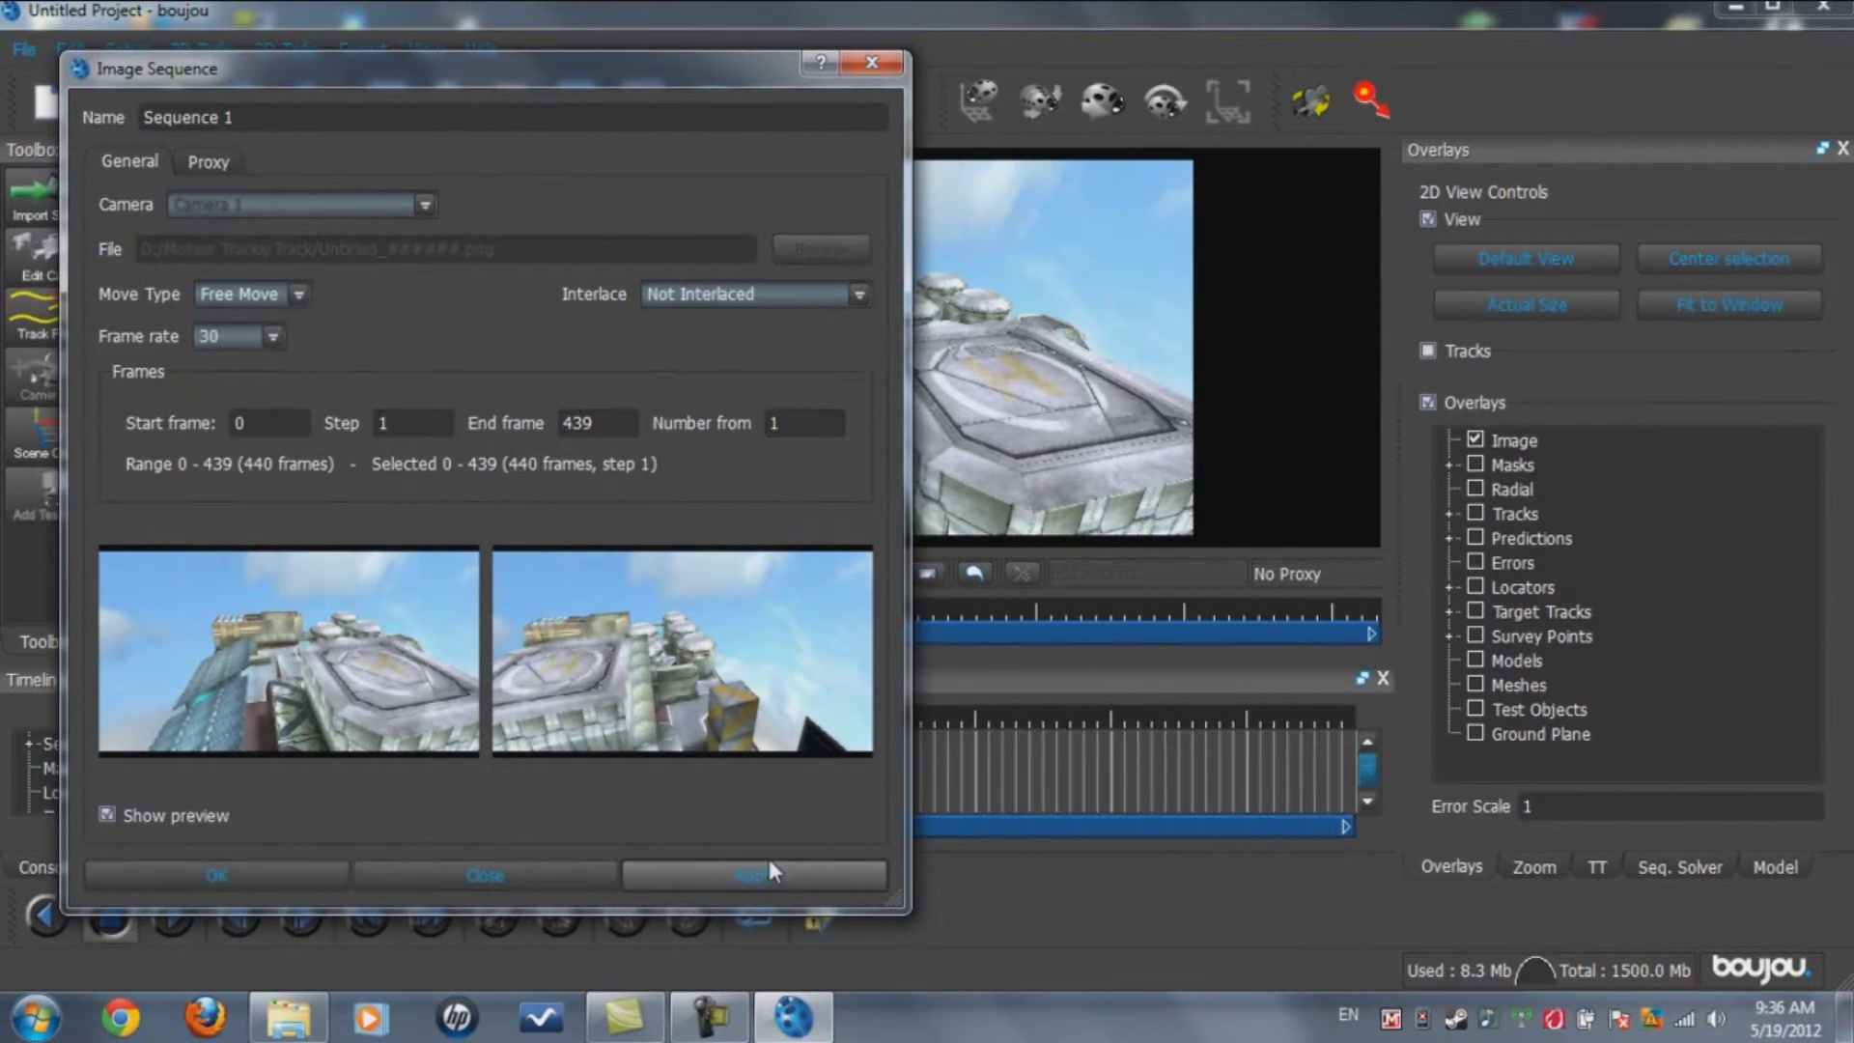
{"action": "left_click", "coordinate": [531, 874]}
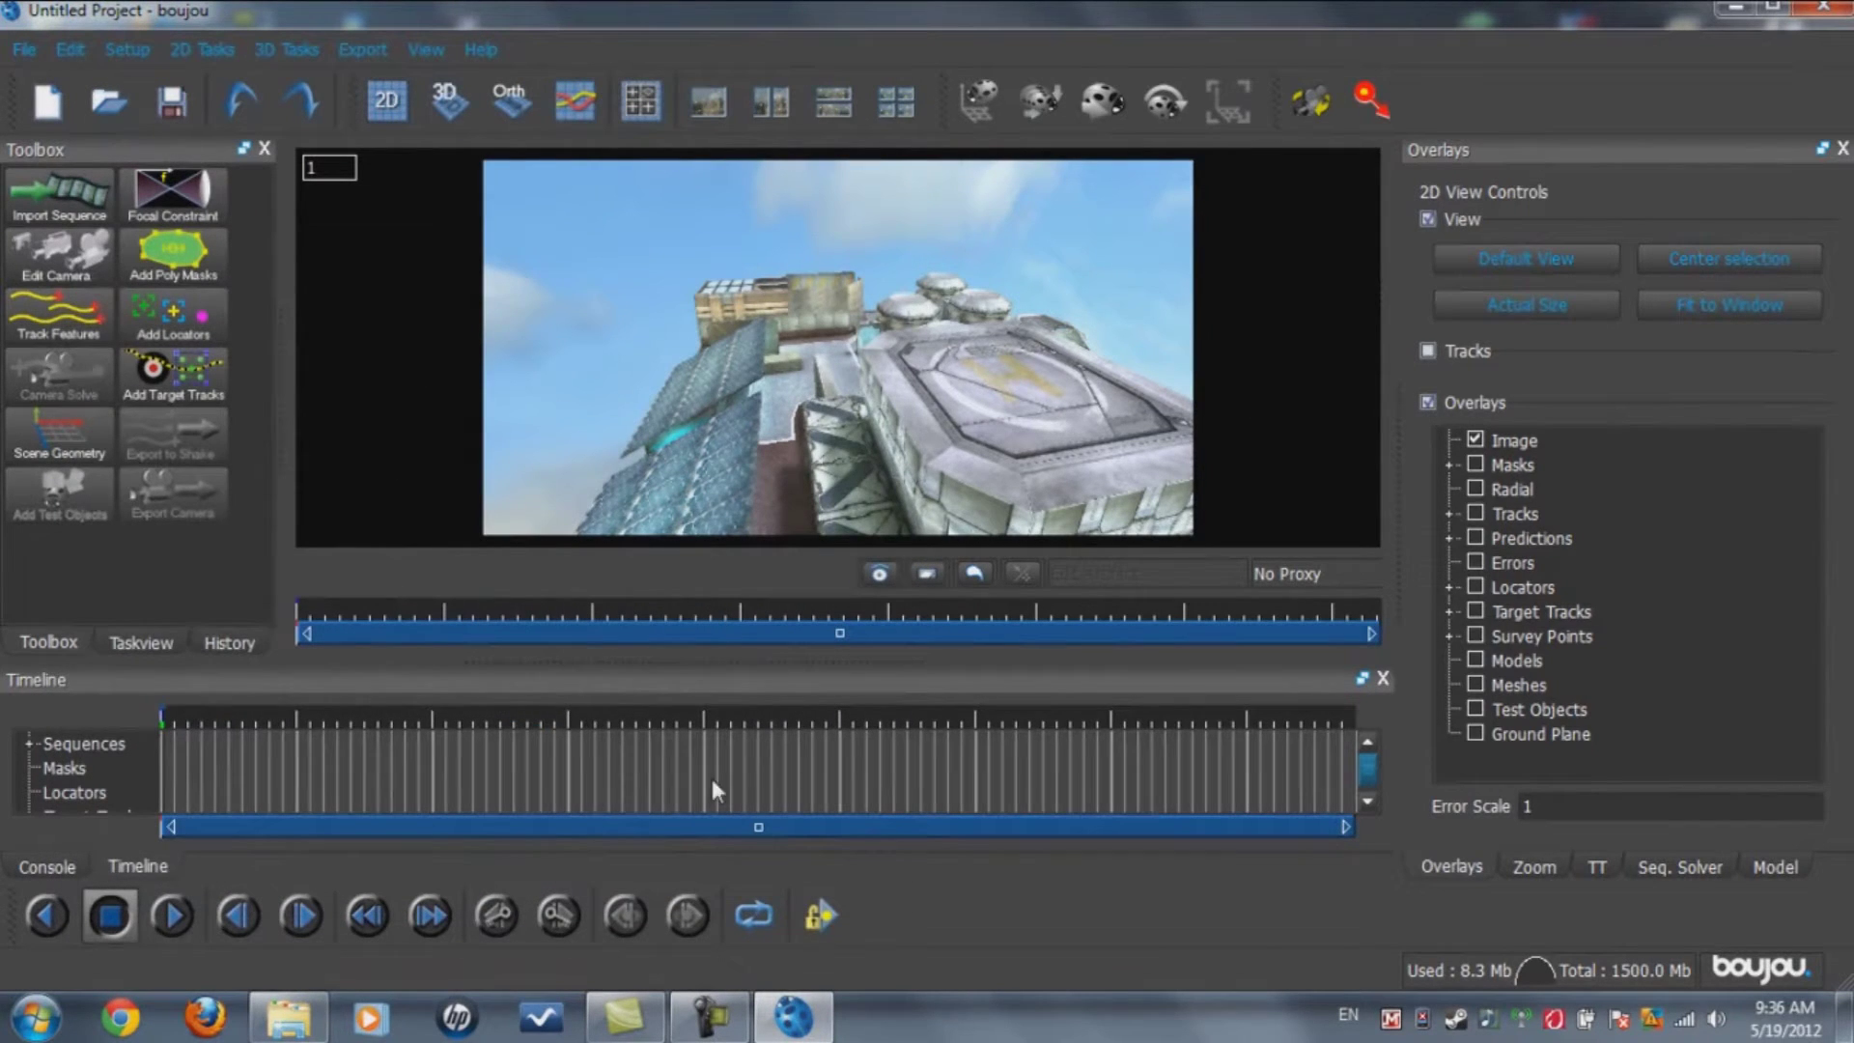
Run Track Features over all frames of Sequence 1 and scrub back through the tracked points
{"action": "left_click_drag", "start_coordinate": [164, 706], "coordinate": [204, 709]}
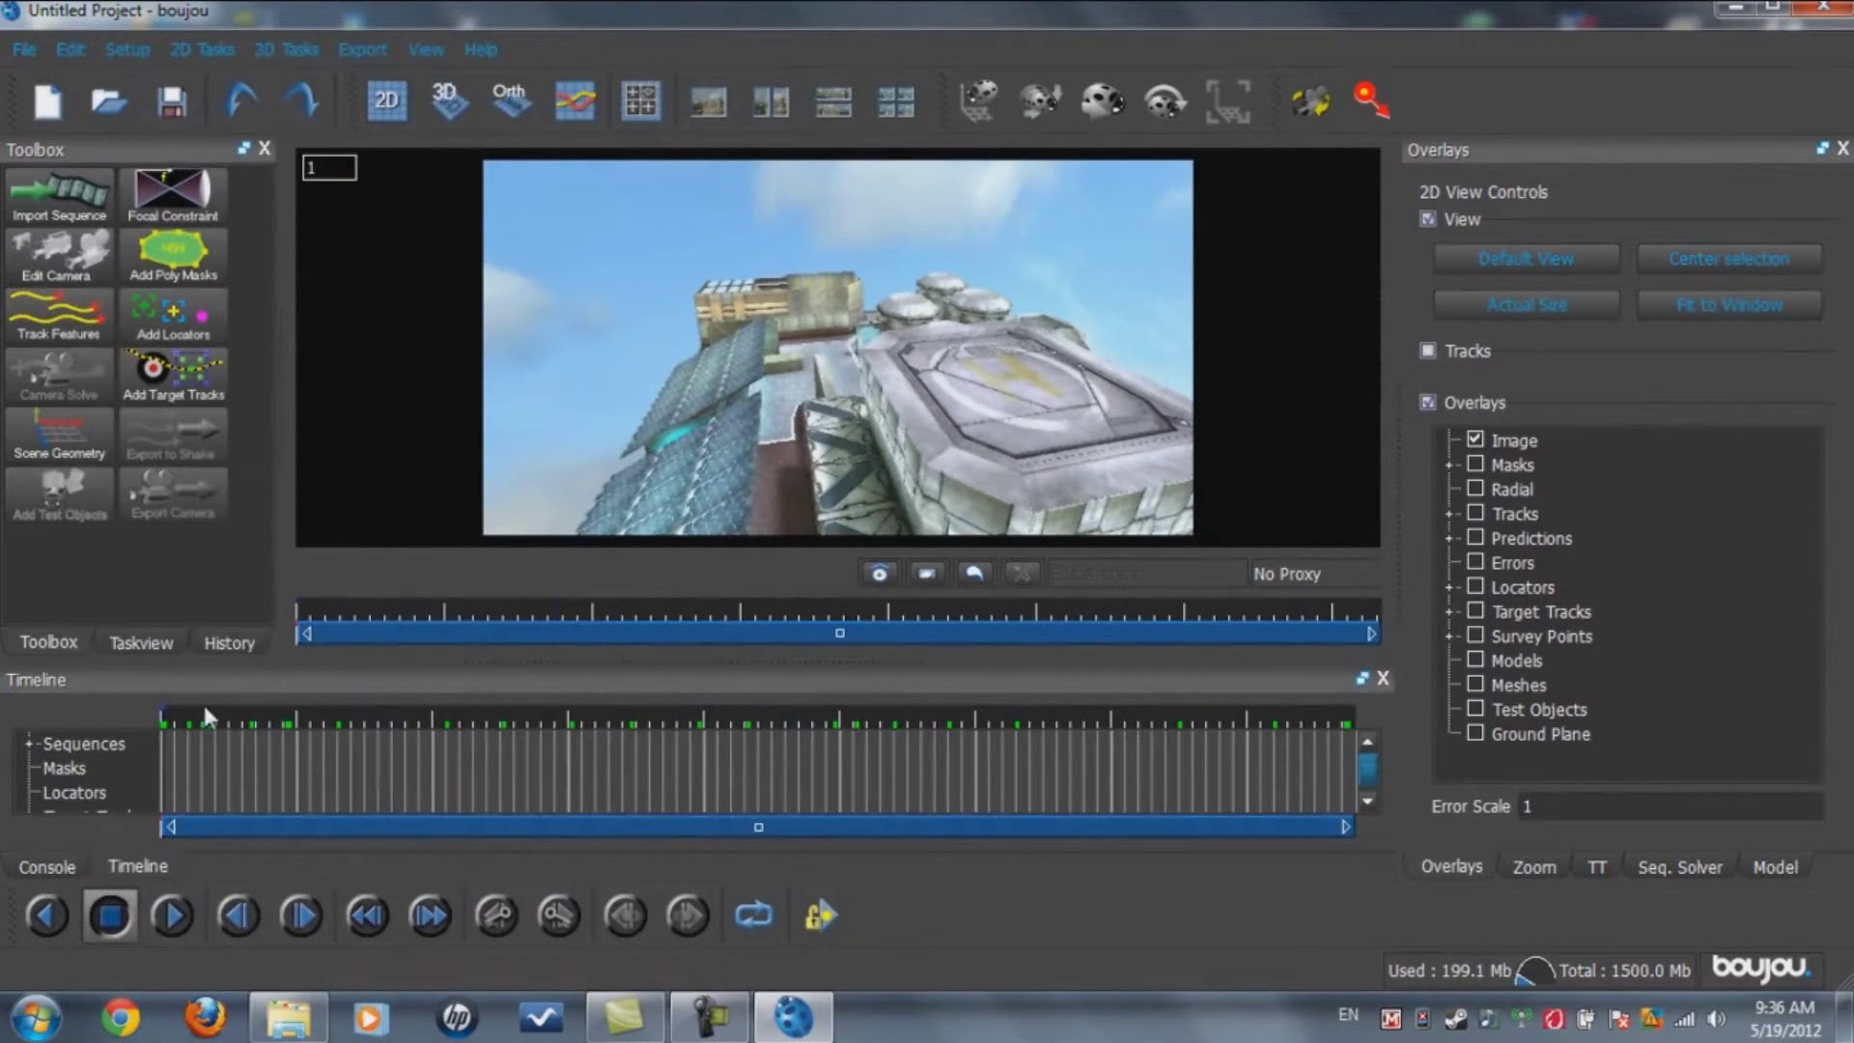
{"action": "left_click", "coordinate": [58, 319]}
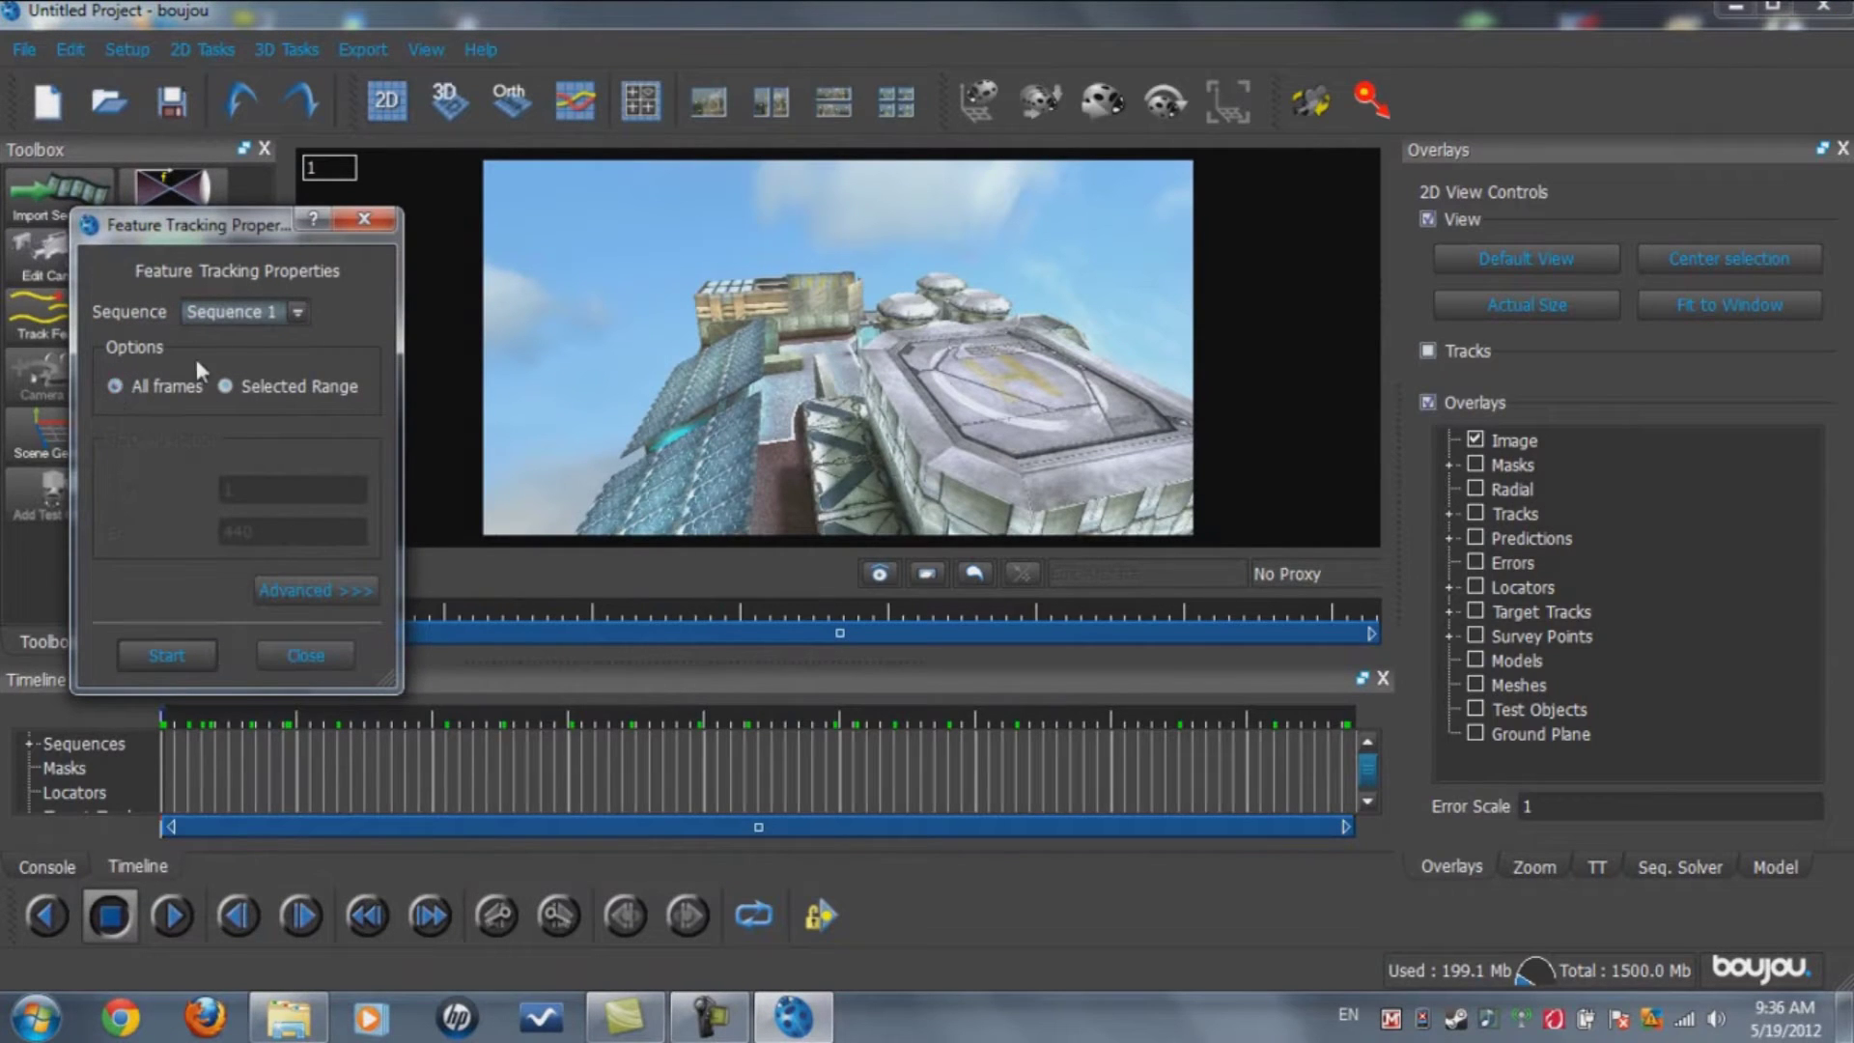
{"action": "left_click", "coordinate": [168, 656]}
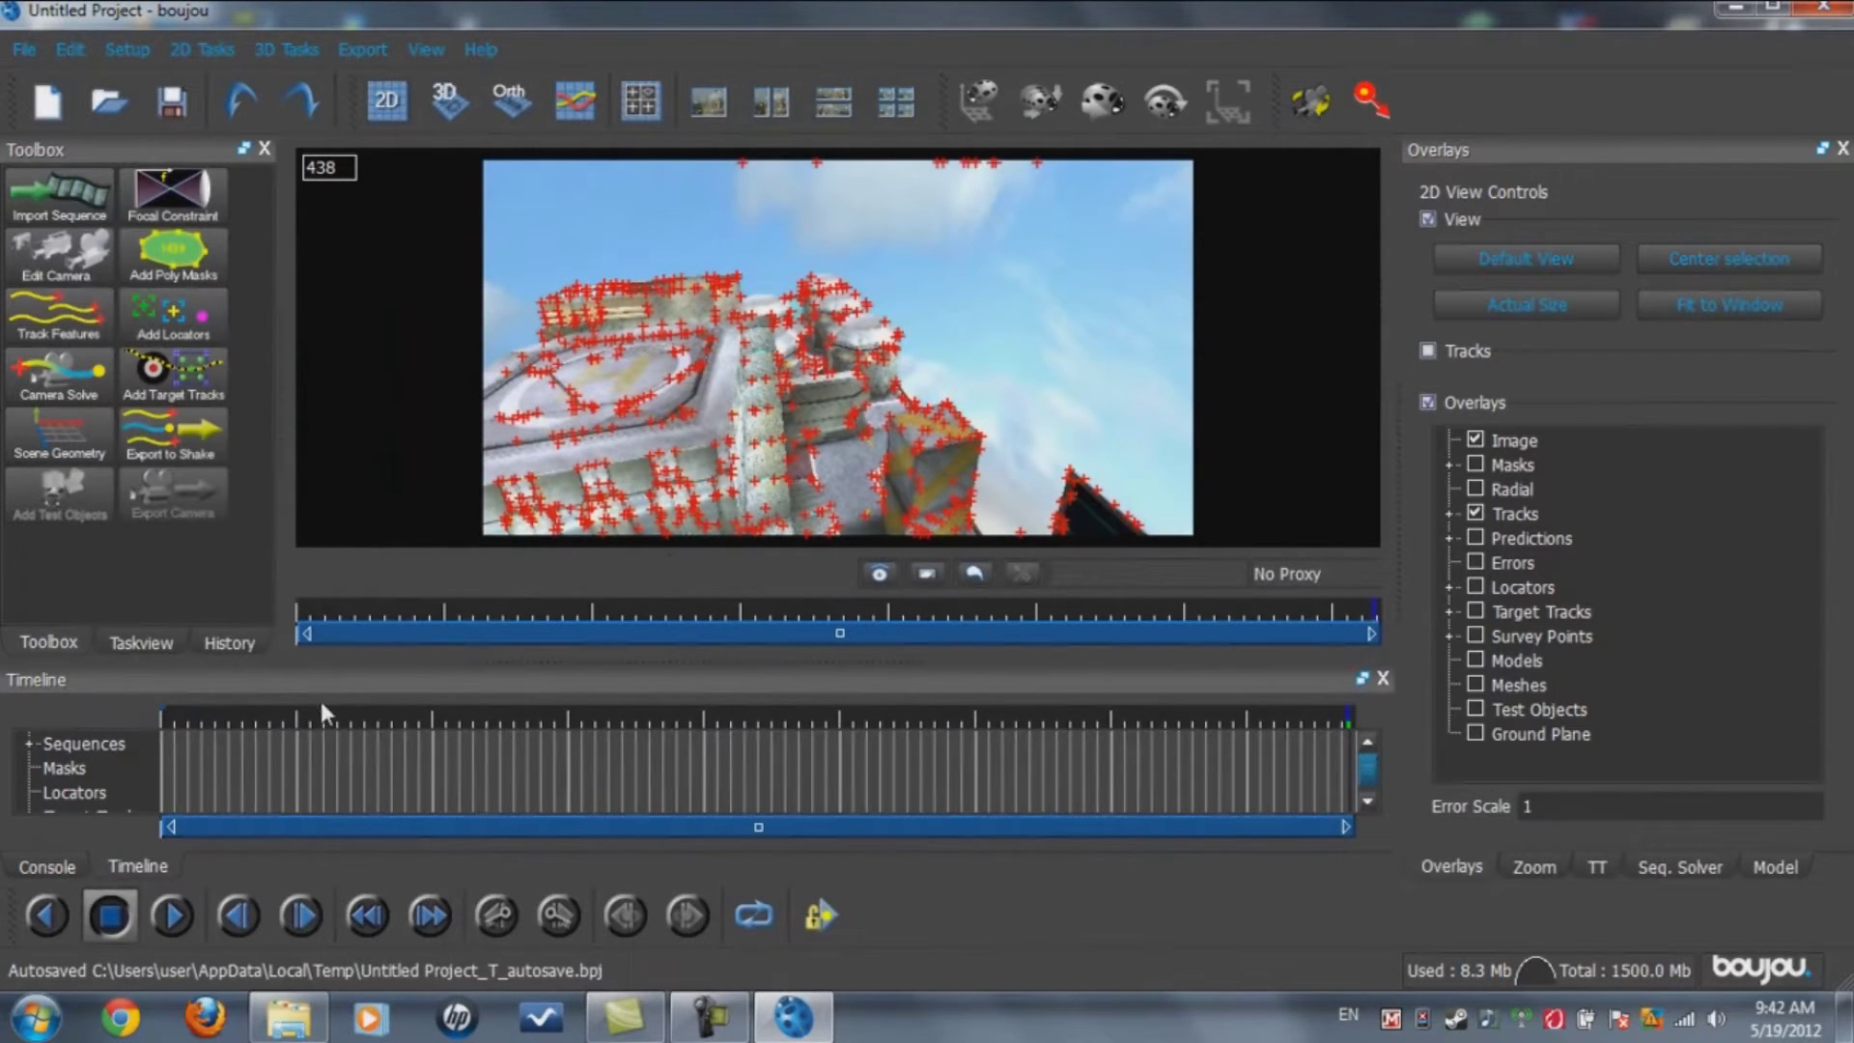
{"action": "mouse_move", "coordinate": [1350, 714]}
{"action": "left_mouse_down"}
{"action": "mouse_move", "coordinate": [153, 747]}
{"action": "mouse_move", "coordinate": [407, 693]}
{"action": "mouse_move", "coordinate": [736, 701]}
{"action": "left_mouse_up"}
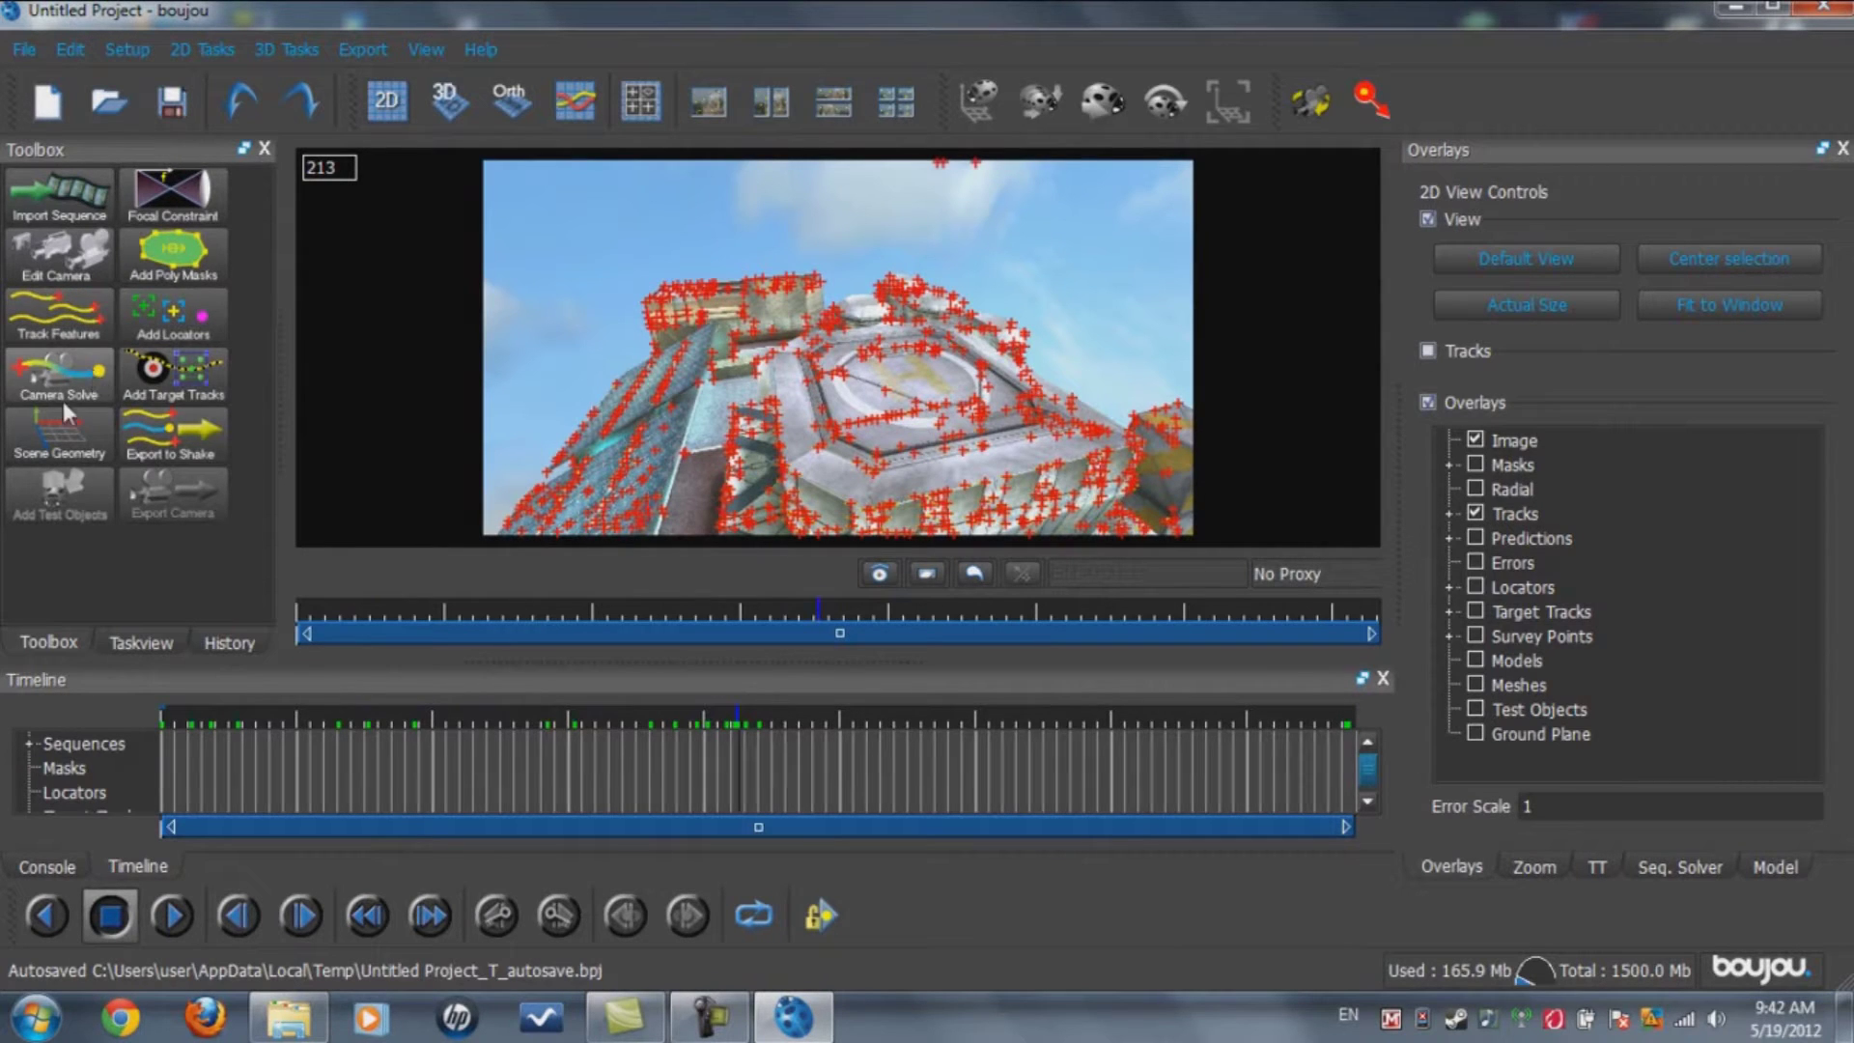
Solve the camera on Sequence 1 over all frames, then scrub to check Camera solve 1
{"action": "left_click", "coordinate": [33, 381]}
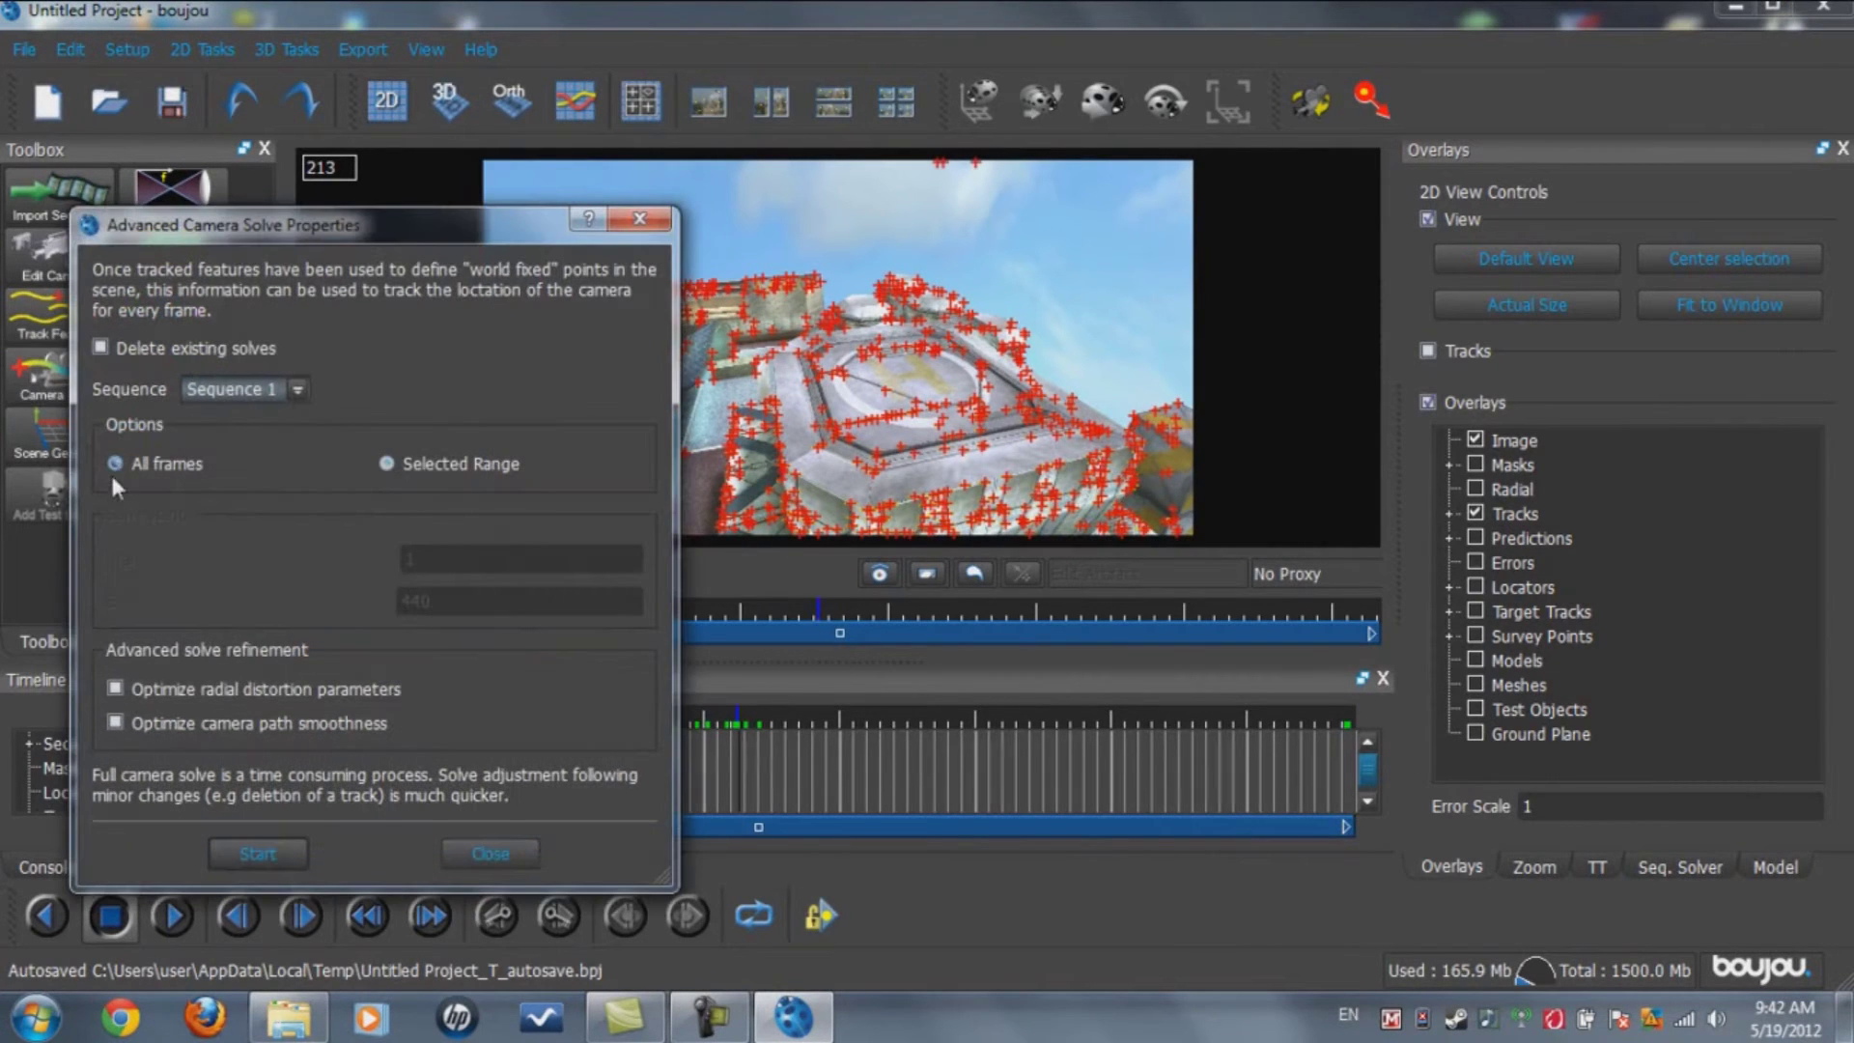
{"action": "left_click", "coordinate": [265, 388]}
{"action": "left_click", "coordinate": [227, 415]}
{"action": "left_click", "coordinate": [258, 852]}
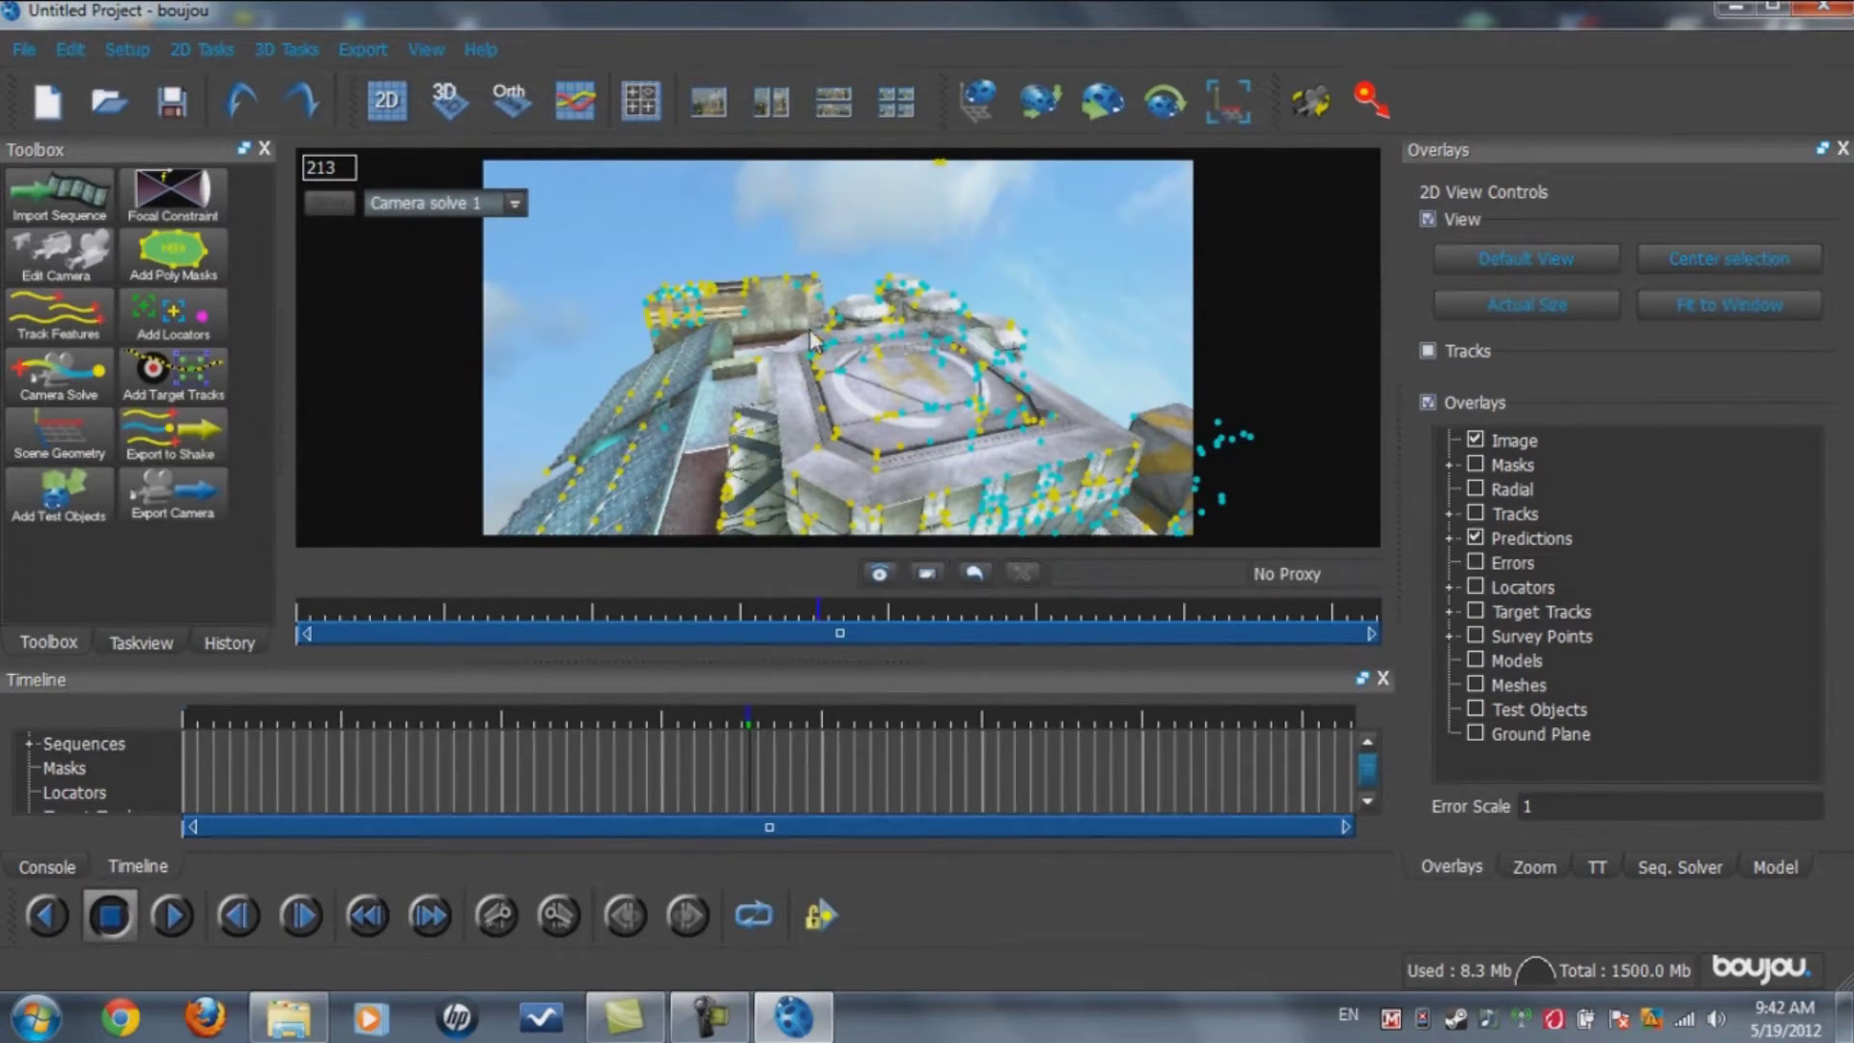
{"action": "left_click_drag", "start_coordinate": [199, 717], "coordinate": [709, 744]}
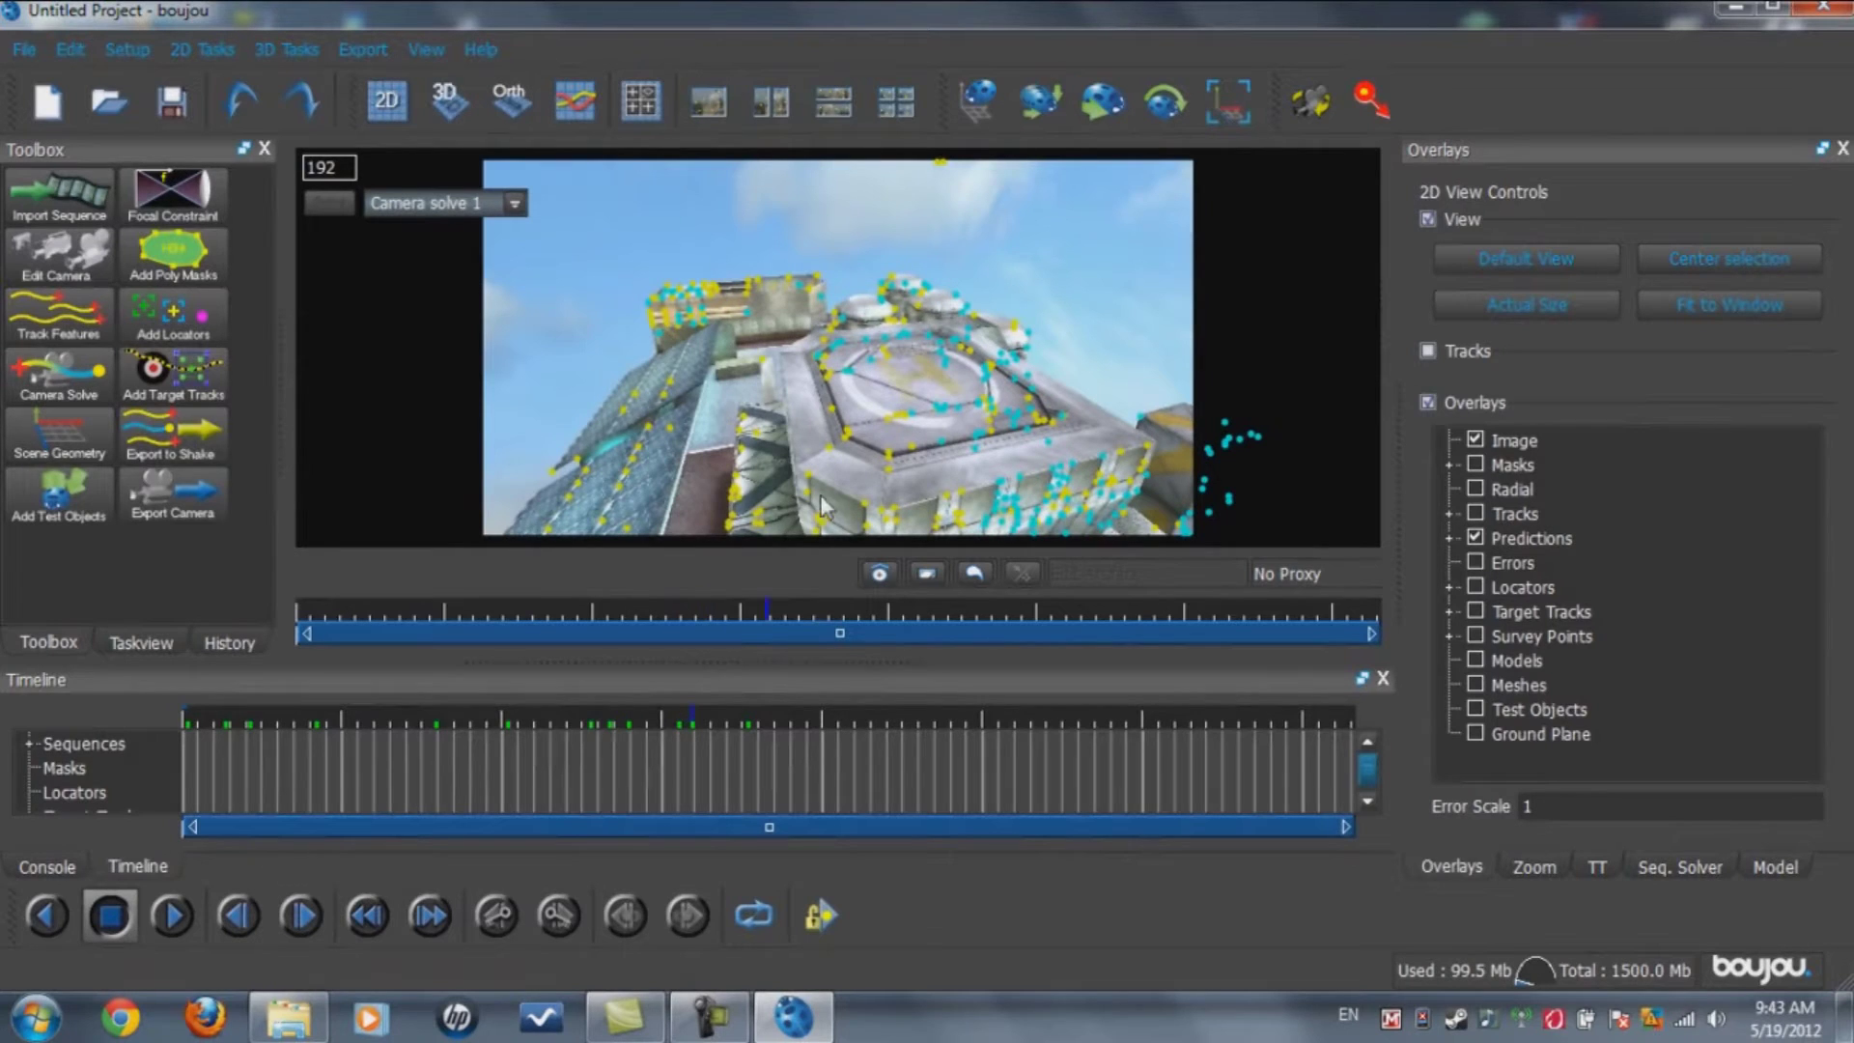
{"action": "mouse_move", "coordinate": [695, 724]}
{"action": "left_mouse_down"}
{"action": "mouse_move", "coordinate": [1161, 726]}
{"action": "mouse_move", "coordinate": [593, 709]}
{"action": "mouse_move", "coordinate": [734, 705]}
{"action": "mouse_move", "coordinate": [720, 716]}
{"action": "left_mouse_up"}
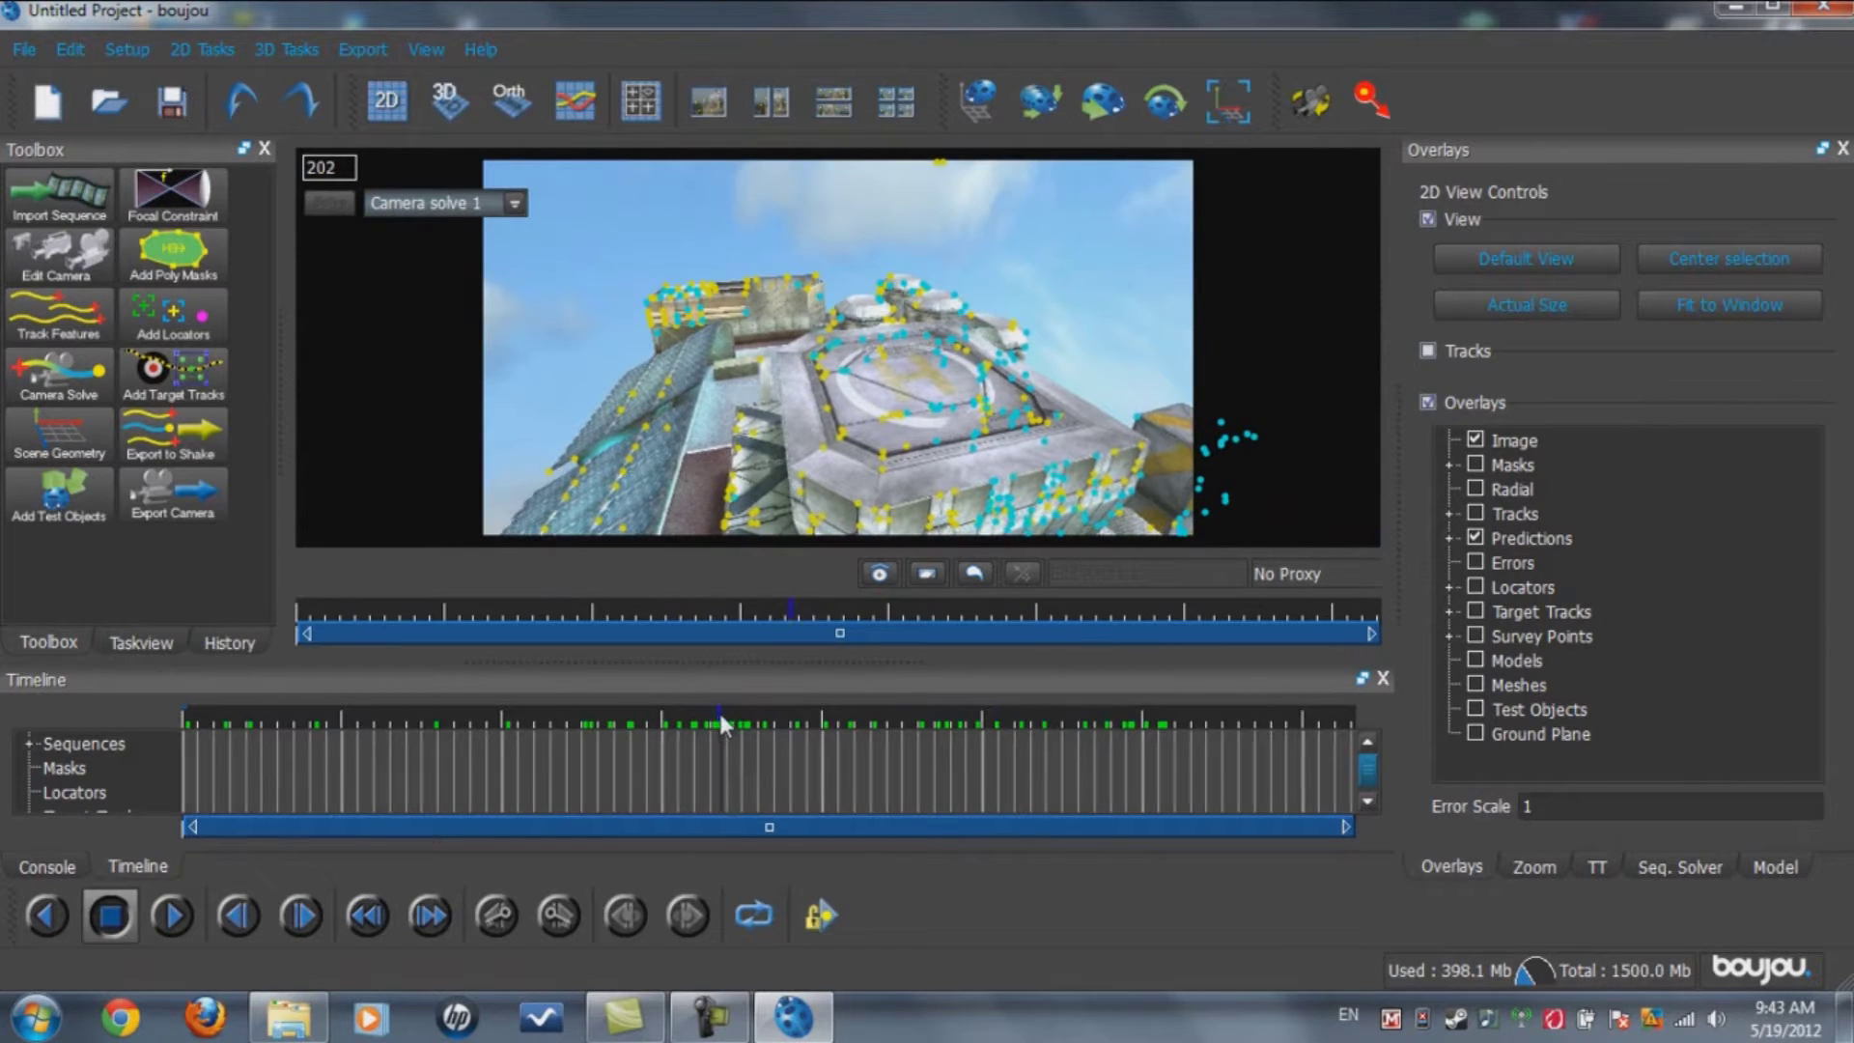
Add an Origin coordinate-frame hint in Scene Geometry
{"action": "left_click", "coordinate": [73, 447]}
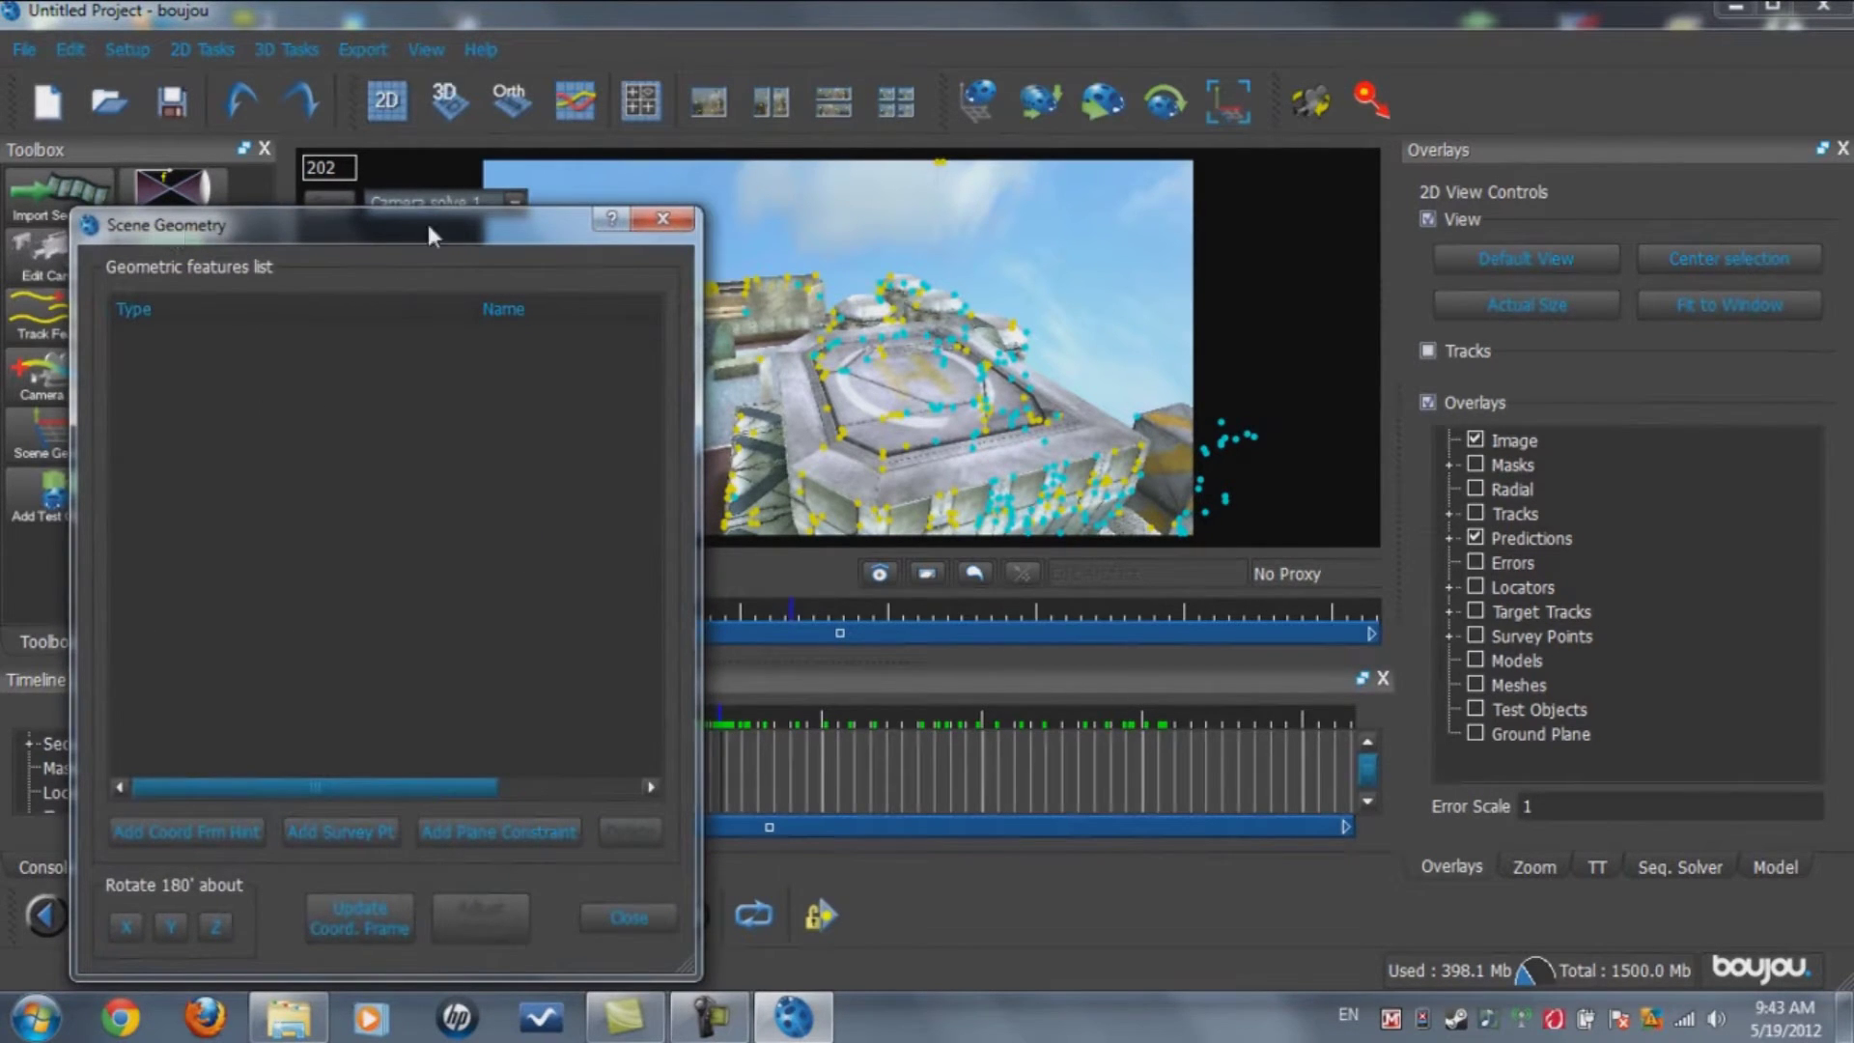
{"action": "left_click_drag", "start_coordinate": [240, 224], "coordinate": [1421, 36]}
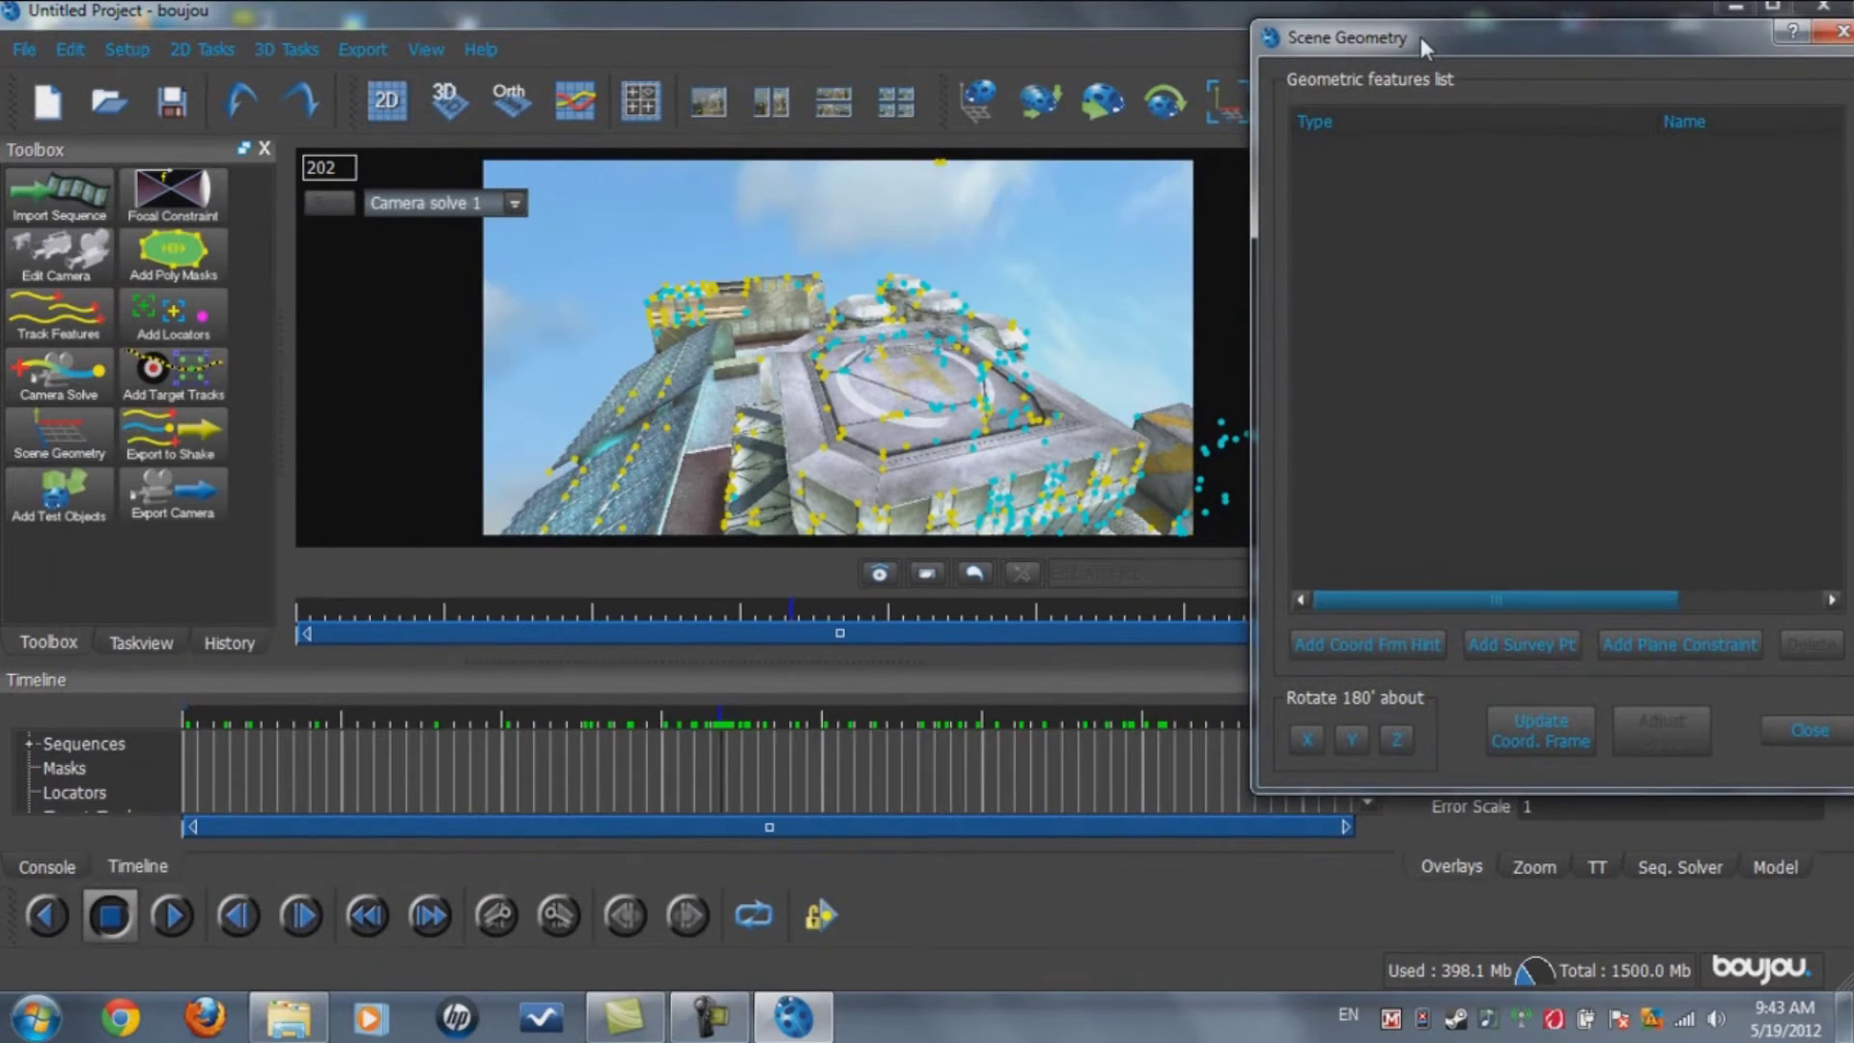
{"action": "left_click", "coordinate": [1410, 639]}
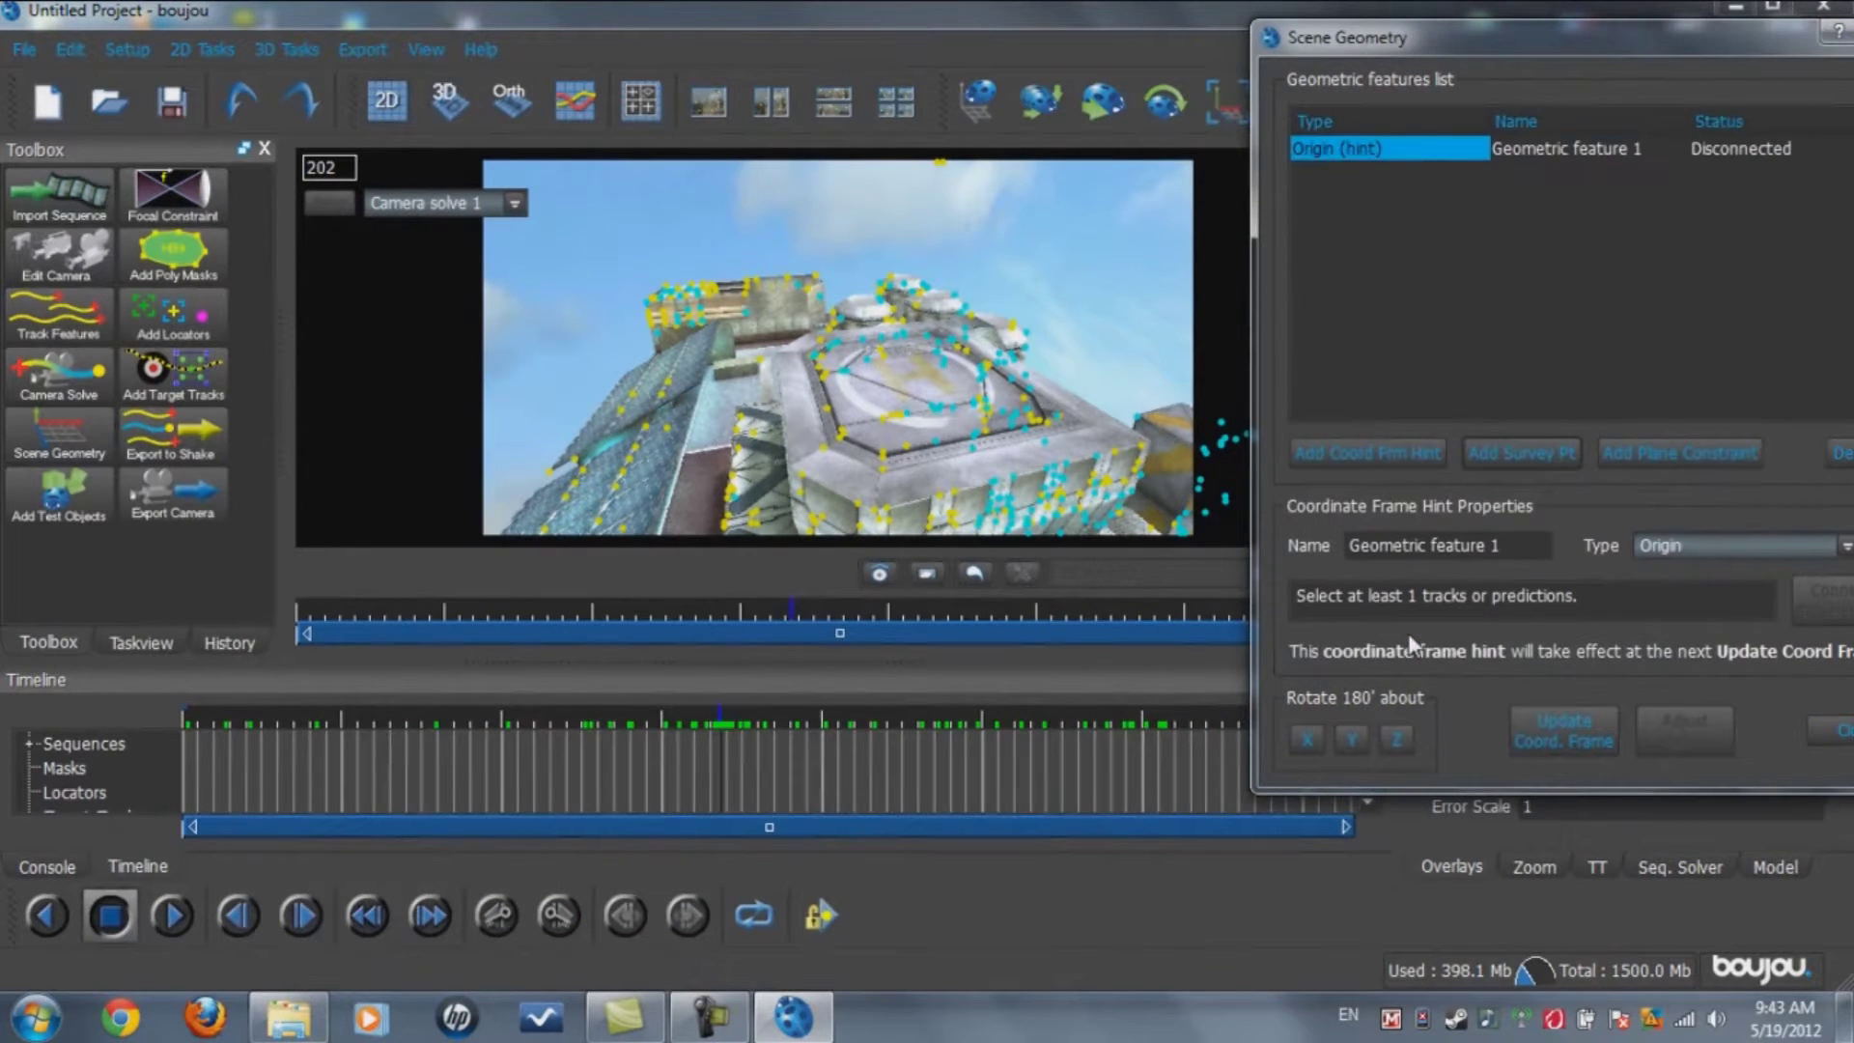
{"action": "left_click", "coordinate": [1845, 546]}
{"action": "left_click", "coordinate": [1682, 574]}
Select a rooftop track and connect the Origin hint to it
{"action": "left_click", "coordinate": [954, 370]}
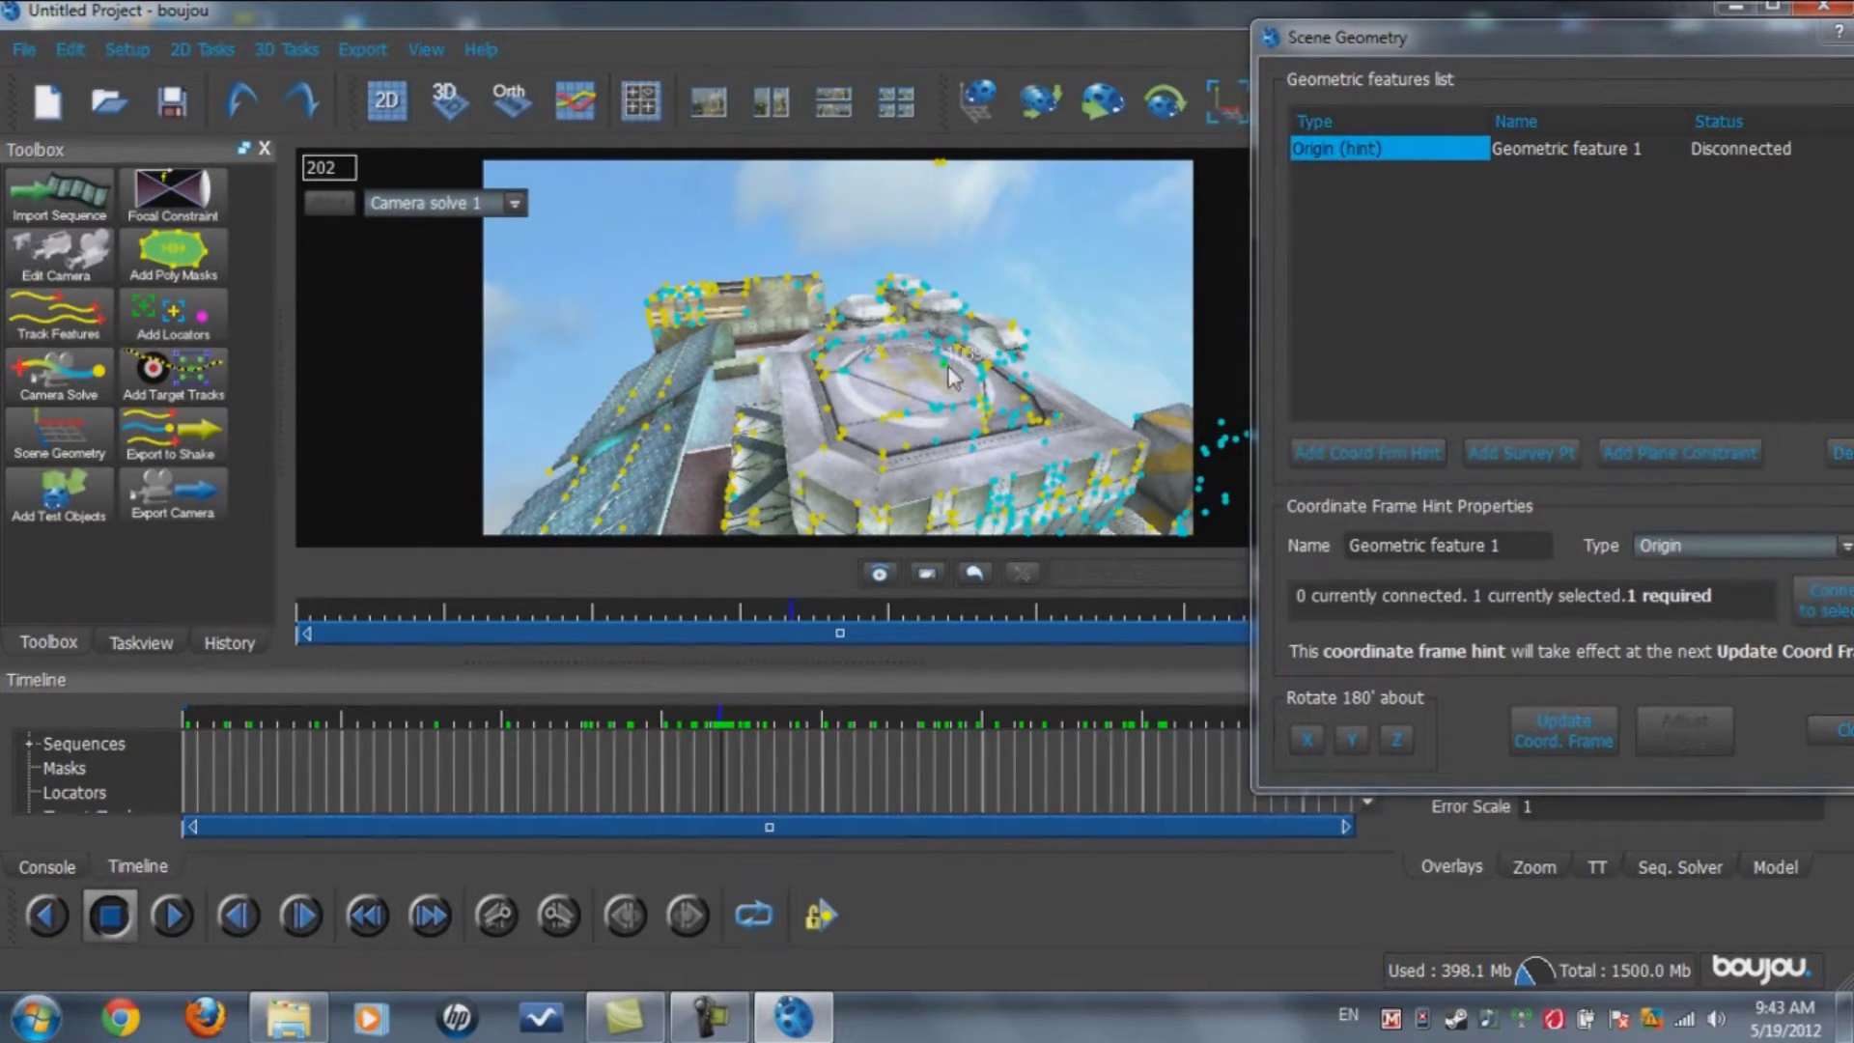
{"action": "left_click_drag", "start_coordinate": [1440, 35], "coordinate": [1230, 39]}
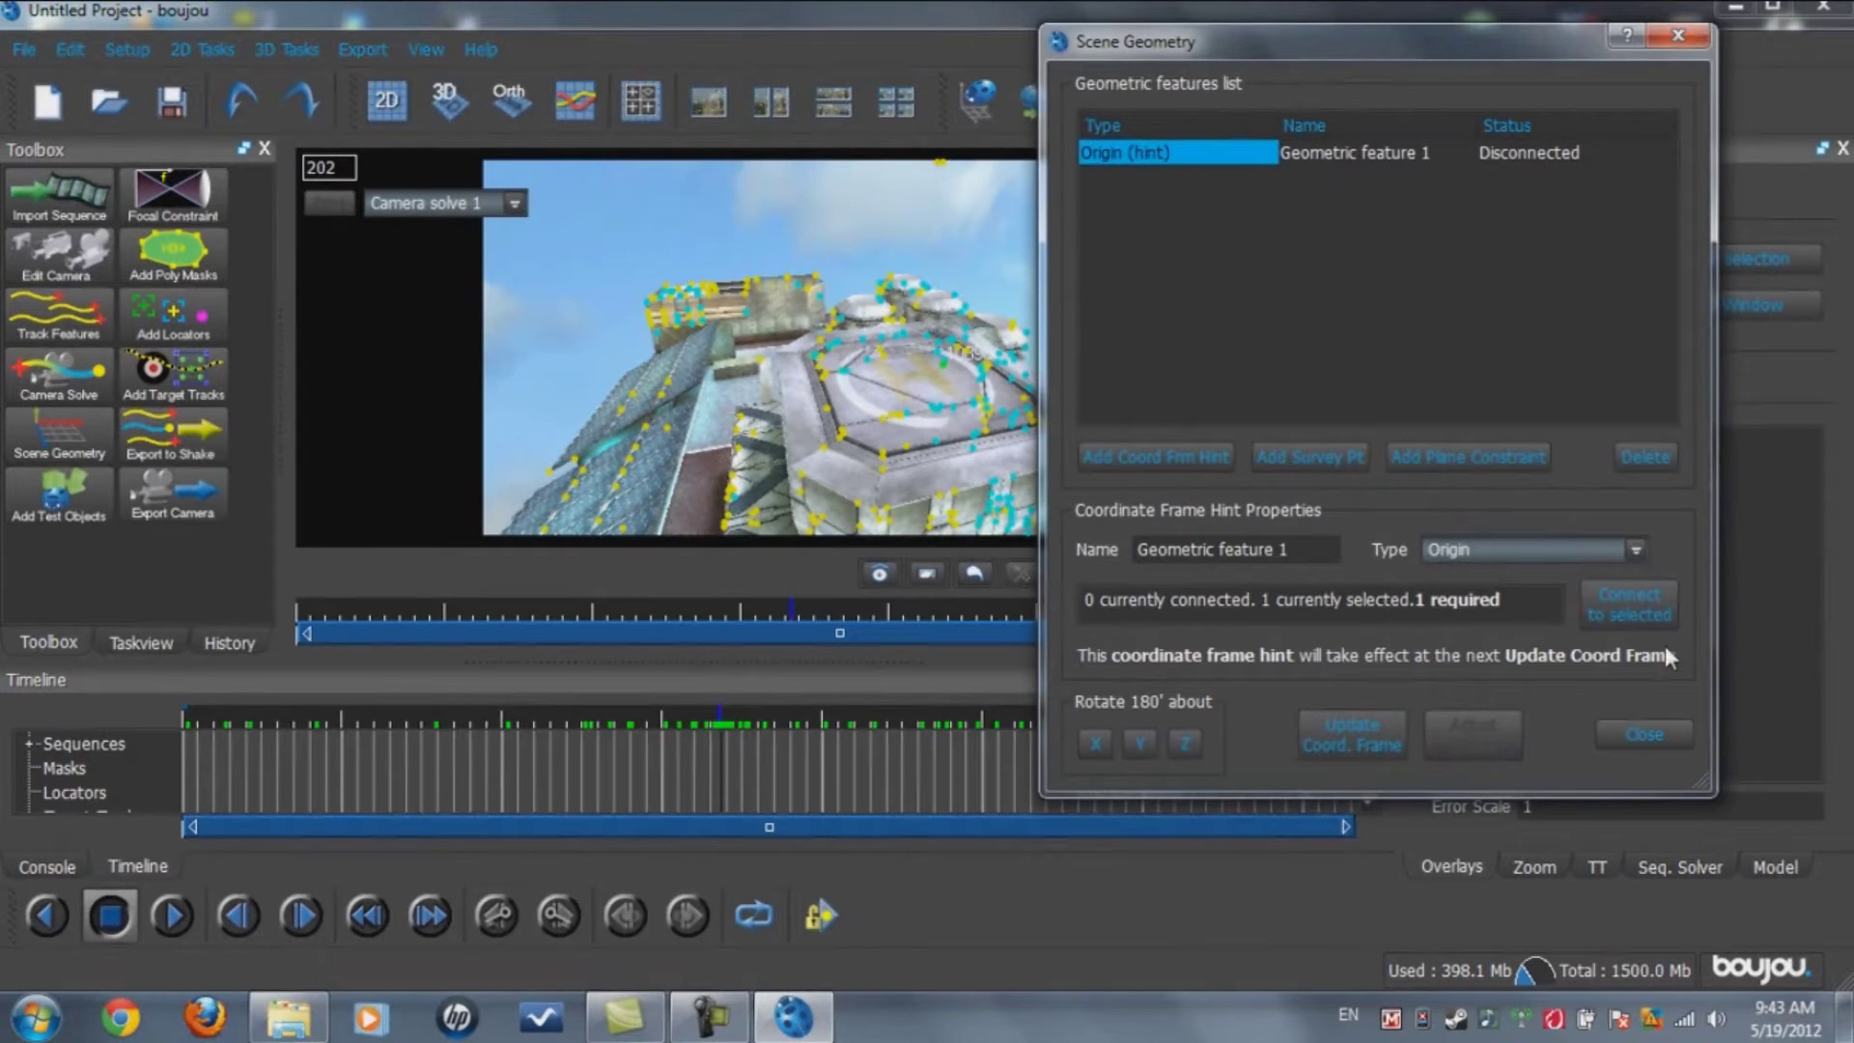
{"action": "left_click", "coordinate": [1638, 607]}
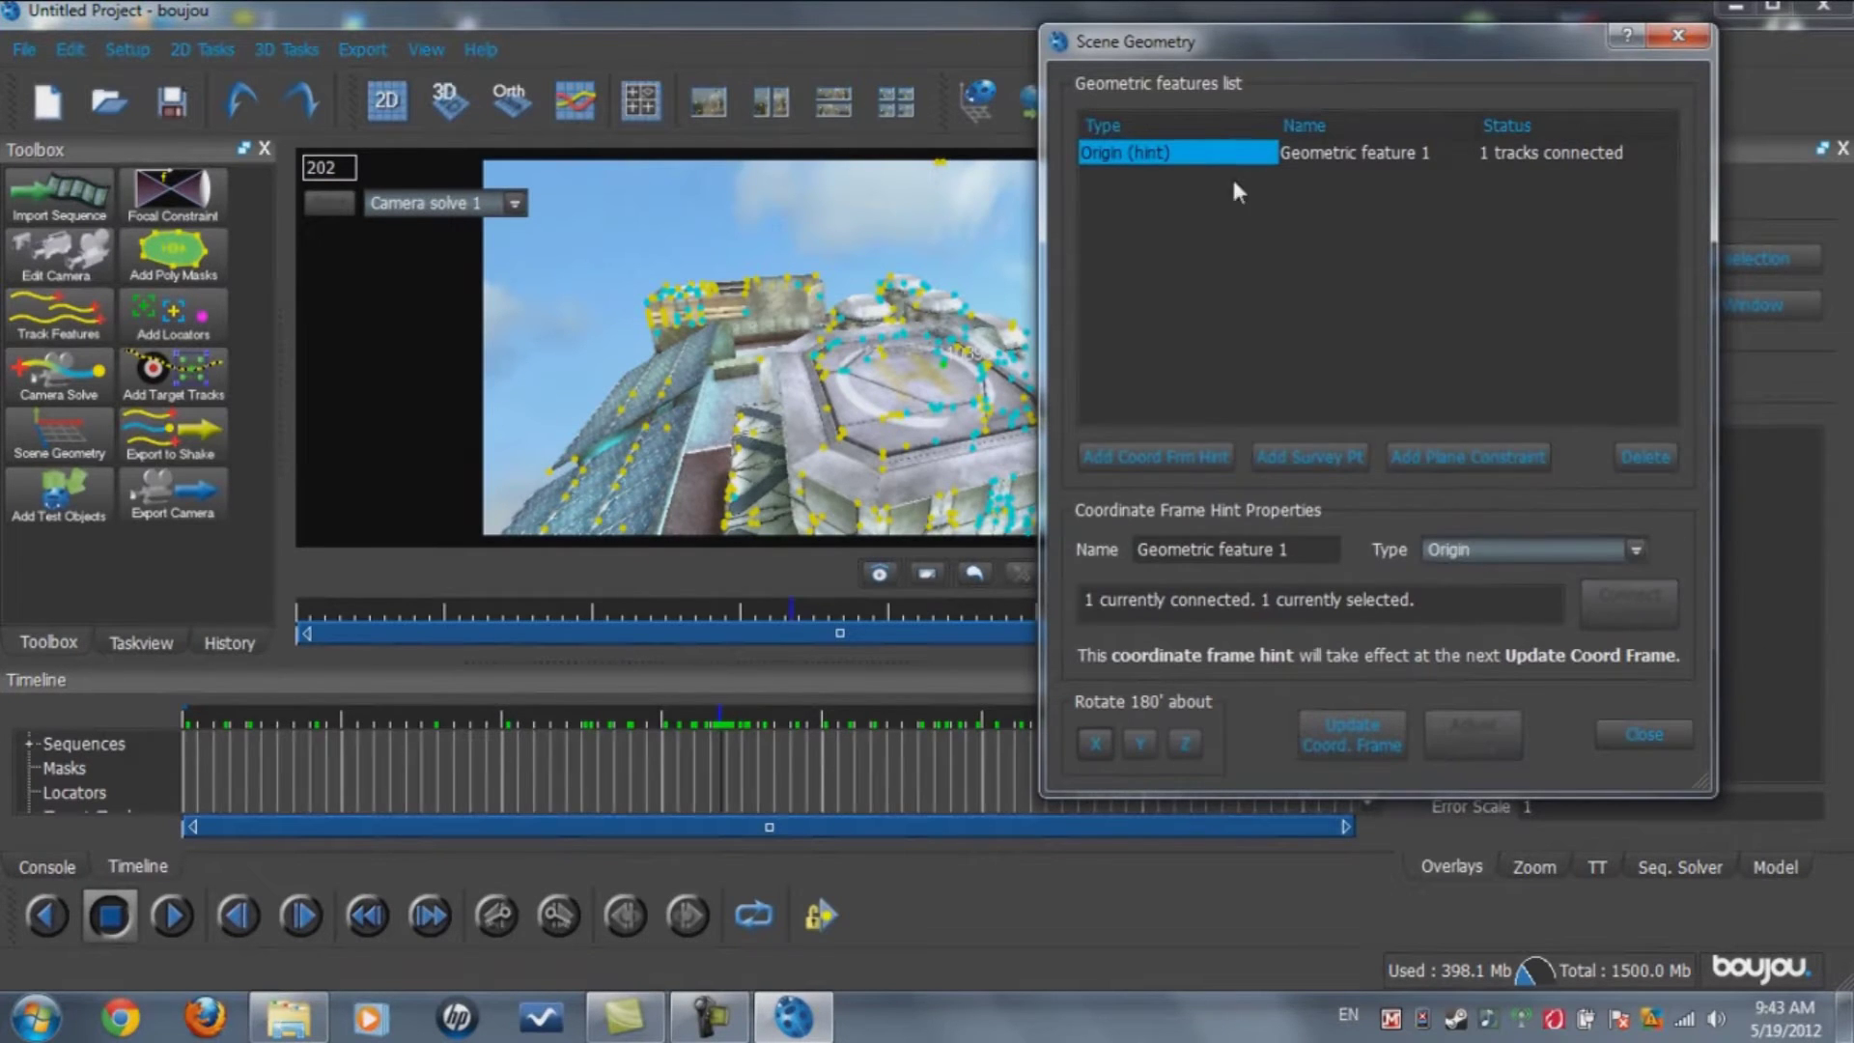
{"action": "left_click_drag", "start_coordinate": [1213, 51], "coordinate": [1377, 50]}
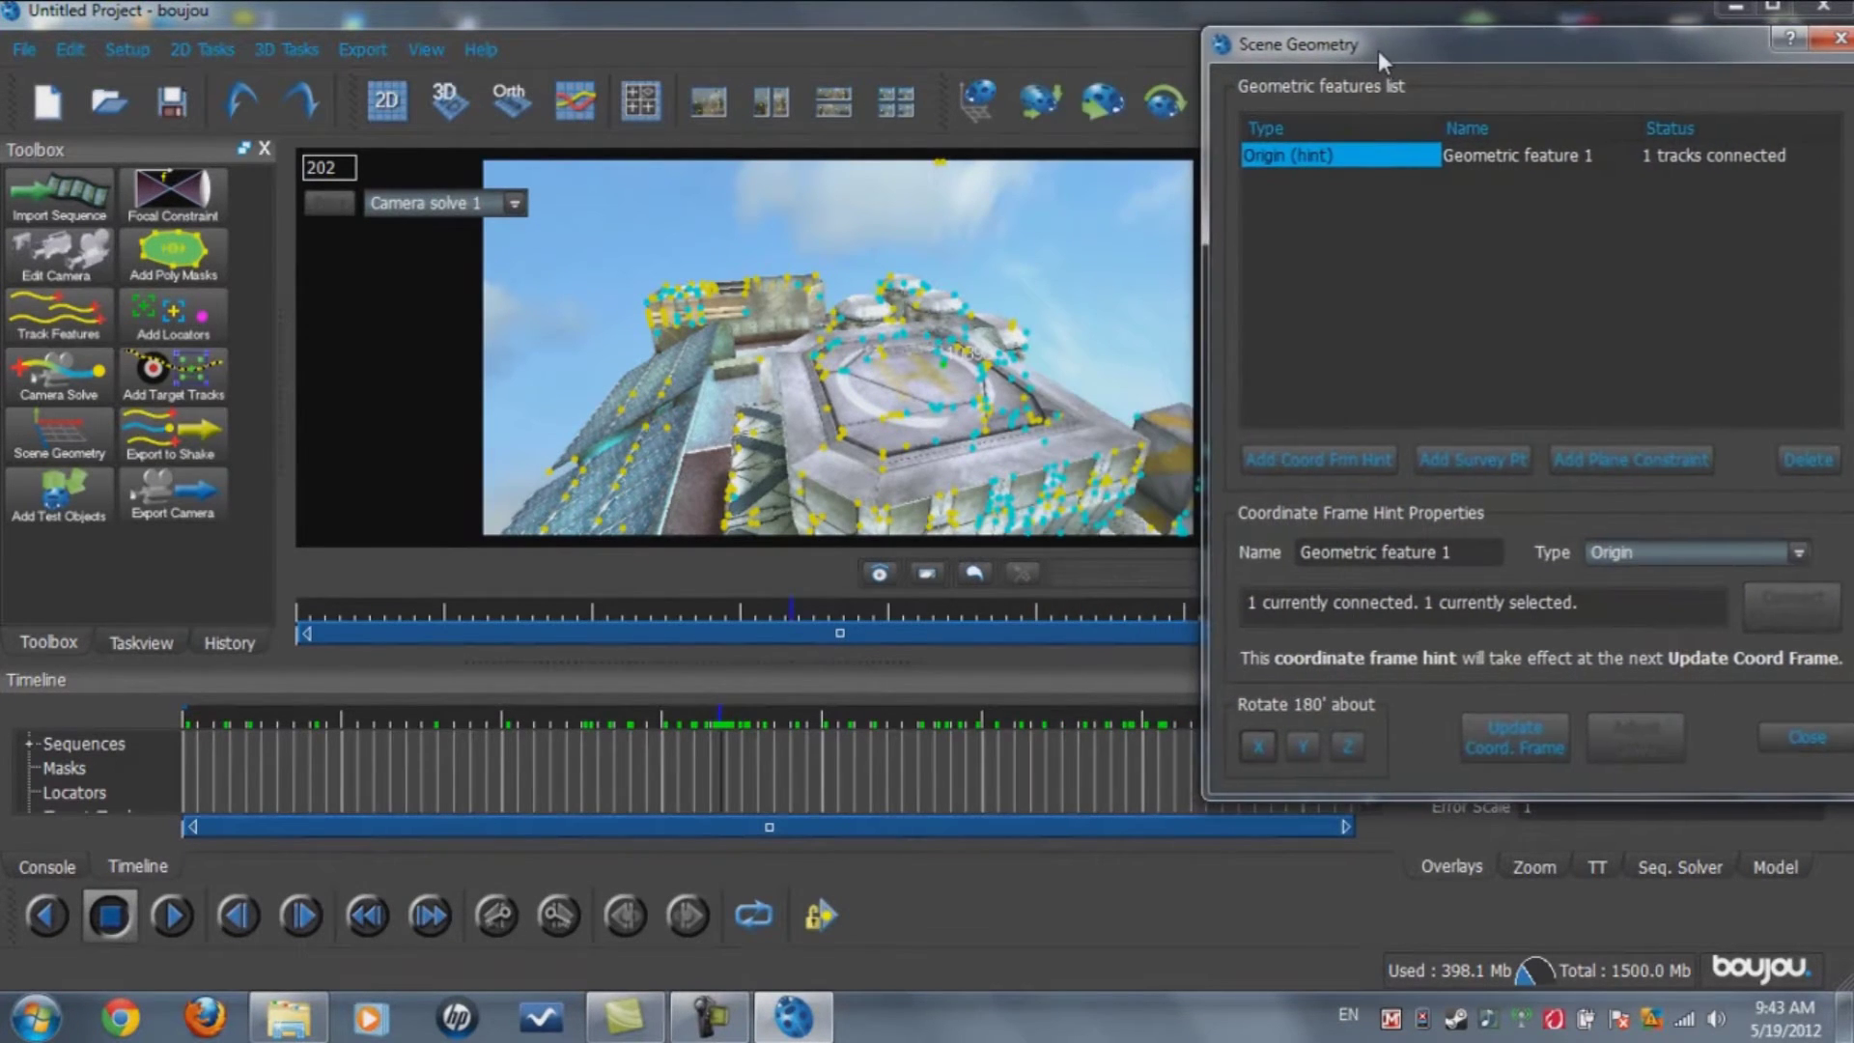
Add an x-axis coordinate frame hint connected to two tracks
{"action": "left_click", "coordinate": [1313, 458]}
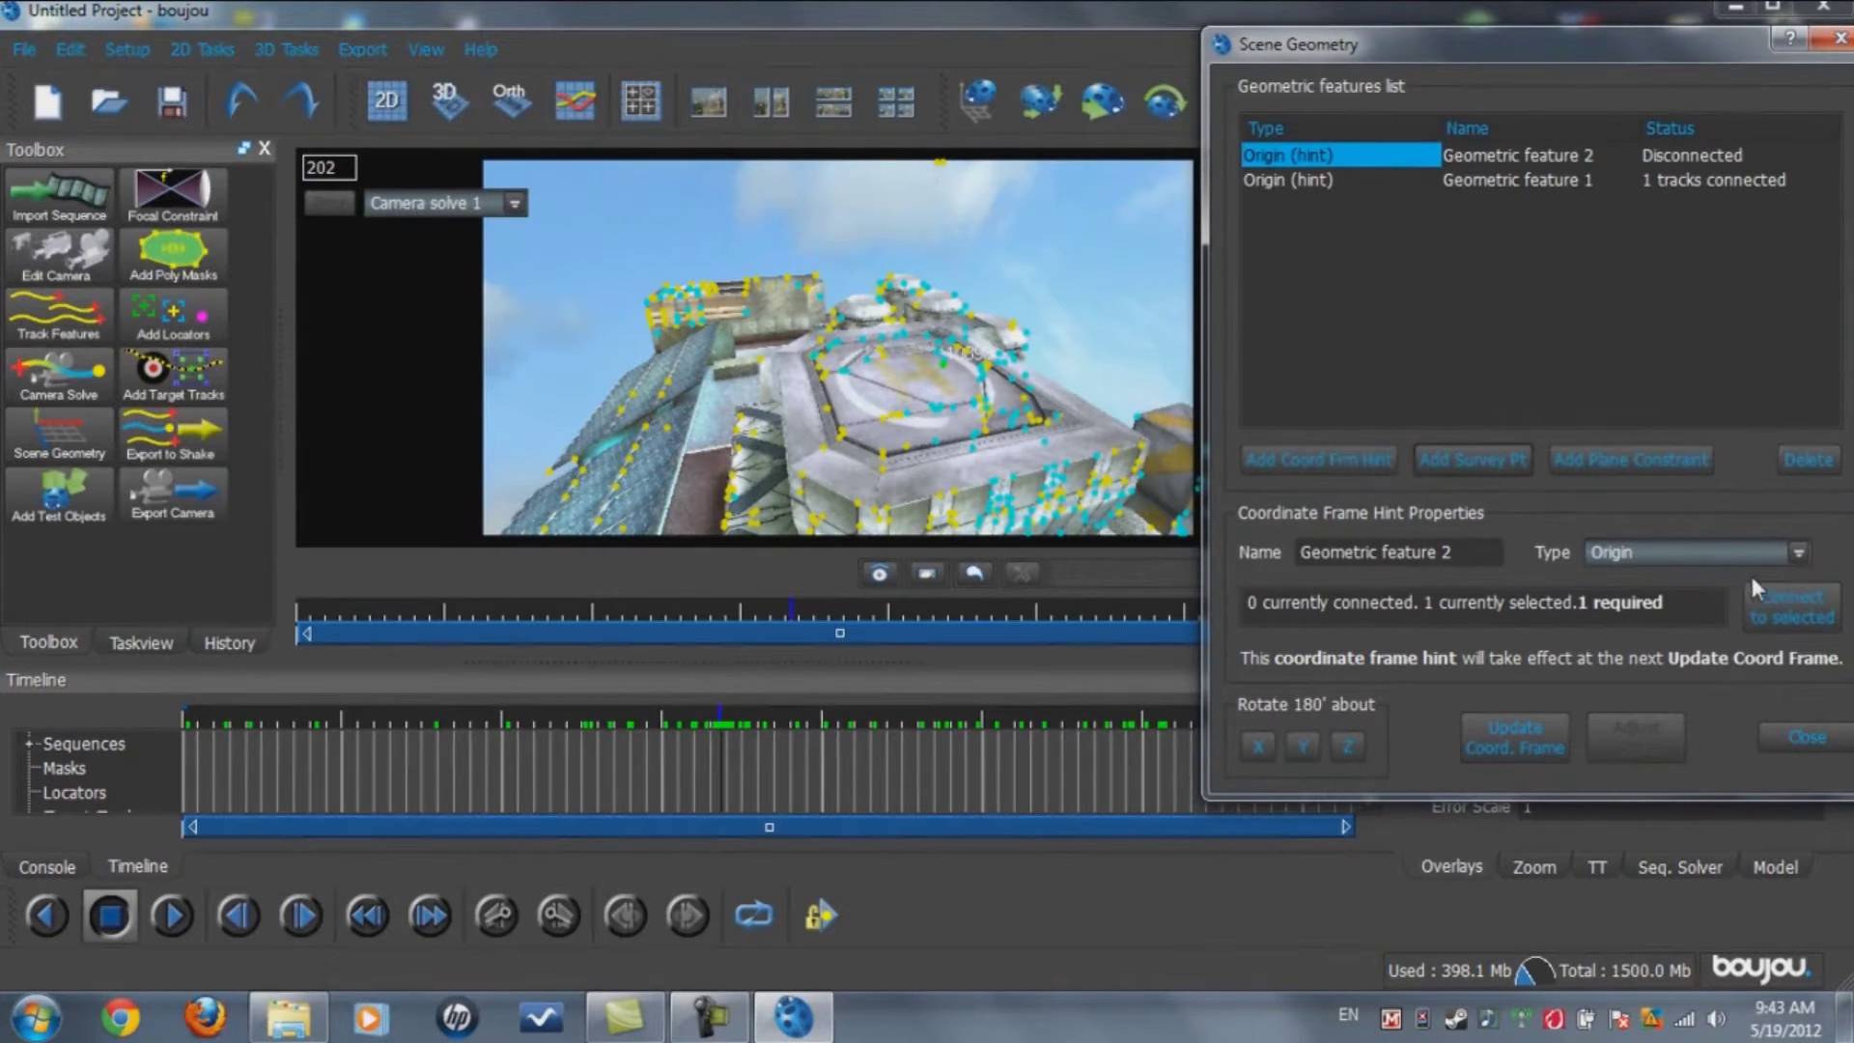
{"action": "left_click", "coordinate": [1799, 553]}
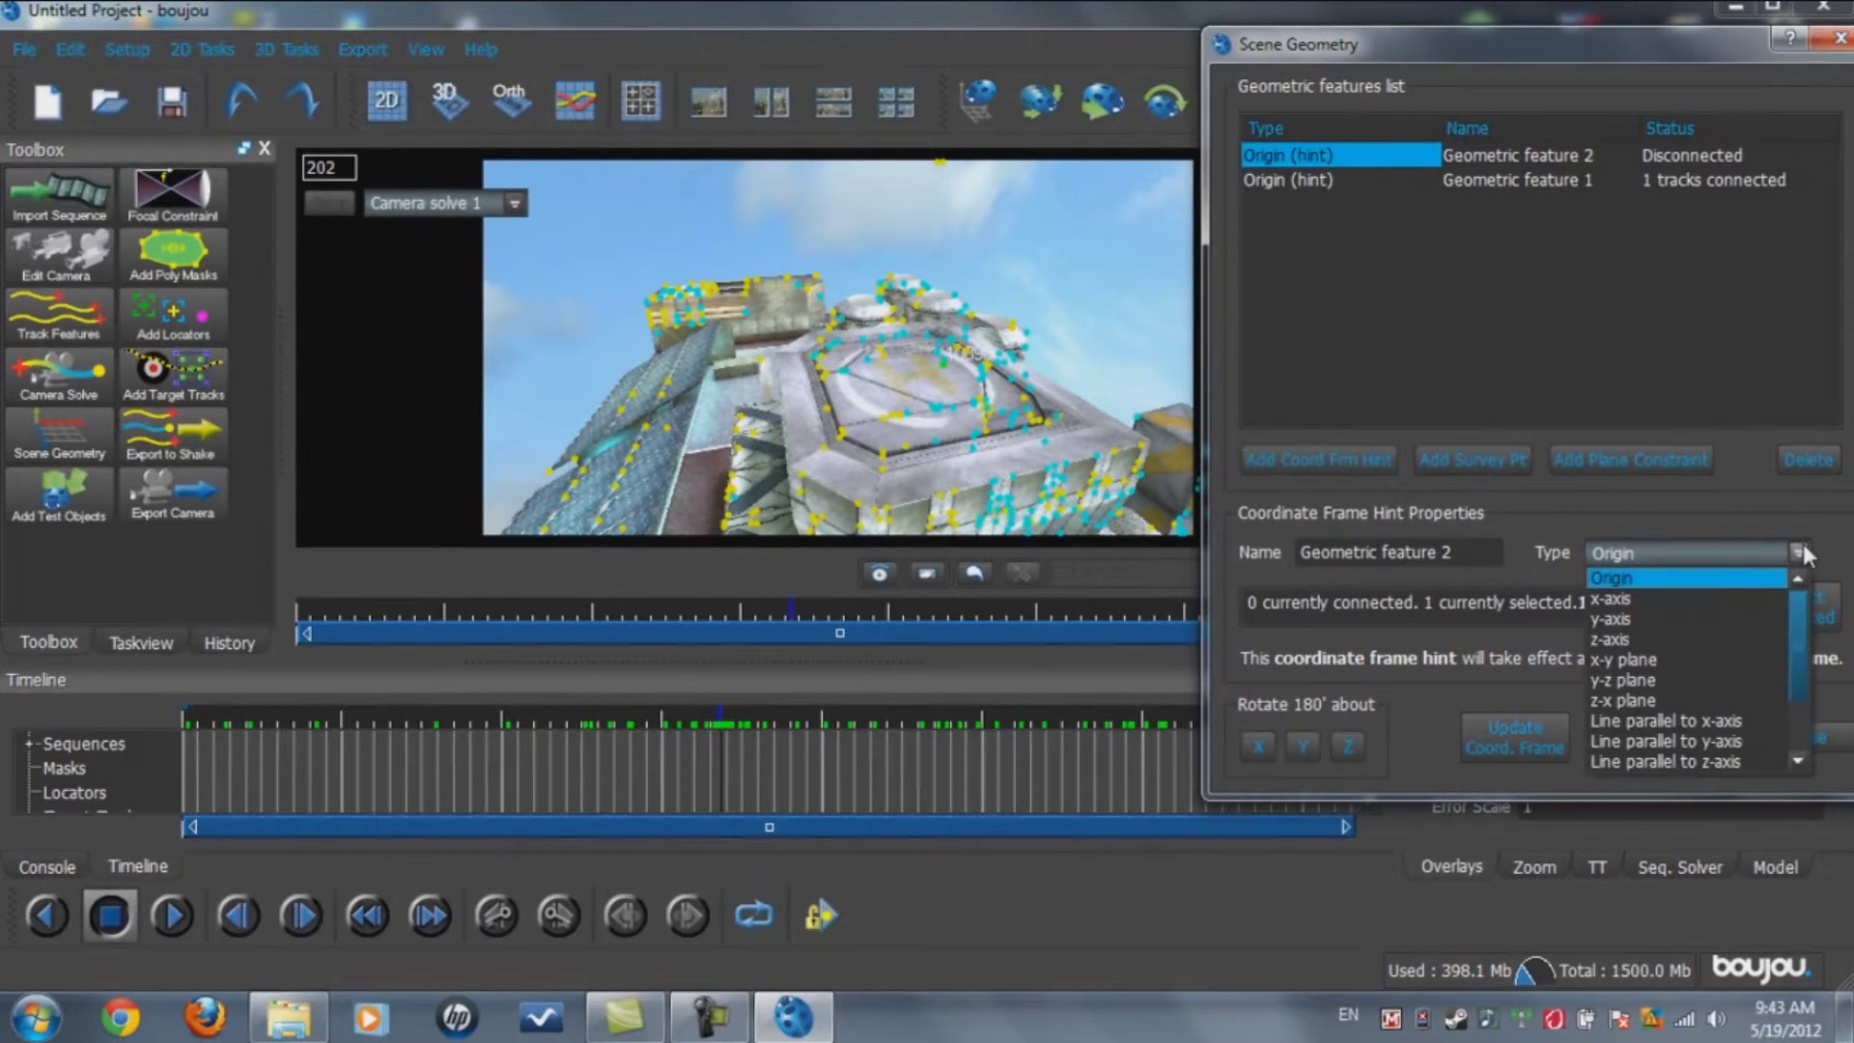
{"action": "left_click", "coordinate": [1630, 601]}
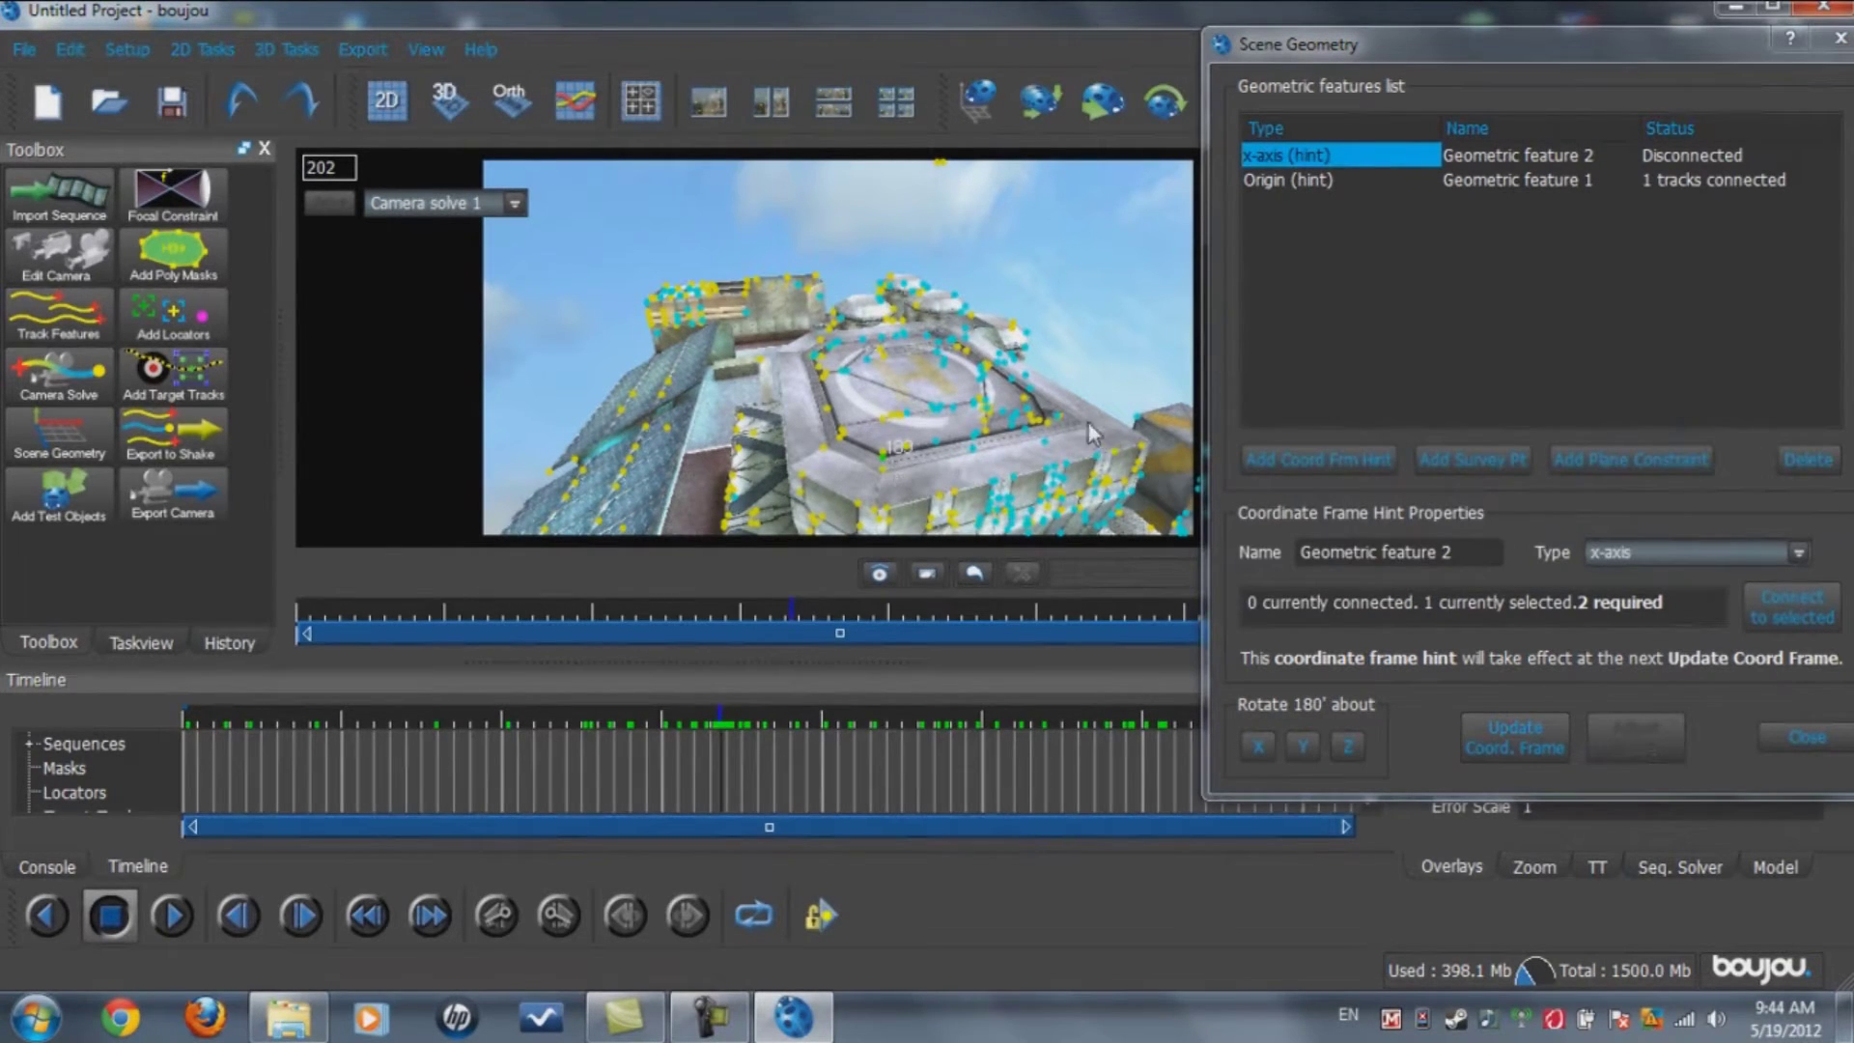
{"action": "left_click", "coordinate": [1050, 421], "text": "shift"}
{"action": "left_click", "coordinate": [1770, 606]}
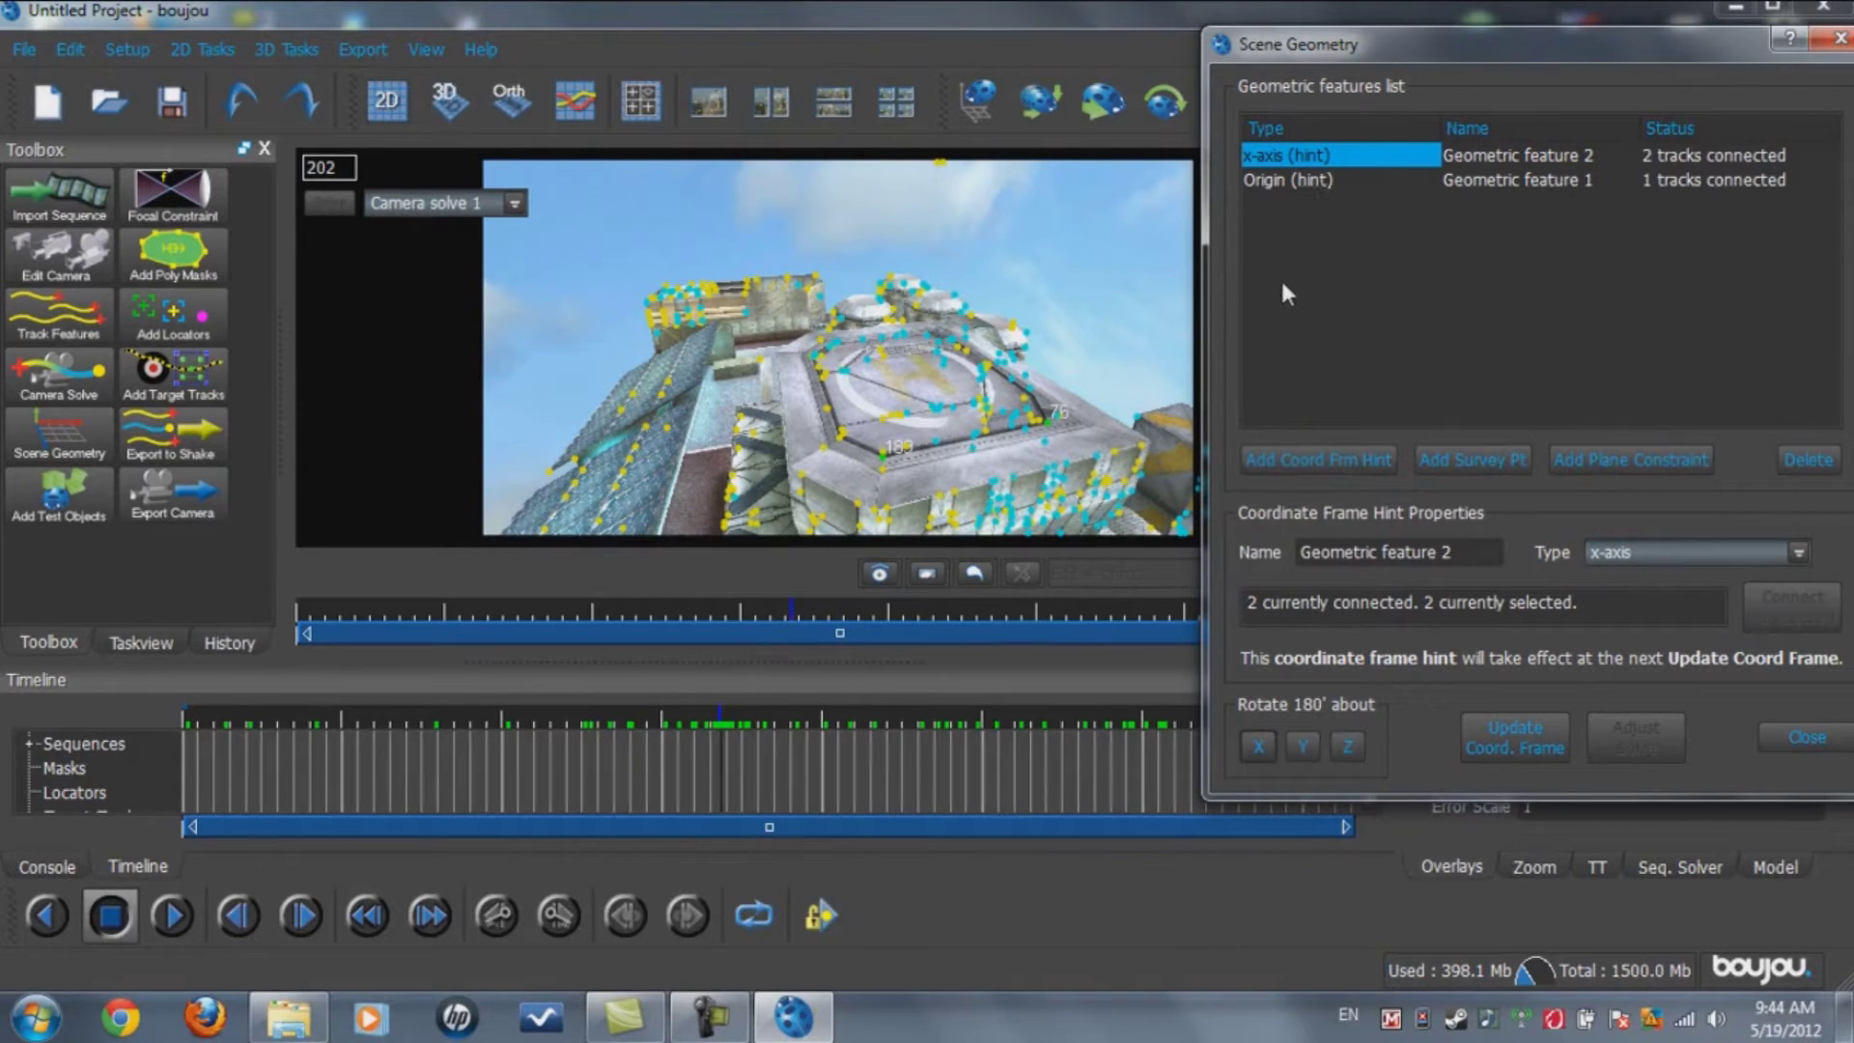
Add a z-axis hint connected to two tracks, then update the coordinate frame
{"action": "left_click", "coordinate": [1308, 460]}
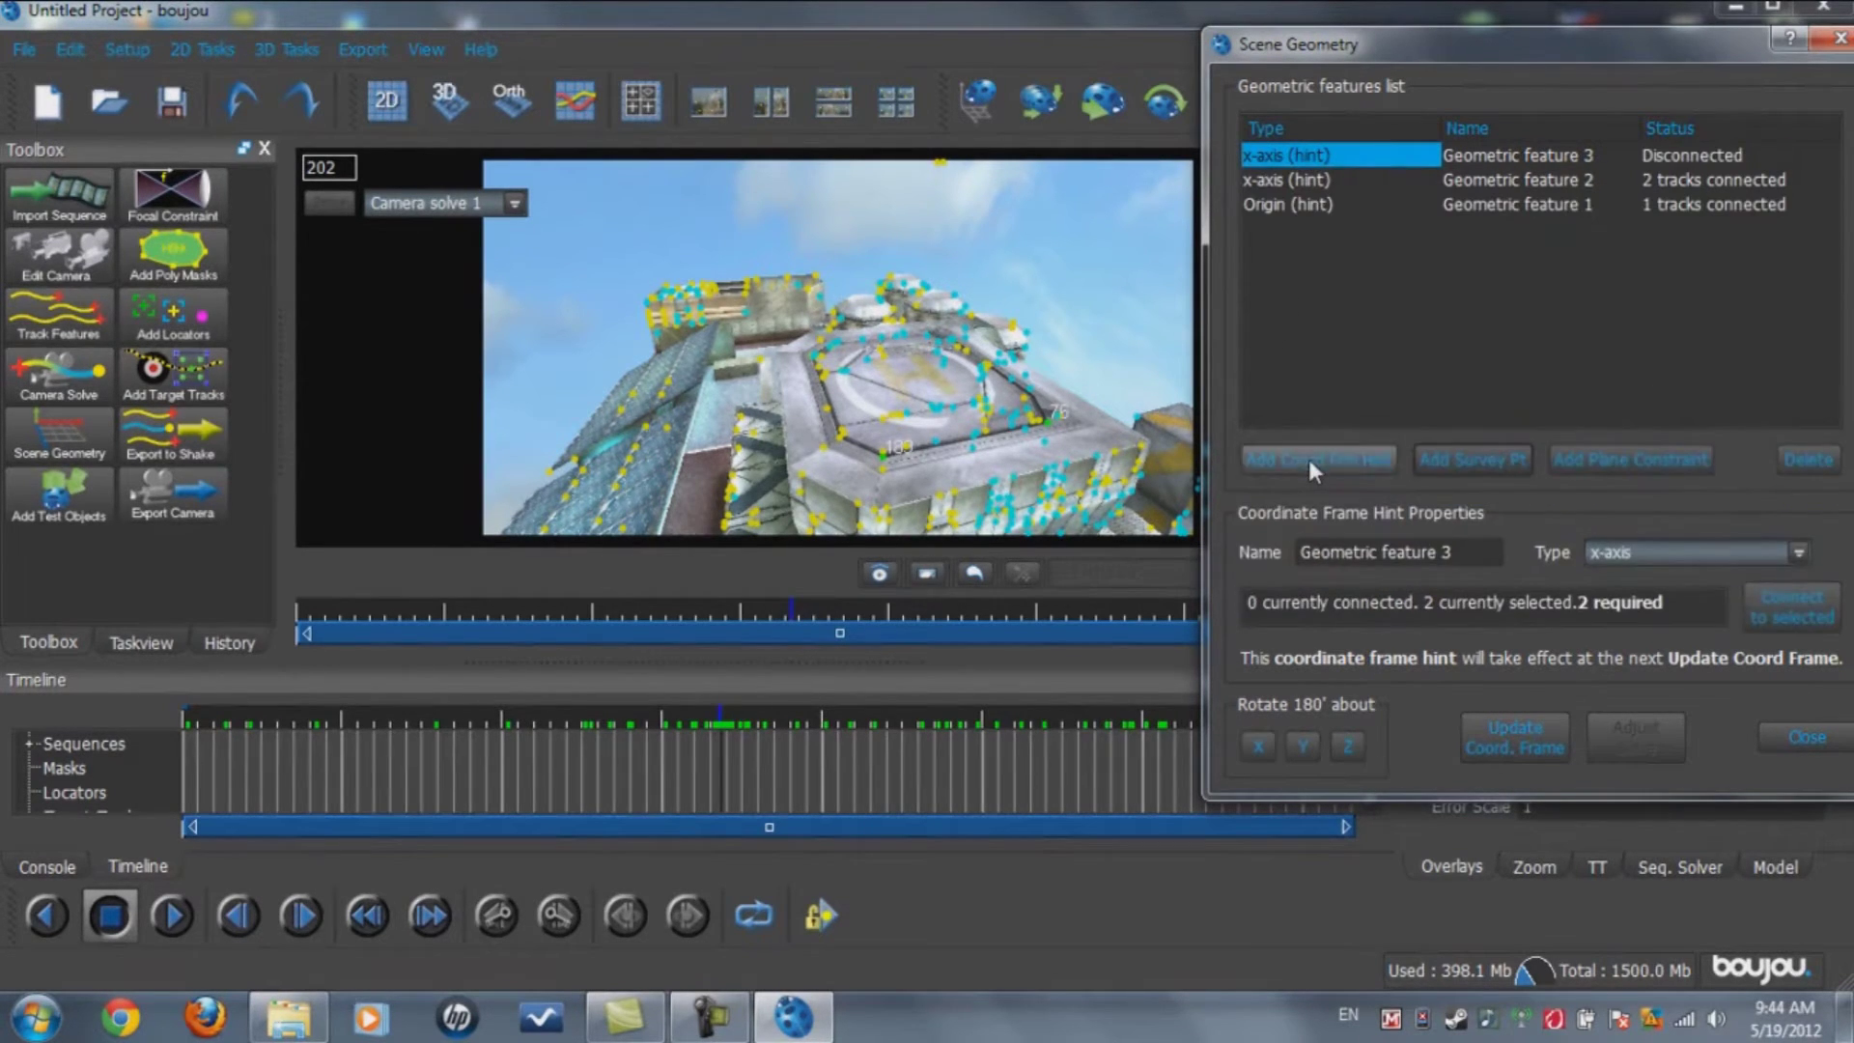
{"action": "left_click", "coordinate": [1717, 555]}
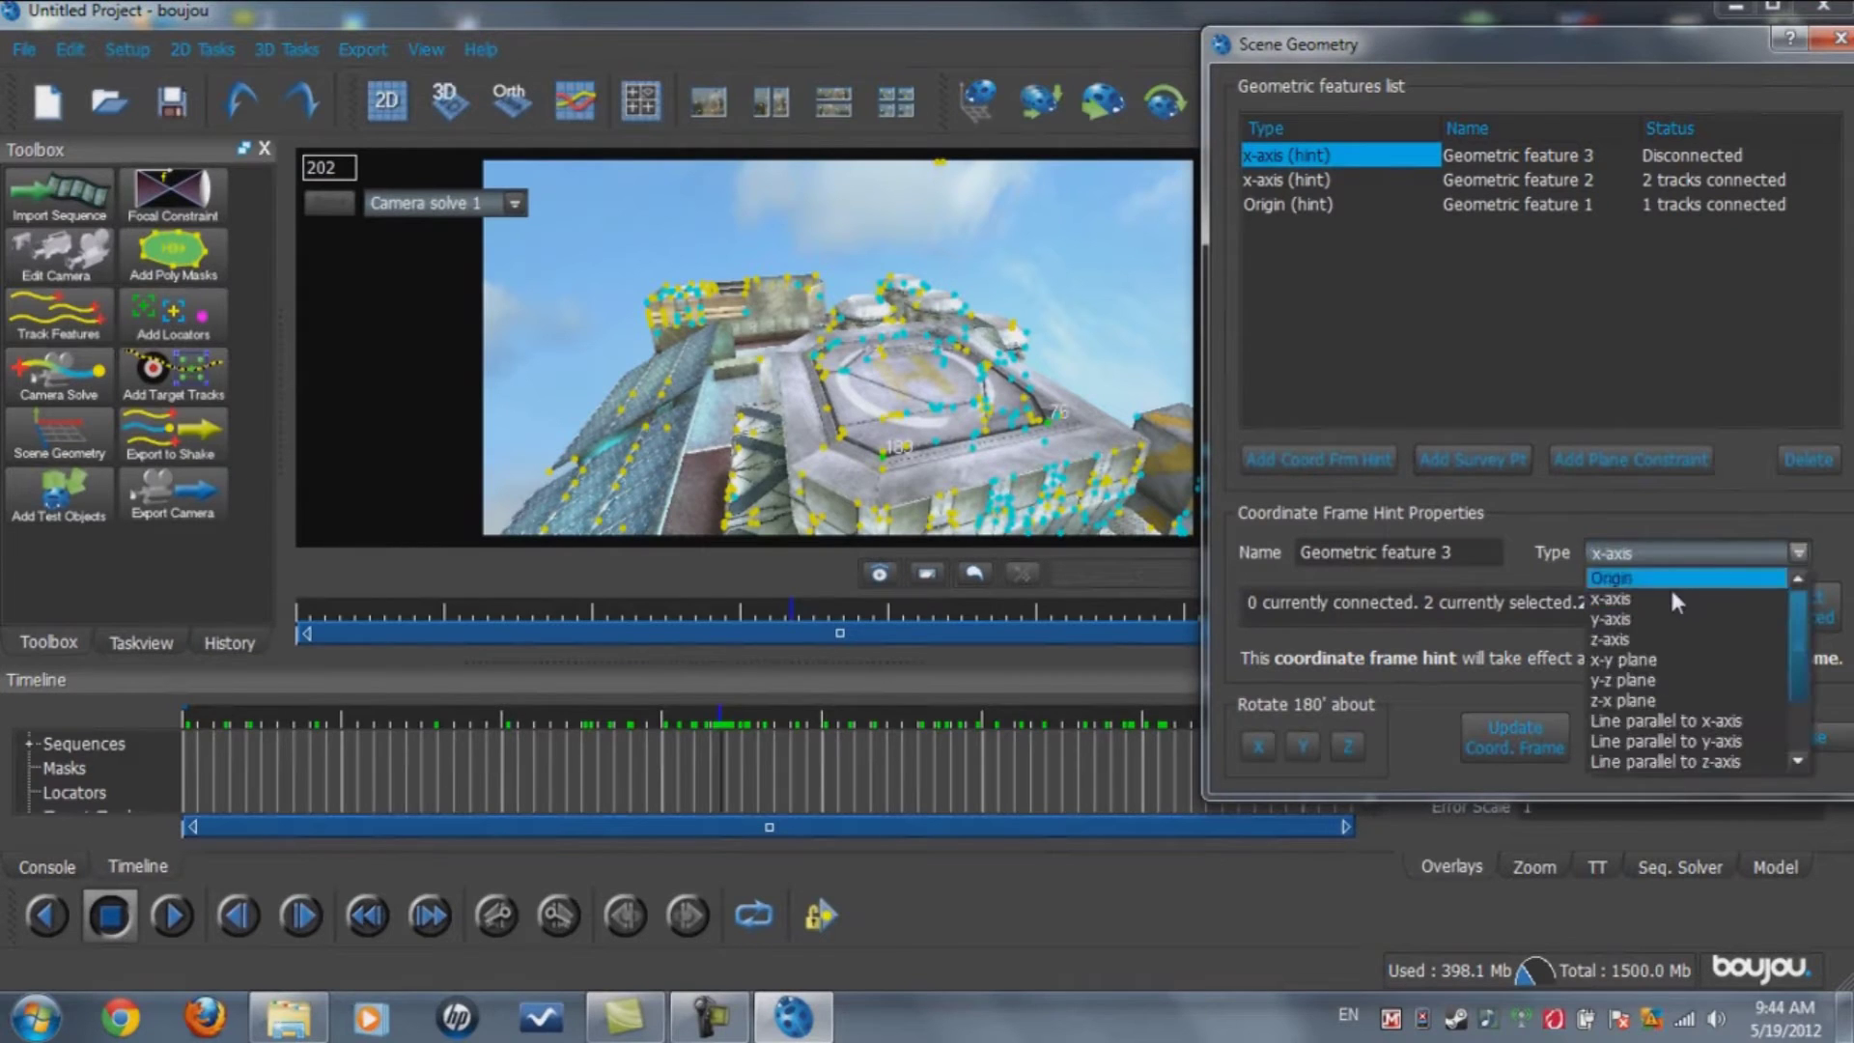
{"action": "left_click", "coordinate": [1622, 635]}
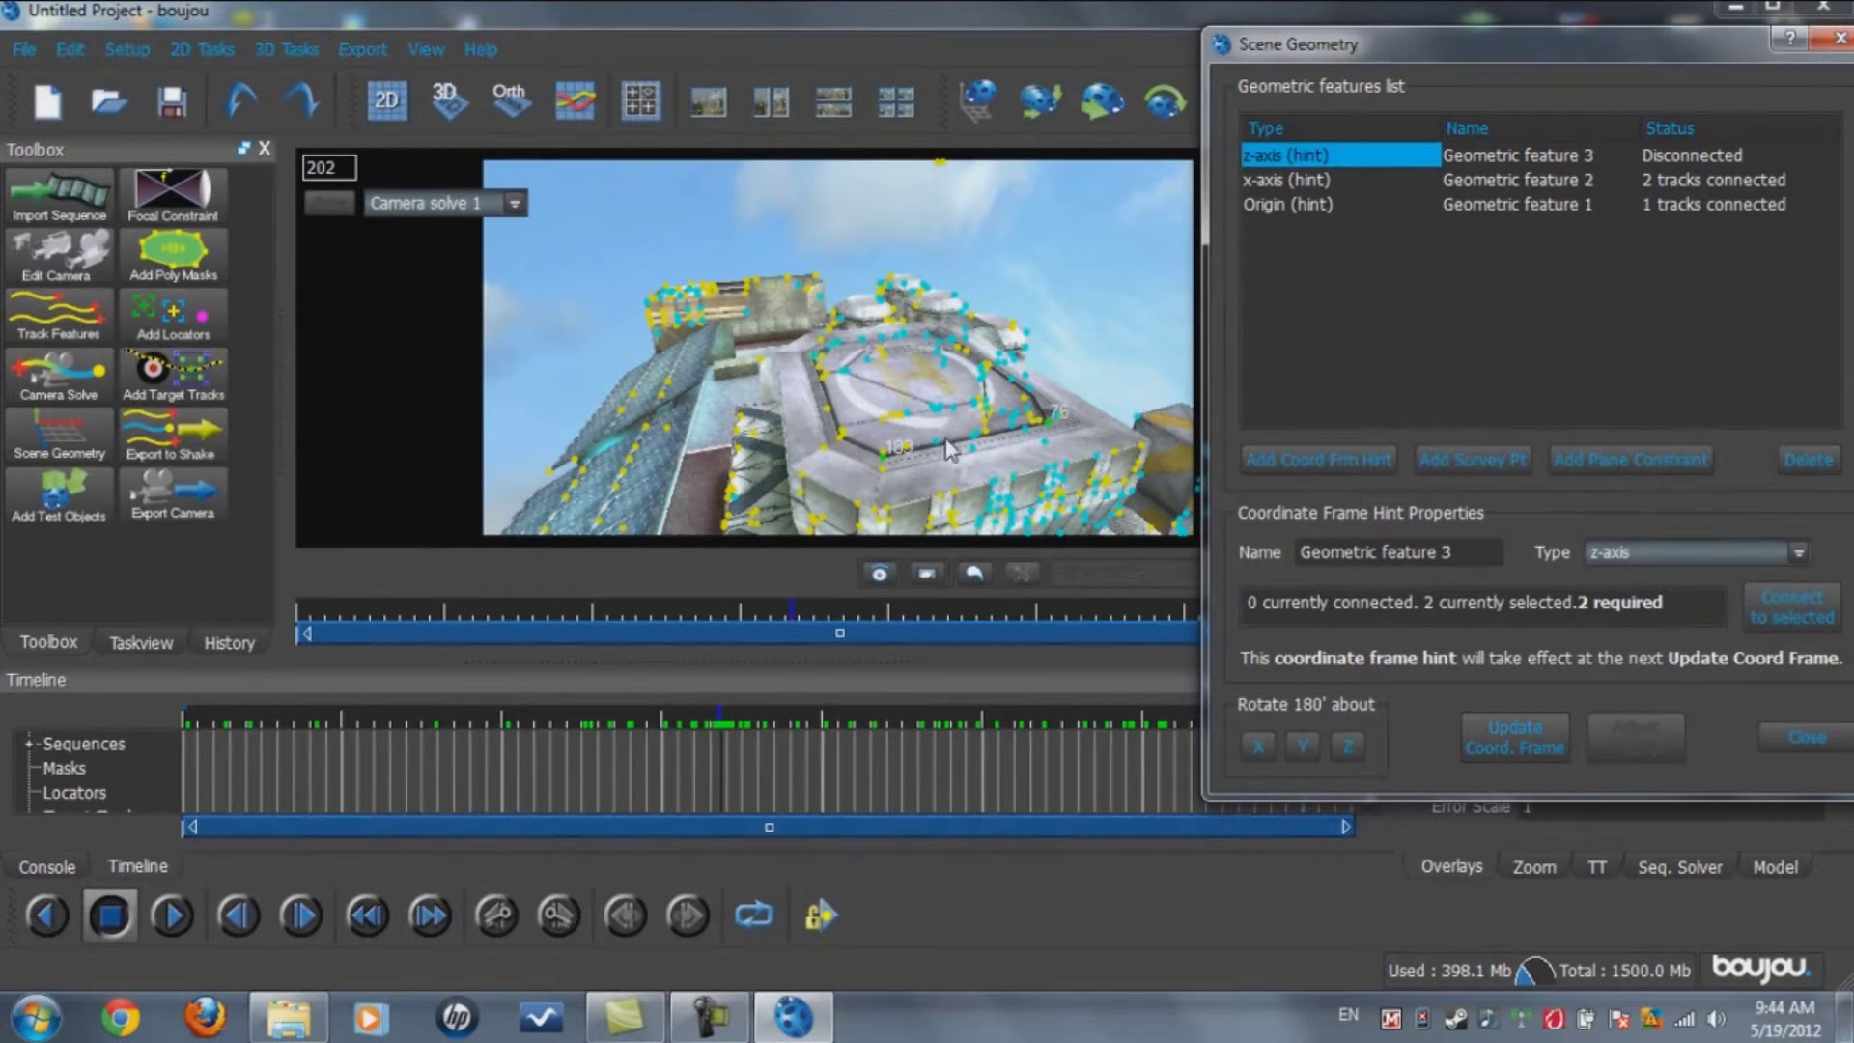
{"action": "left_click", "coordinate": [833, 359]}
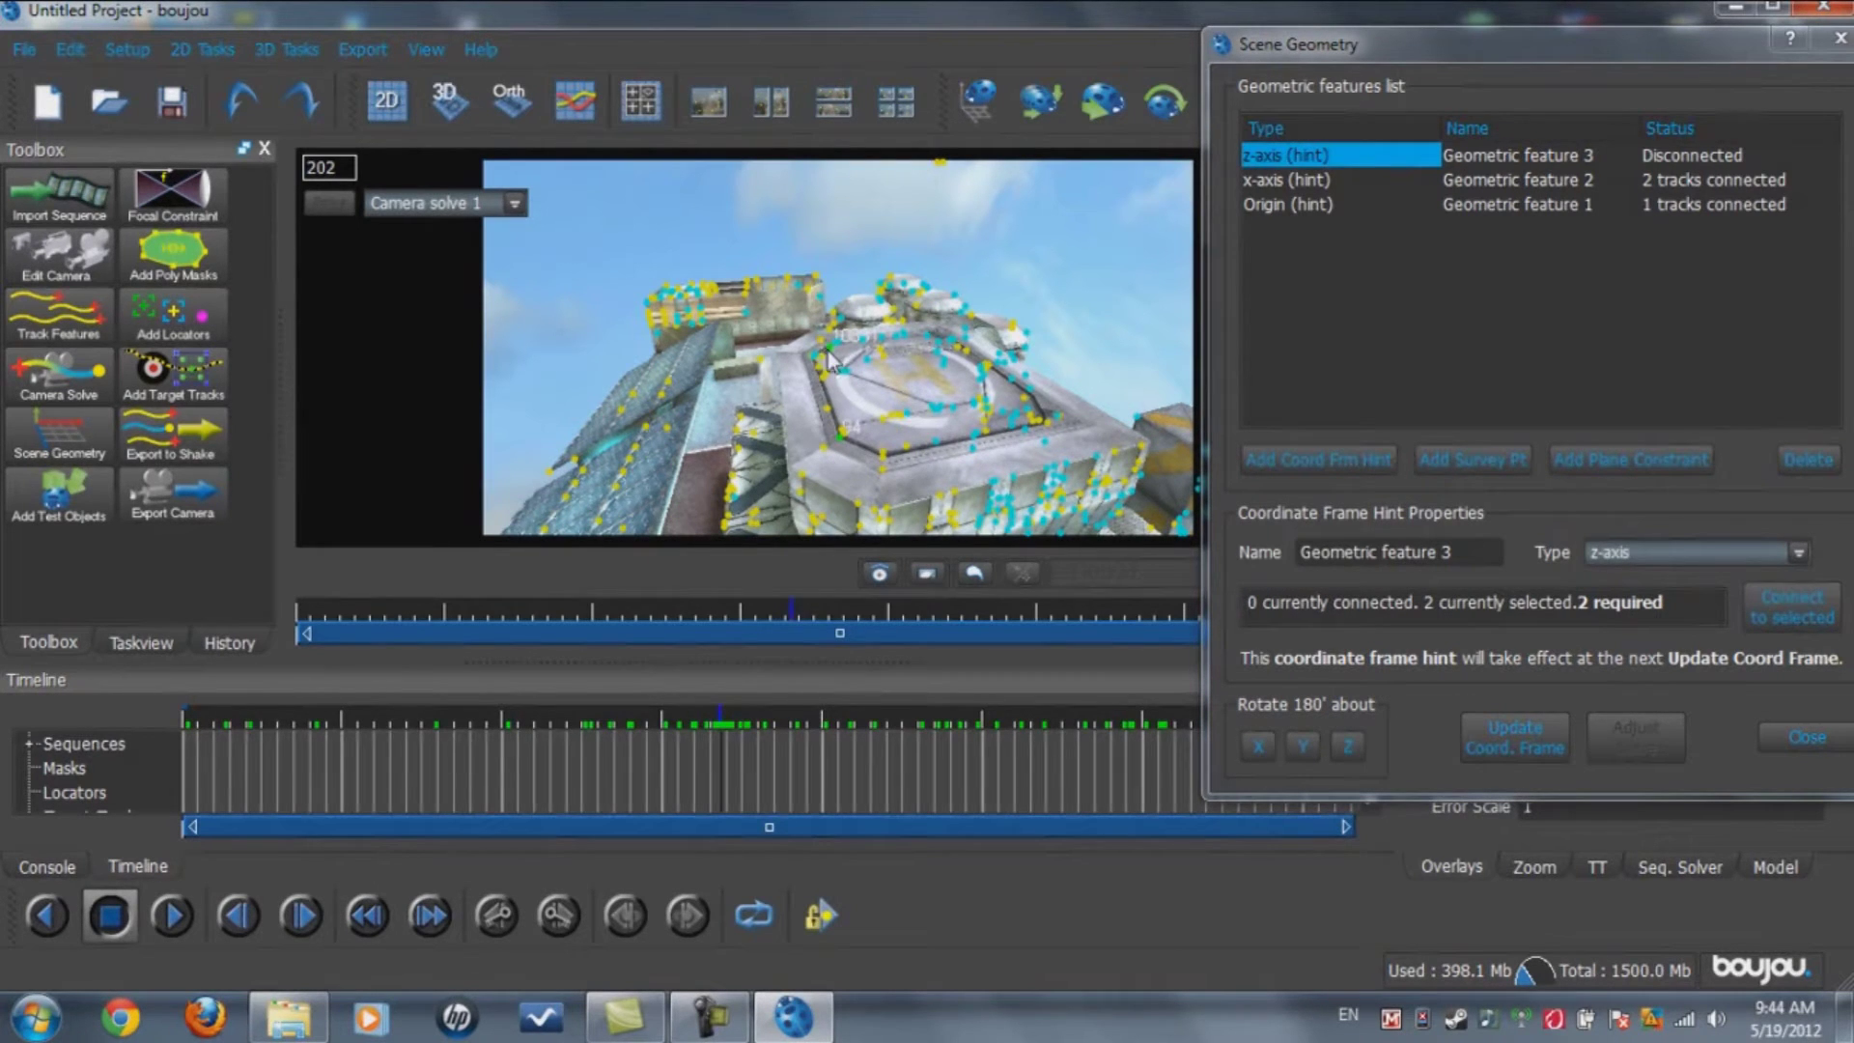
{"action": "left_click", "coordinate": [1773, 600]}
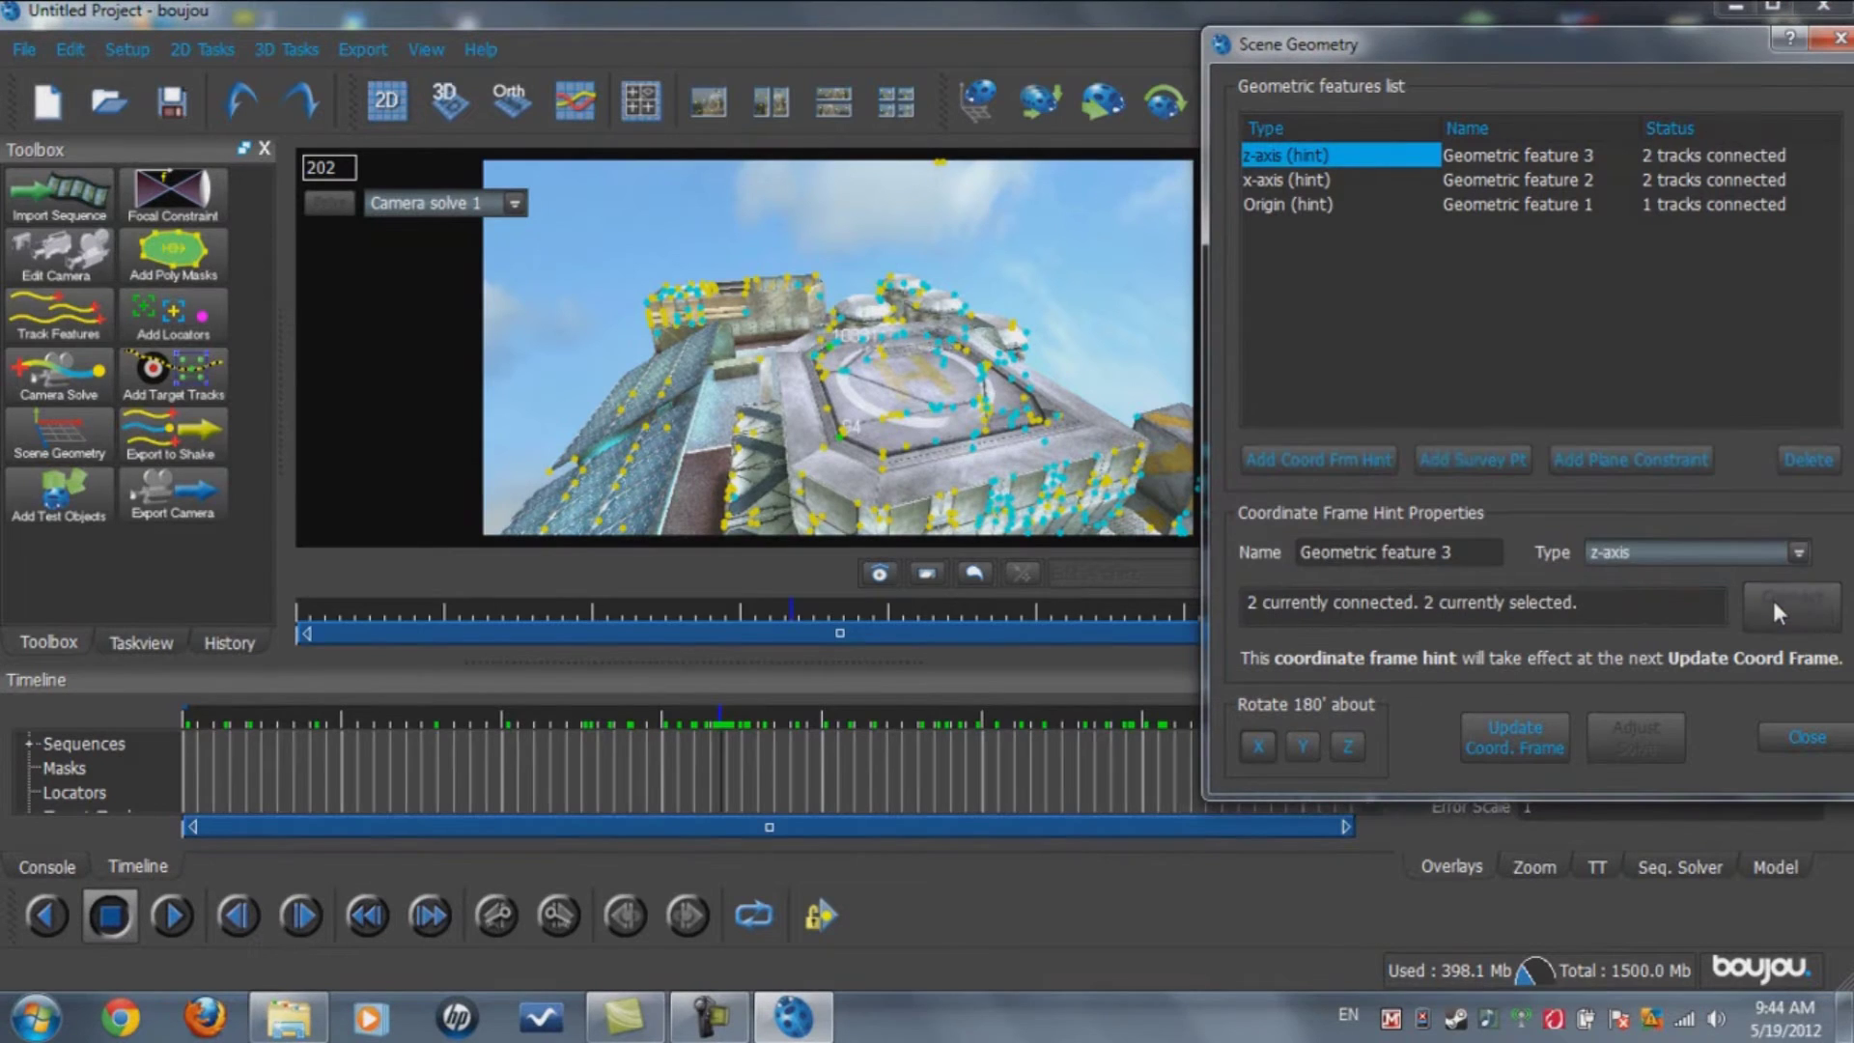
{"action": "left_click", "coordinate": [1514, 736]}
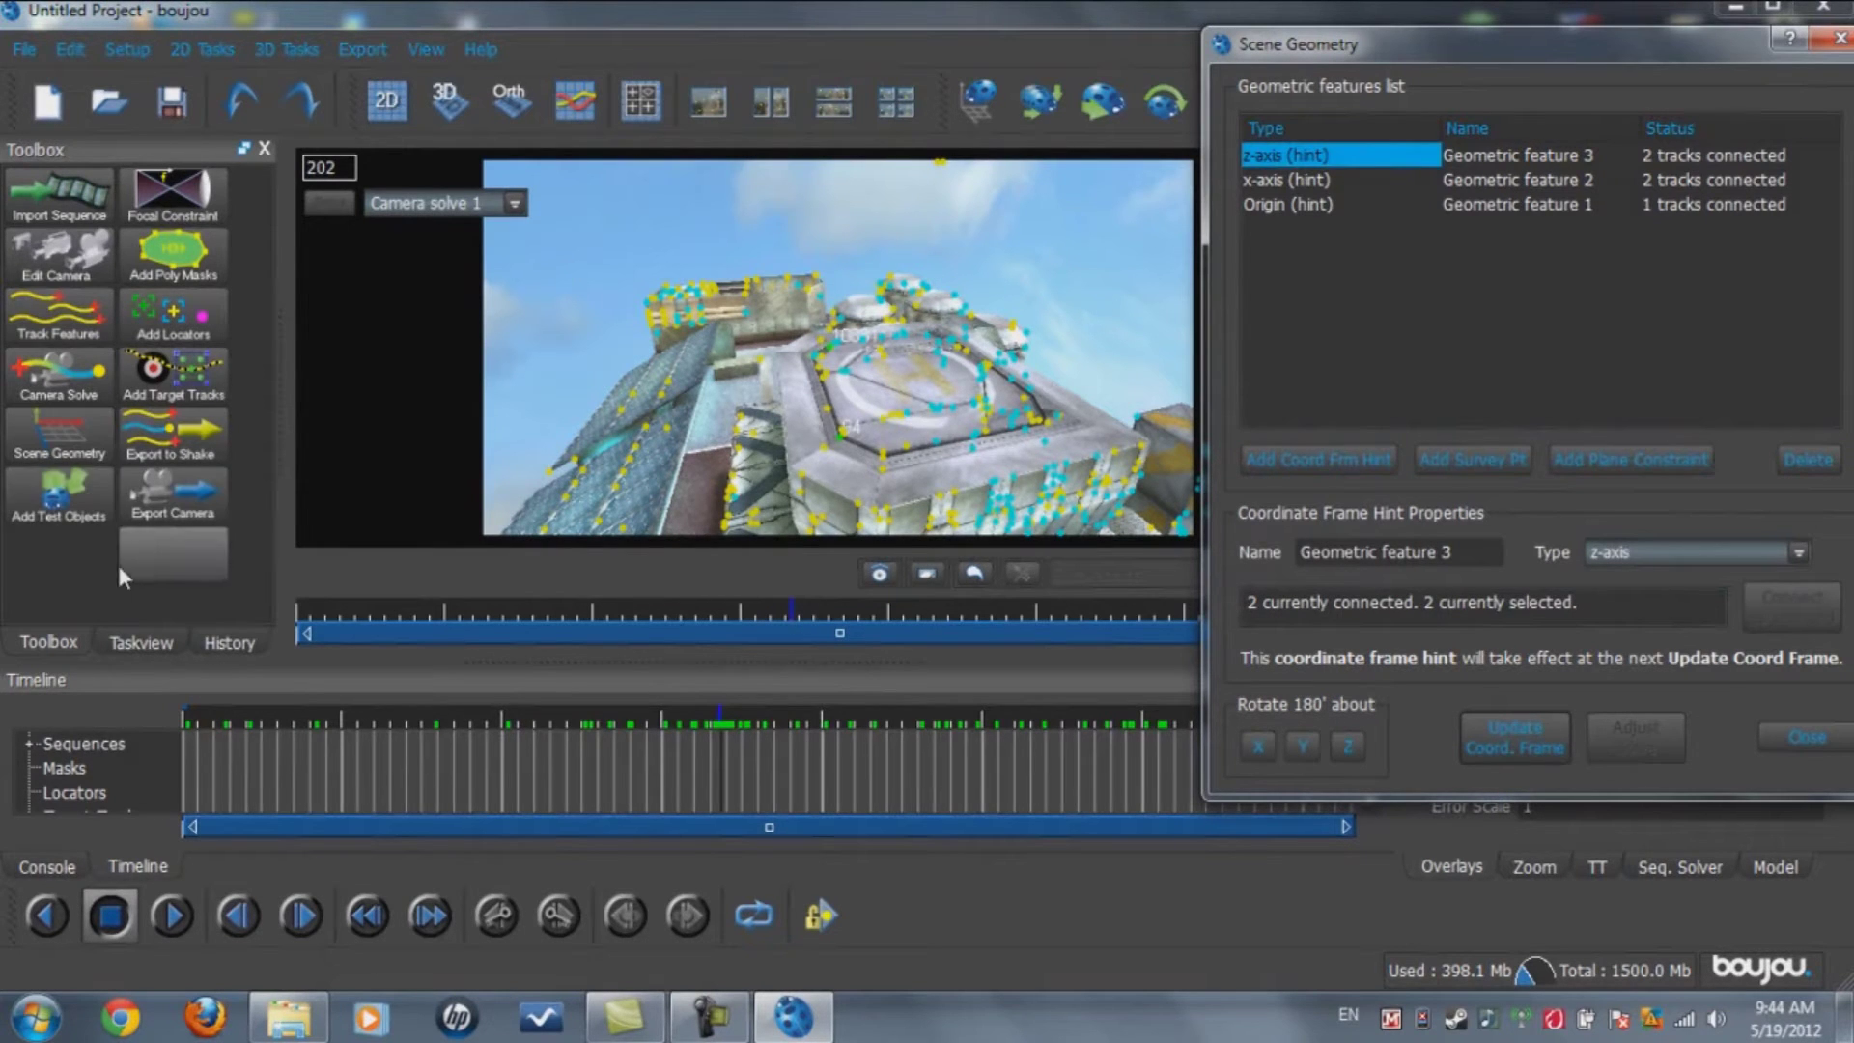
Delete the first blue test dome, close Scene Geometry, and re-add a Ladybird test object on the helipad
{"action": "left_click", "coordinate": [56, 499]}
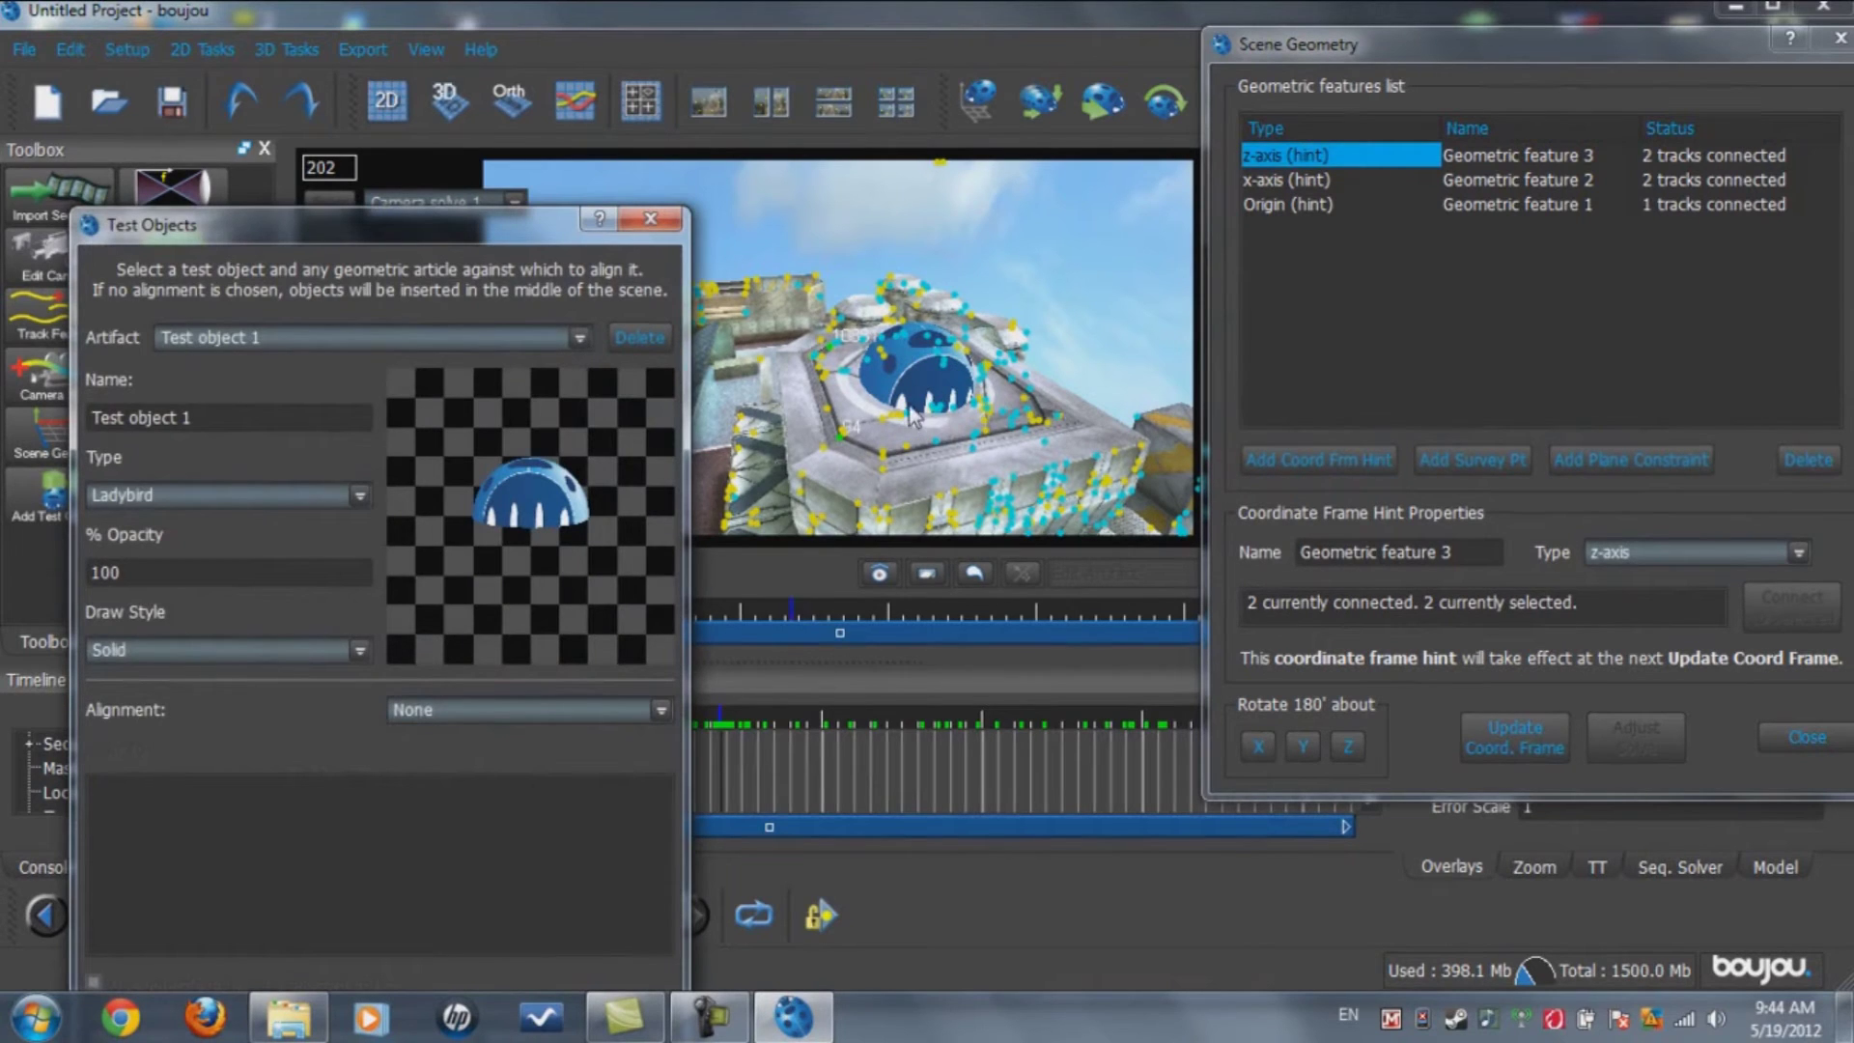
{"action": "left_click", "coordinate": [650, 219]}
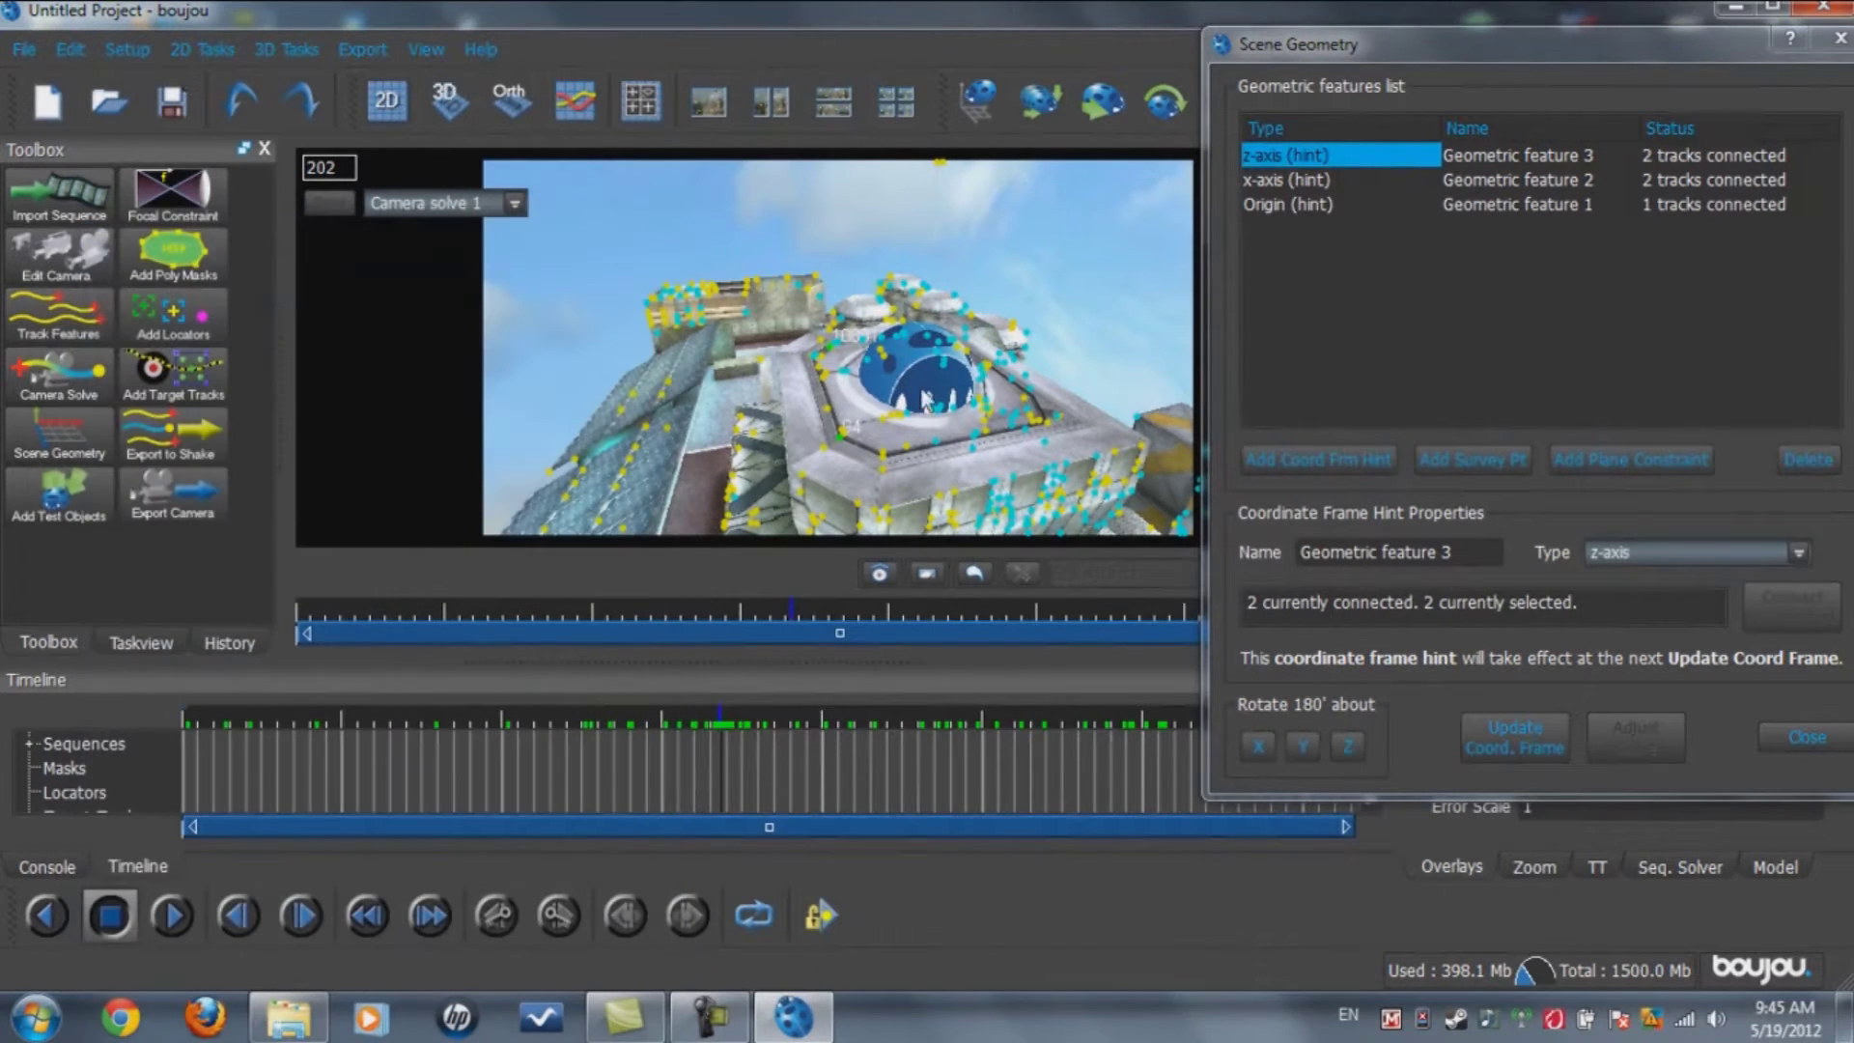
{"action": "right_click", "coordinate": [935, 368]}
{"action": "left_click", "coordinate": [1010, 546]}
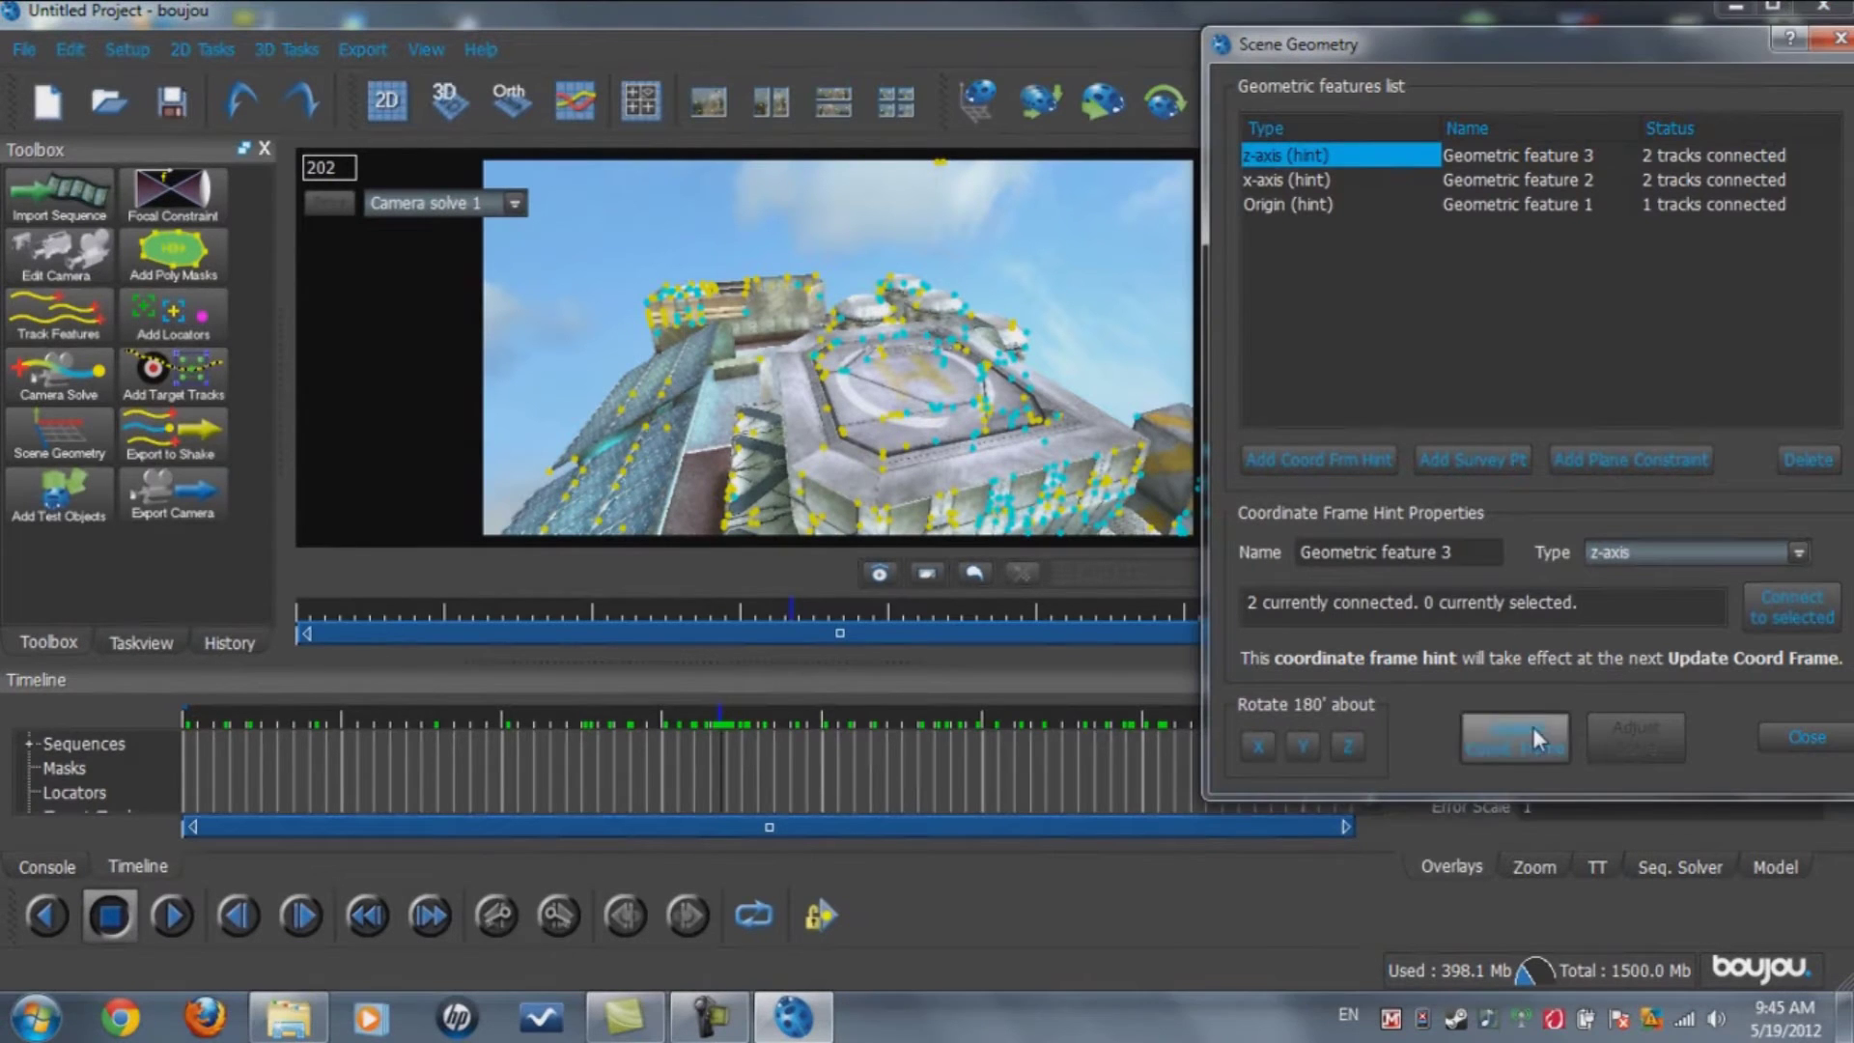
{"action": "left_click", "coordinate": [1806, 739]}
{"action": "left_click", "coordinate": [58, 493]}
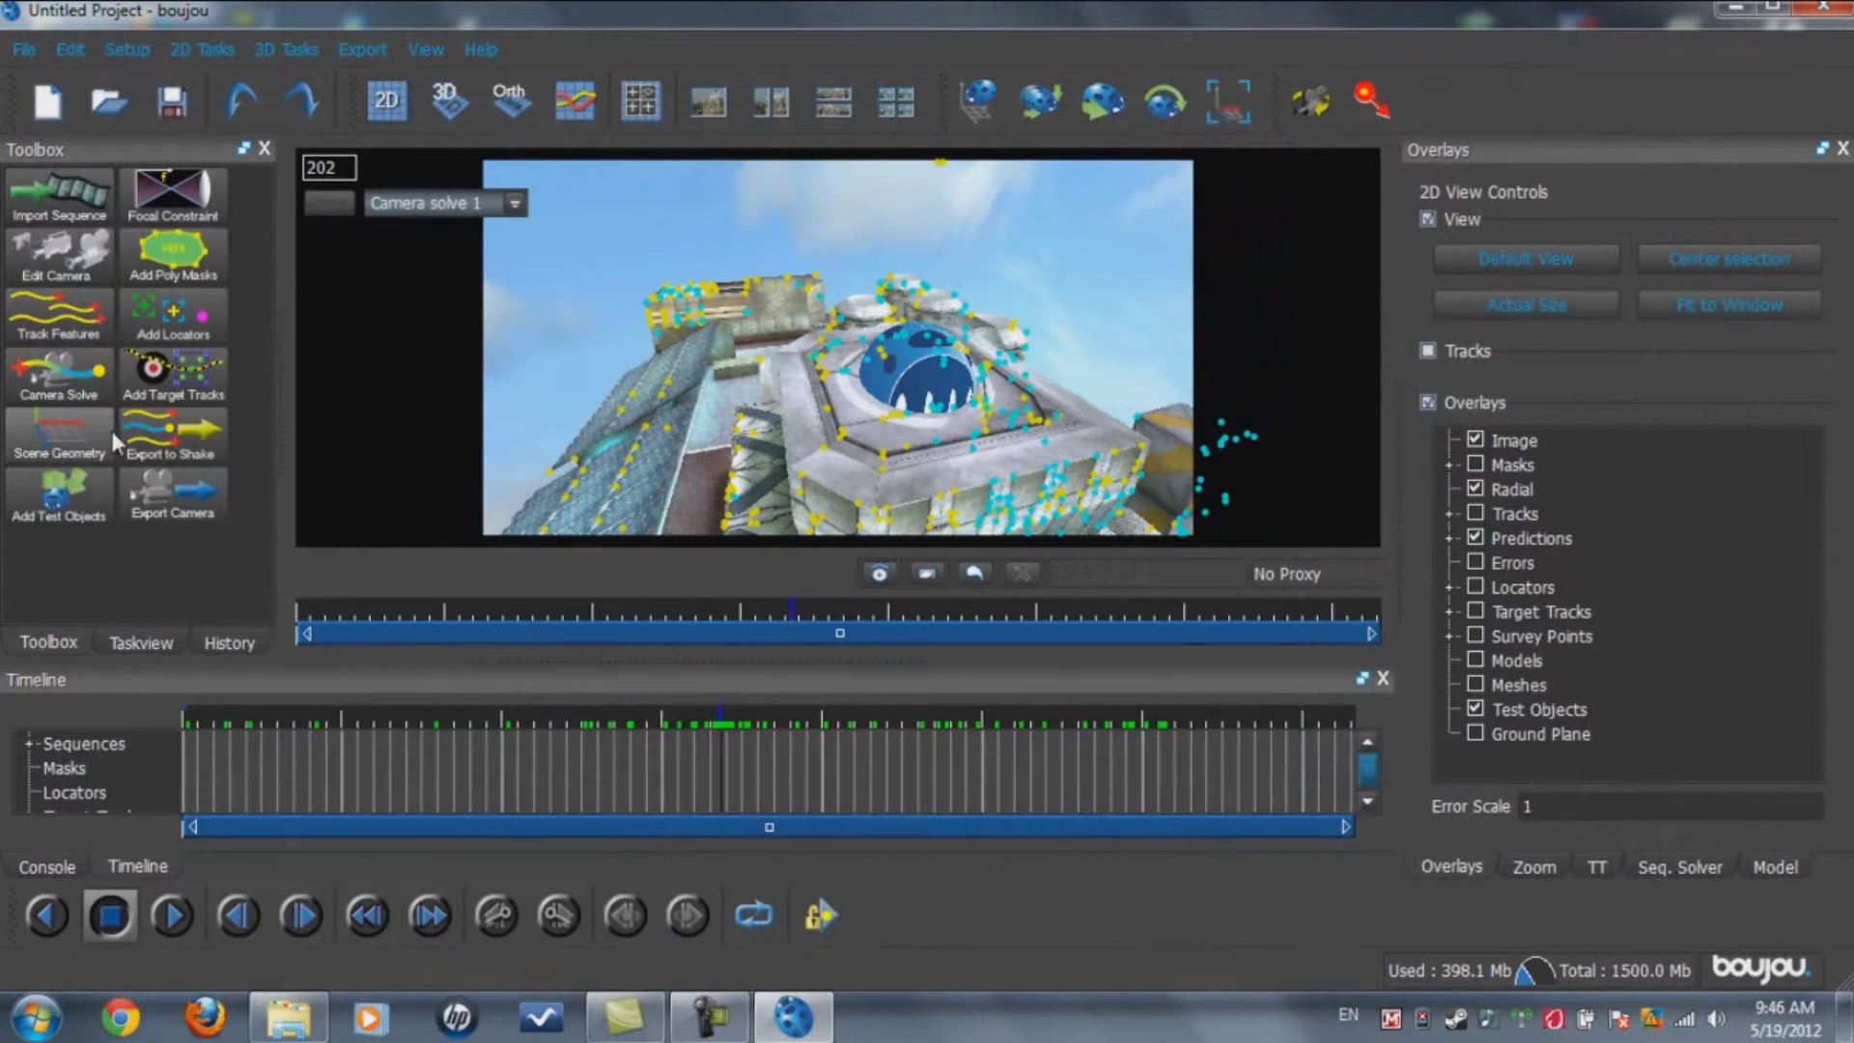
Export the camera solve in Cinema 4D format with scene scale 100
{"action": "left_click", "coordinate": [358, 45]}
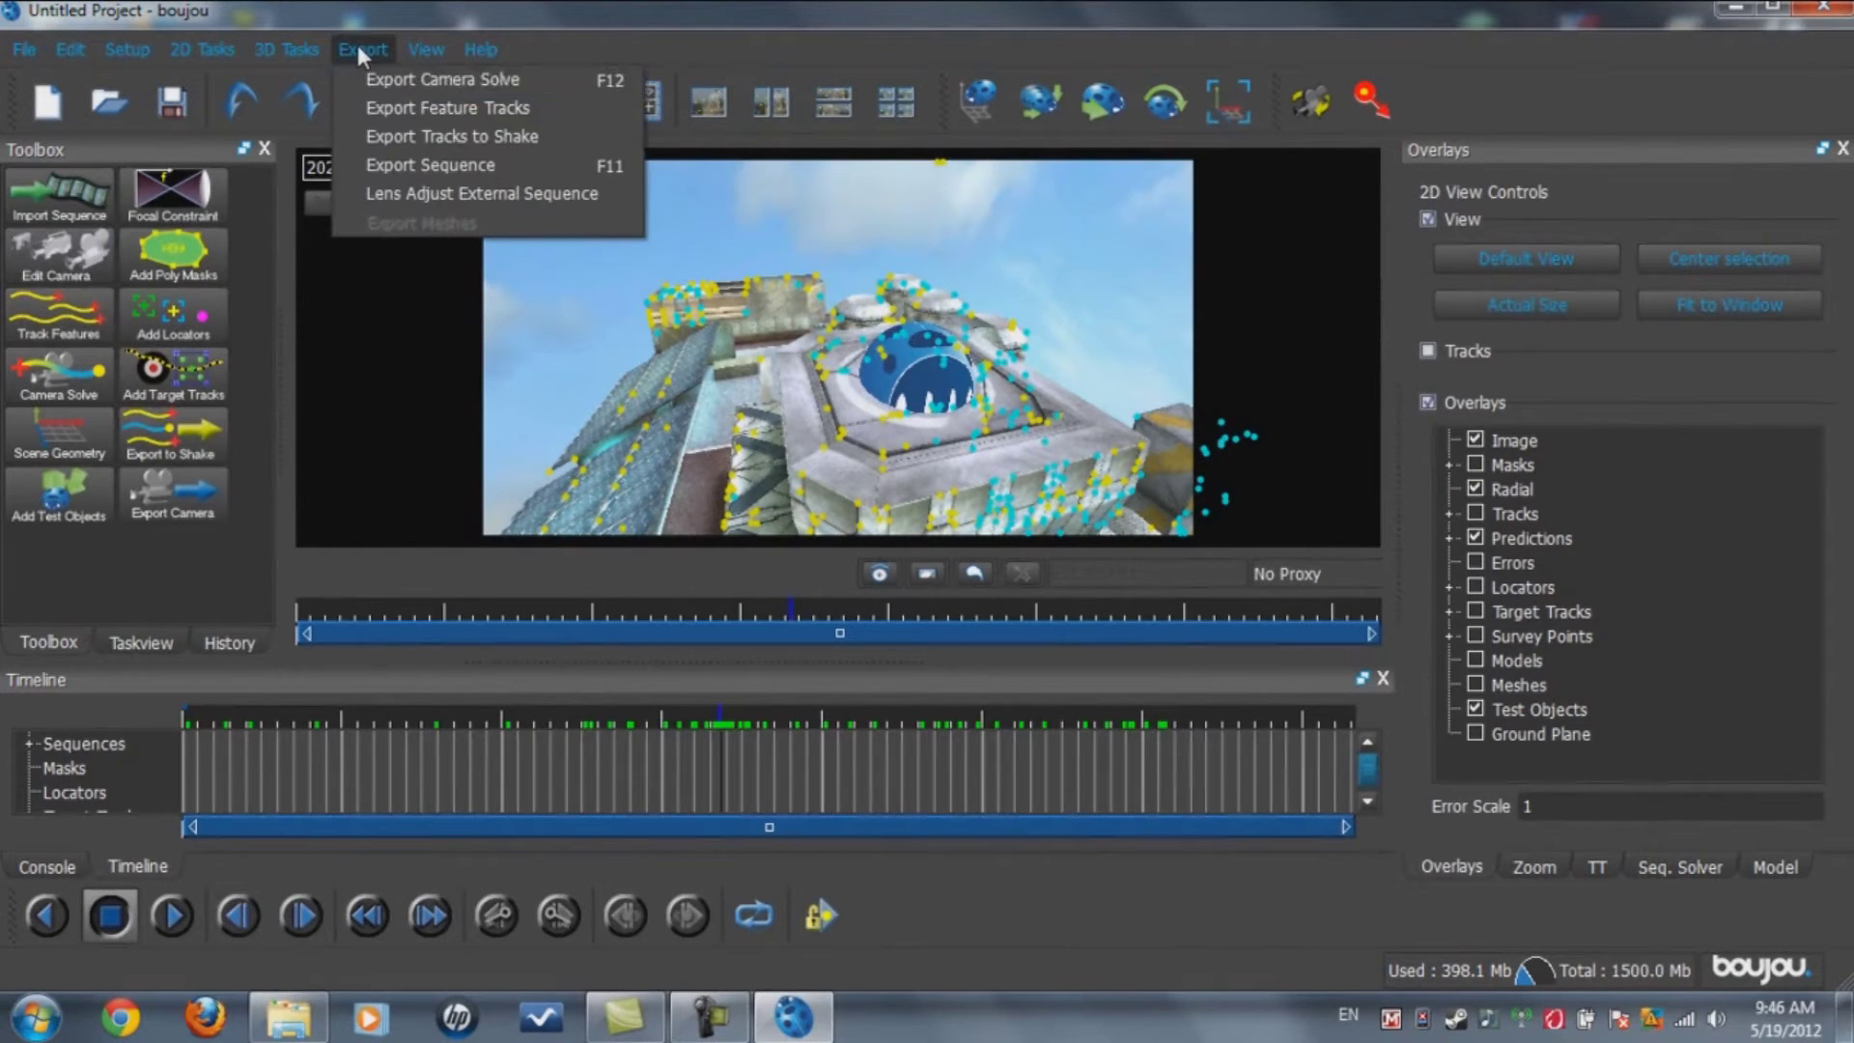
{"action": "left_click", "coordinate": [437, 84]}
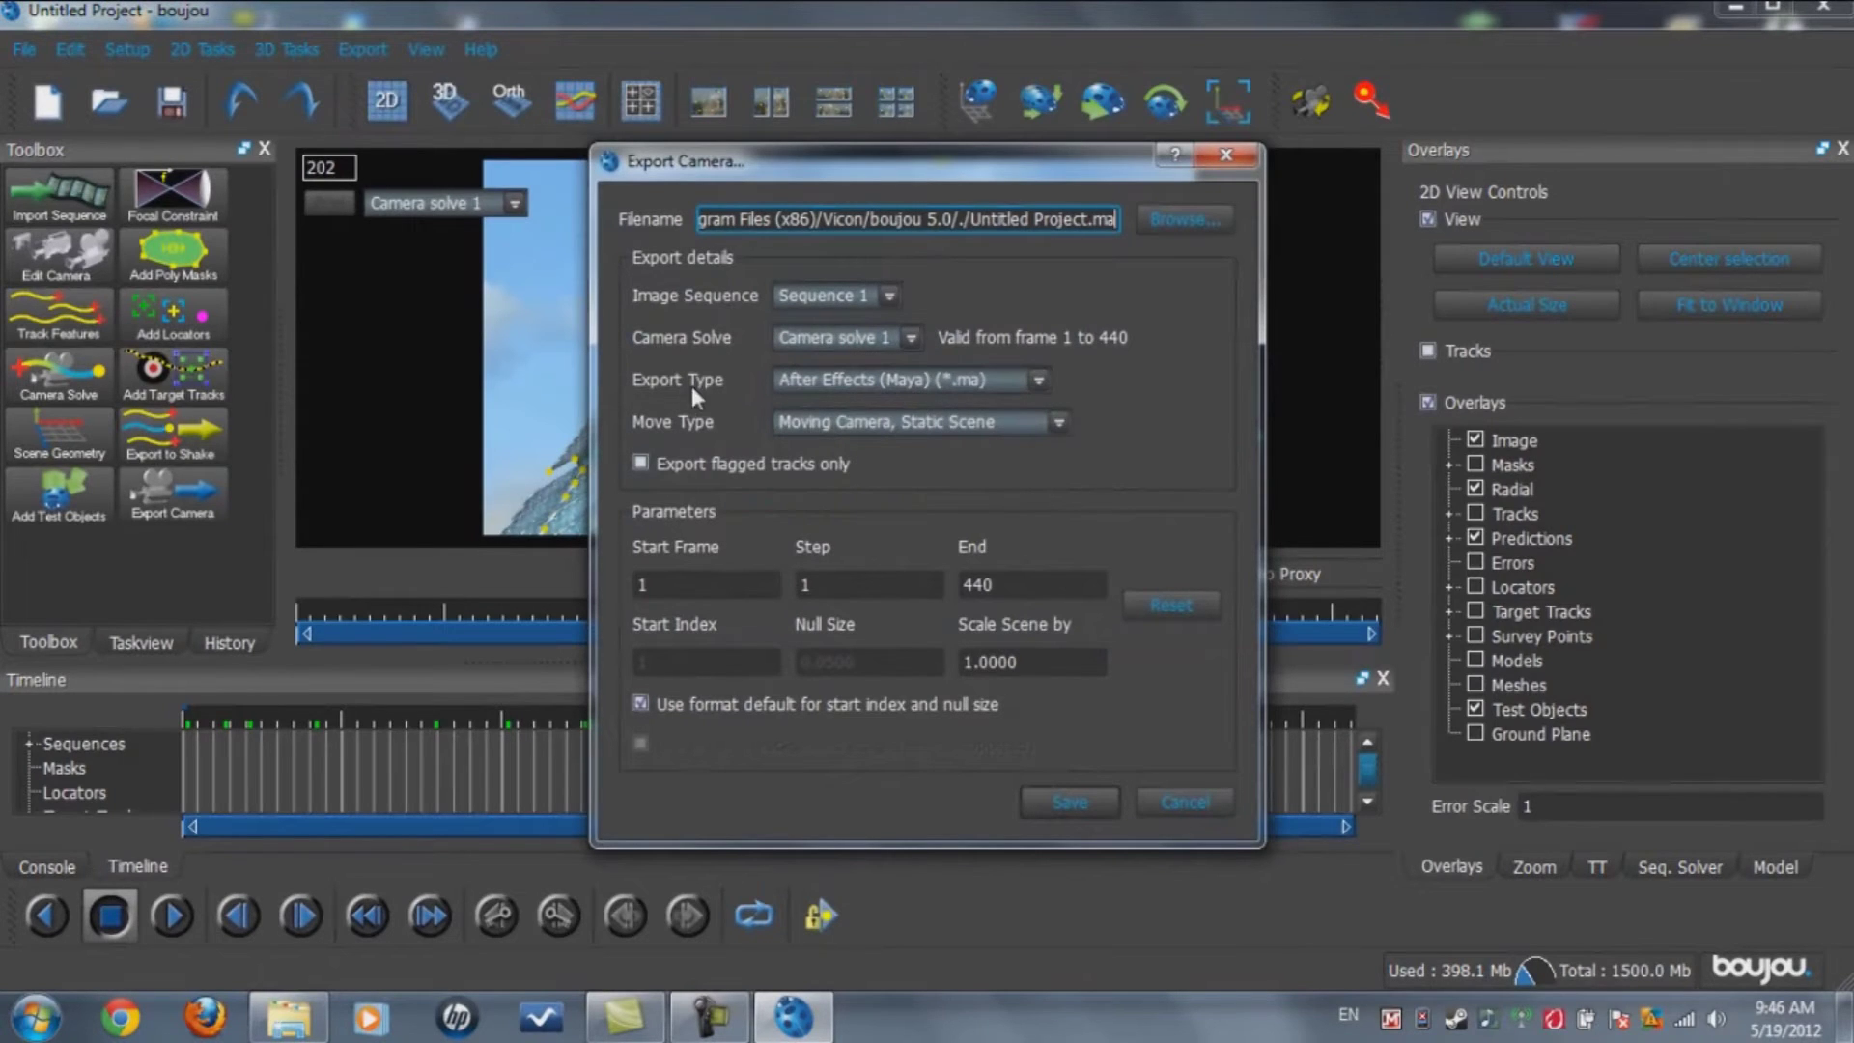
{"action": "left_click", "coordinate": [966, 380]}
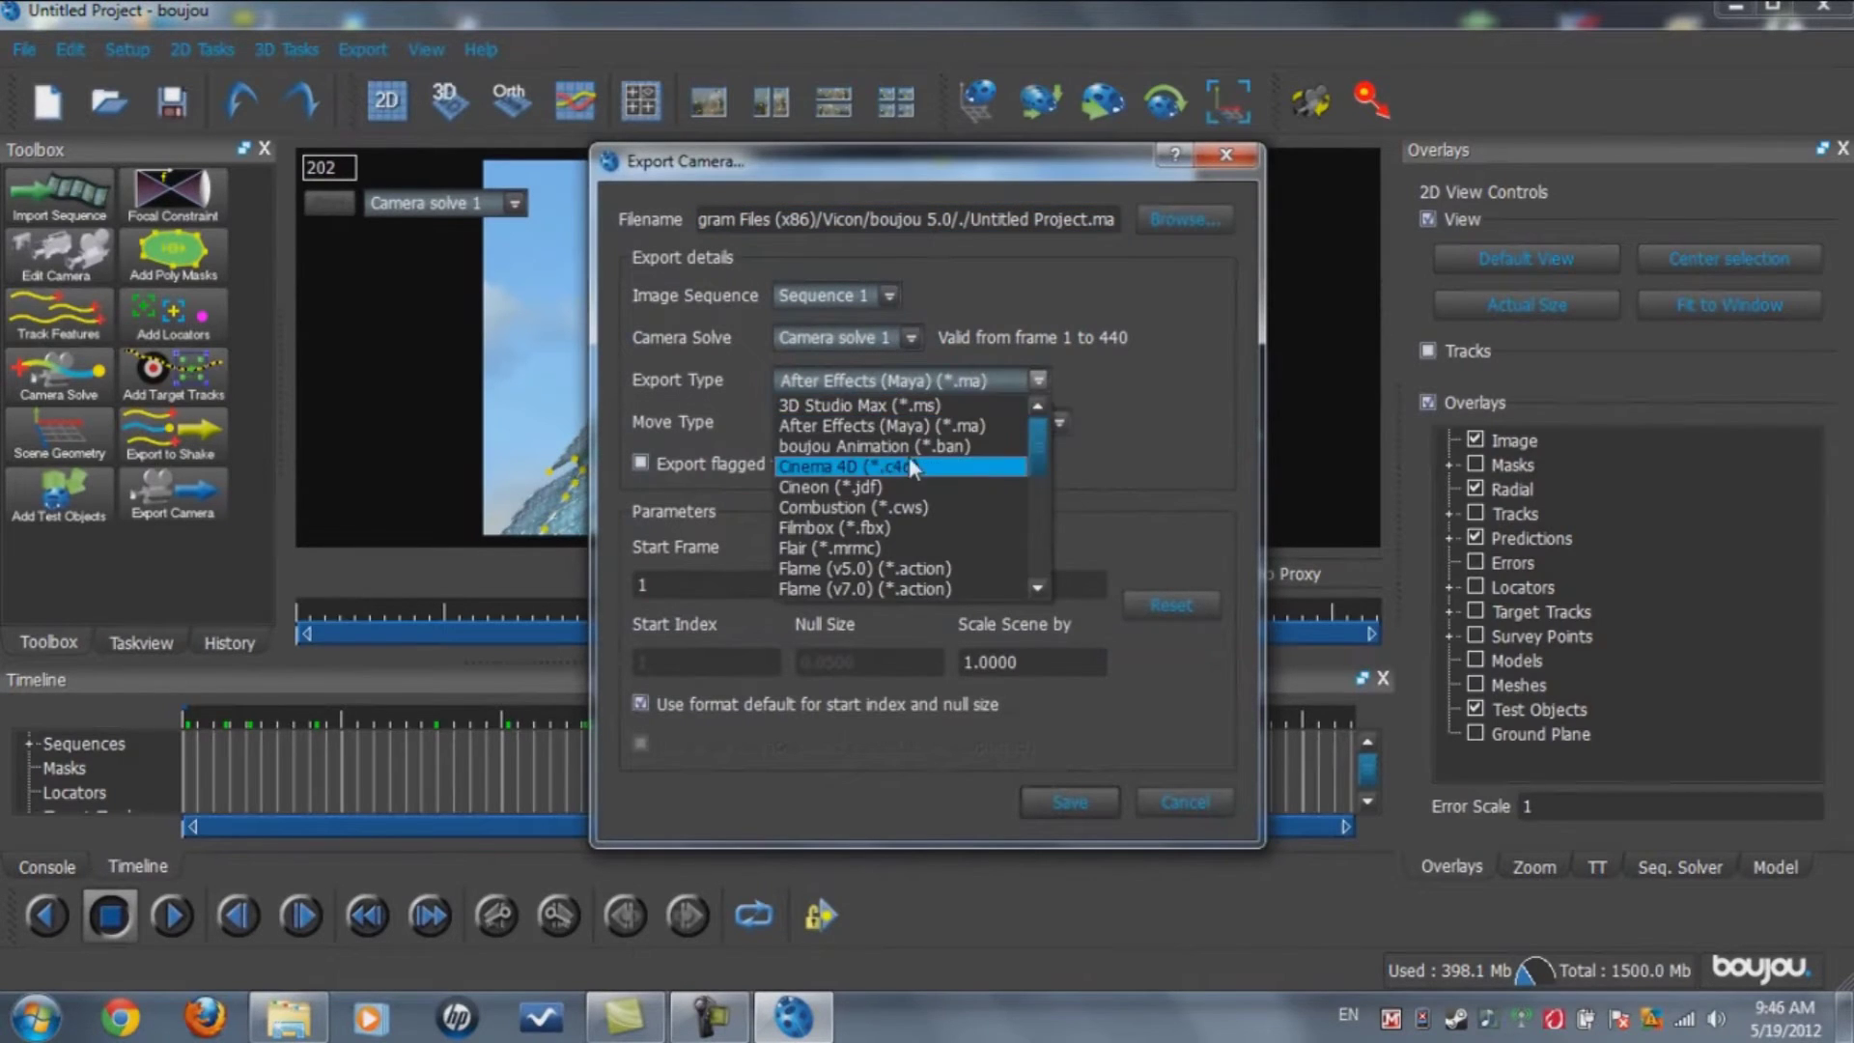
{"action": "left_click", "coordinate": [877, 465]}
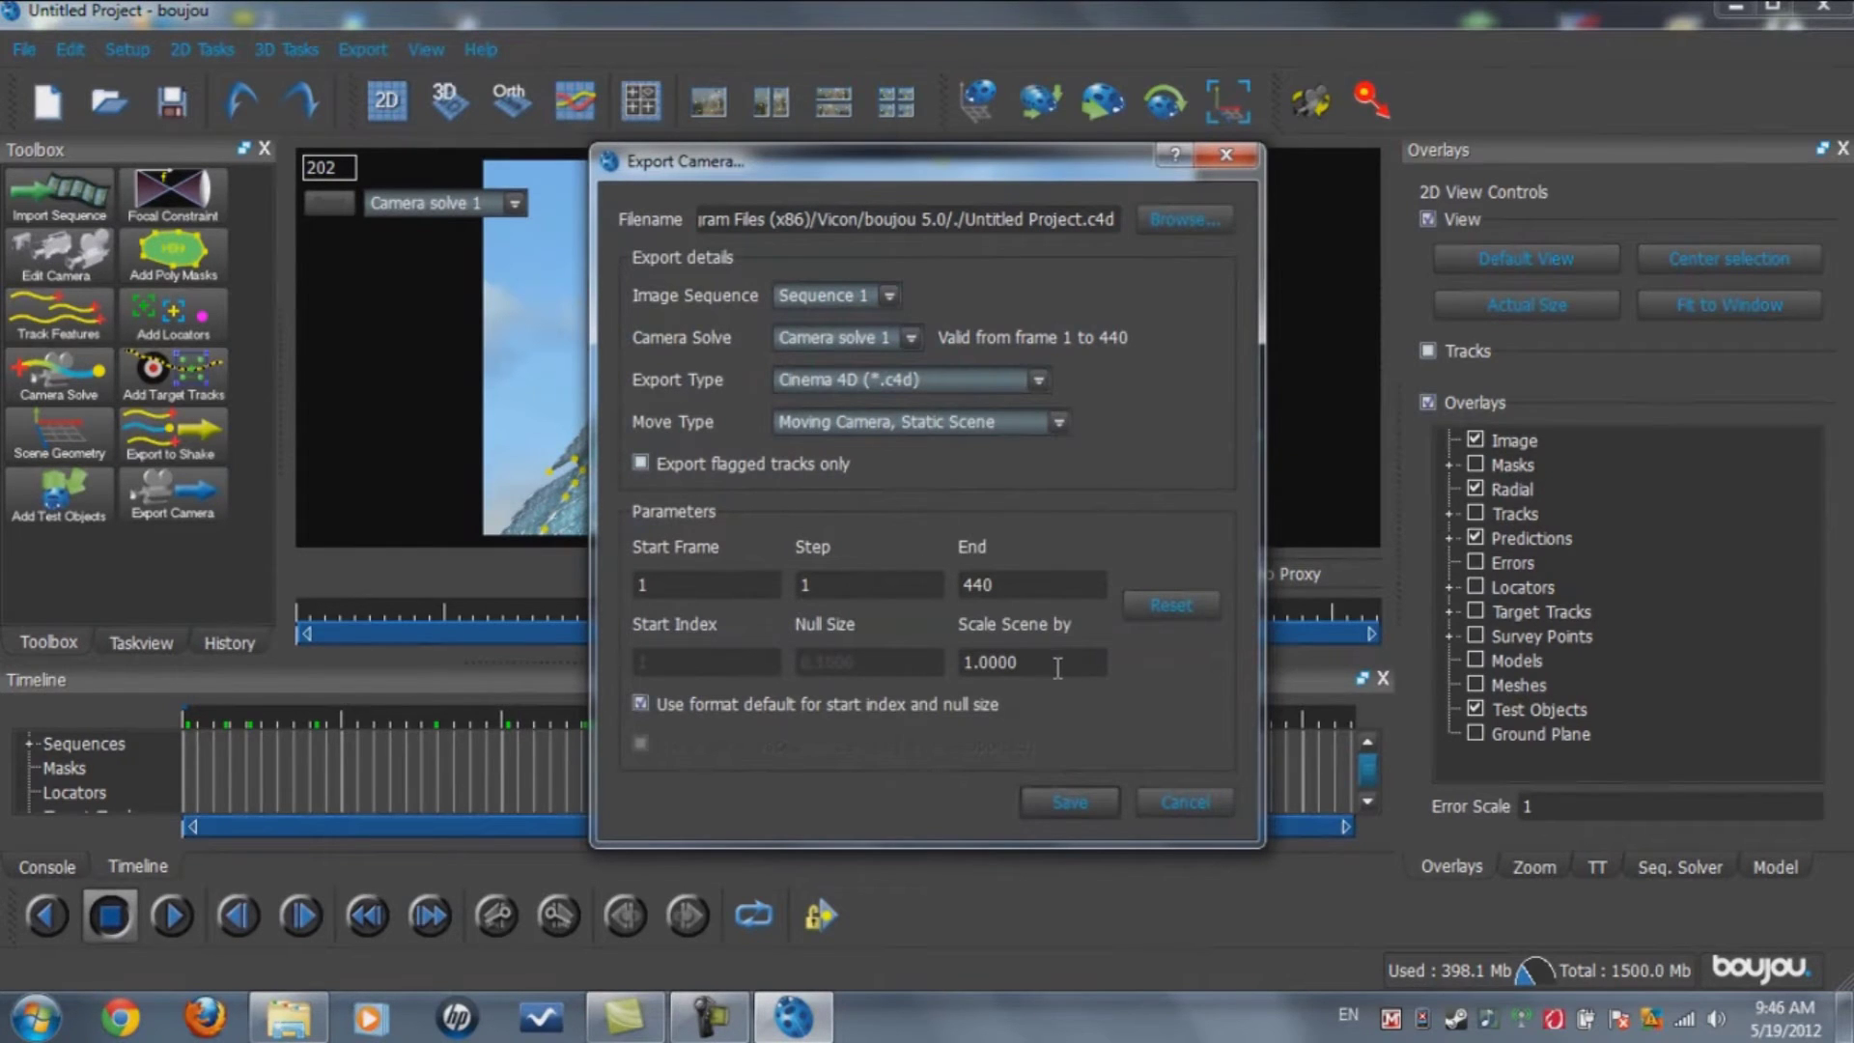
{"action": "left_click_drag", "start_coordinate": [1056, 669], "coordinate": [906, 669]}
{"action": "type", "text": "100"}
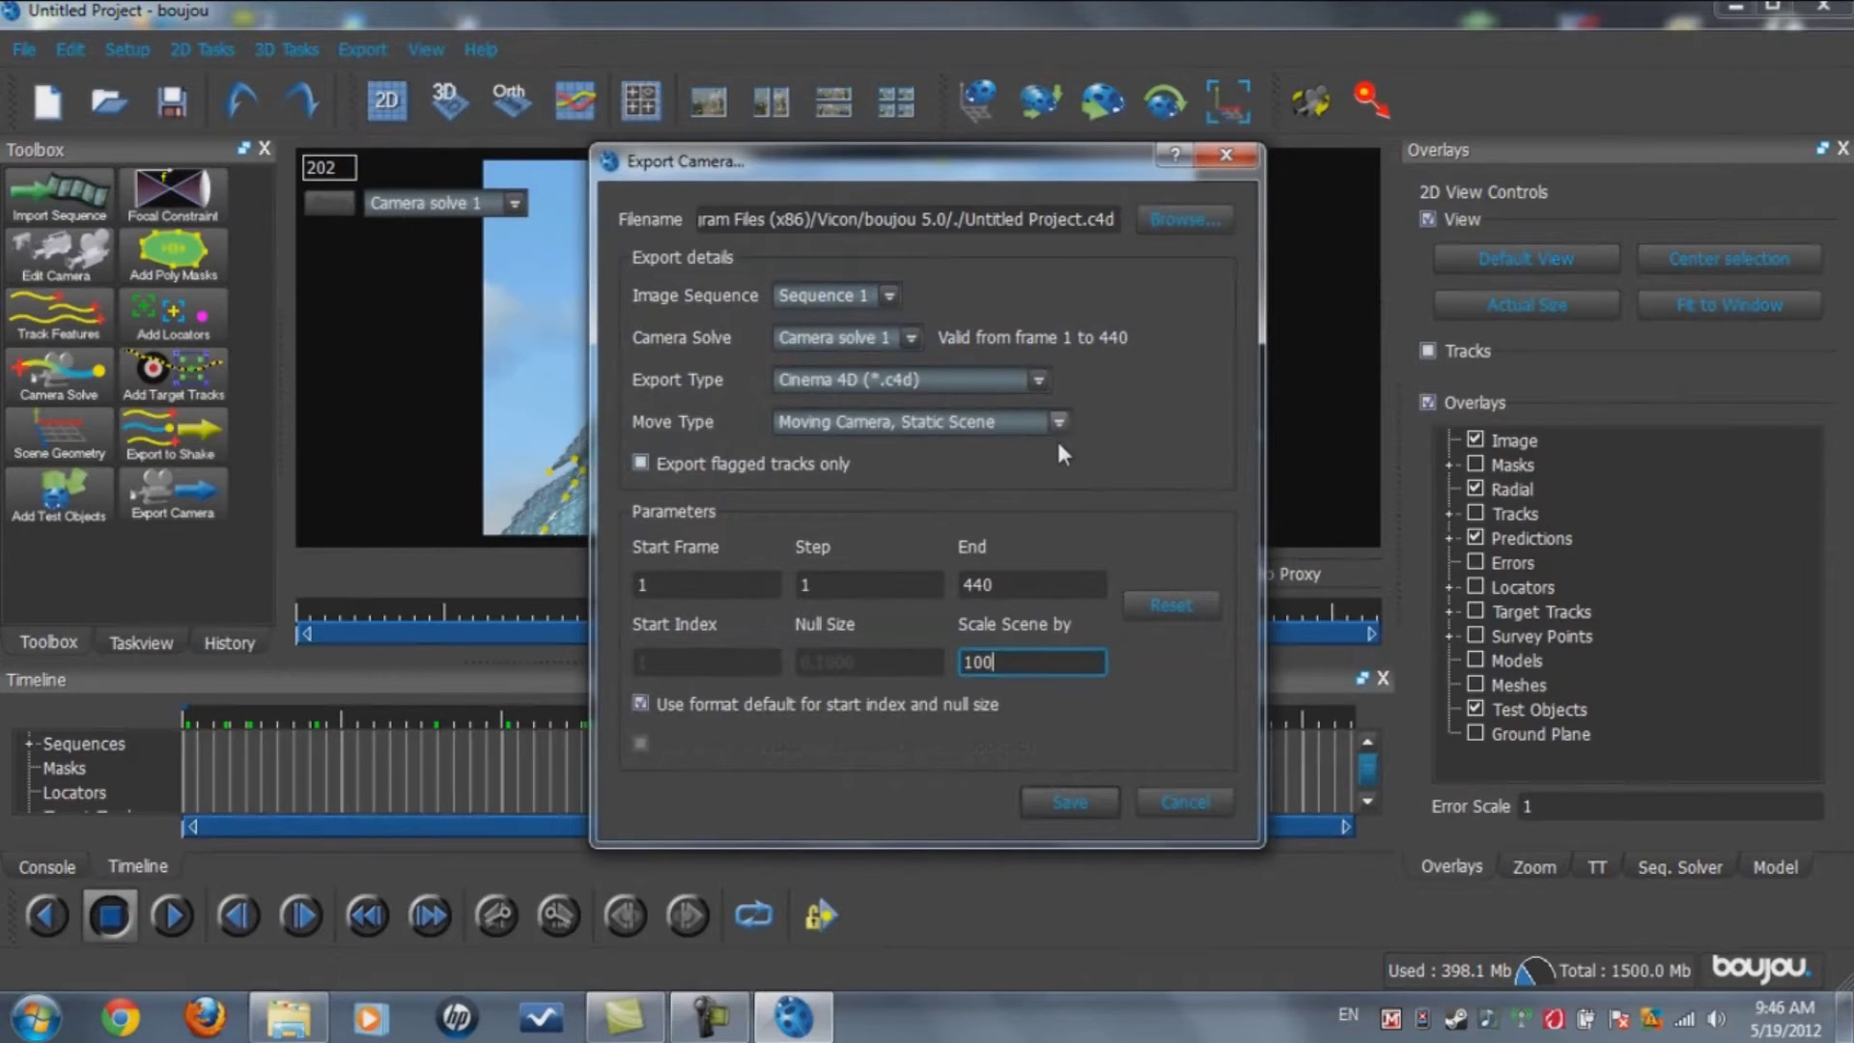
{"action": "left_click", "coordinate": [1081, 800]}
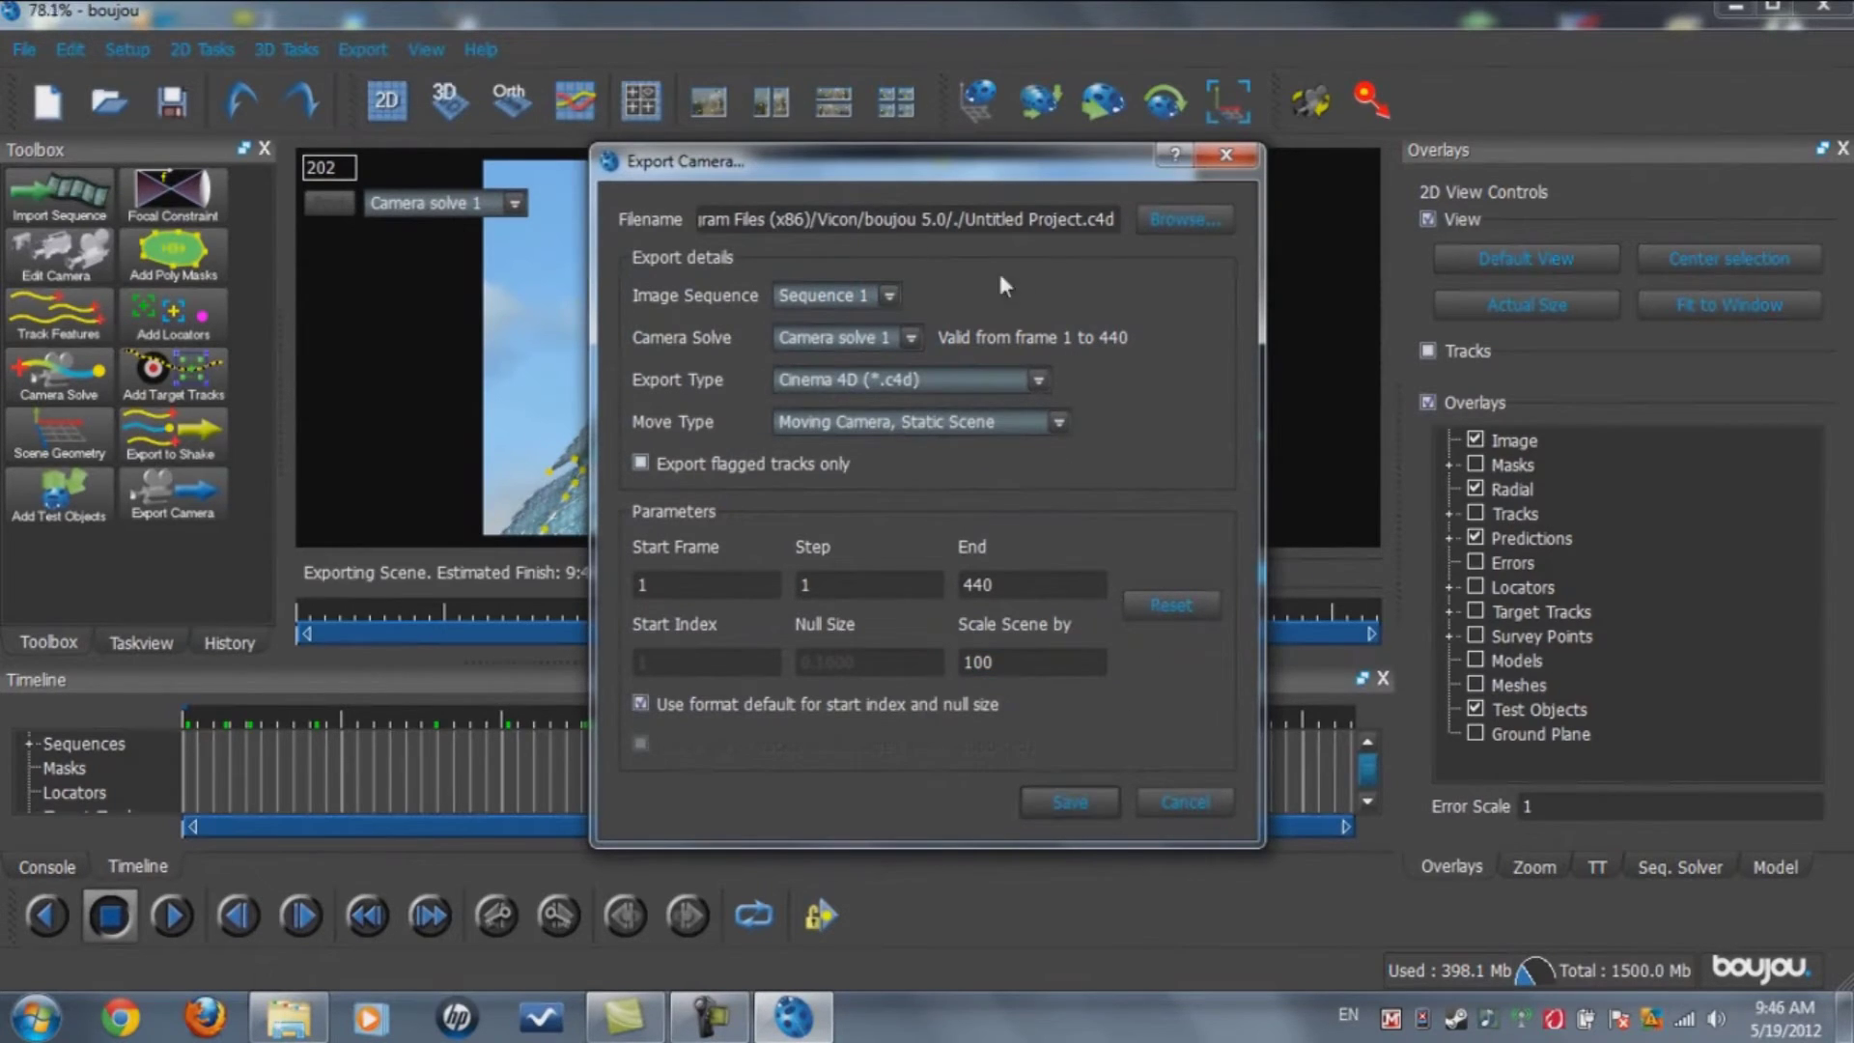
Set the camera export's save location to the Desktop
{"action": "left_click", "coordinate": [351, 48]}
{"action": "left_click", "coordinate": [372, 72]}
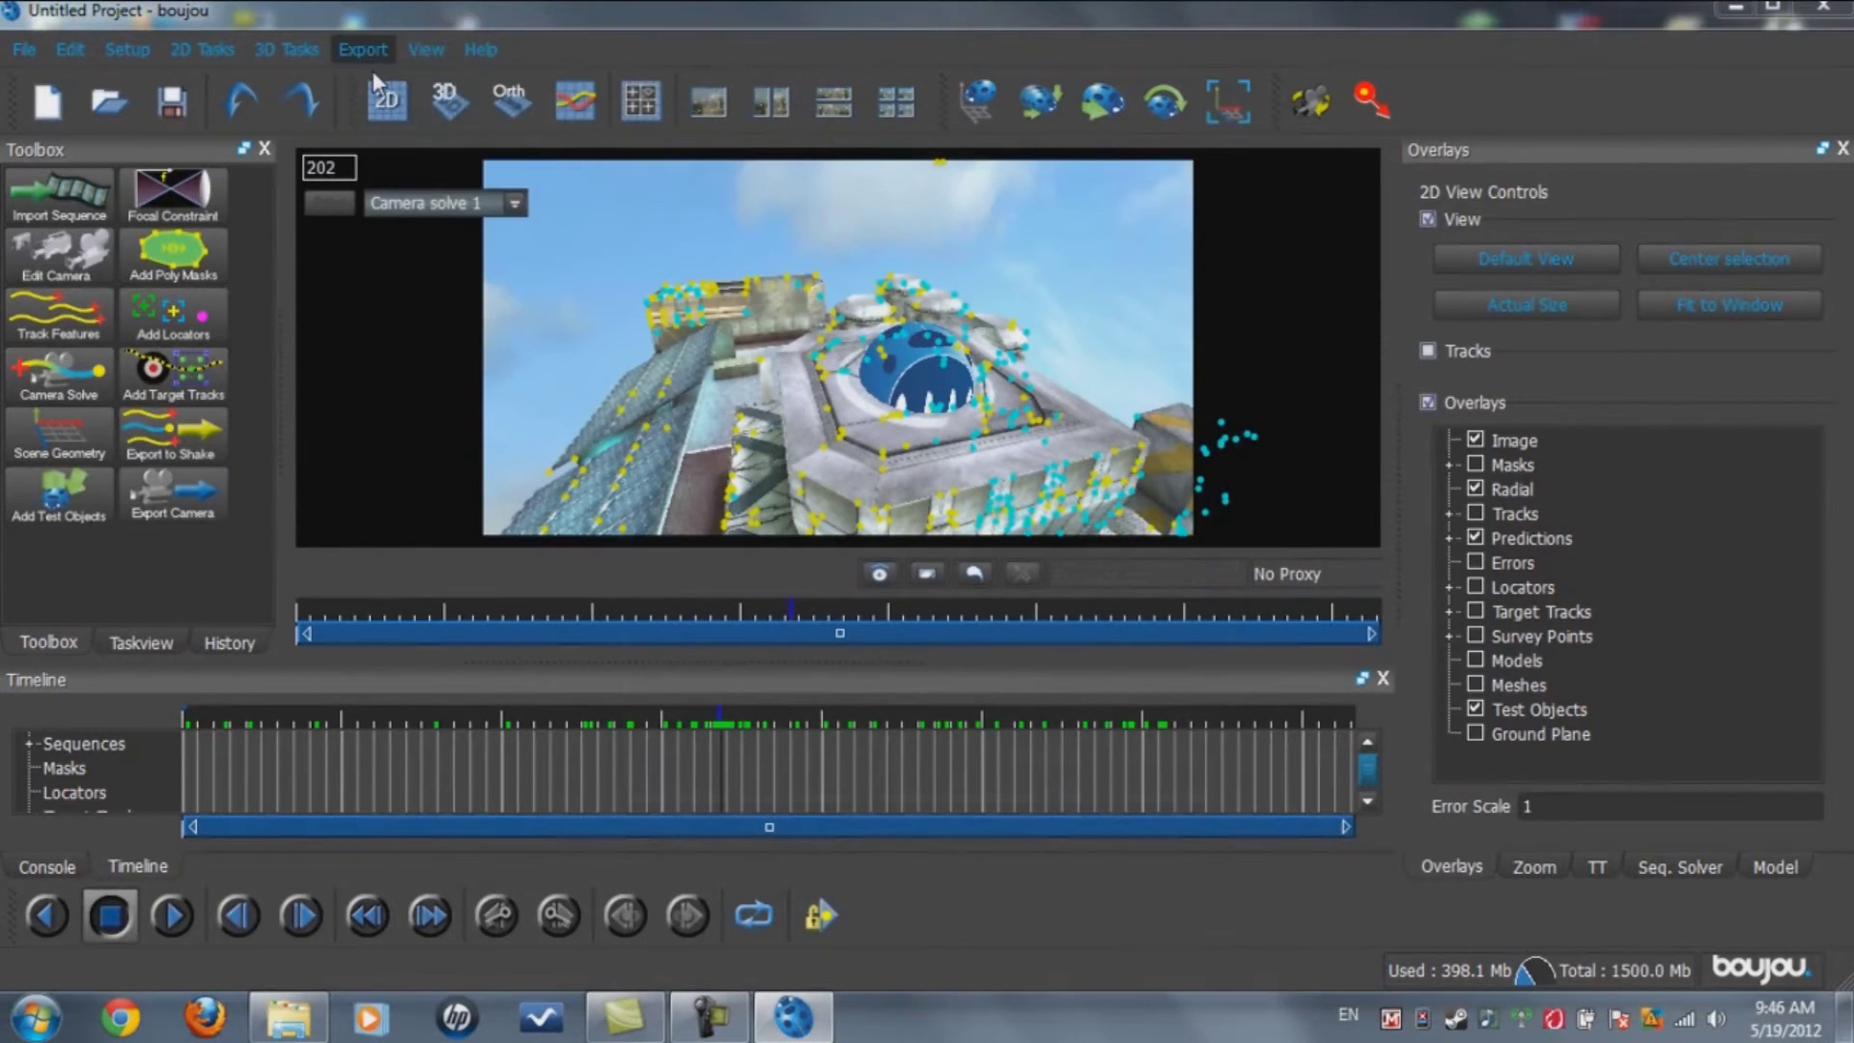
{"action": "left_click", "coordinate": [1195, 228]}
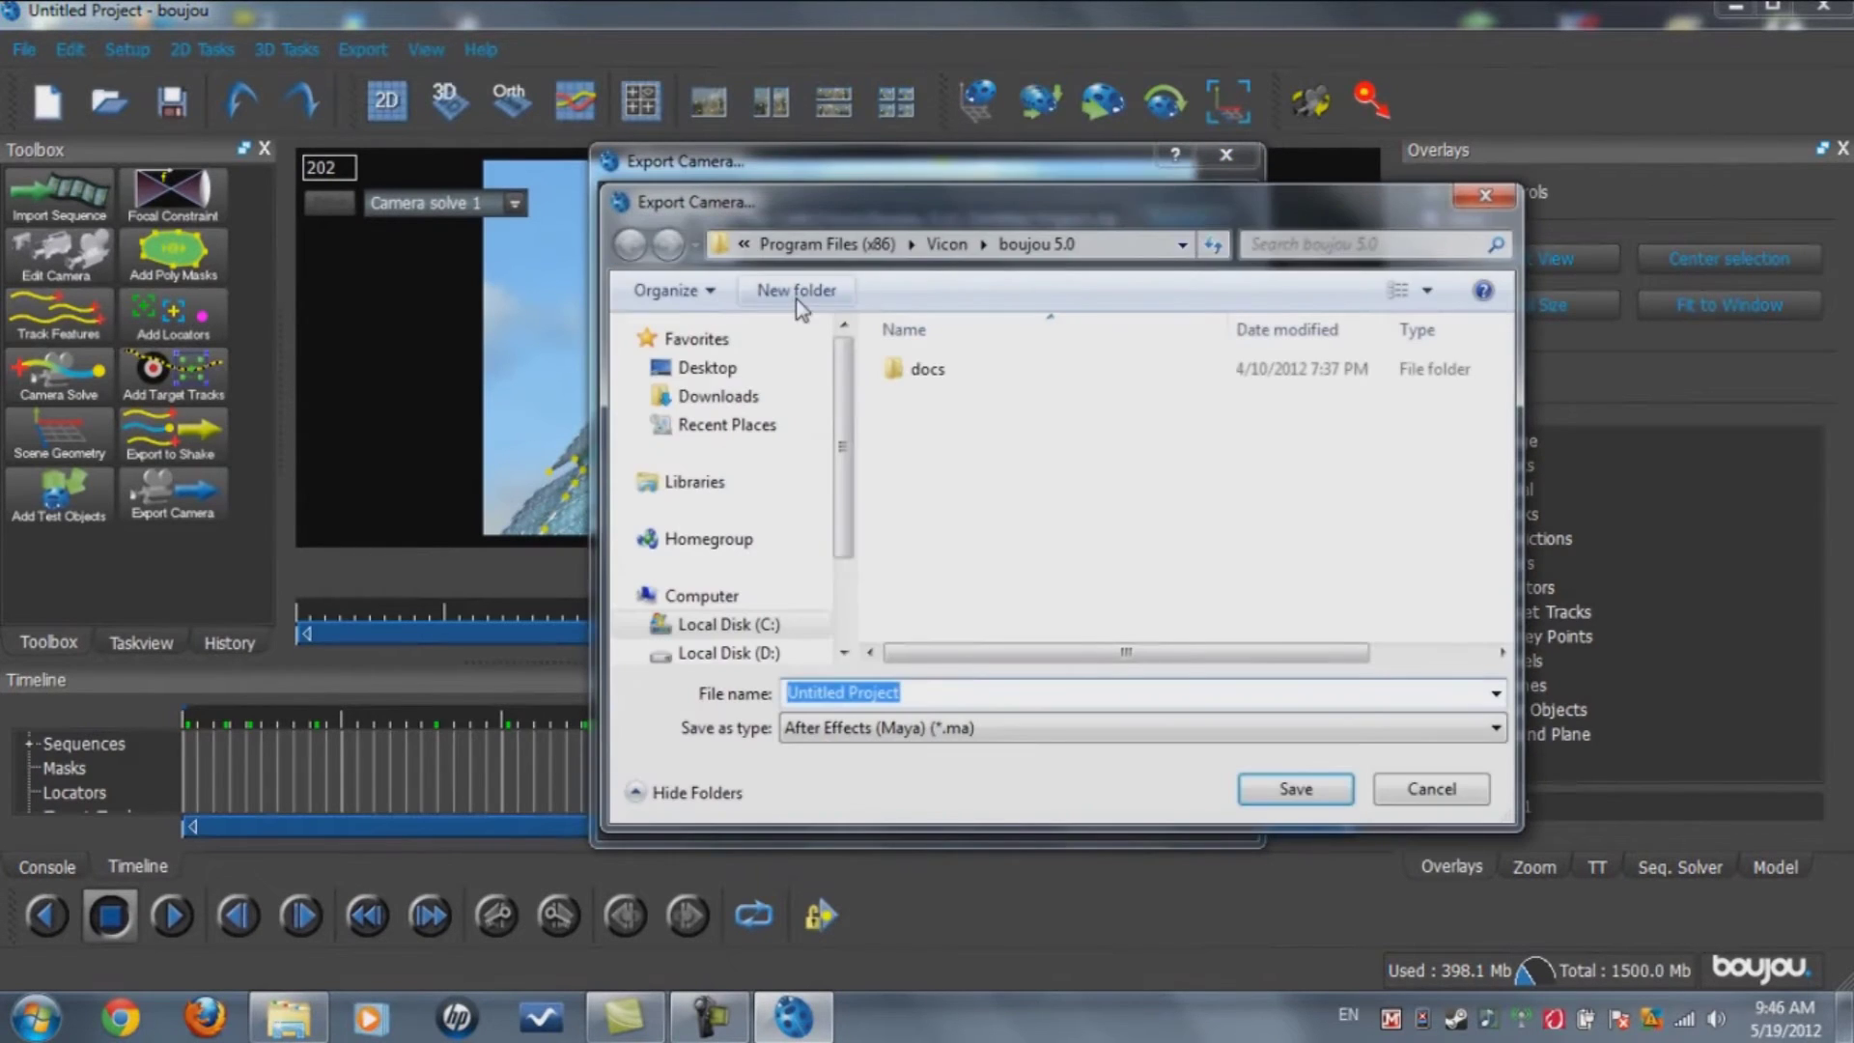
{"action": "left_click", "coordinate": [705, 373]}
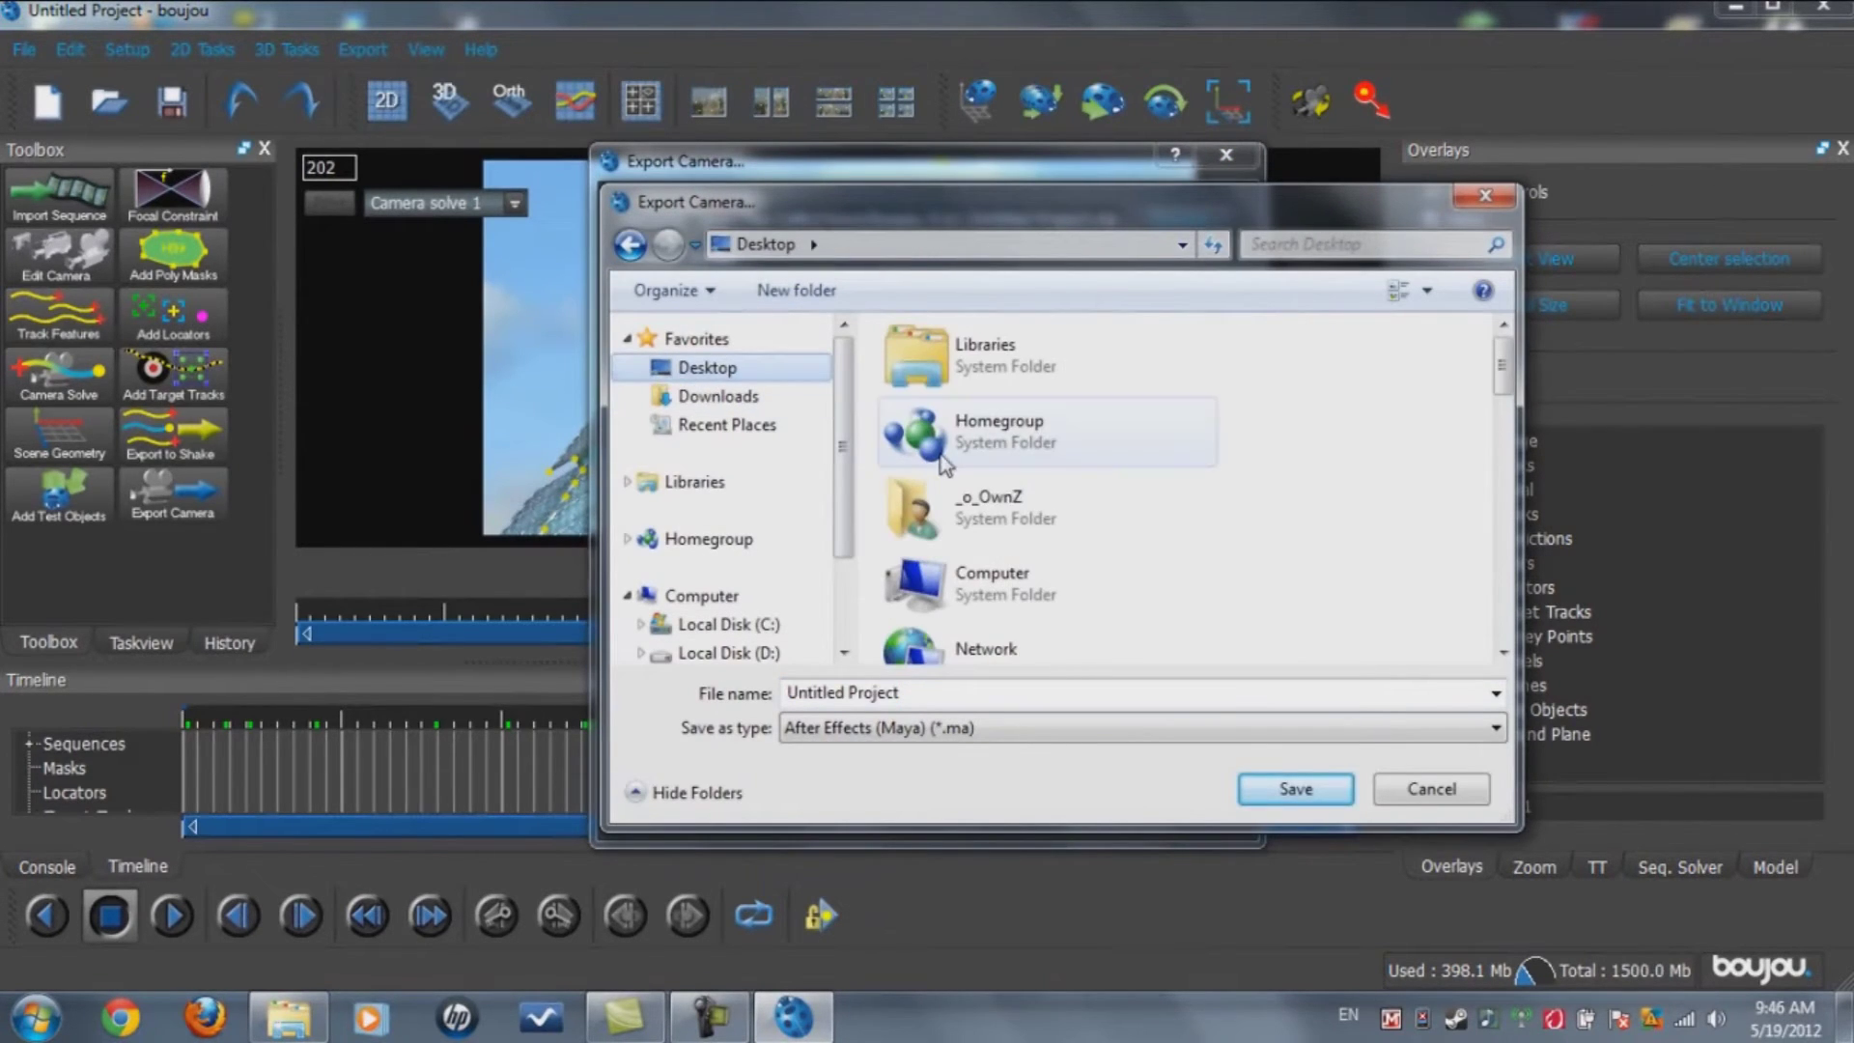
{"action": "left_click", "coordinate": [1431, 789]}
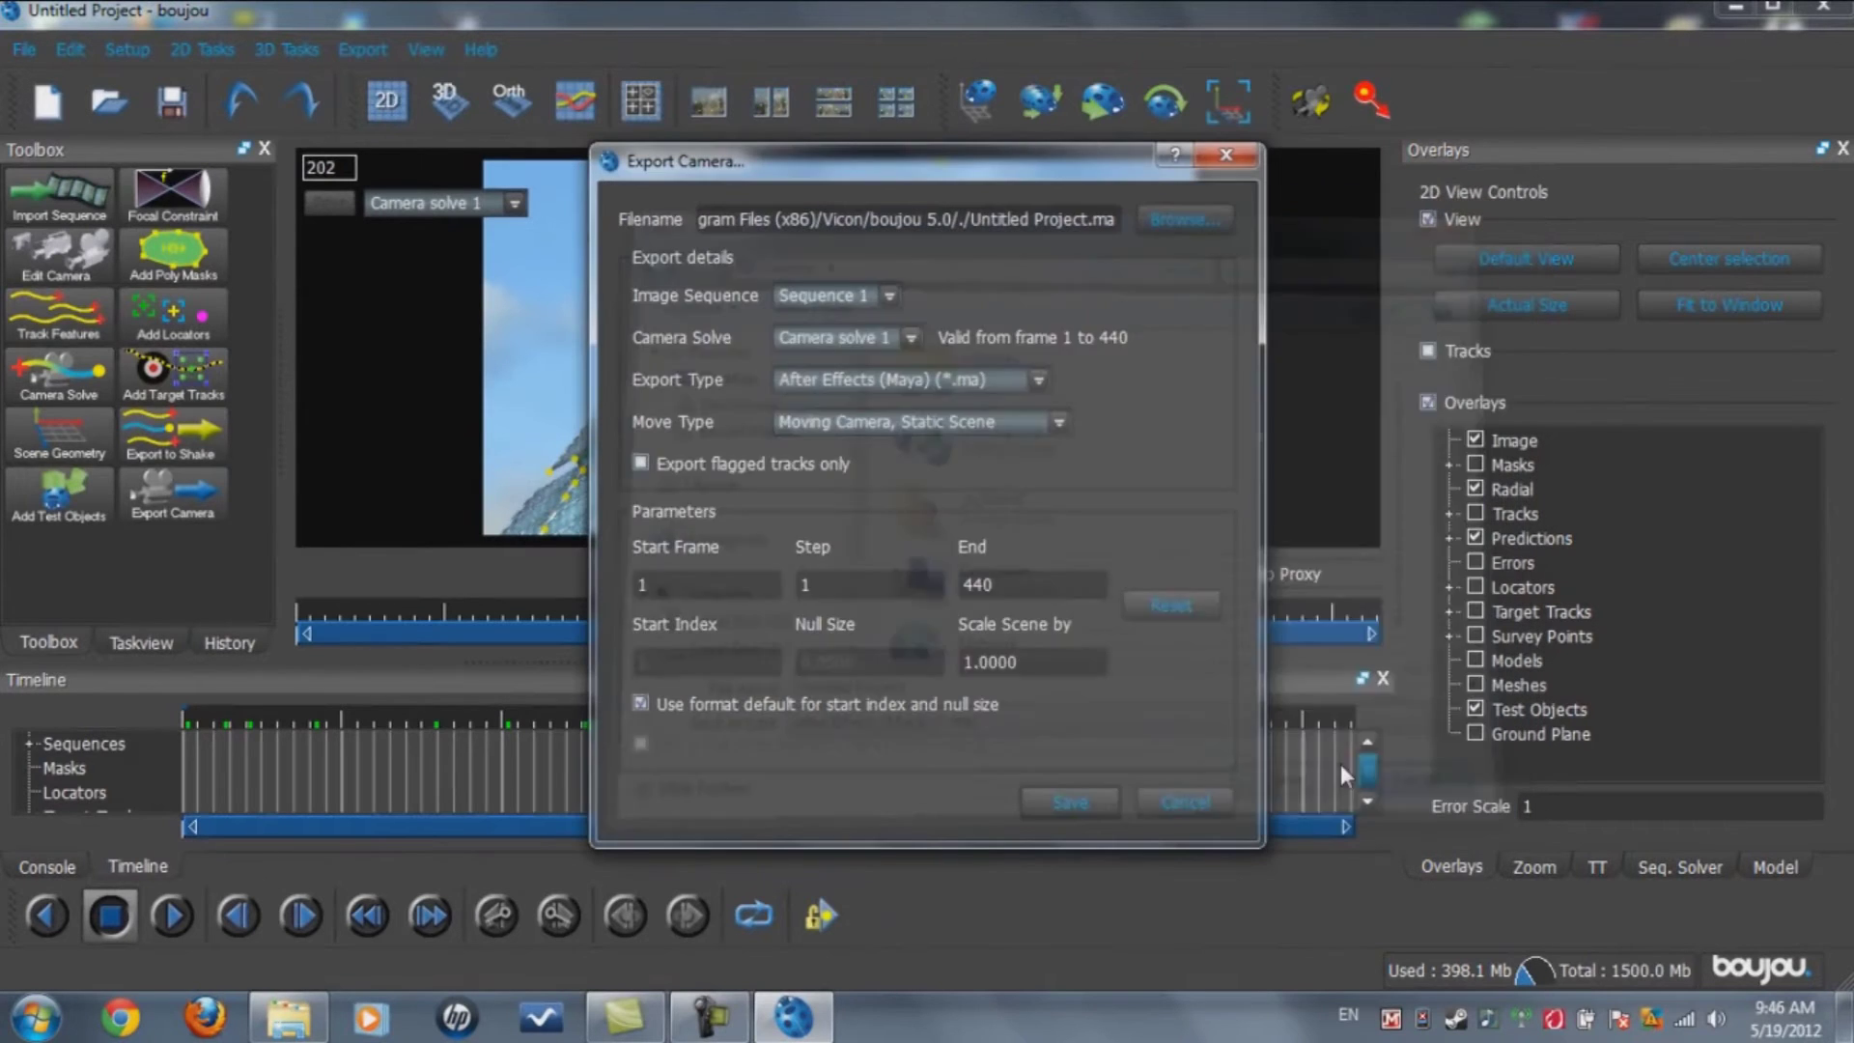
{"action": "left_click", "coordinate": [1185, 215]}
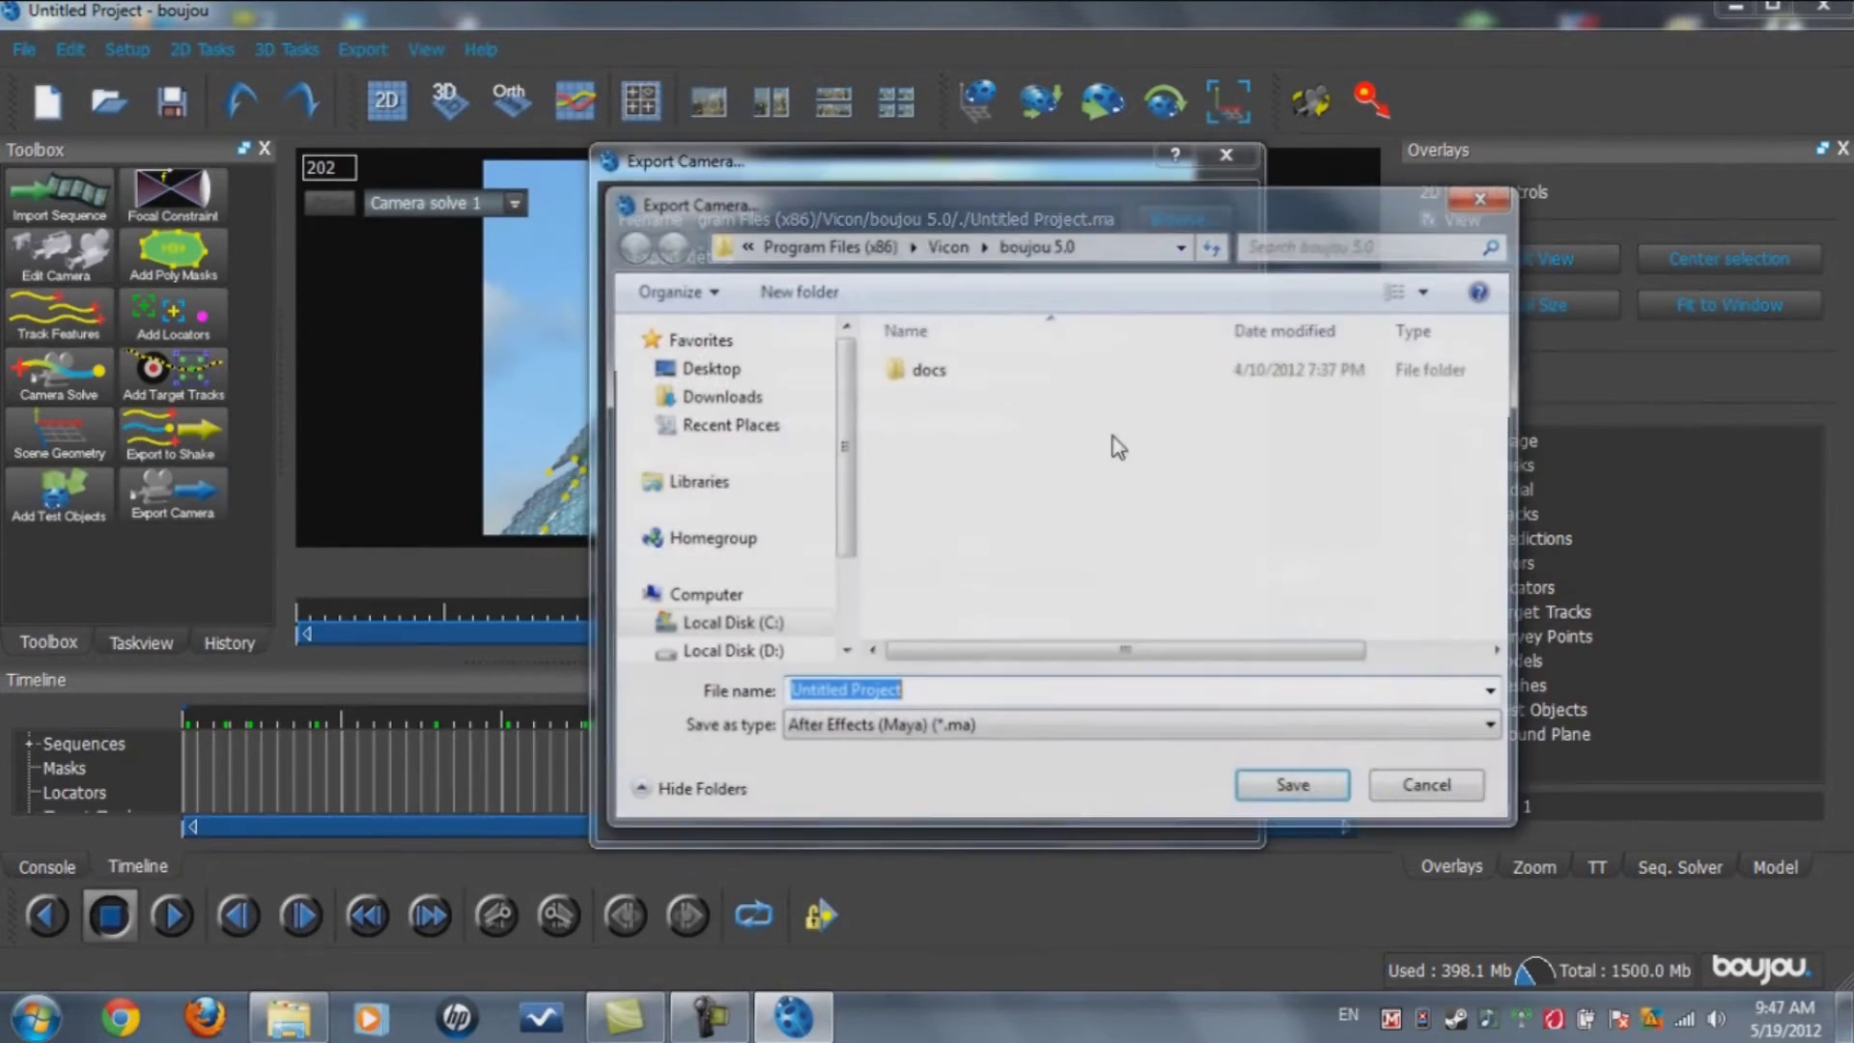
{"action": "left_click", "coordinate": [707, 371]}
{"action": "left_click", "coordinate": [1296, 789]}
Export as Cinema 4D (*.c4d) with scene scale 100, then close boujou
{"action": "left_click", "coordinate": [925, 381]}
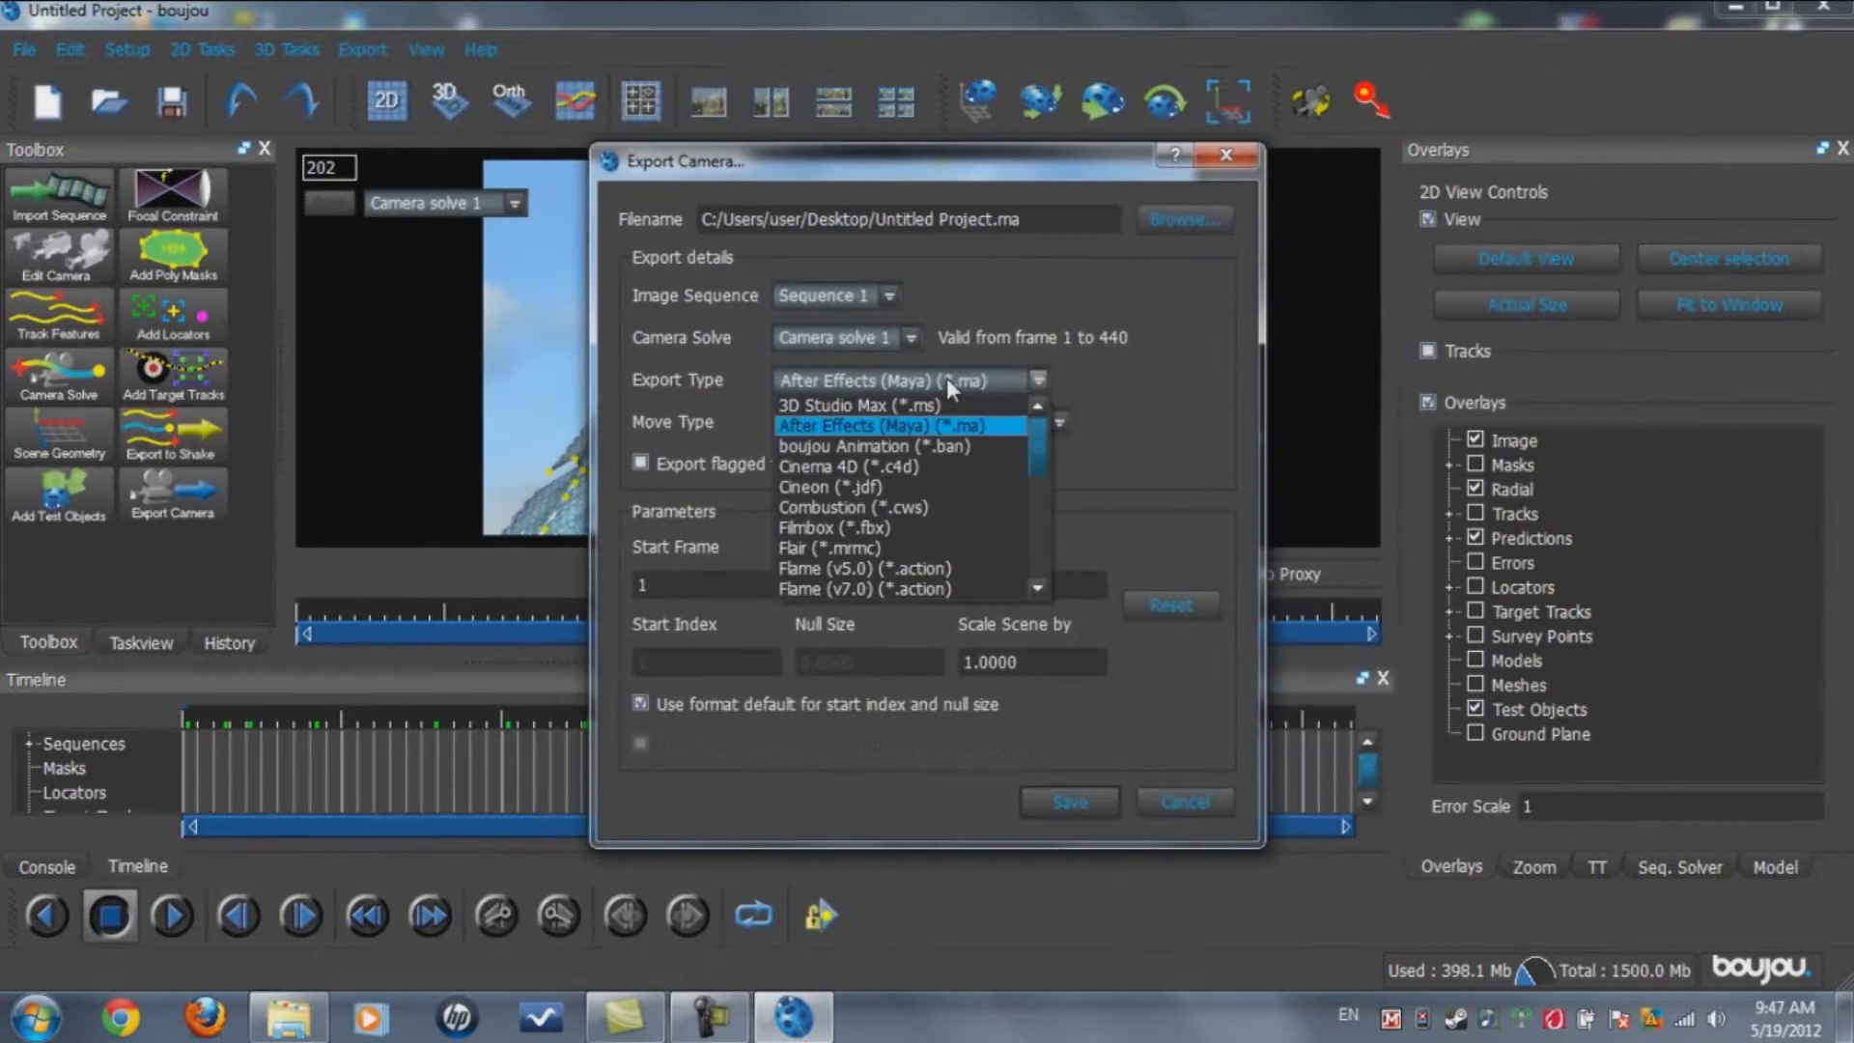
{"action": "left_click", "coordinate": [885, 460]}
{"action": "triple_click", "coordinate": [1047, 654]}
{"action": "type", "text": "1"}
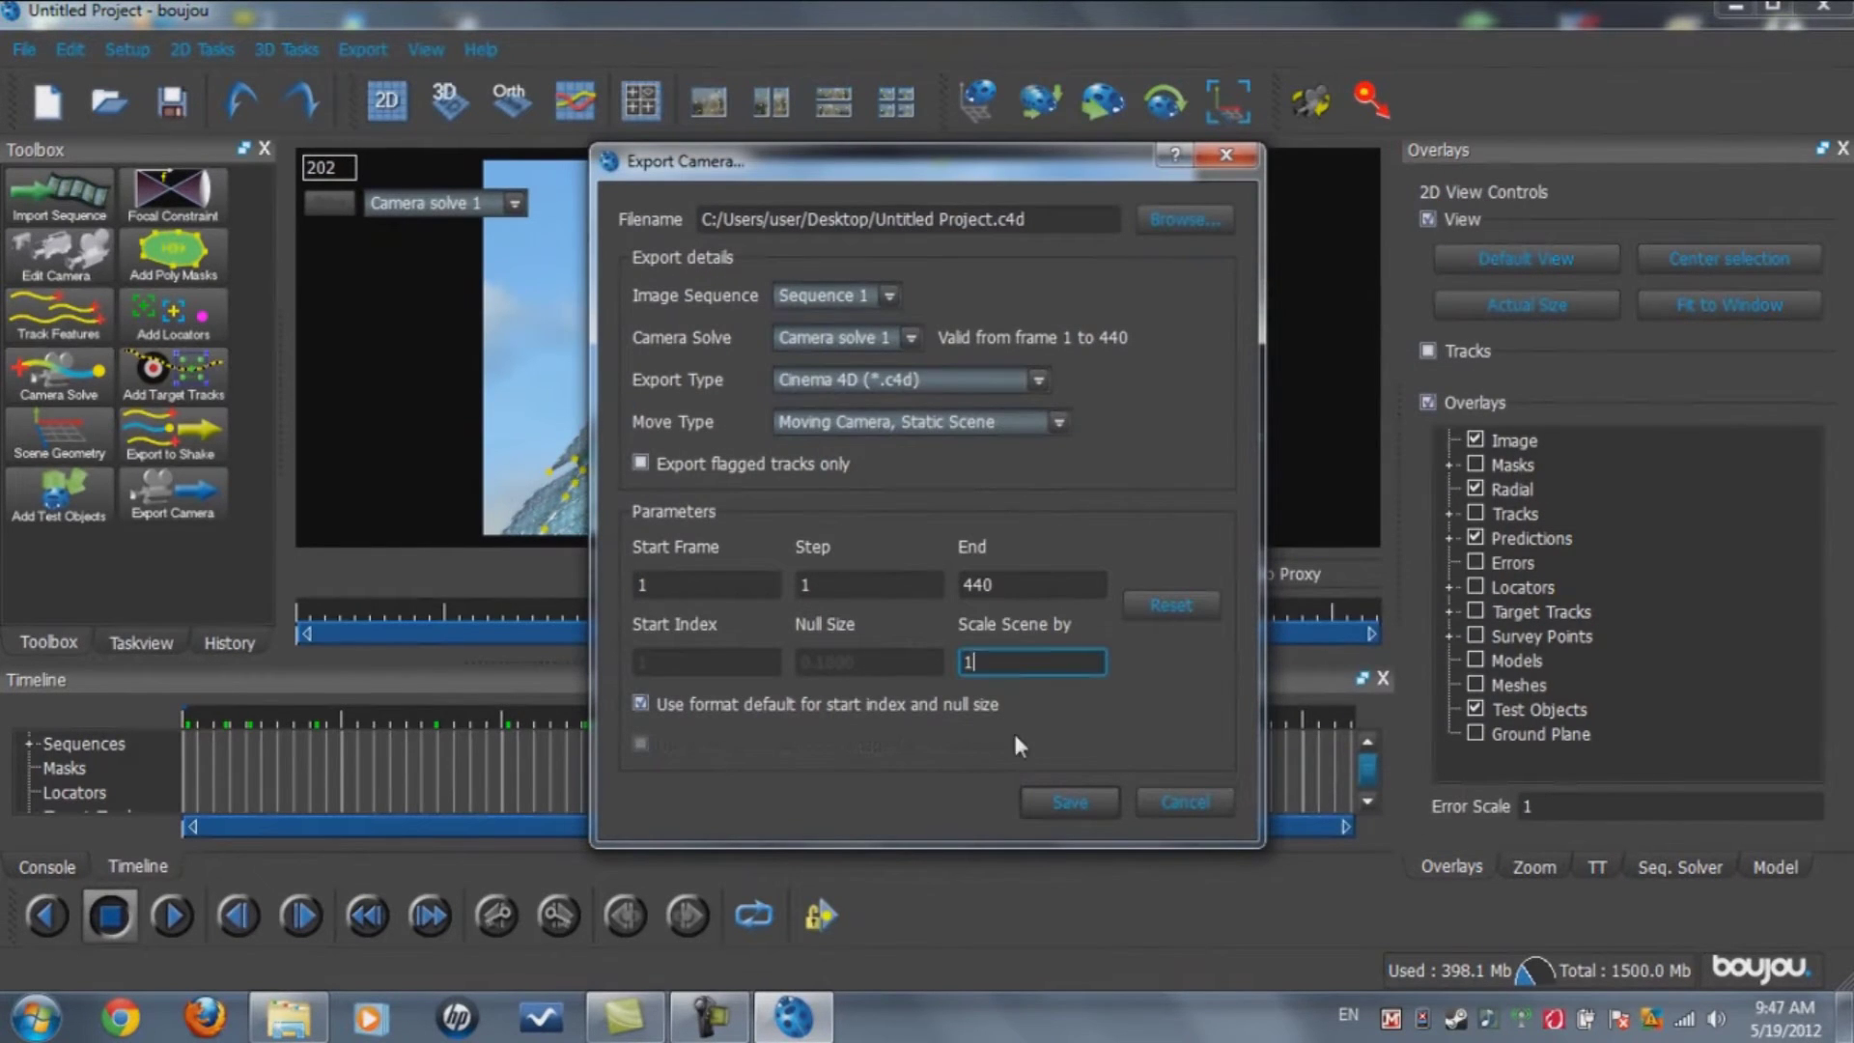
{"action": "left_click", "coordinate": [1076, 803]}
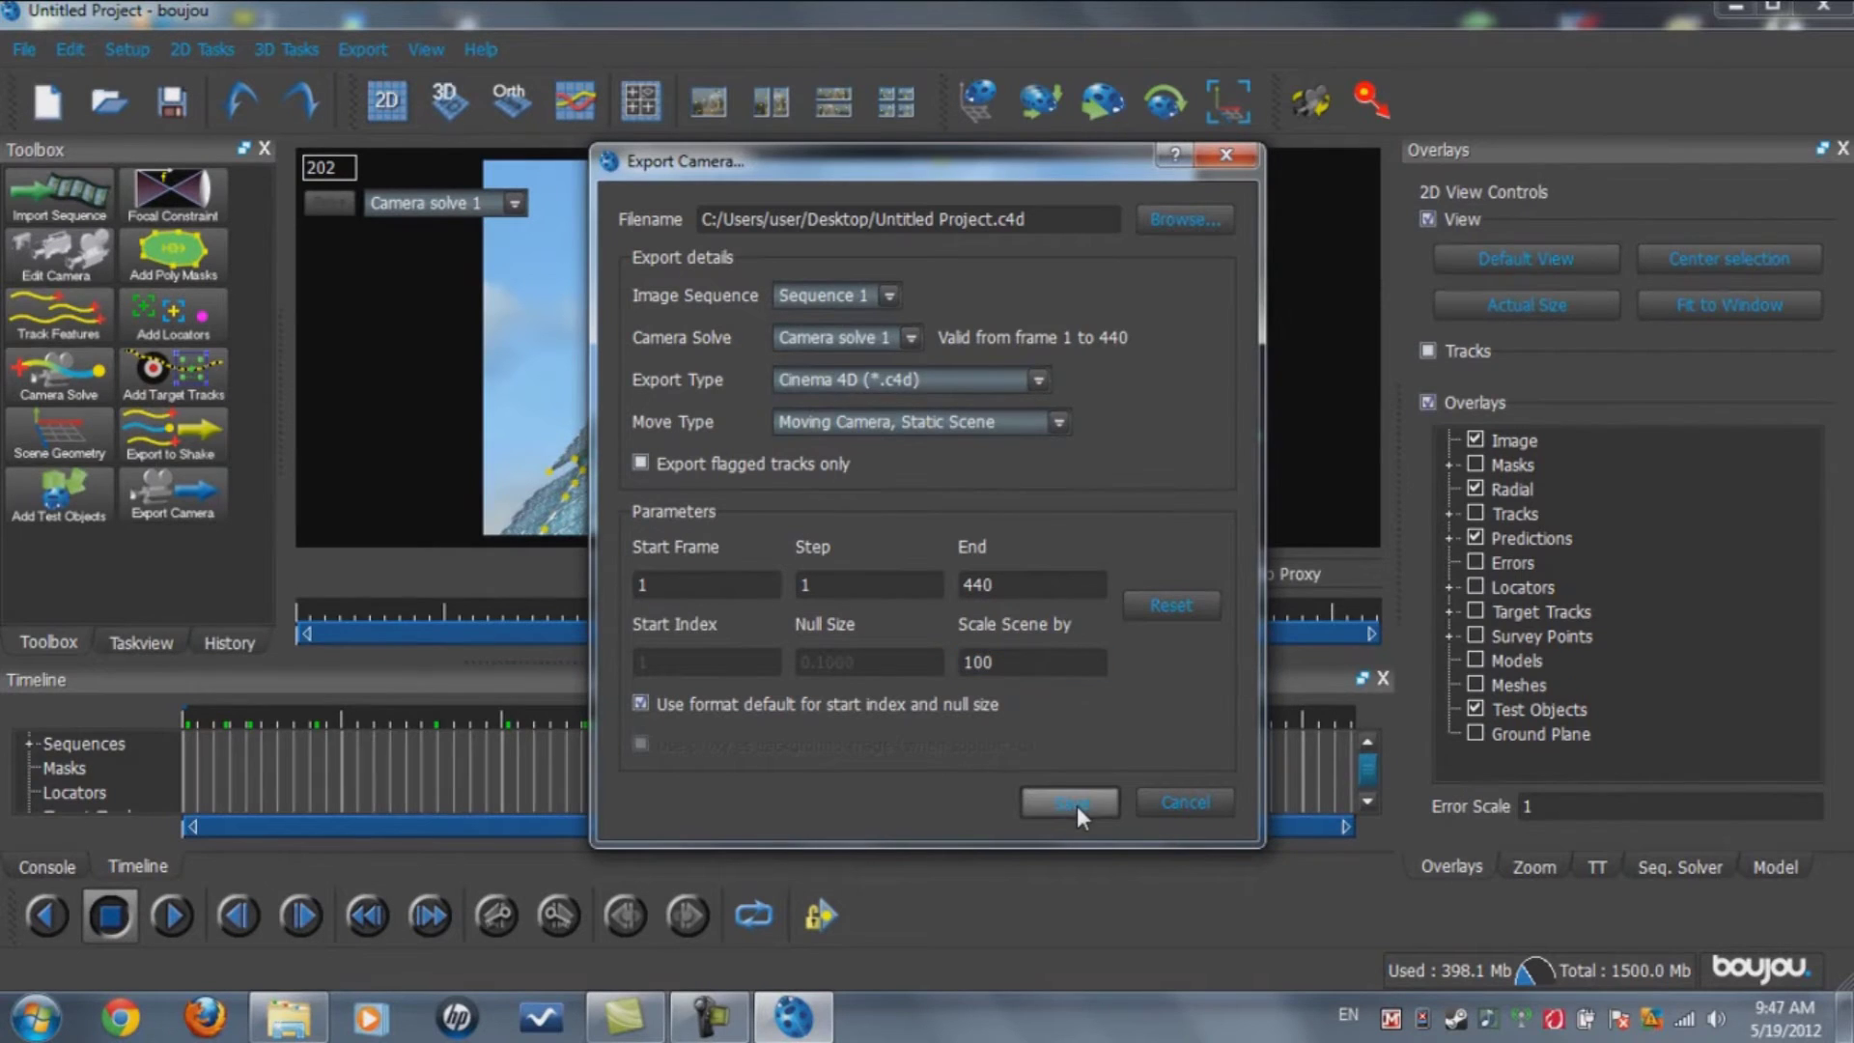
{"action": "key", "text": "super+d"}
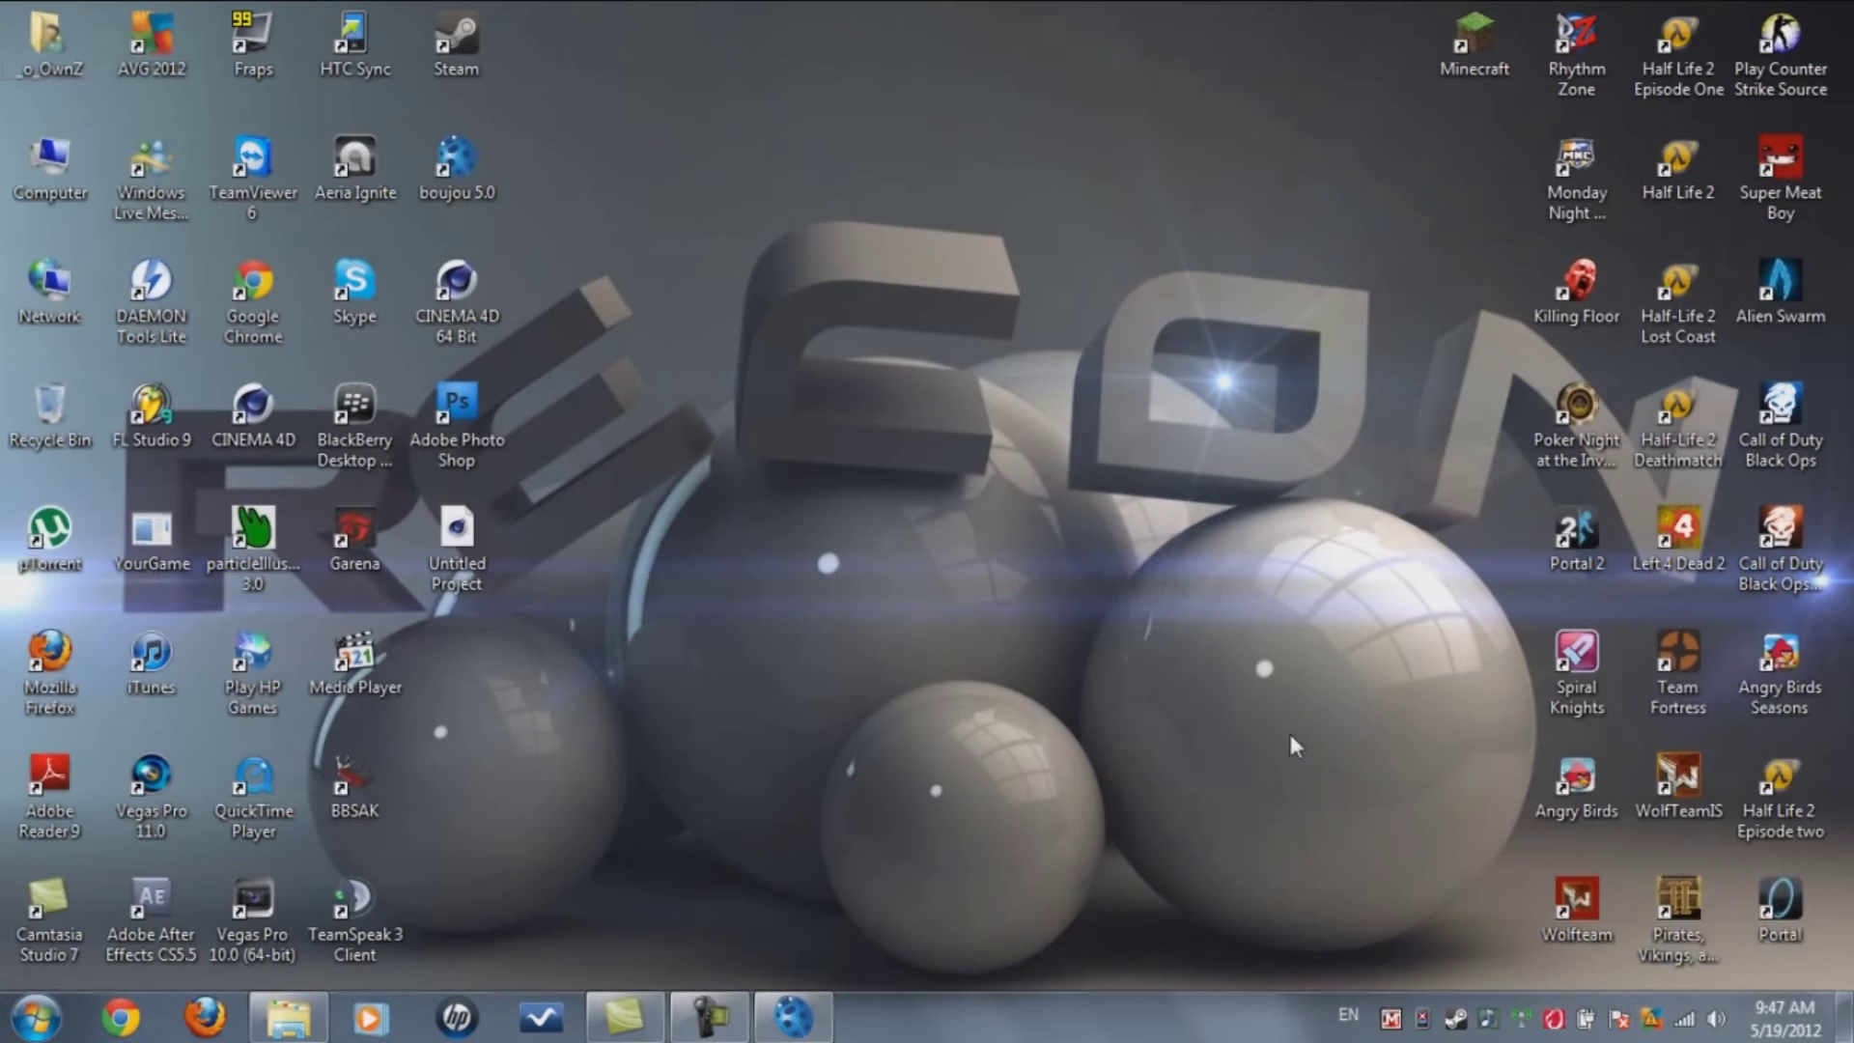
Open Untitled Project.c4d from the desktop in Cinema 4D, accepting the import settings
{"action": "double_click", "coordinate": [446, 562]}
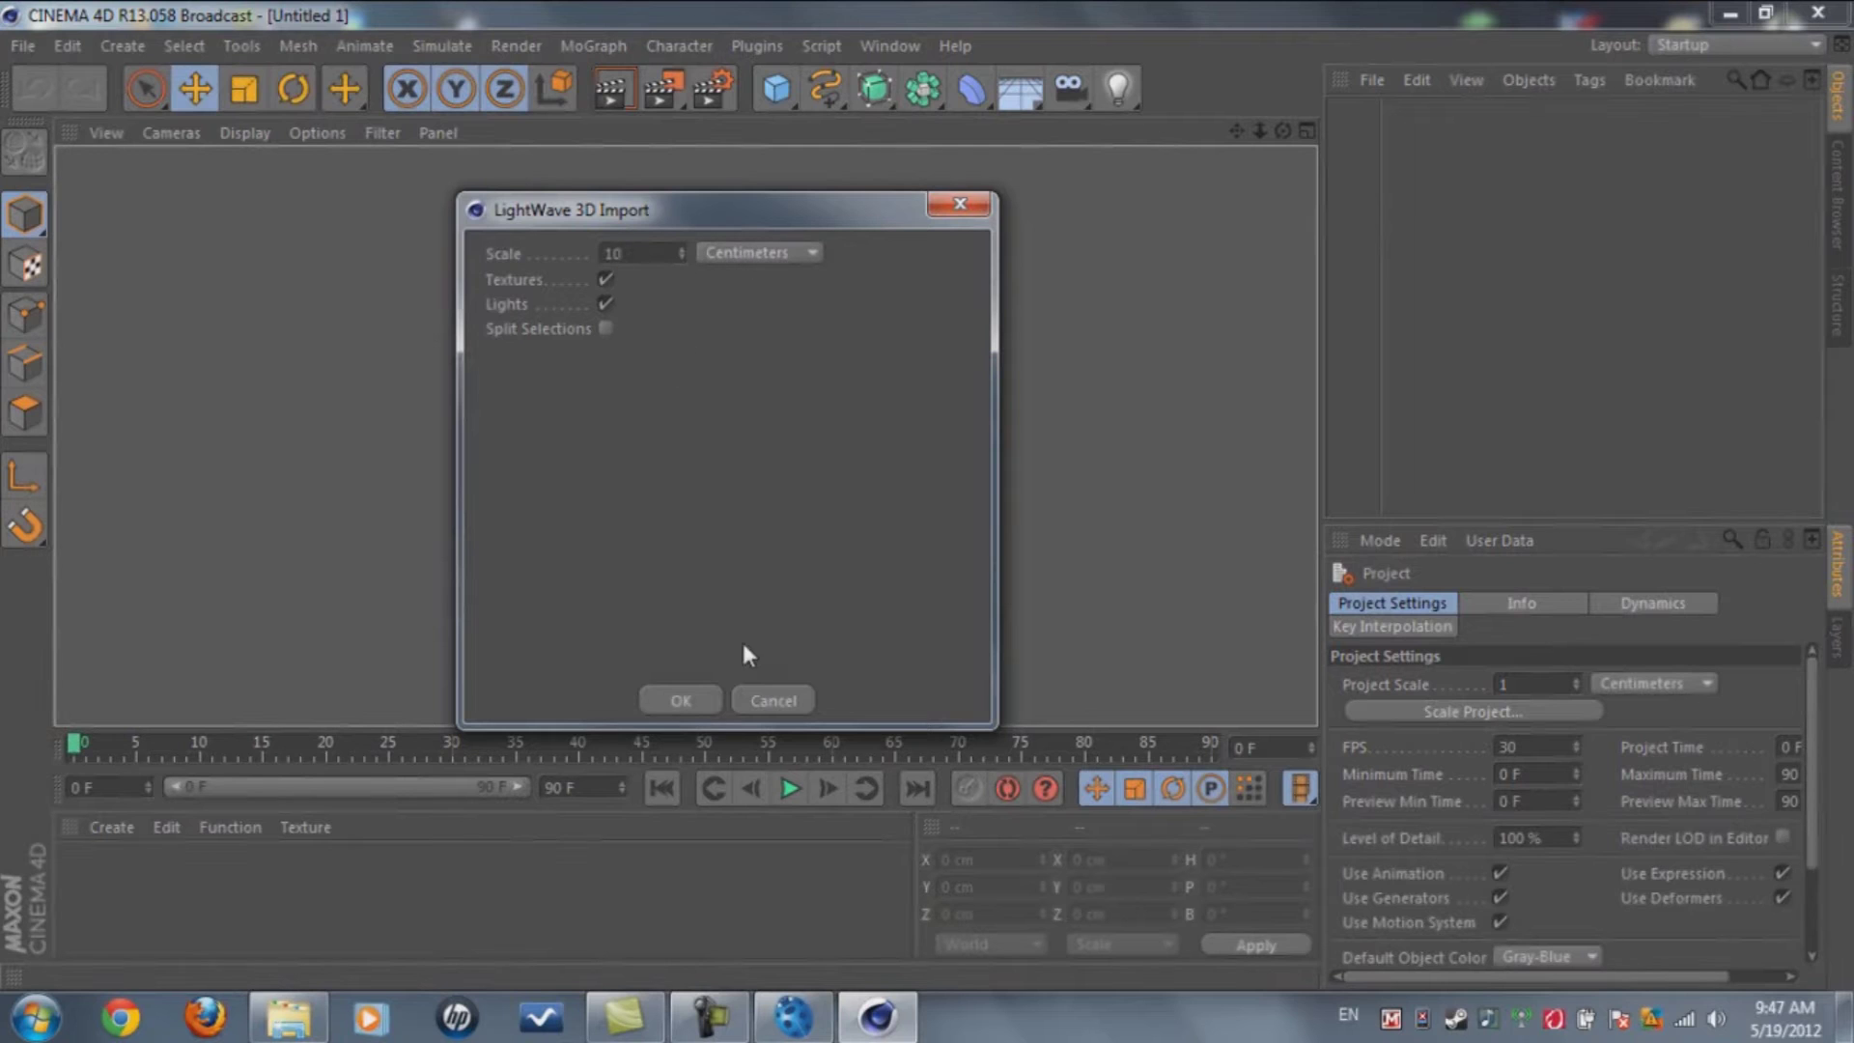
{"action": "left_click", "coordinate": [683, 699]}
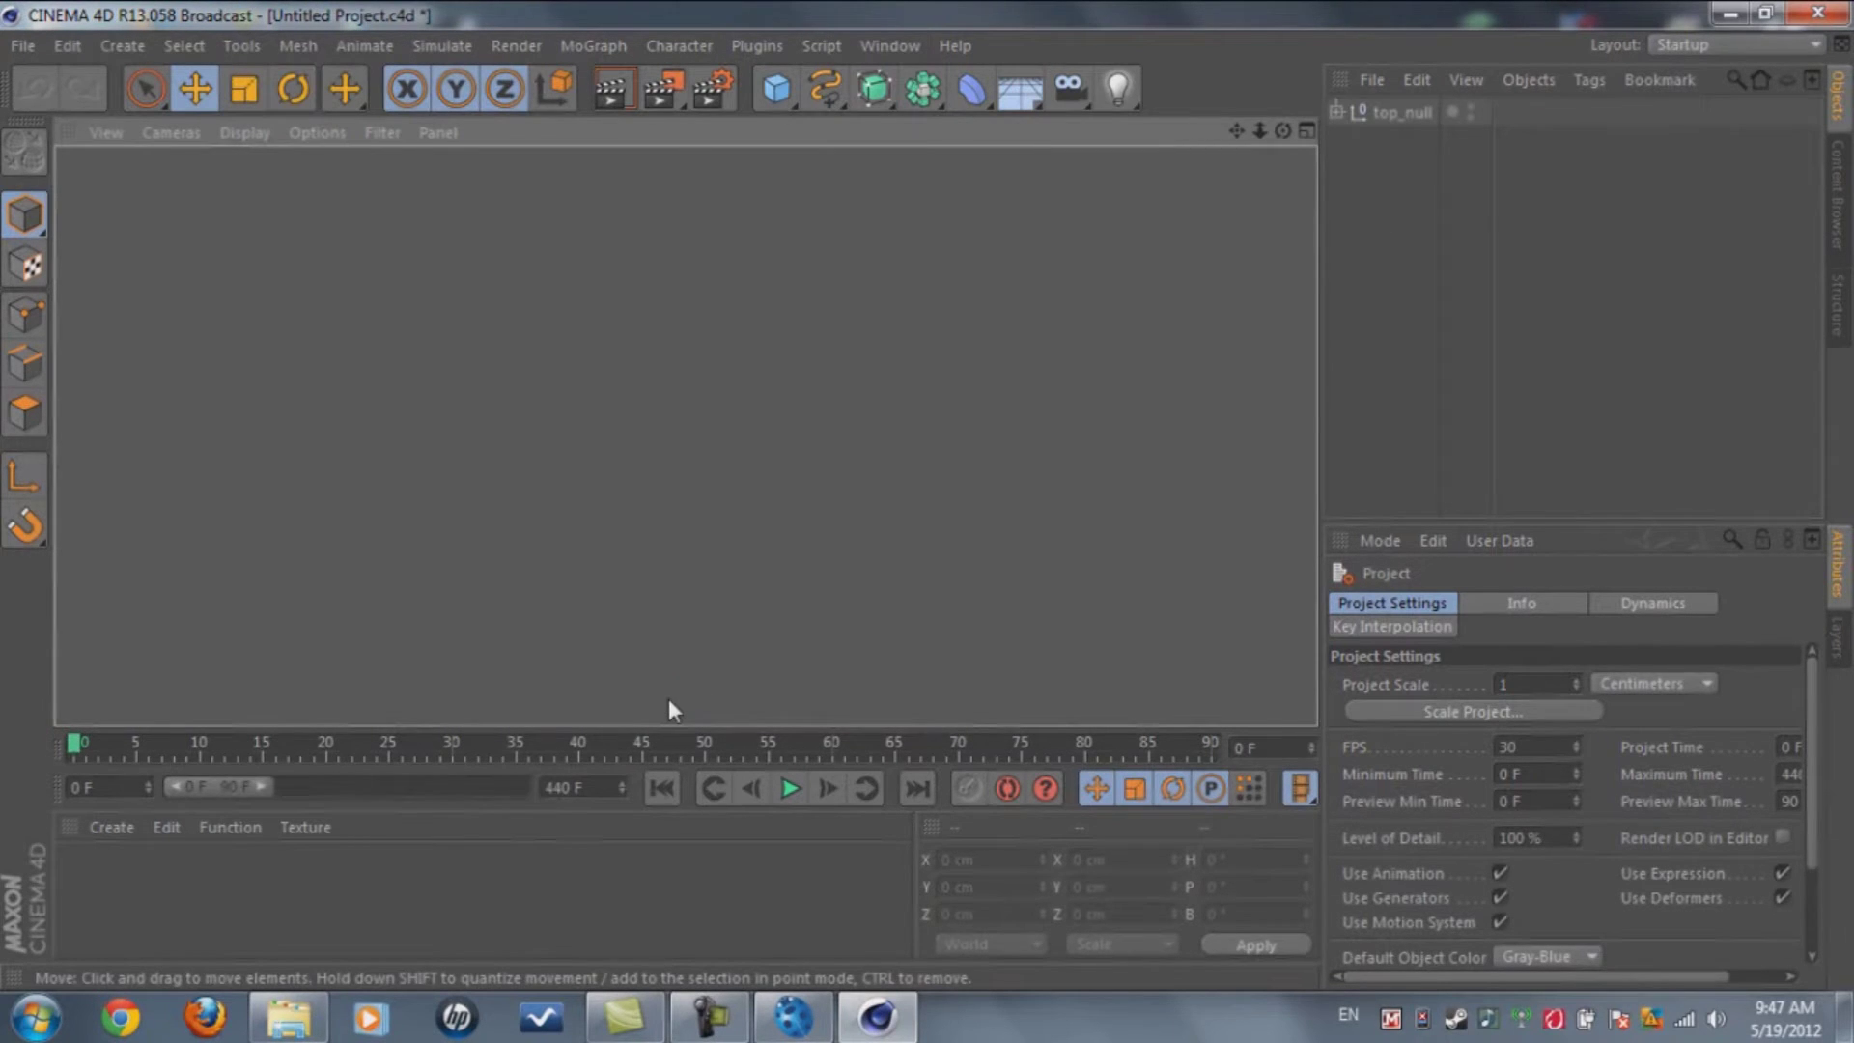
Scrub a few frames, then add a default material Mat in the Material Manager
{"action": "left_click_drag", "start_coordinate": [69, 745], "coordinate": [209, 792]}
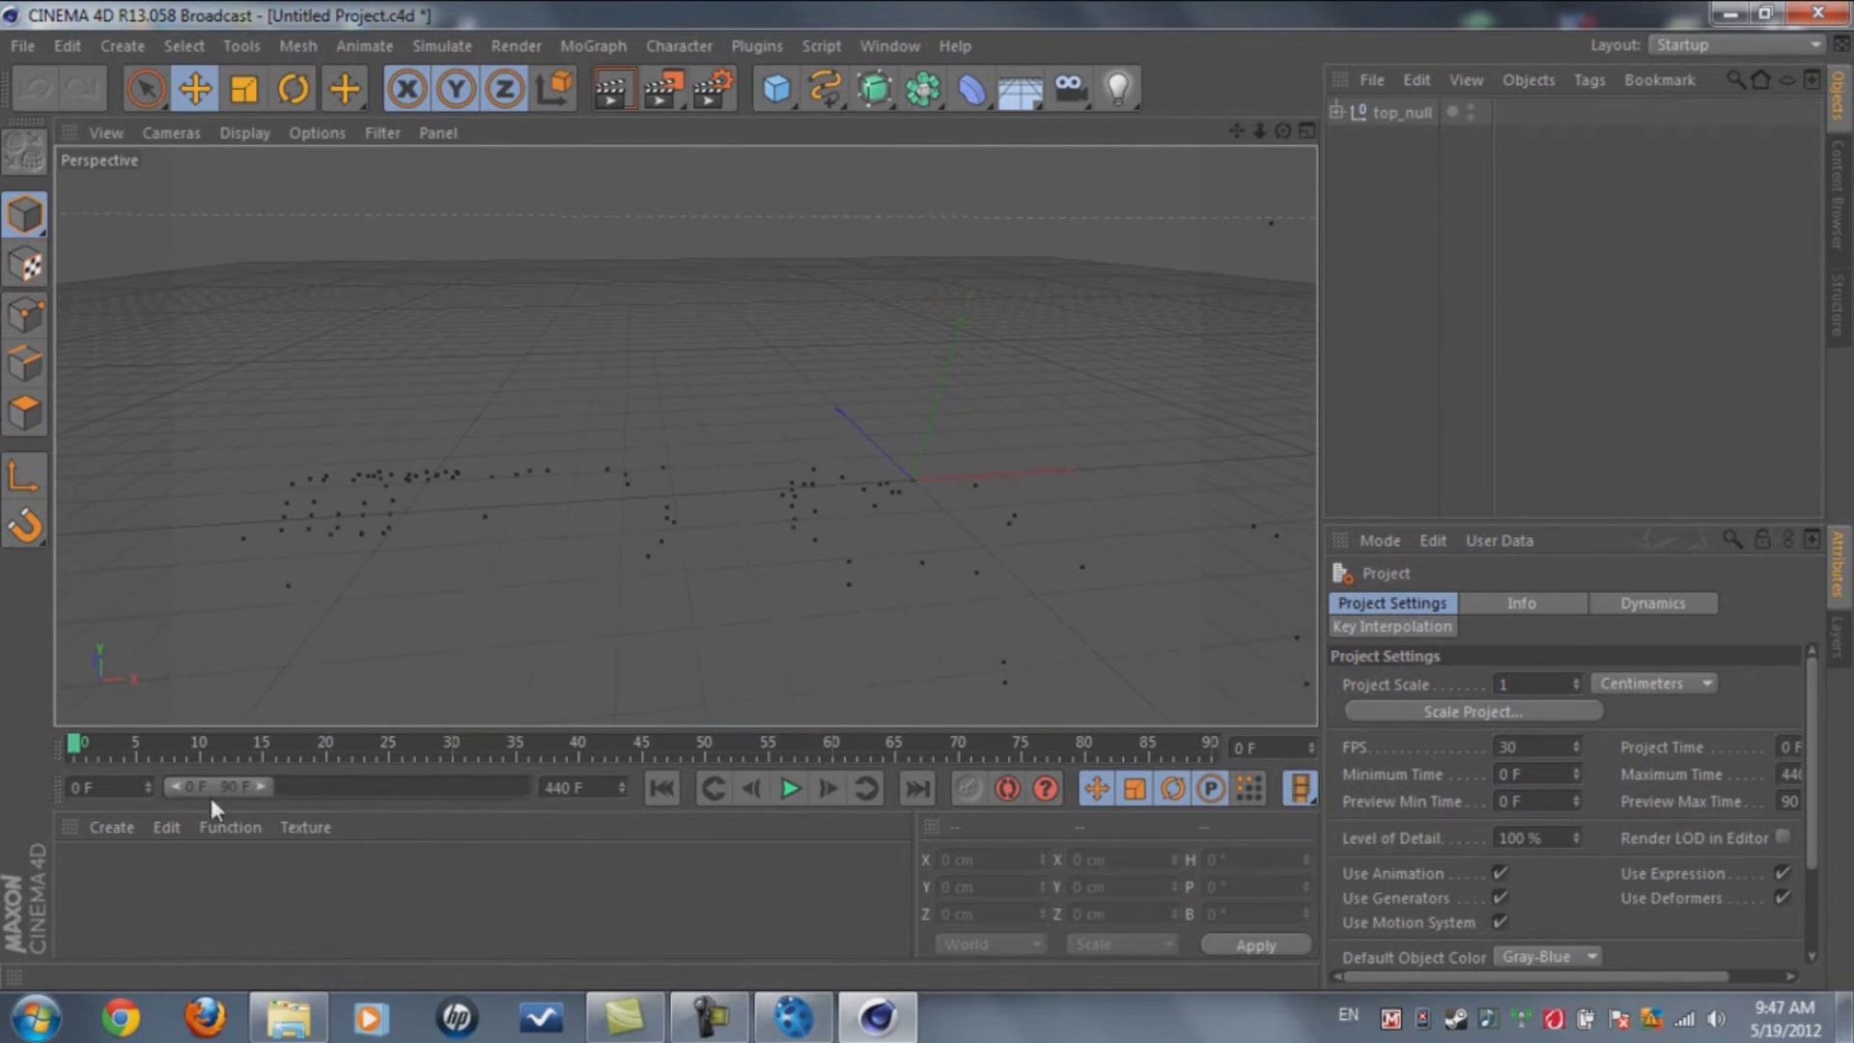
{"action": "double_click", "coordinate": [120, 877]}
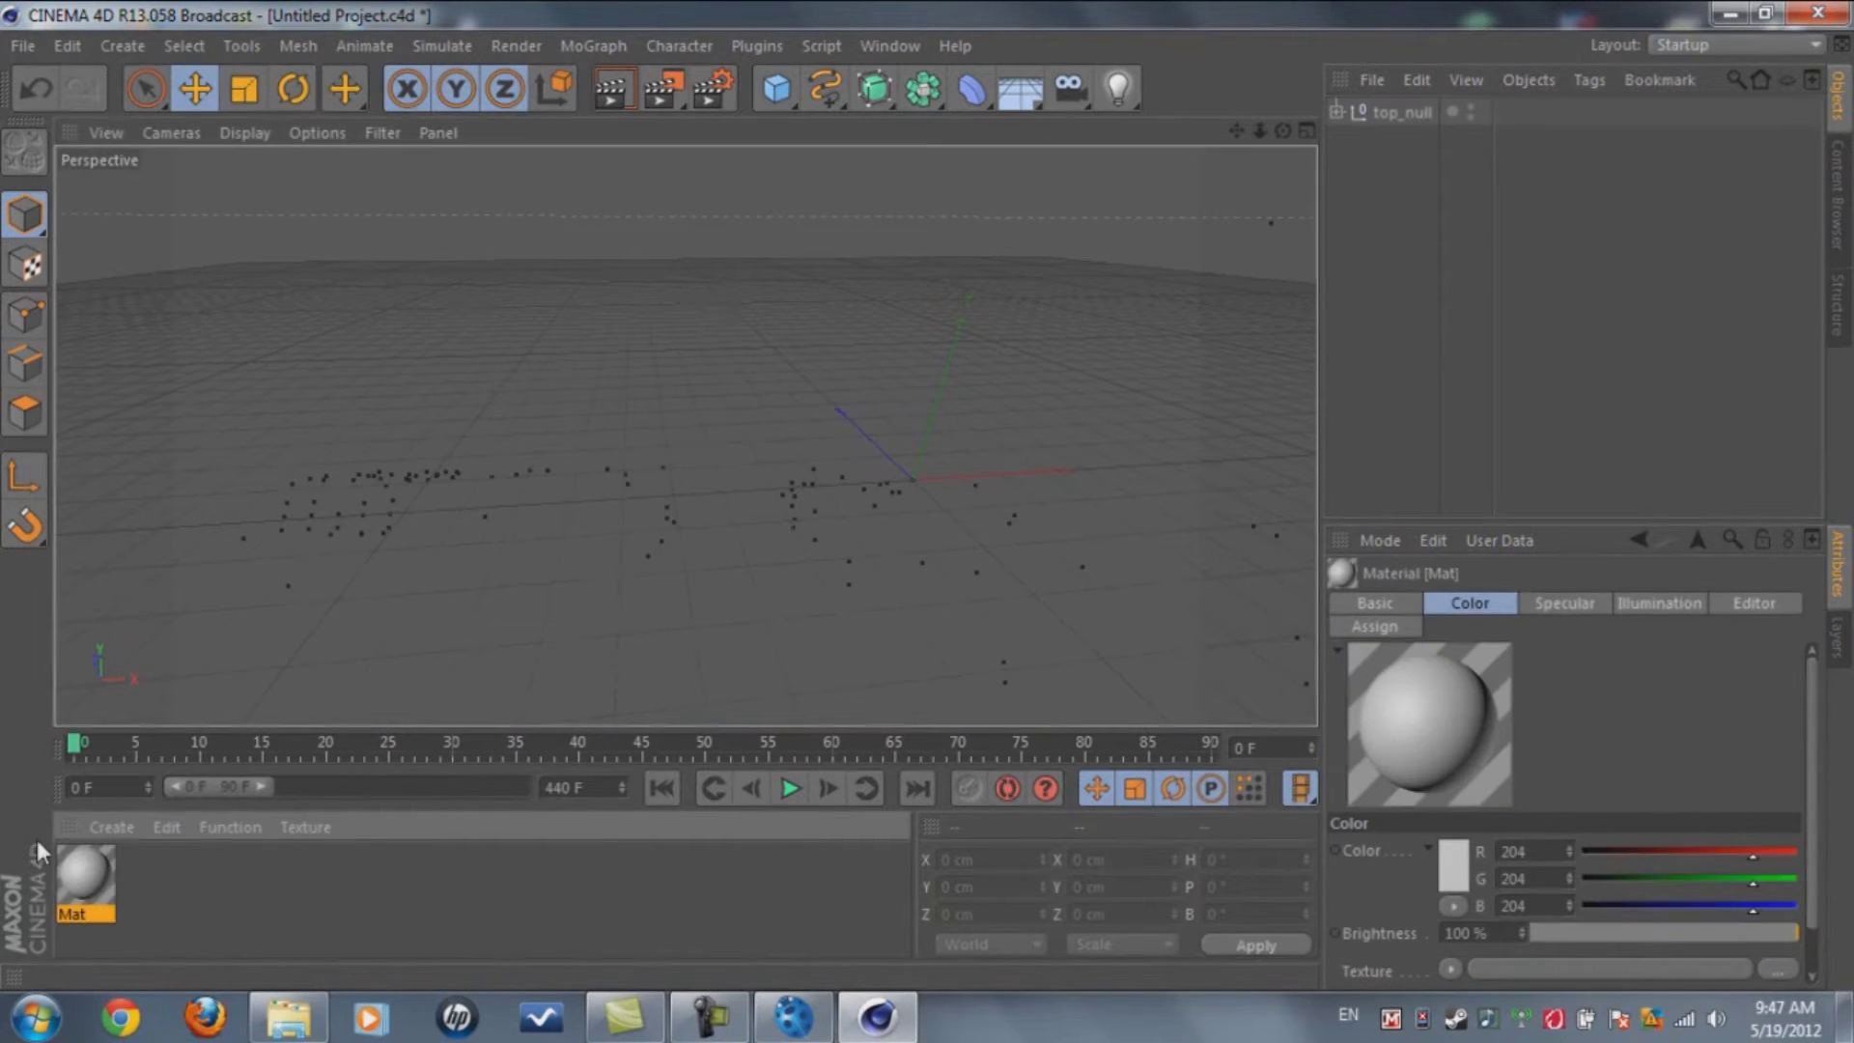
{"action": "left_click", "coordinate": [107, 831]}
{"action": "left_click", "coordinate": [166, 826]}
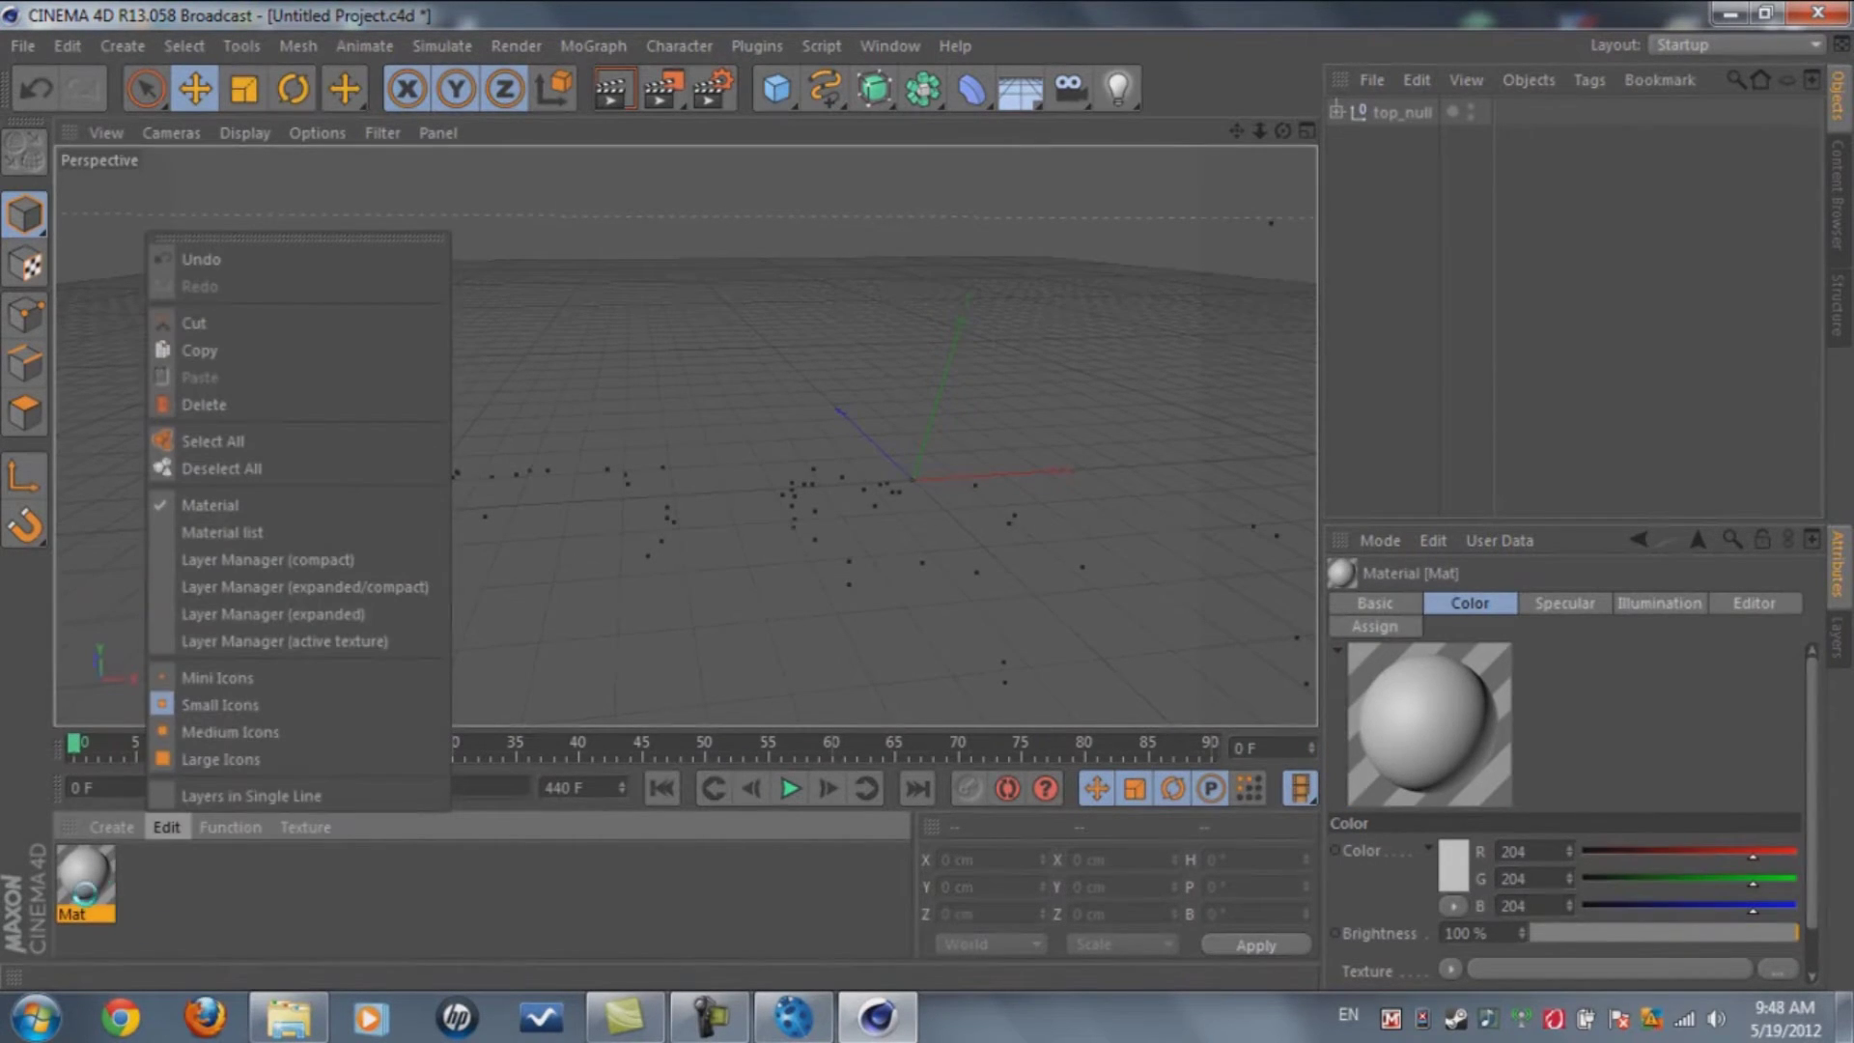
{"action": "right_click", "coordinate": [97, 874]}
{"action": "left_click", "coordinate": [101, 883]}
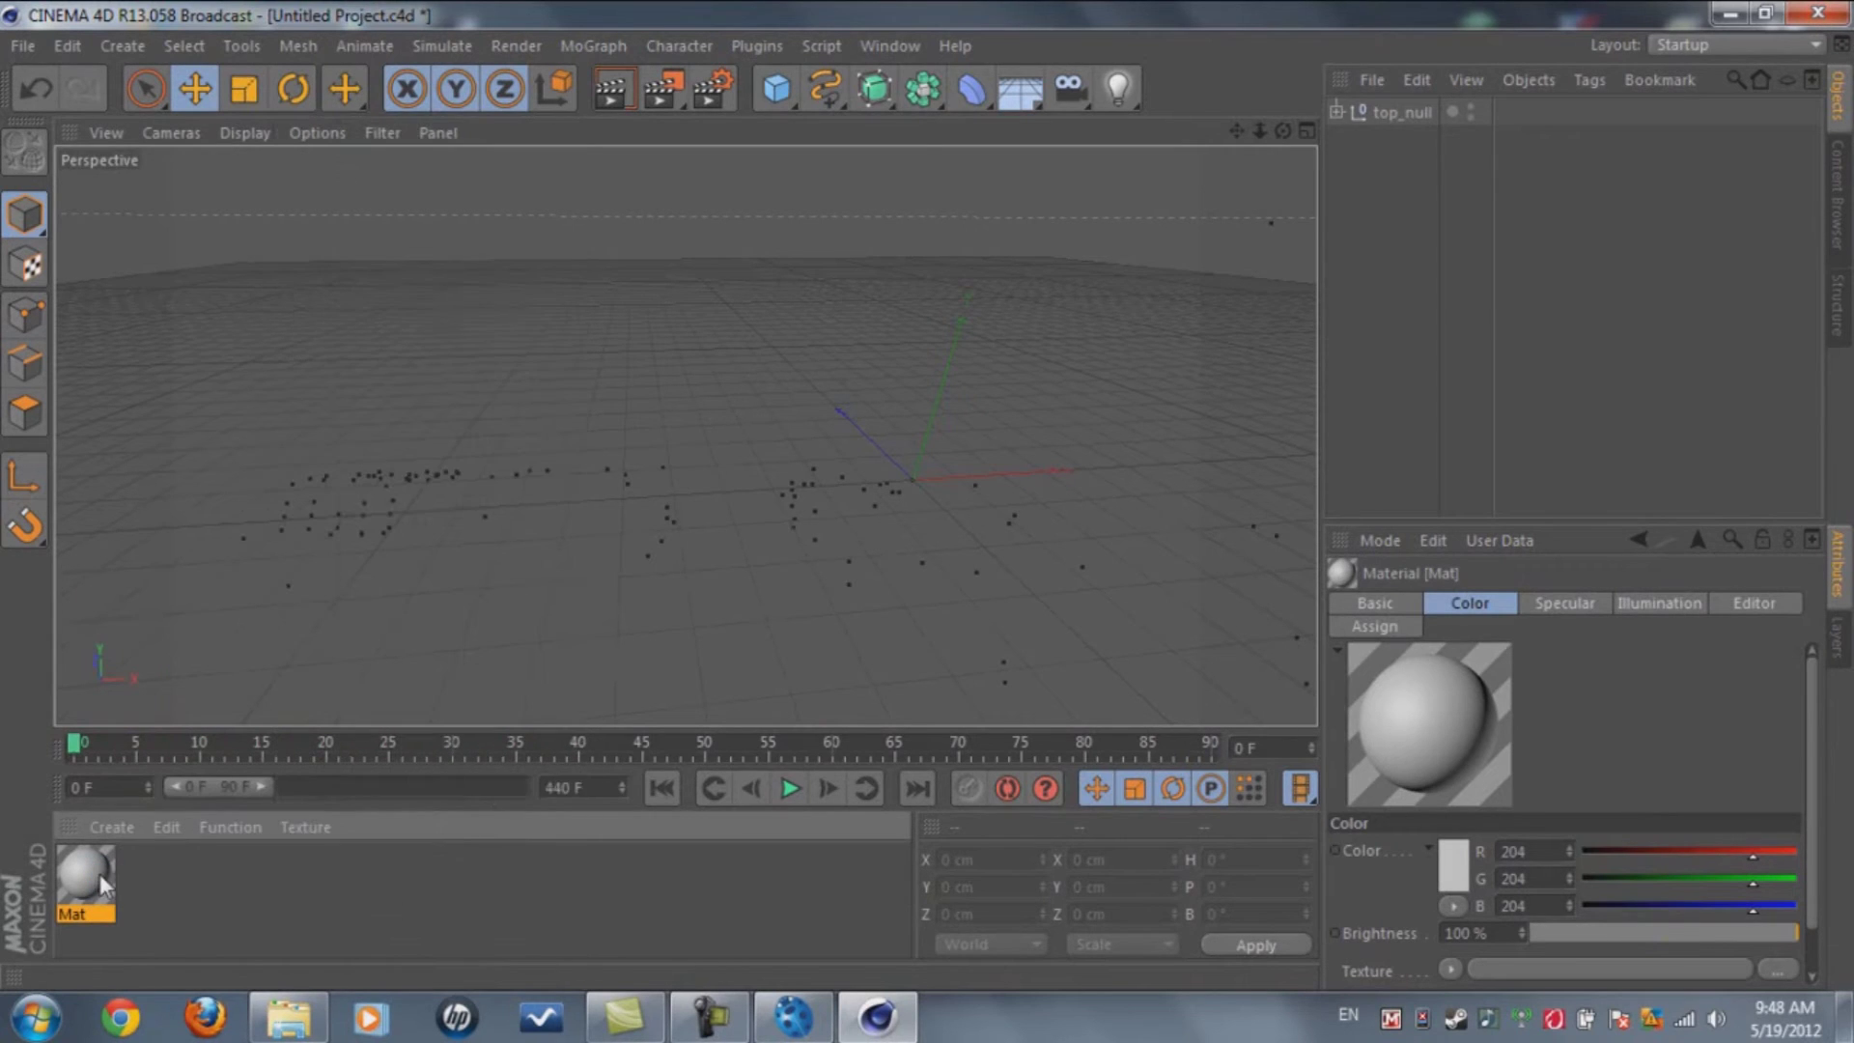
Start loading an image into Mat's Color texture, browsing folders on Local Disk (D:)
{"action": "double_click", "coordinate": [101, 884]}
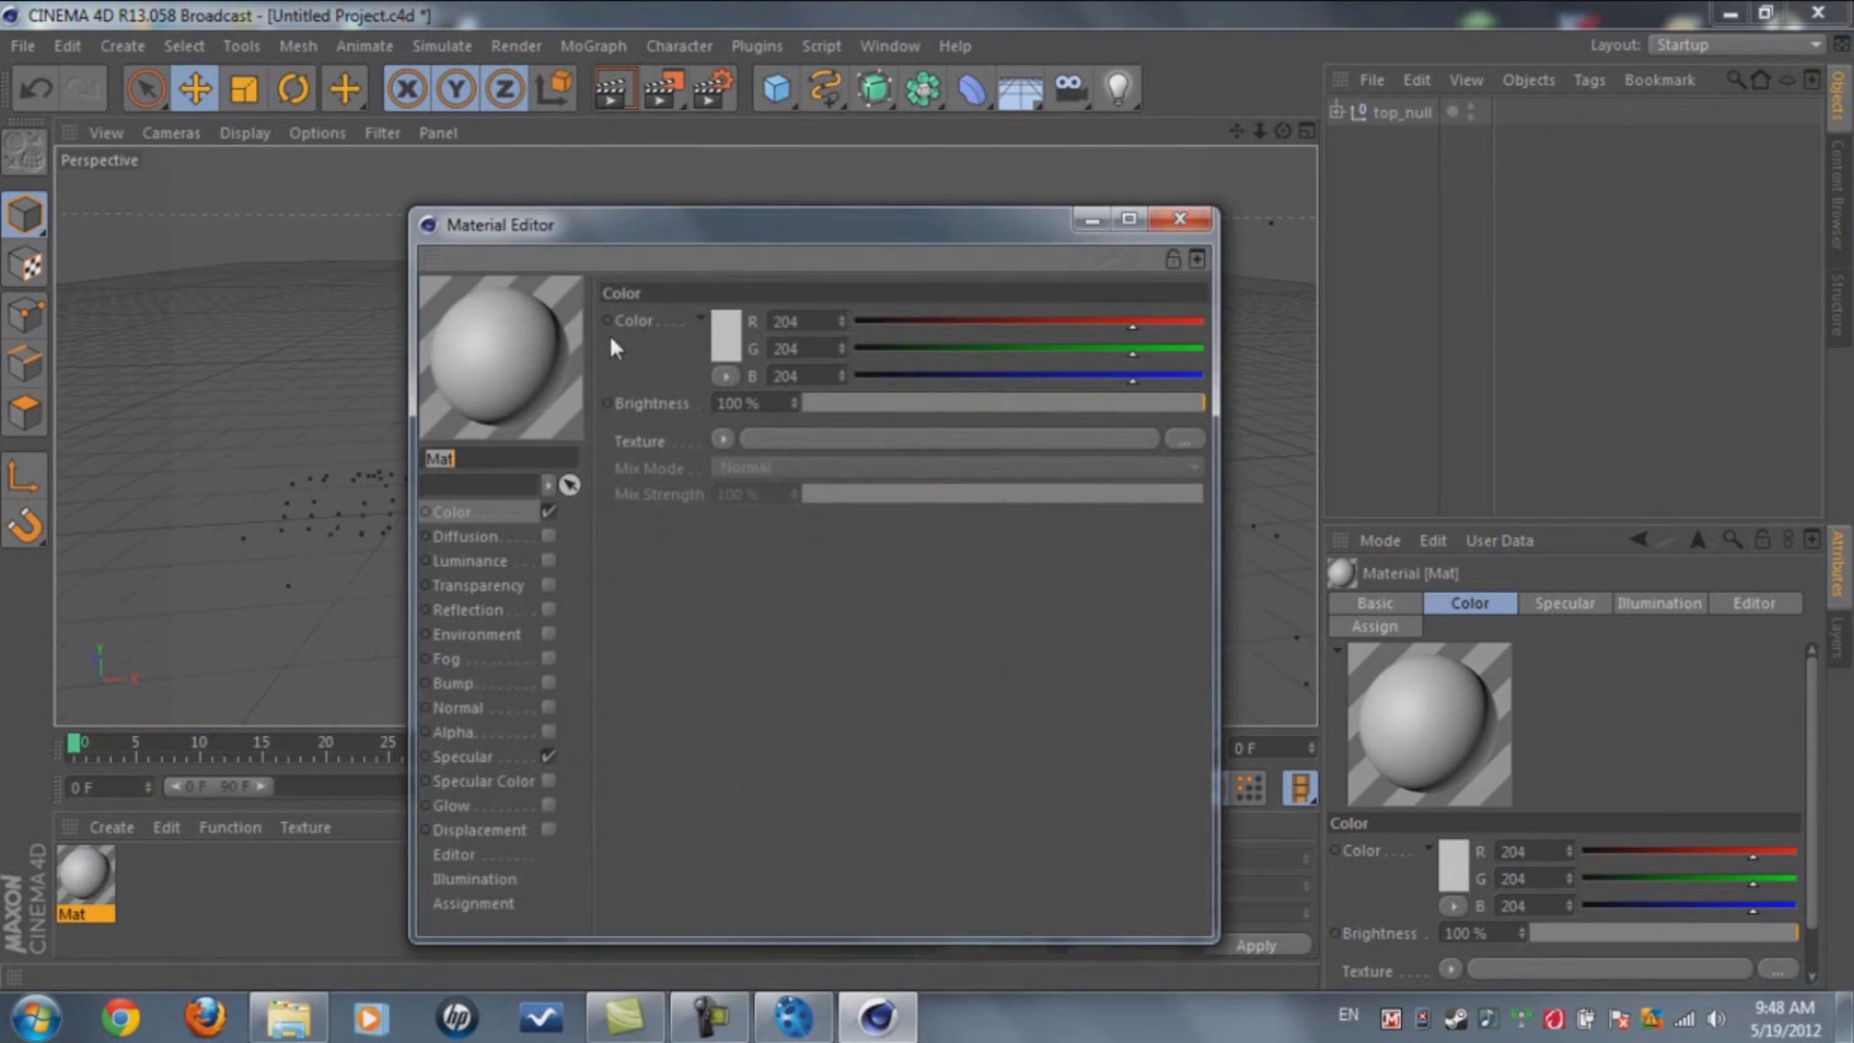
{"action": "left_click", "coordinate": [720, 440]}
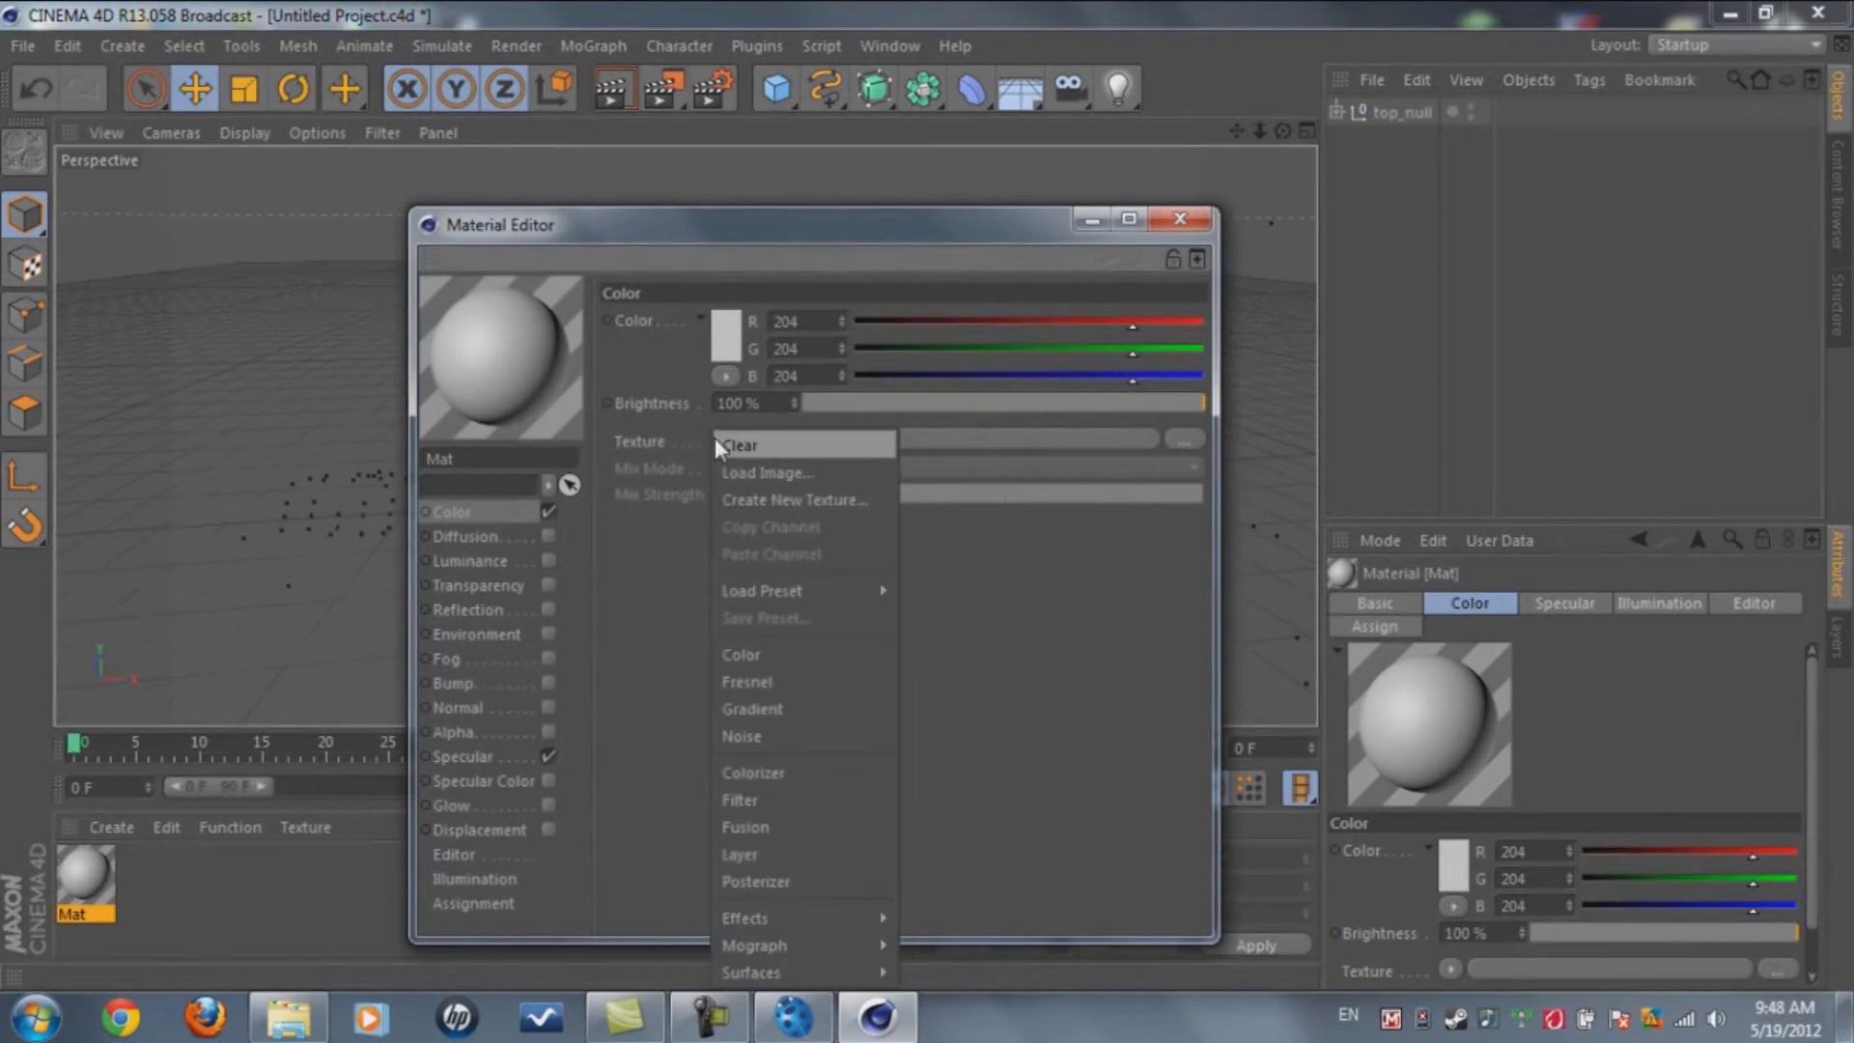
{"action": "left_click", "coordinate": [790, 473]}
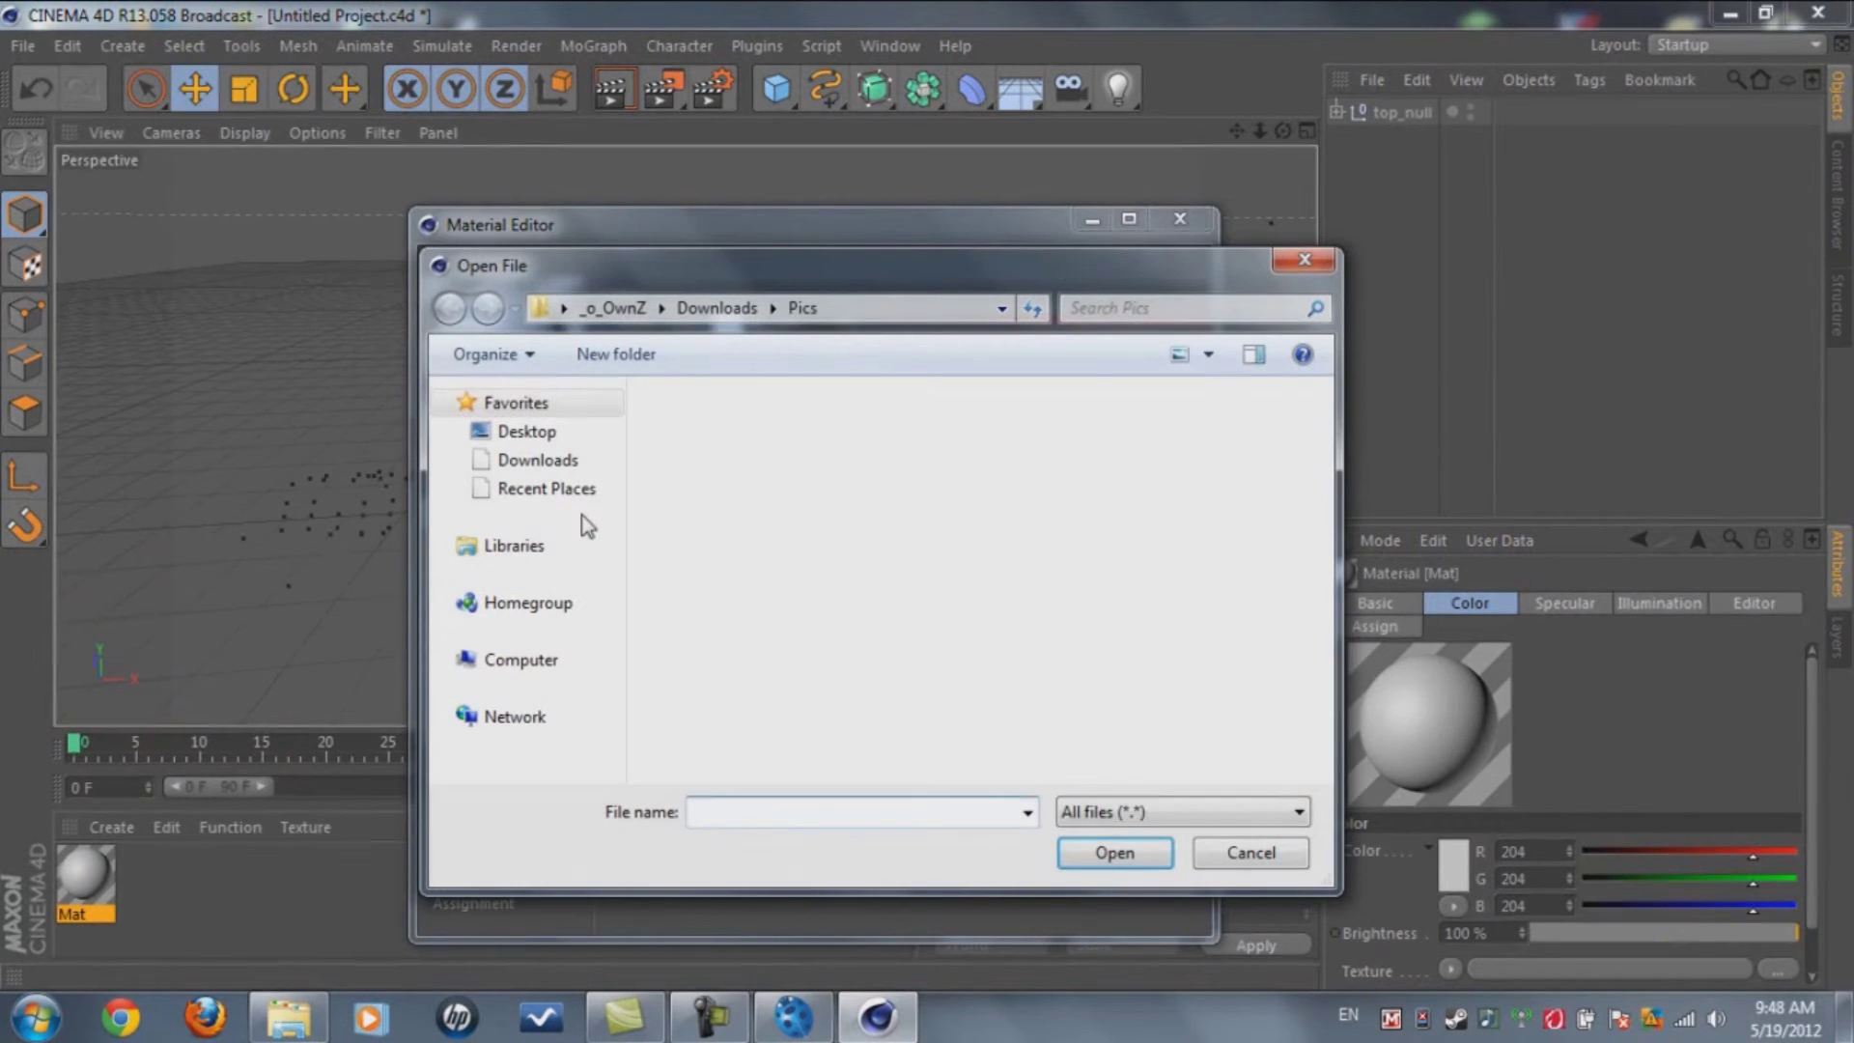
{"action": "scroll", "coordinate": [613, 525], "scroll_direction": "down", "scroll_amount": 1}
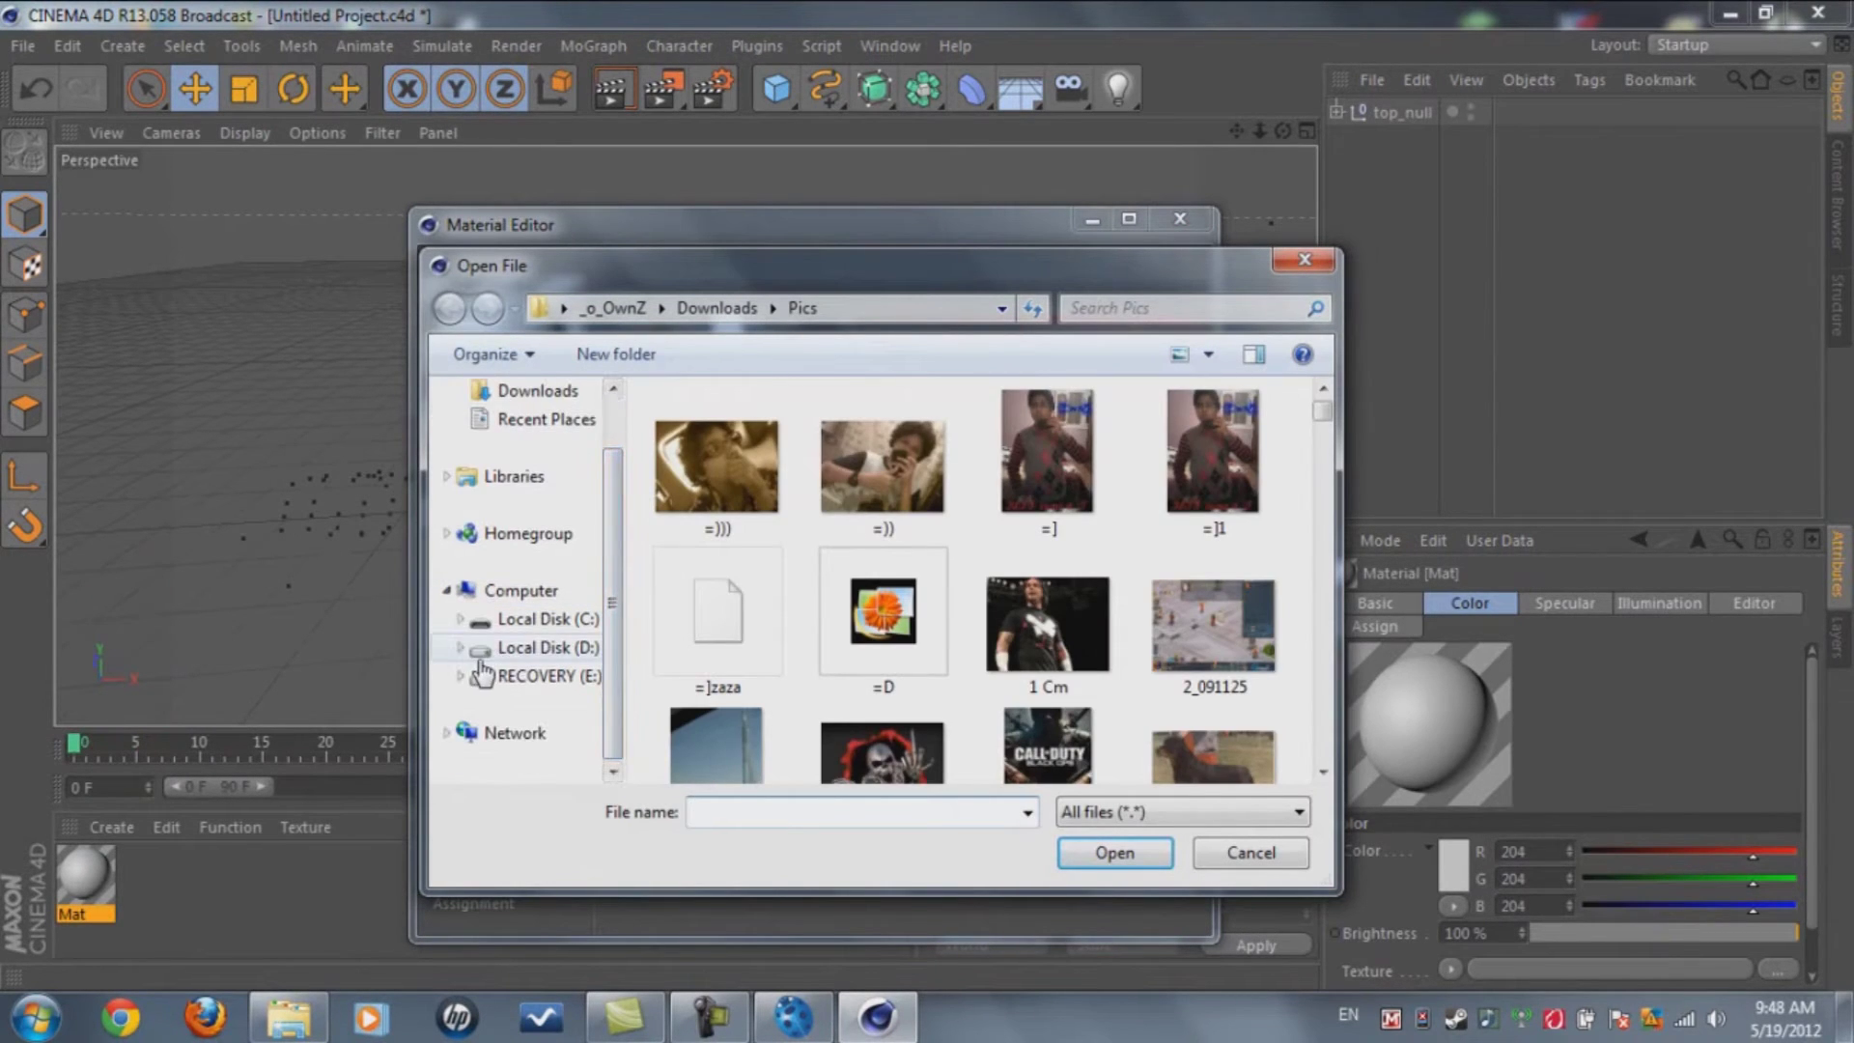
{"action": "left_click", "coordinate": [512, 648]}
{"action": "double_click", "coordinate": [727, 627]}
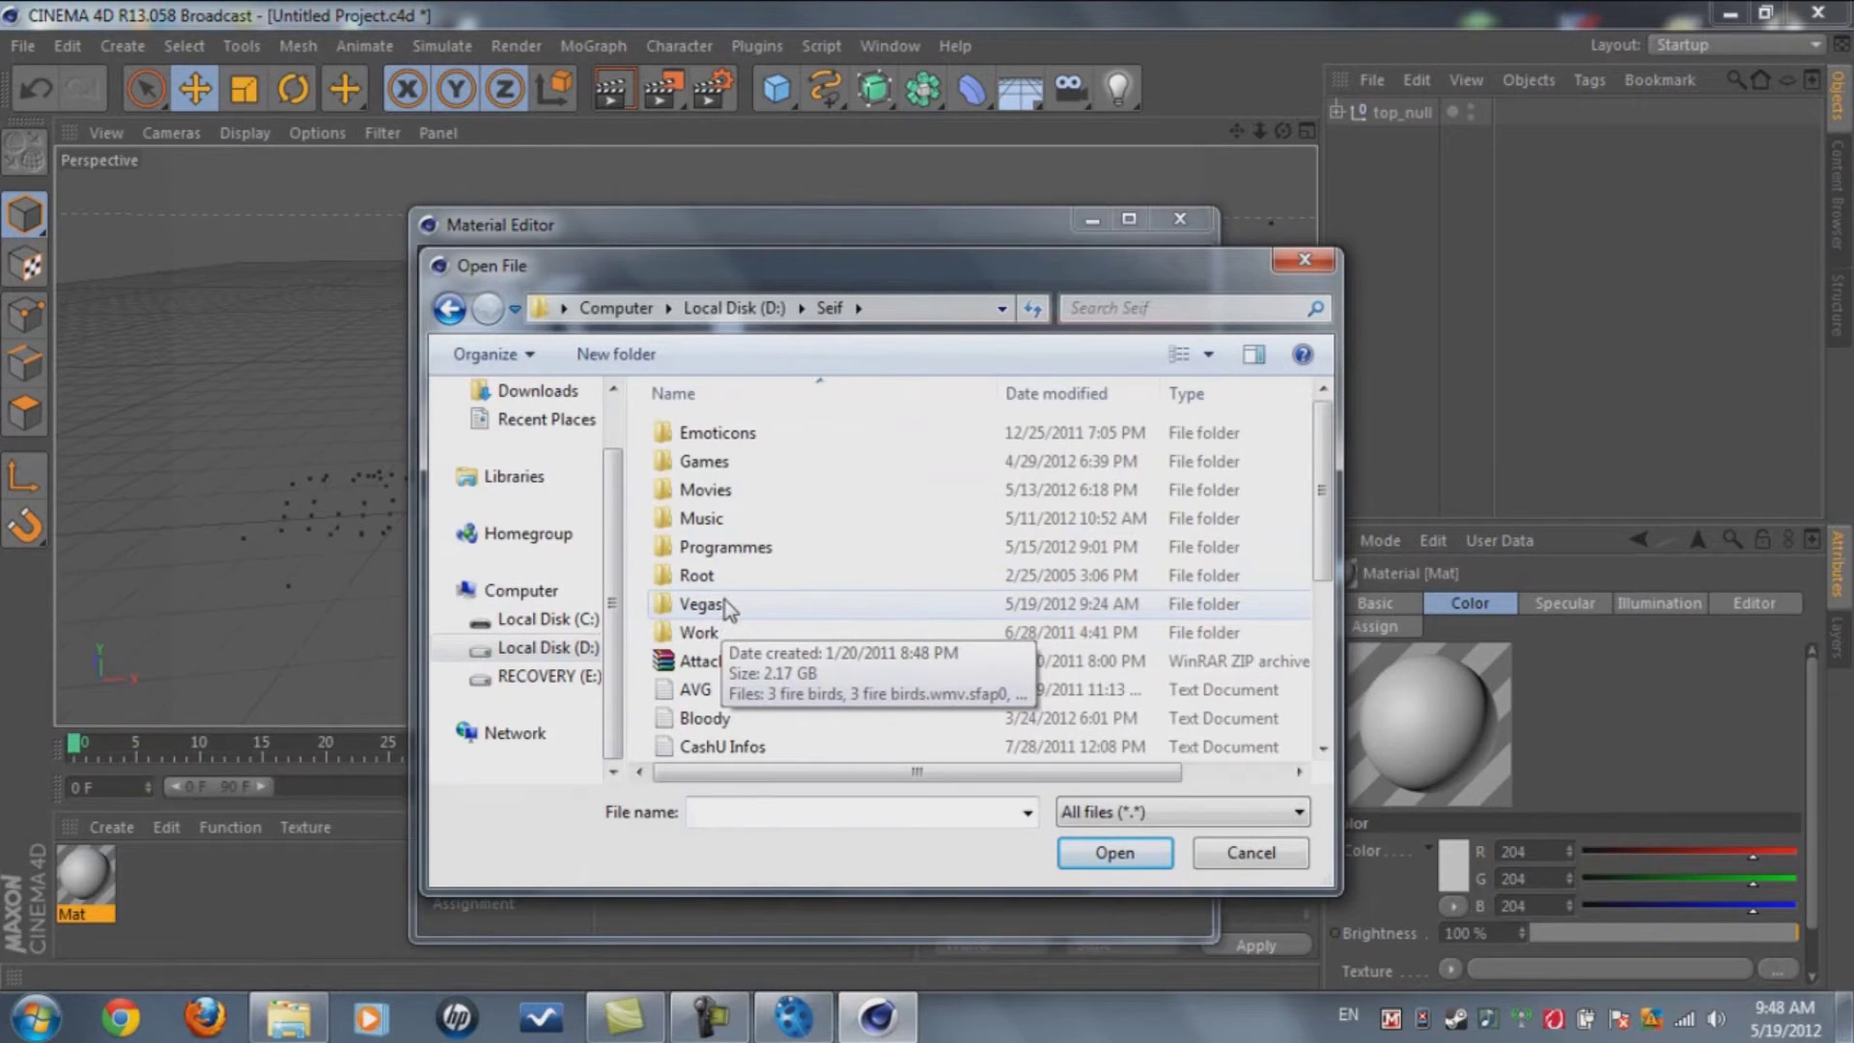
{"action": "double_click", "coordinate": [701, 604]}
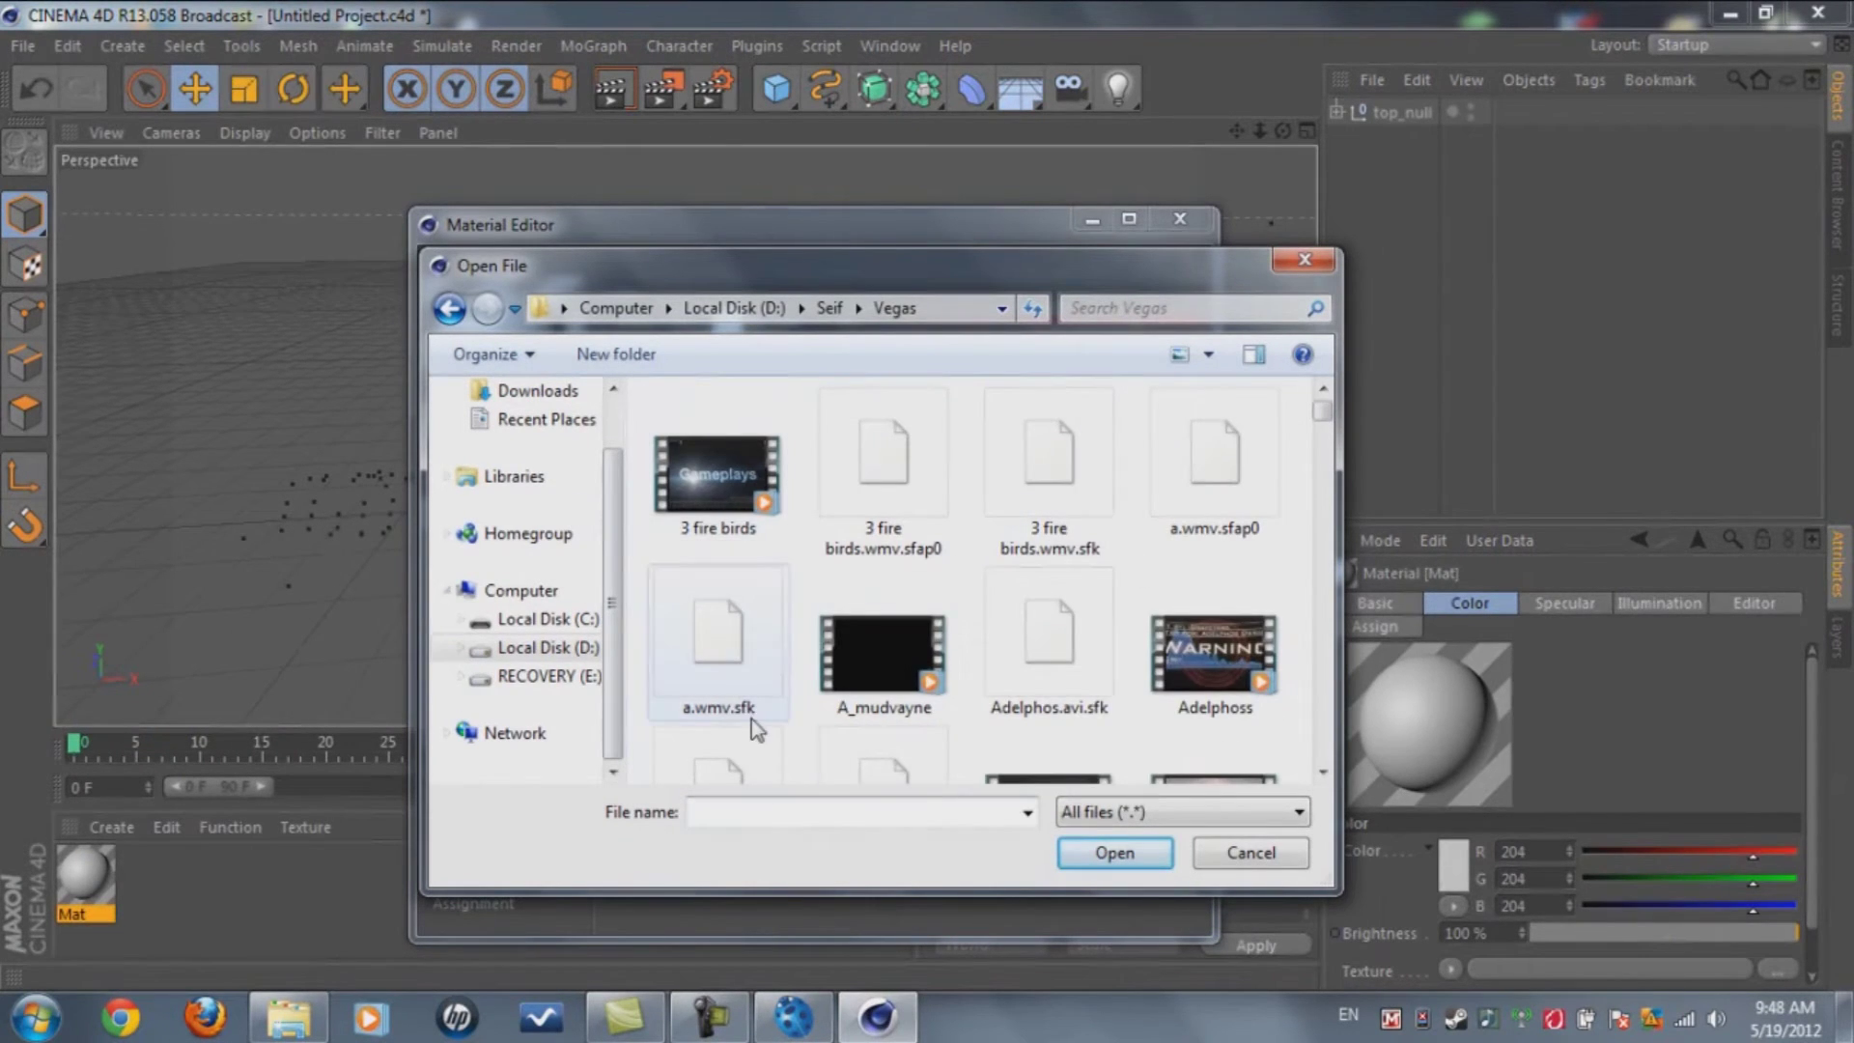
{"action": "key", "text": "alt+Left"}
{"action": "key", "text": "alt+Left"}
{"action": "key", "text": "alt+Right"}
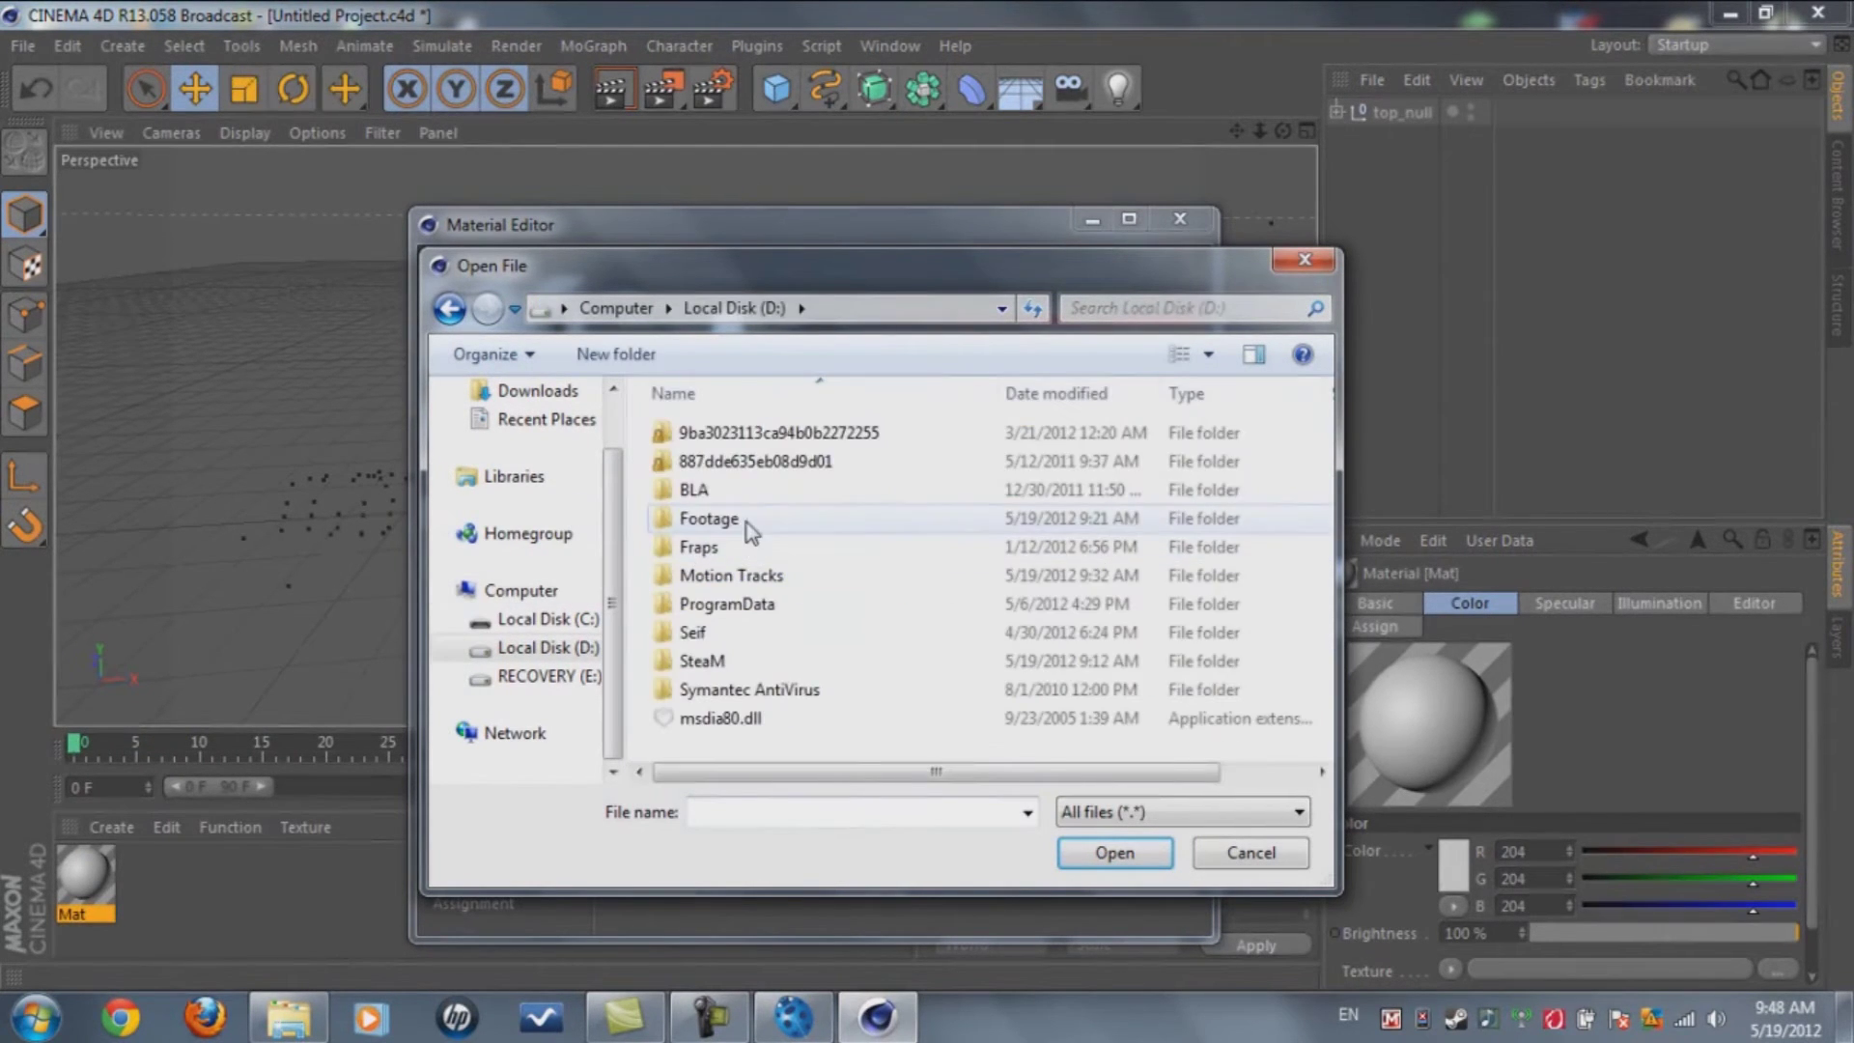
{"action": "double_click", "coordinate": [715, 521]}
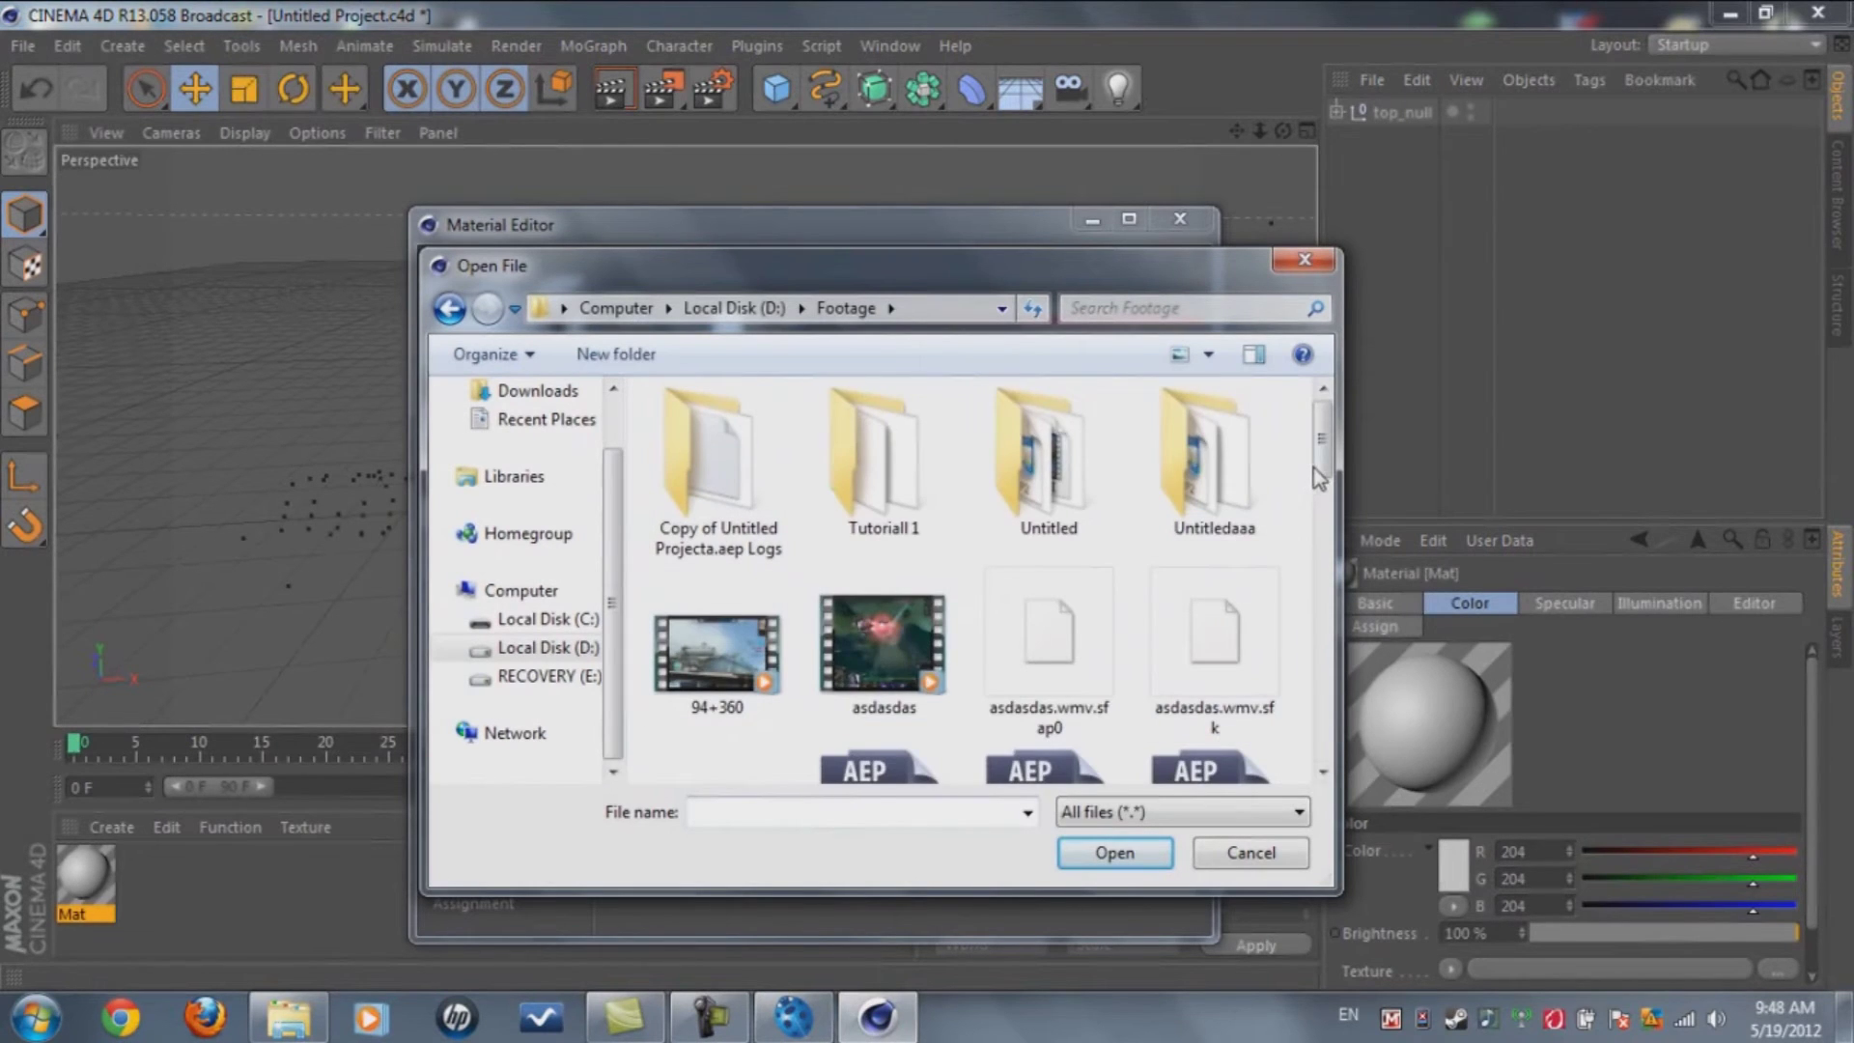
{"action": "scroll", "coordinate": [1319, 475], "scroll_direction": "down", "scroll_amount": 15}
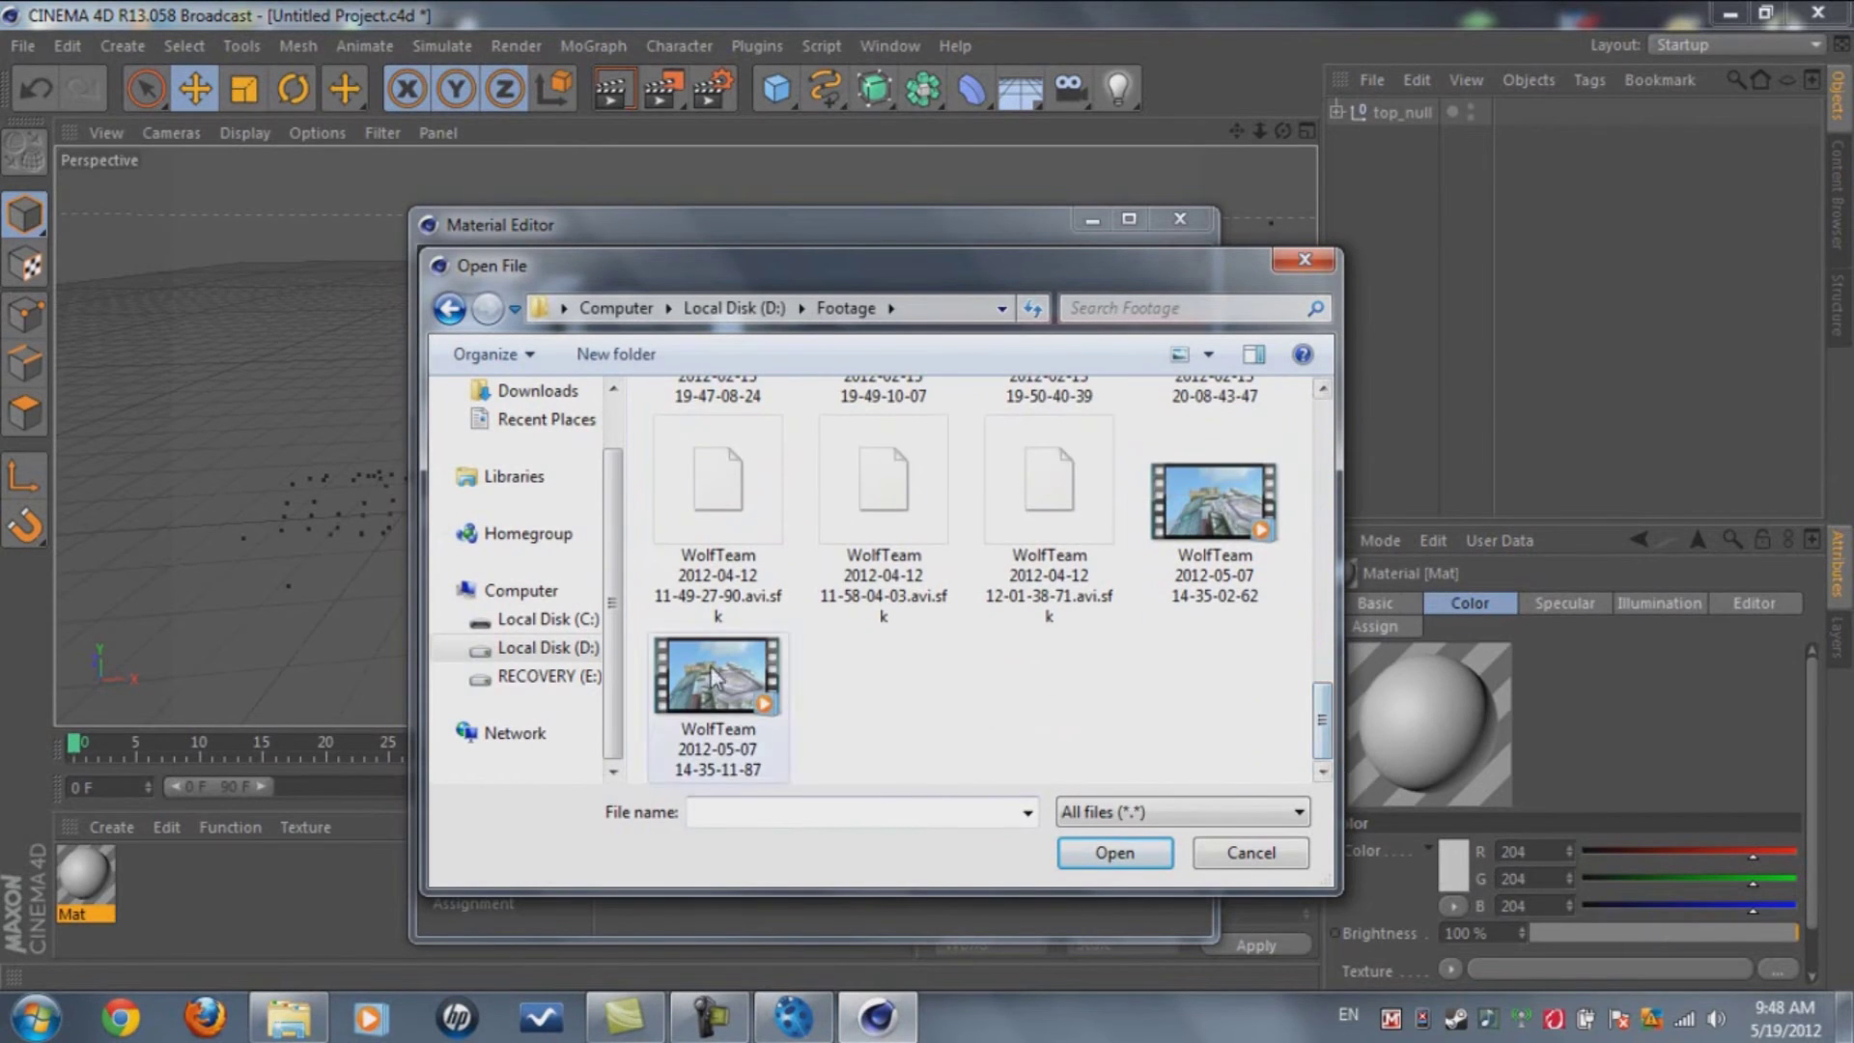
{"action": "left_click", "coordinate": [713, 676]}
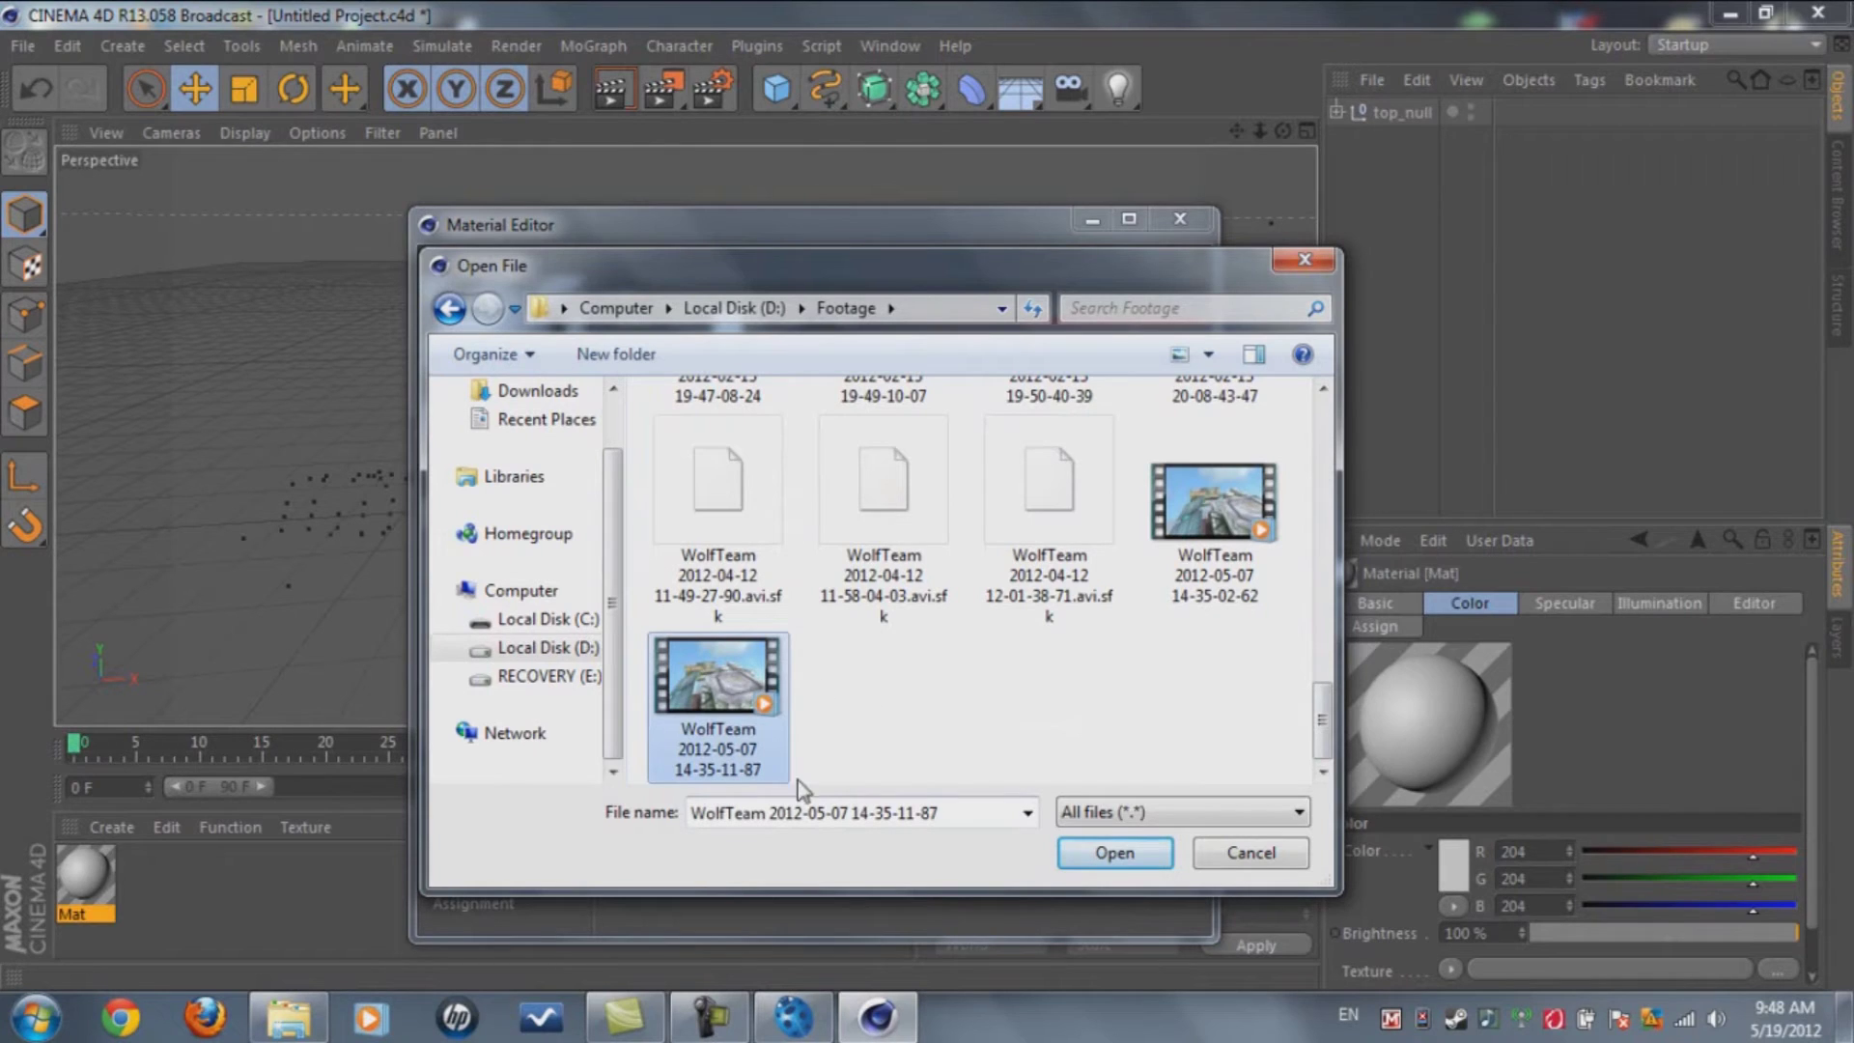
{"action": "left_click", "coordinate": [1126, 856]}
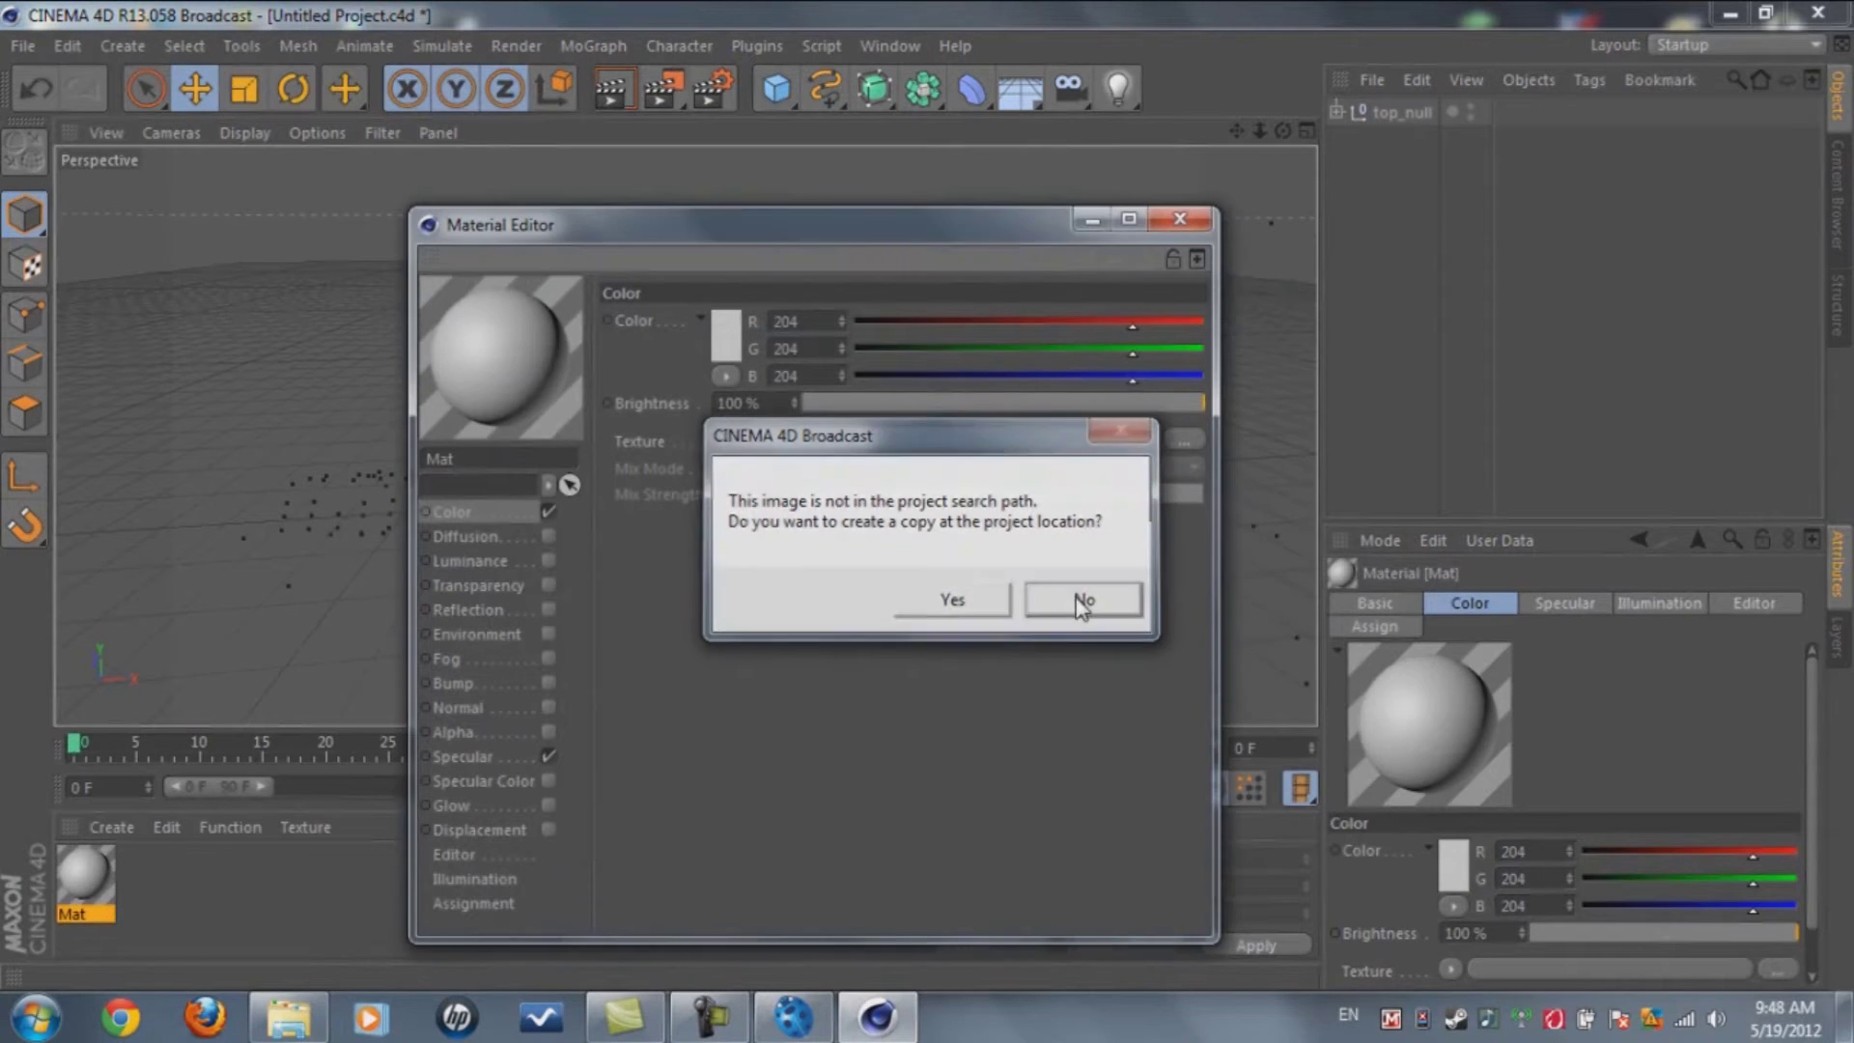
{"action": "left_click", "coordinate": [1045, 598]}
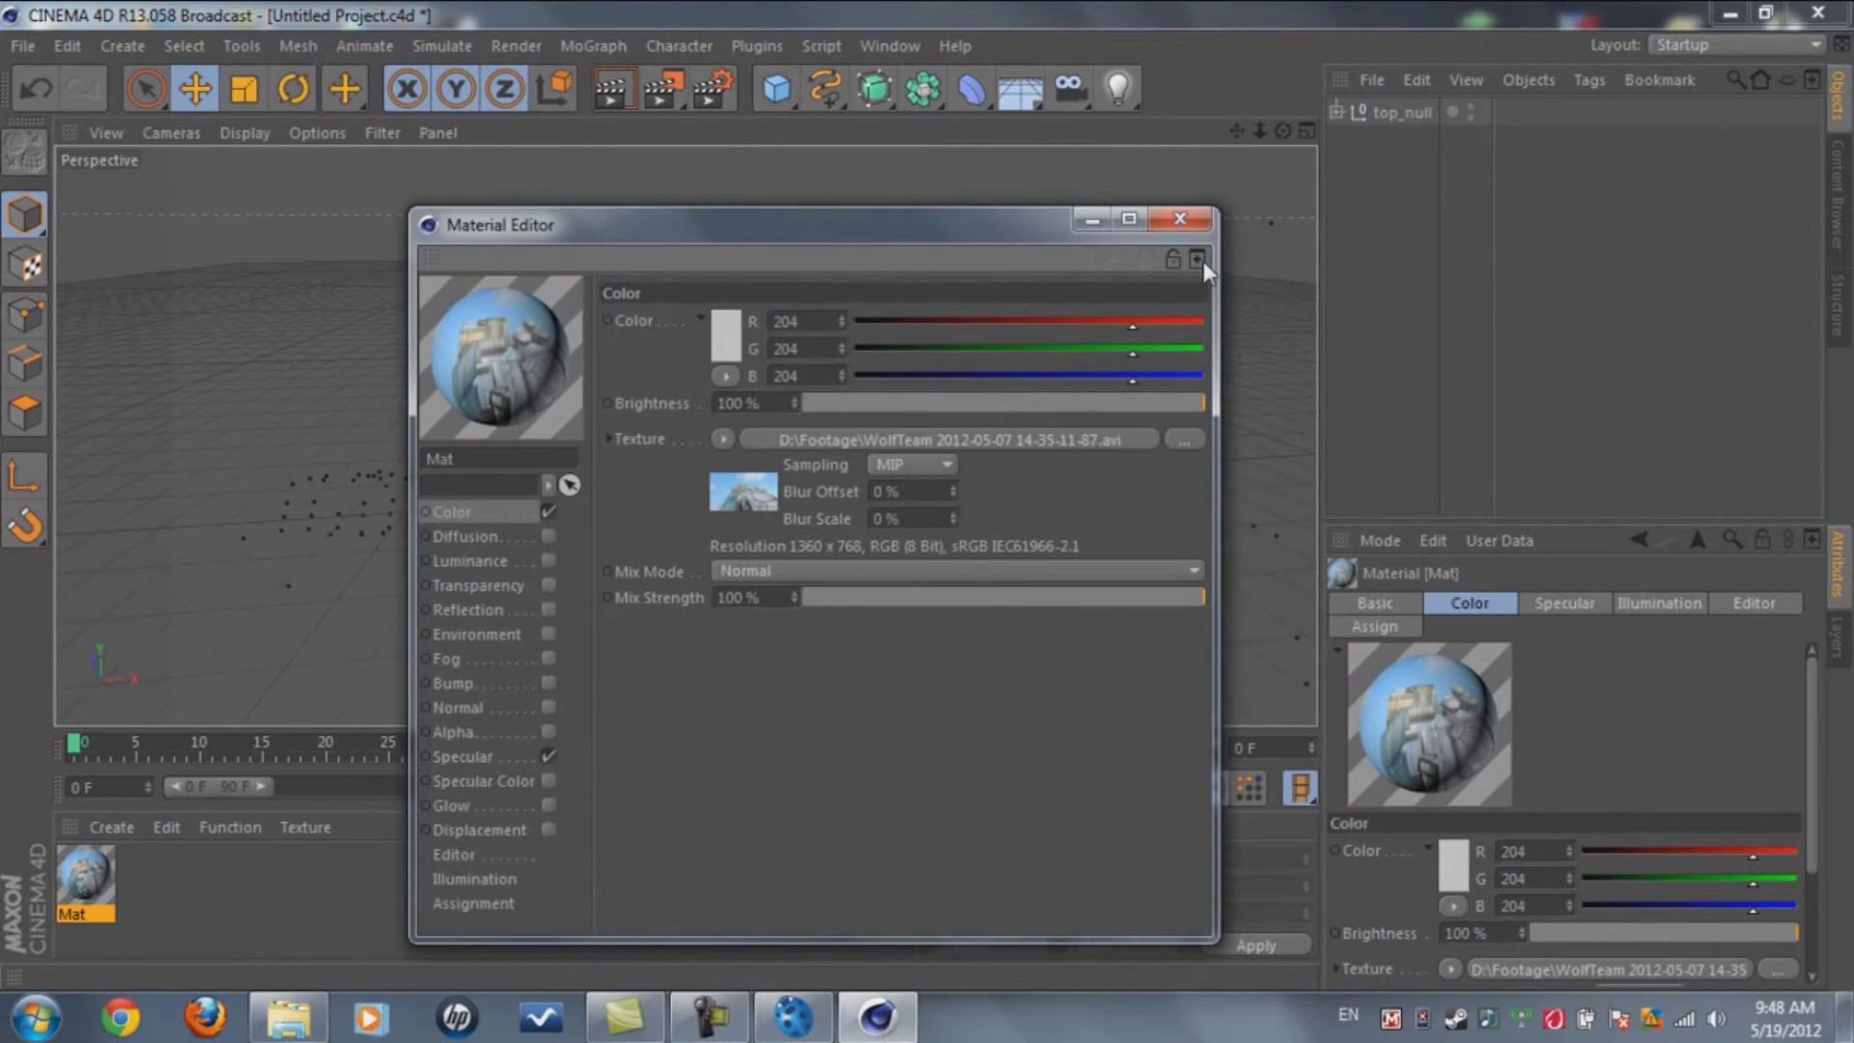
{"action": "left_click", "coordinate": [1180, 222]}
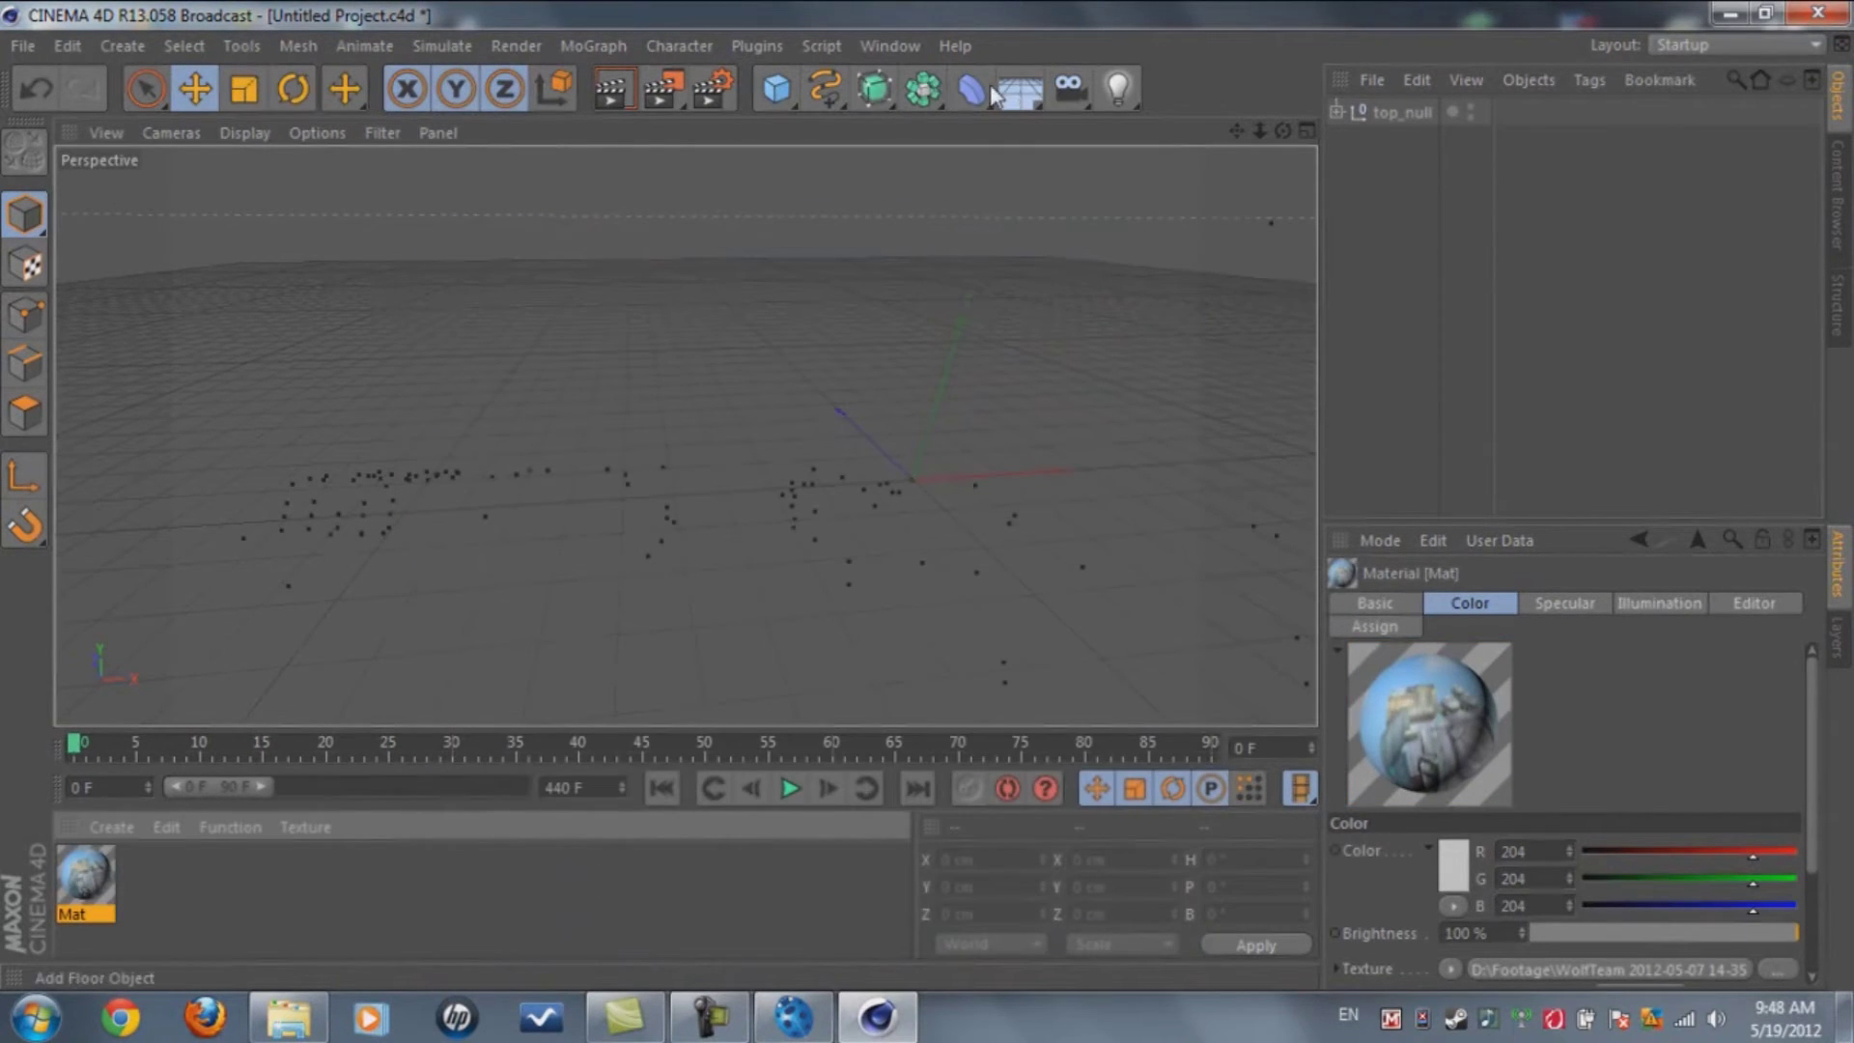
Add a Background object and apply the Mat material to it
{"action": "left_click", "coordinate": [1029, 94]}
{"action": "left_click", "coordinate": [1144, 217]}
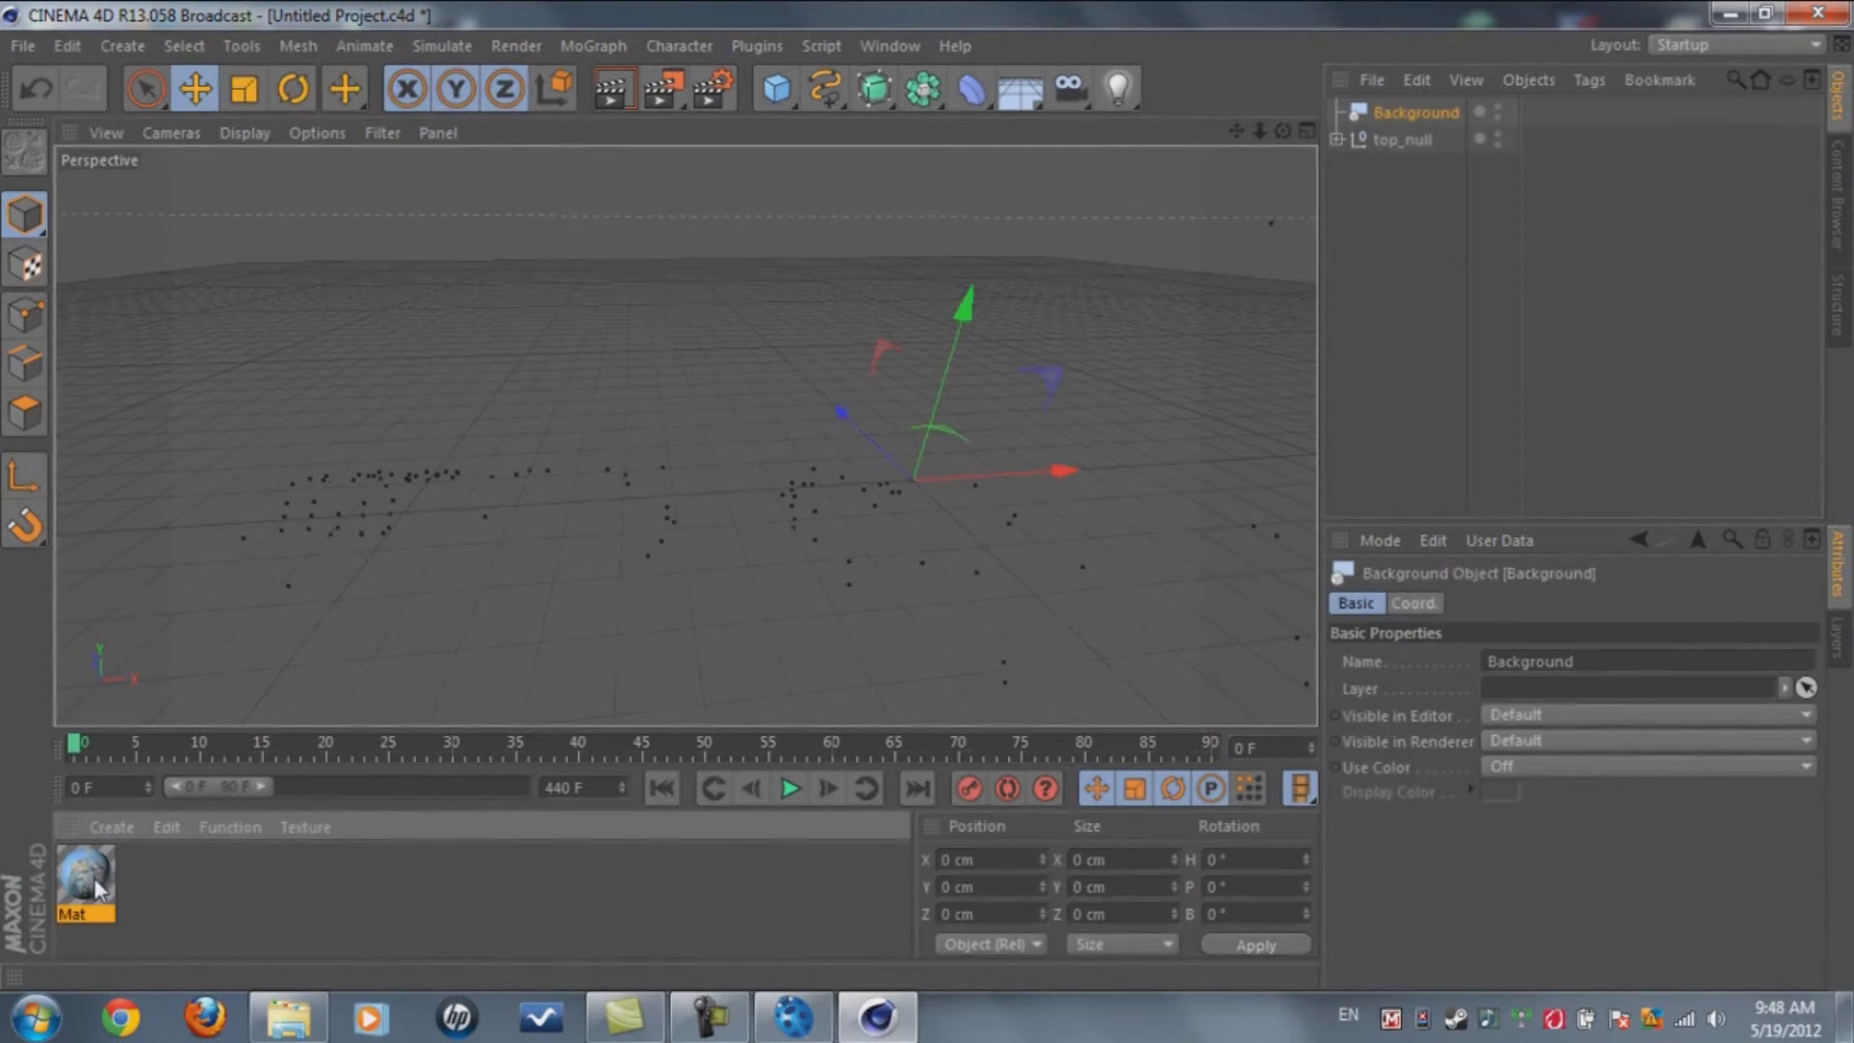
{"action": "left_click_drag", "start_coordinate": [106, 899], "coordinate": [1412, 113]}
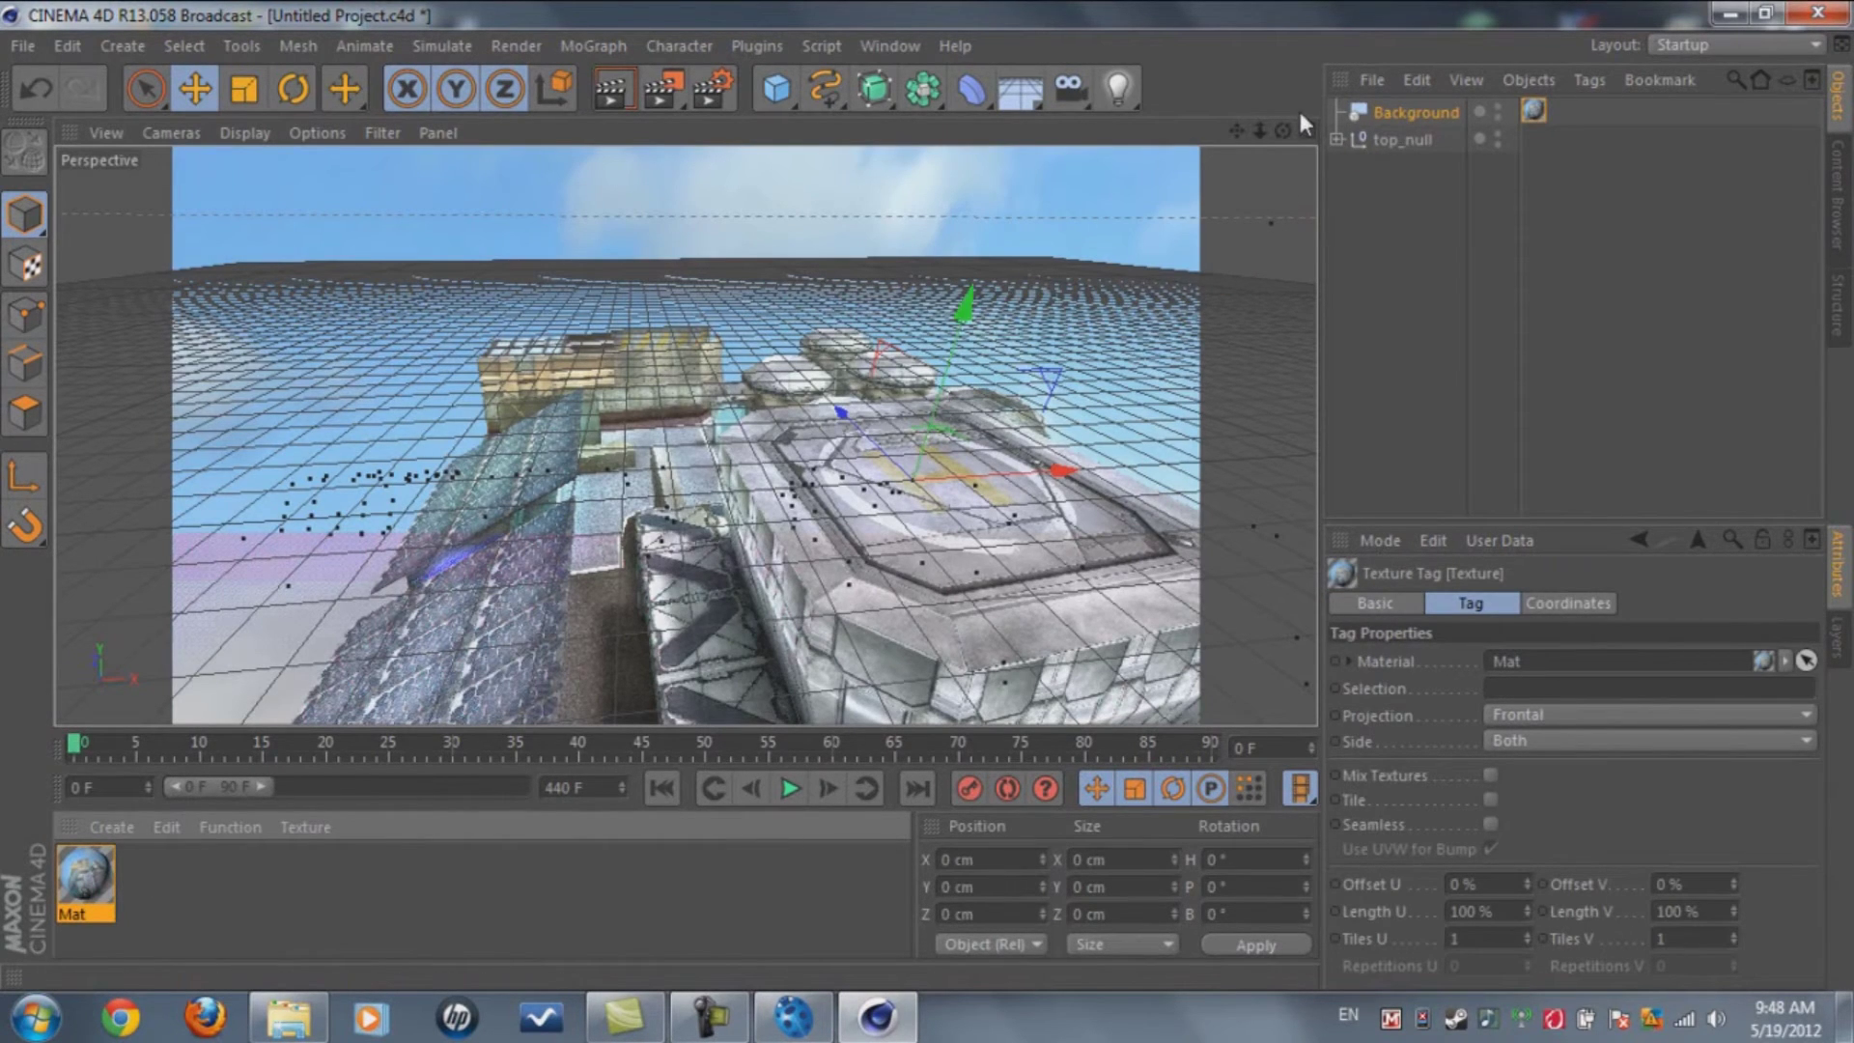
{"action": "left_click", "coordinate": [586, 44]}
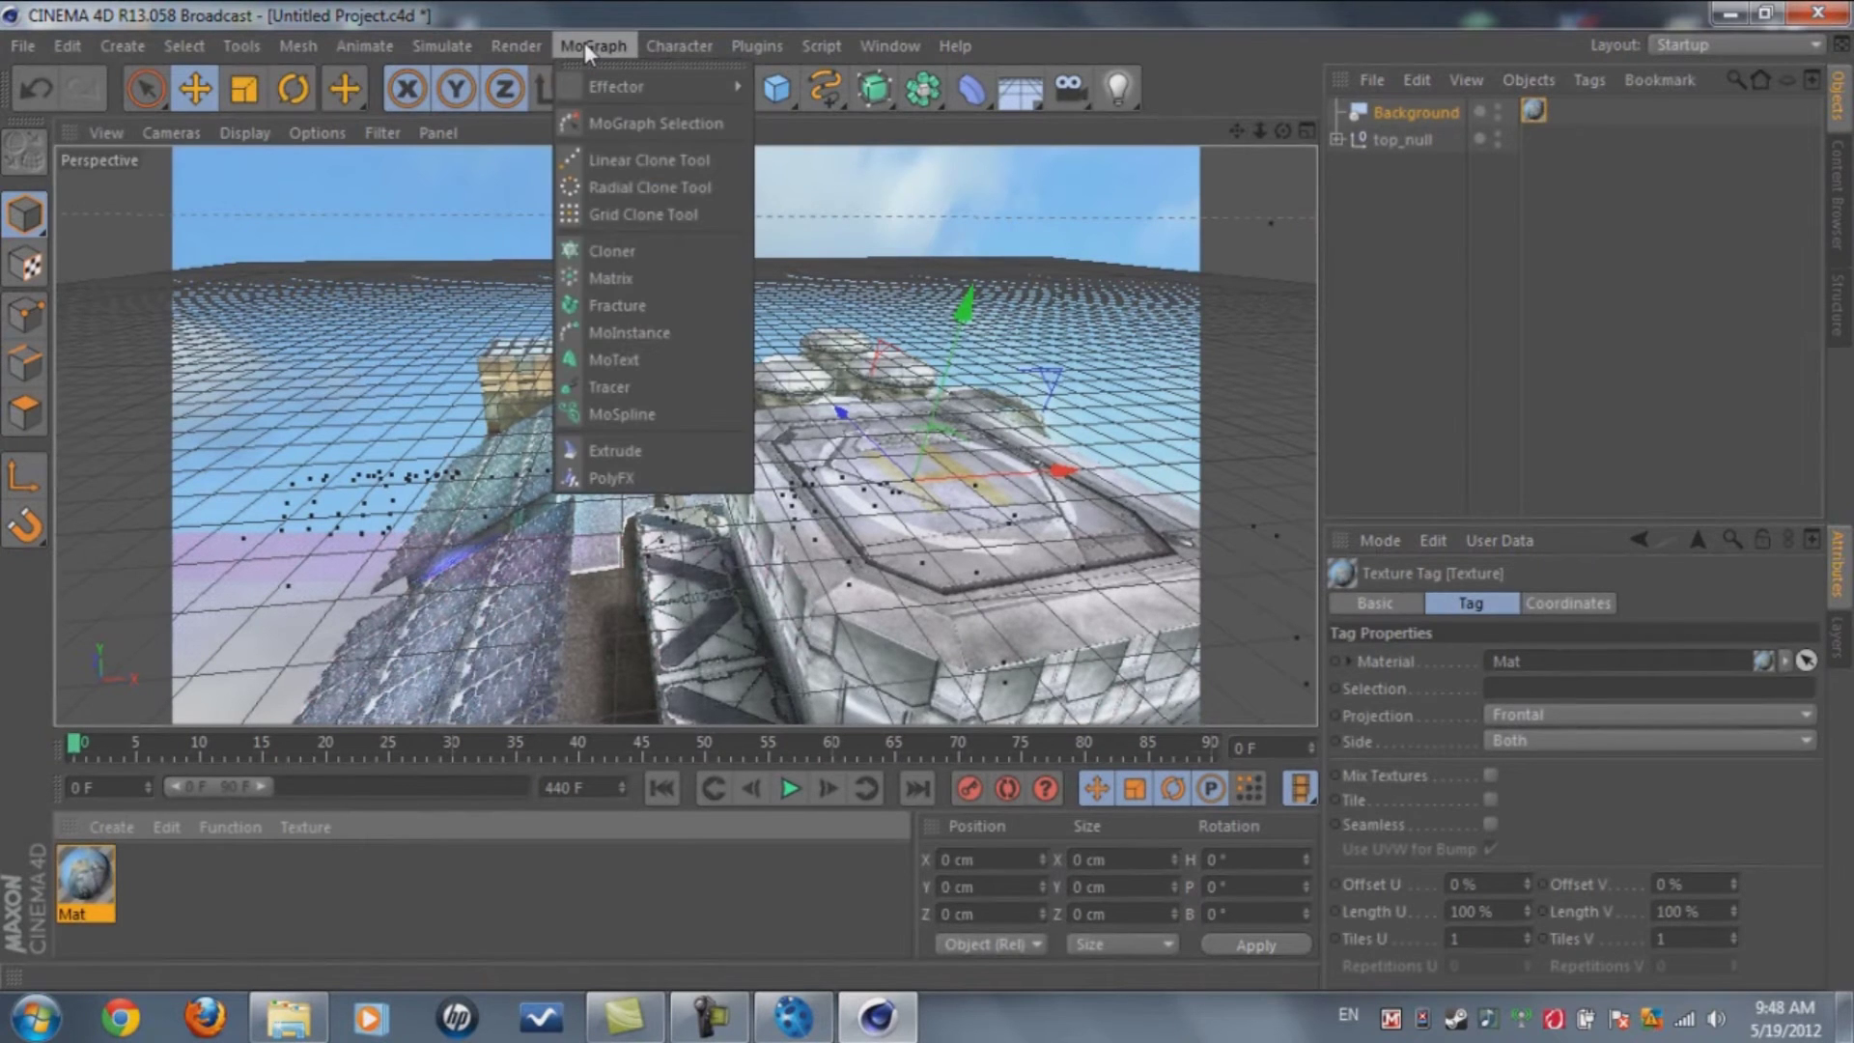
Add a MoText object reading RECON in the Xirod font
{"action": "left_click", "coordinate": [652, 362]}
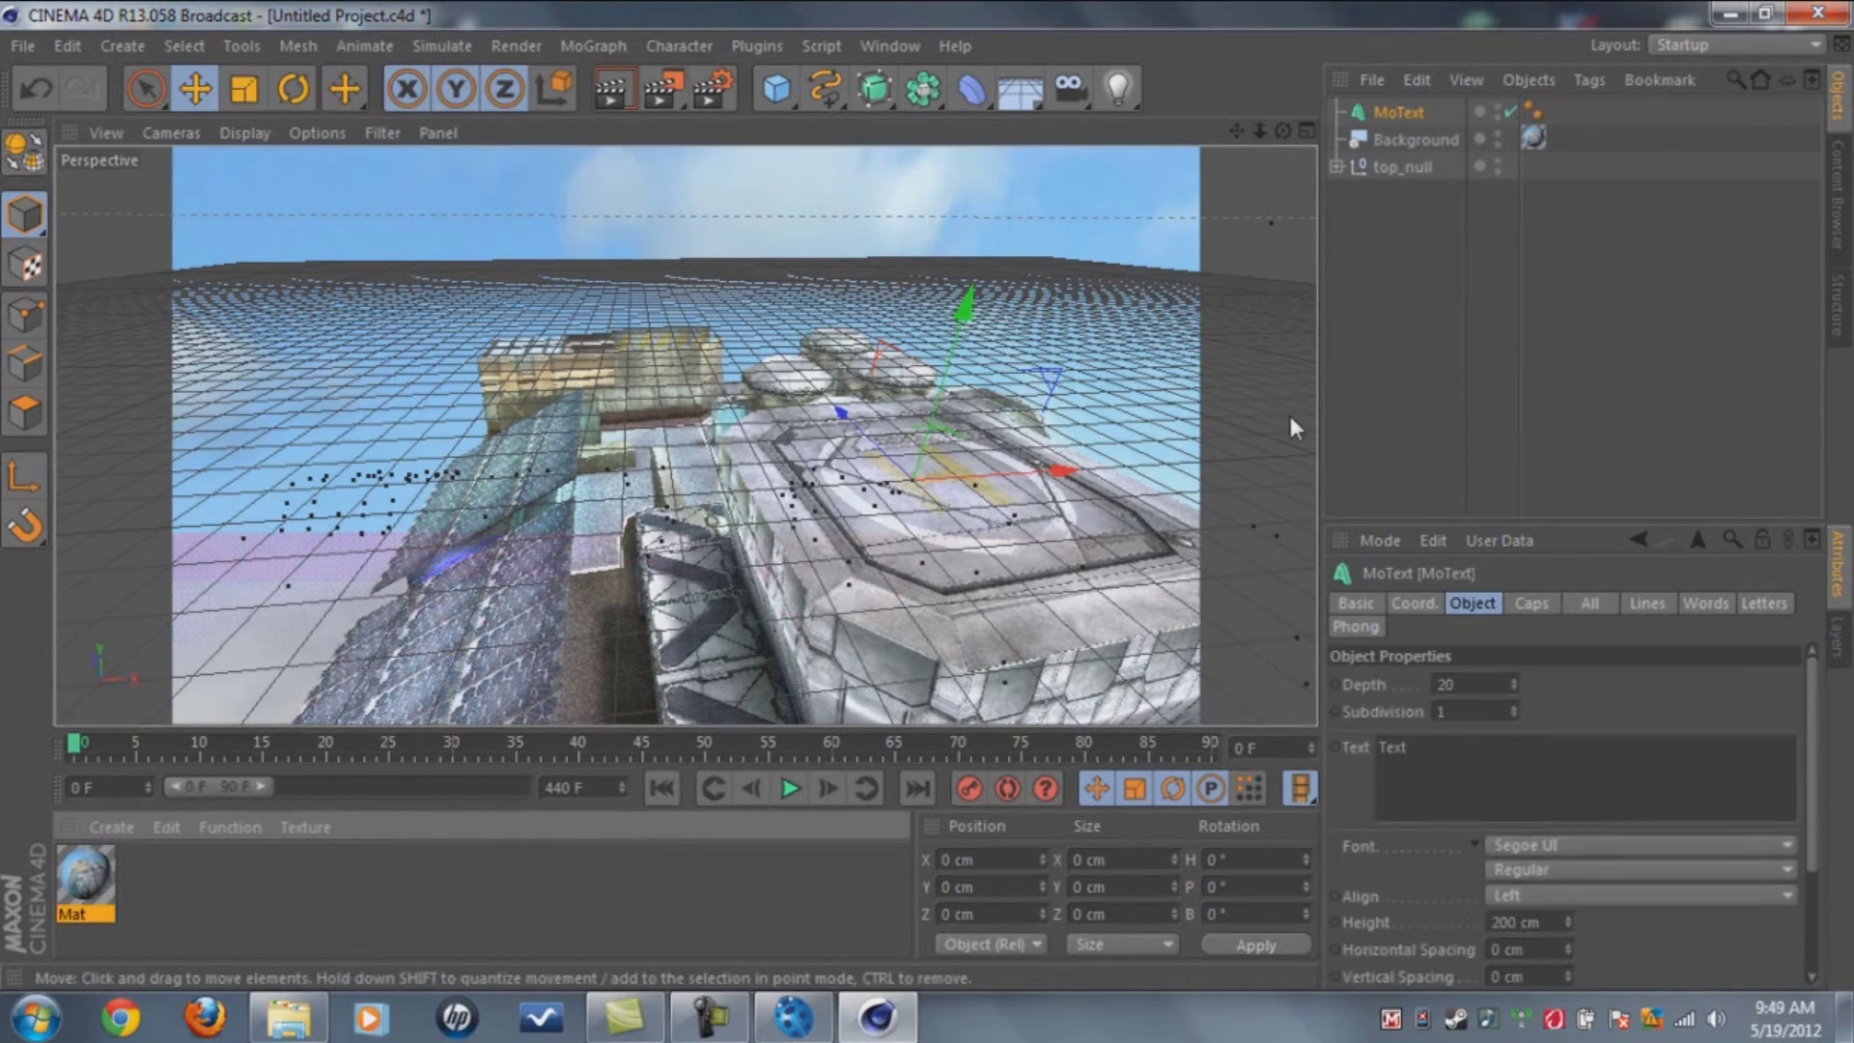
{"action": "left_click", "coordinate": [1445, 761]}
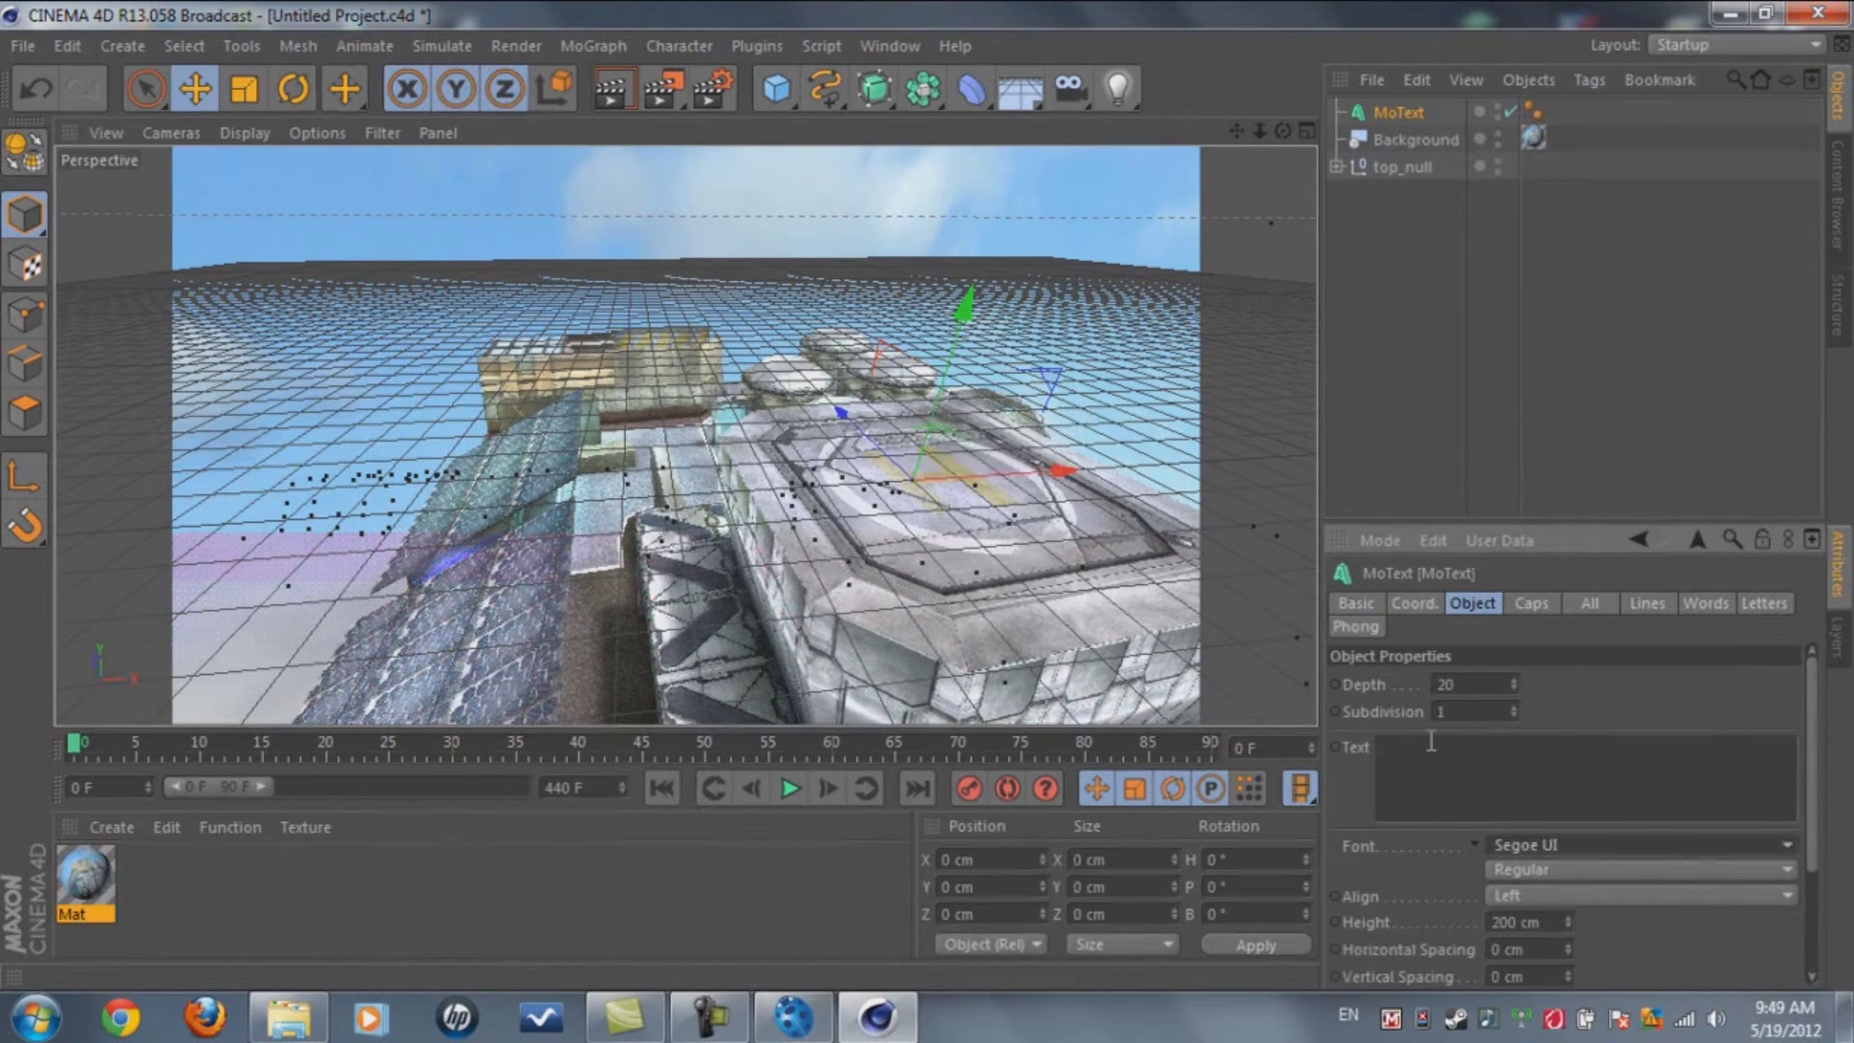
{"action": "key", "text": "Caps_Lock"}
{"action": "type", "text": "RECON"}
{"action": "key", "text": "Return"}
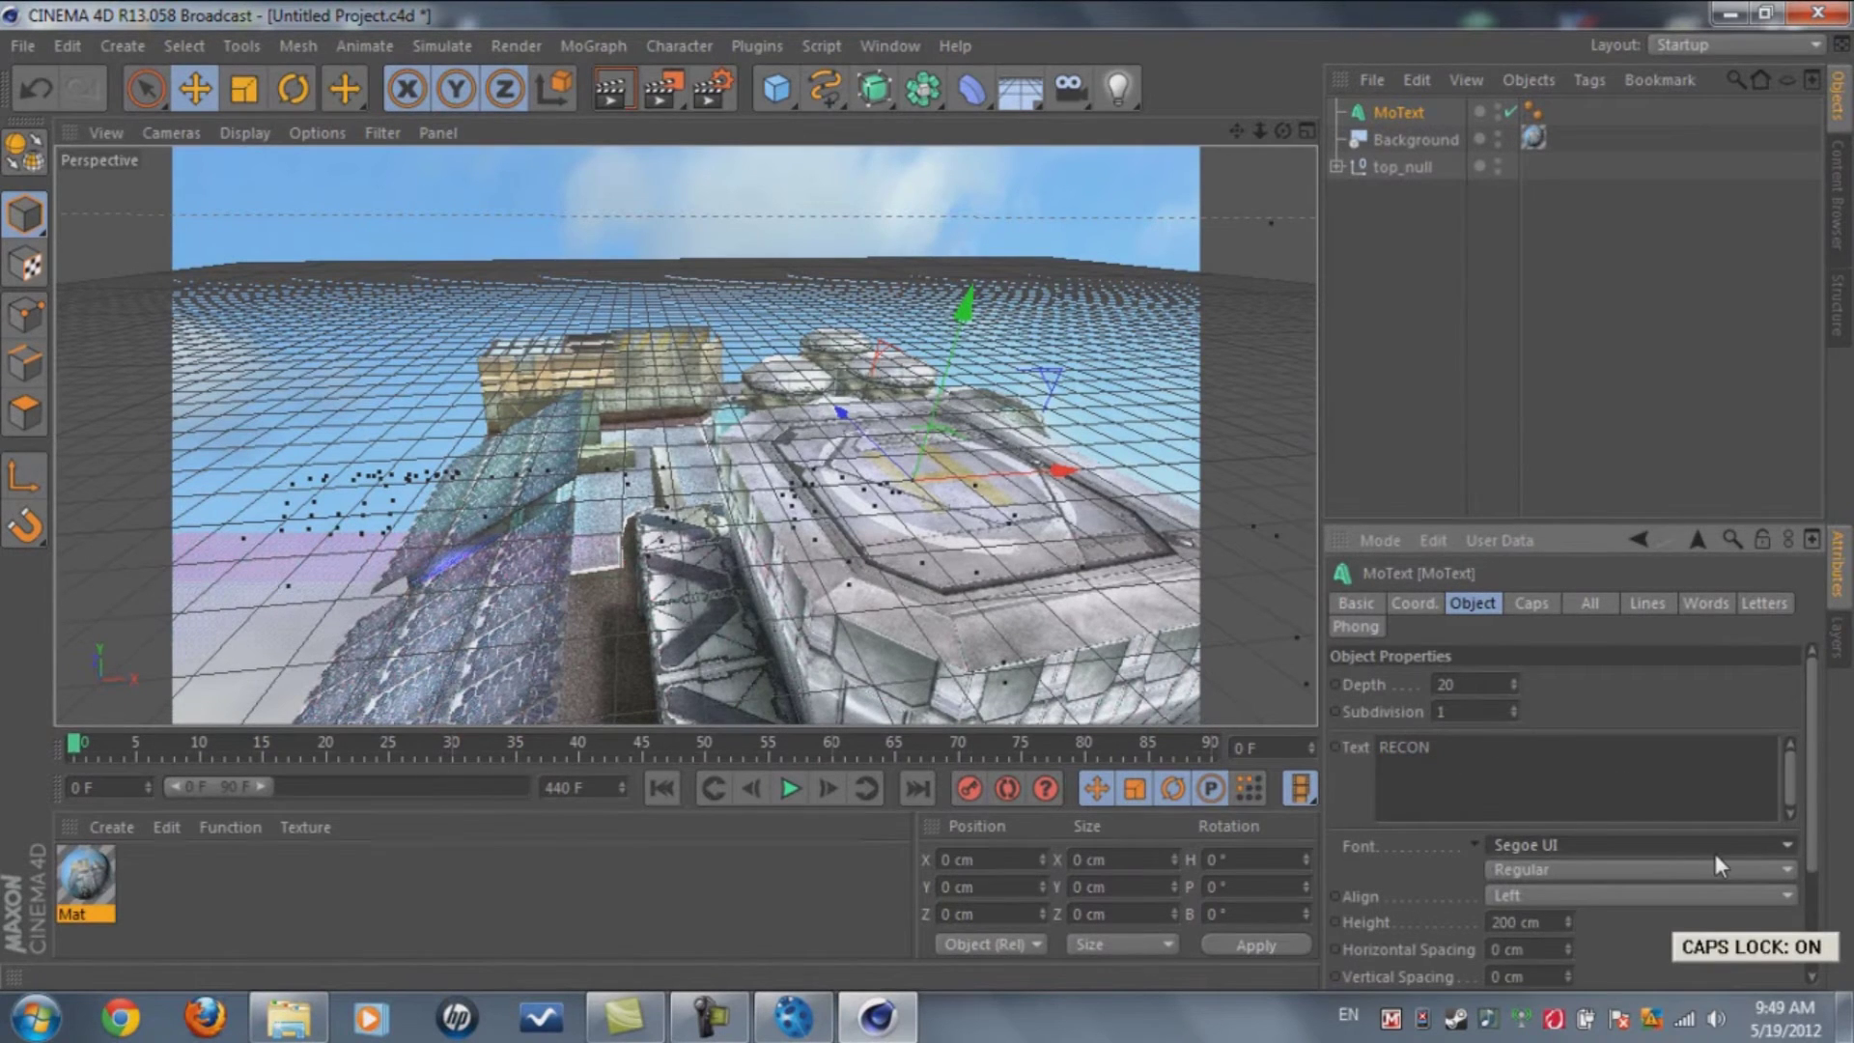
{"action": "left_click", "coordinate": [1642, 845]}
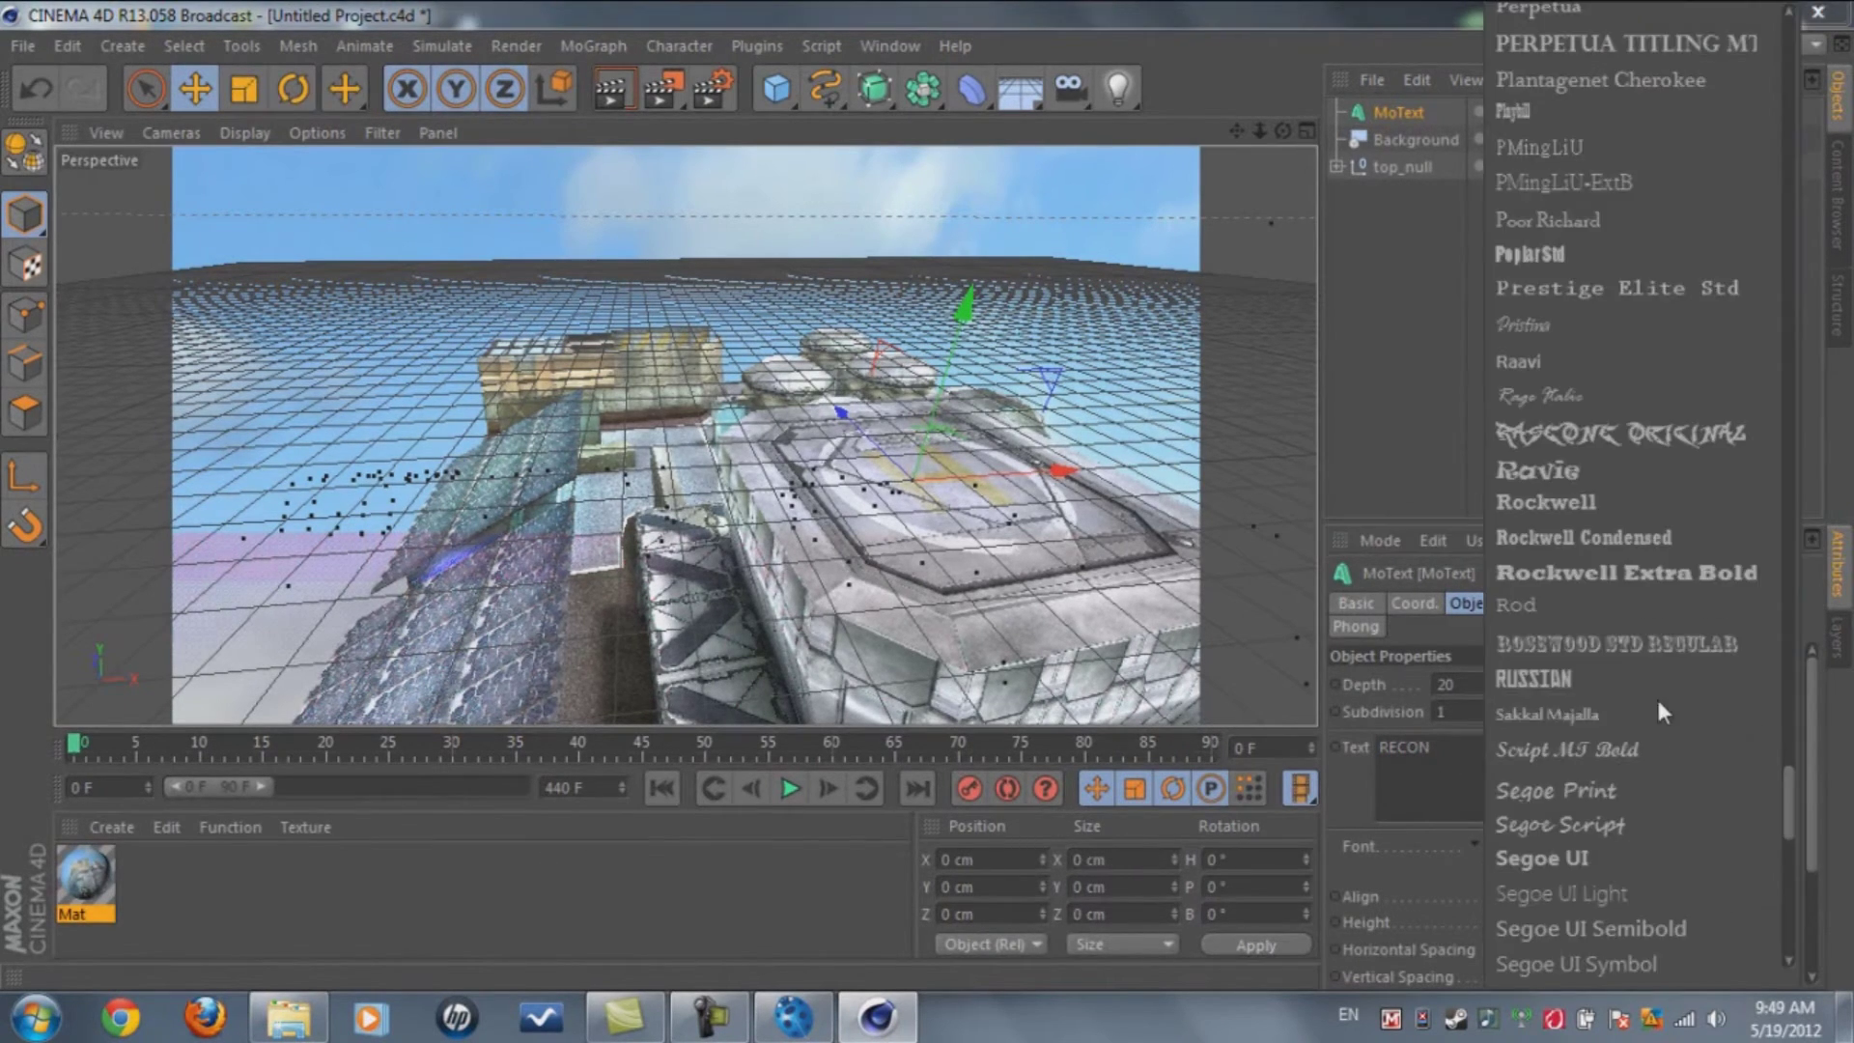
{"action": "scroll", "coordinate": [1632, 676], "scroll_direction": "down", "scroll_amount": 10}
{"action": "left_click", "coordinate": [1593, 939]}
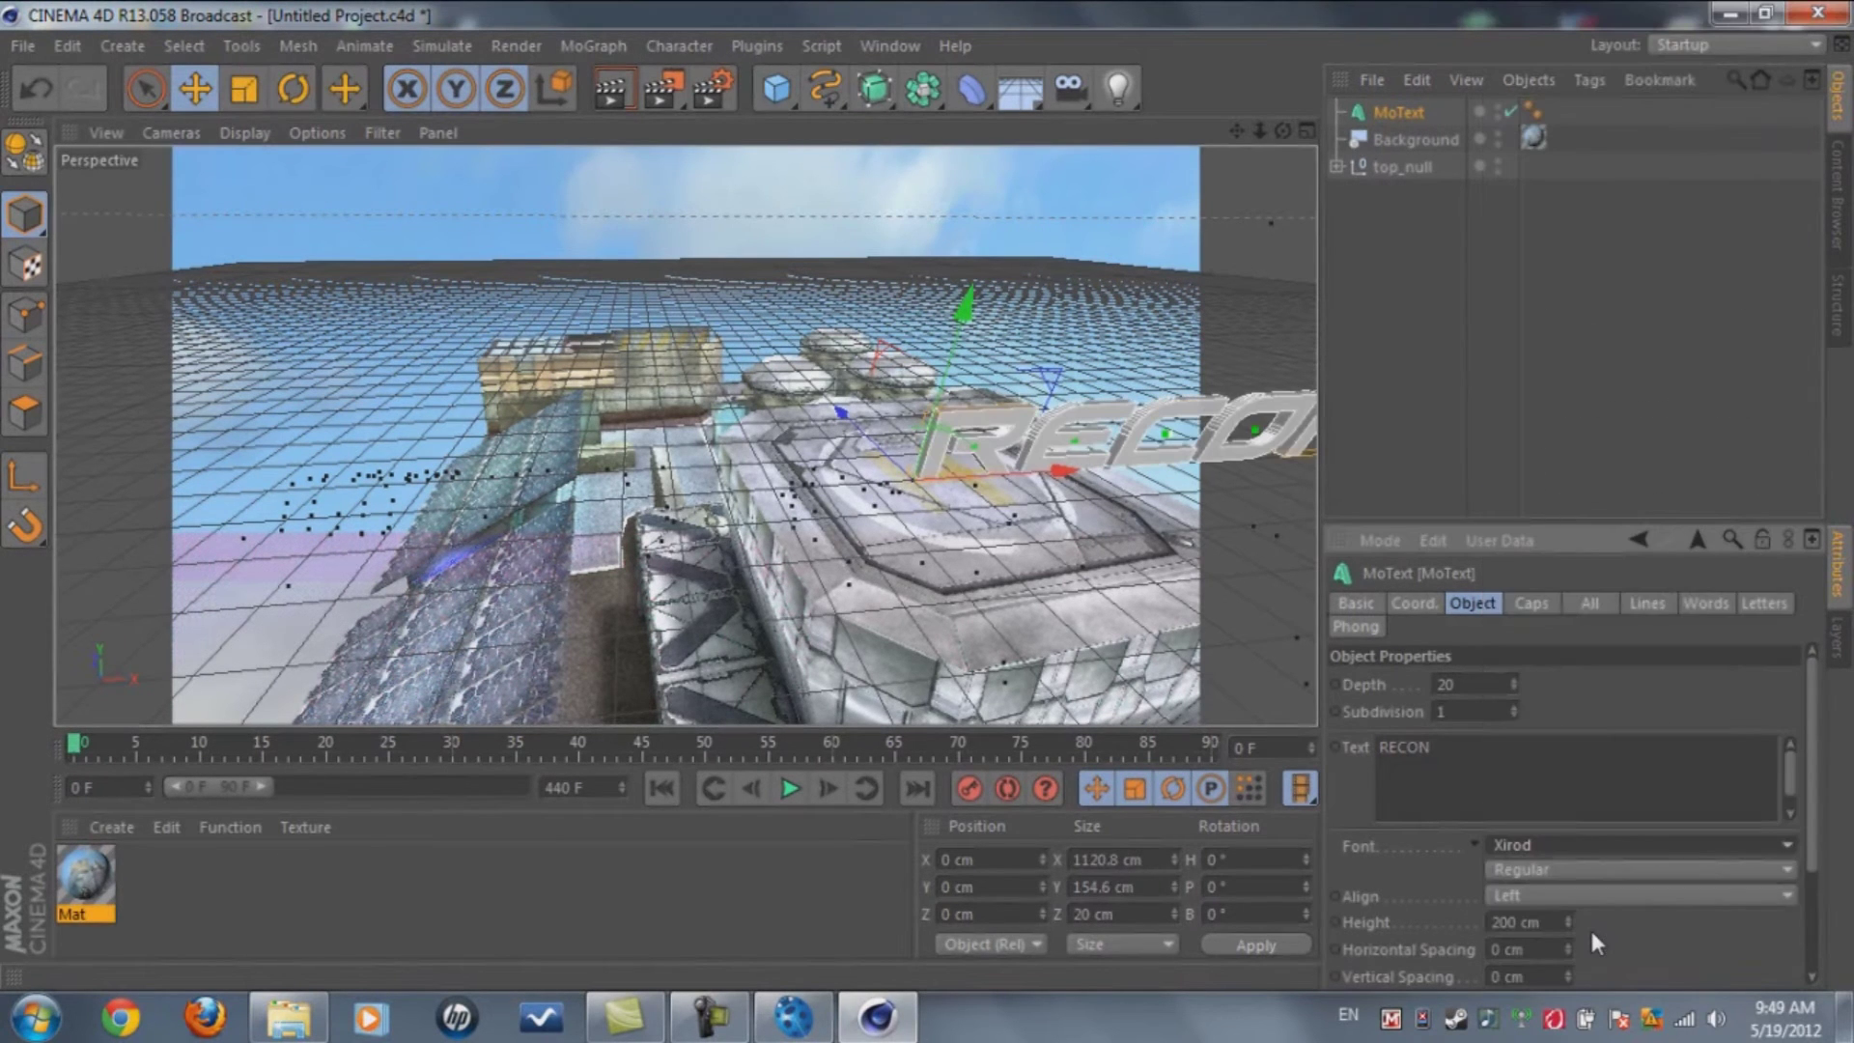
Set the text depth to 50 with Fillet Cap on both start and end
{"action": "double_click", "coordinate": [1446, 684]}
{"action": "type", "text": "50"}
{"action": "key", "text": "Return"}
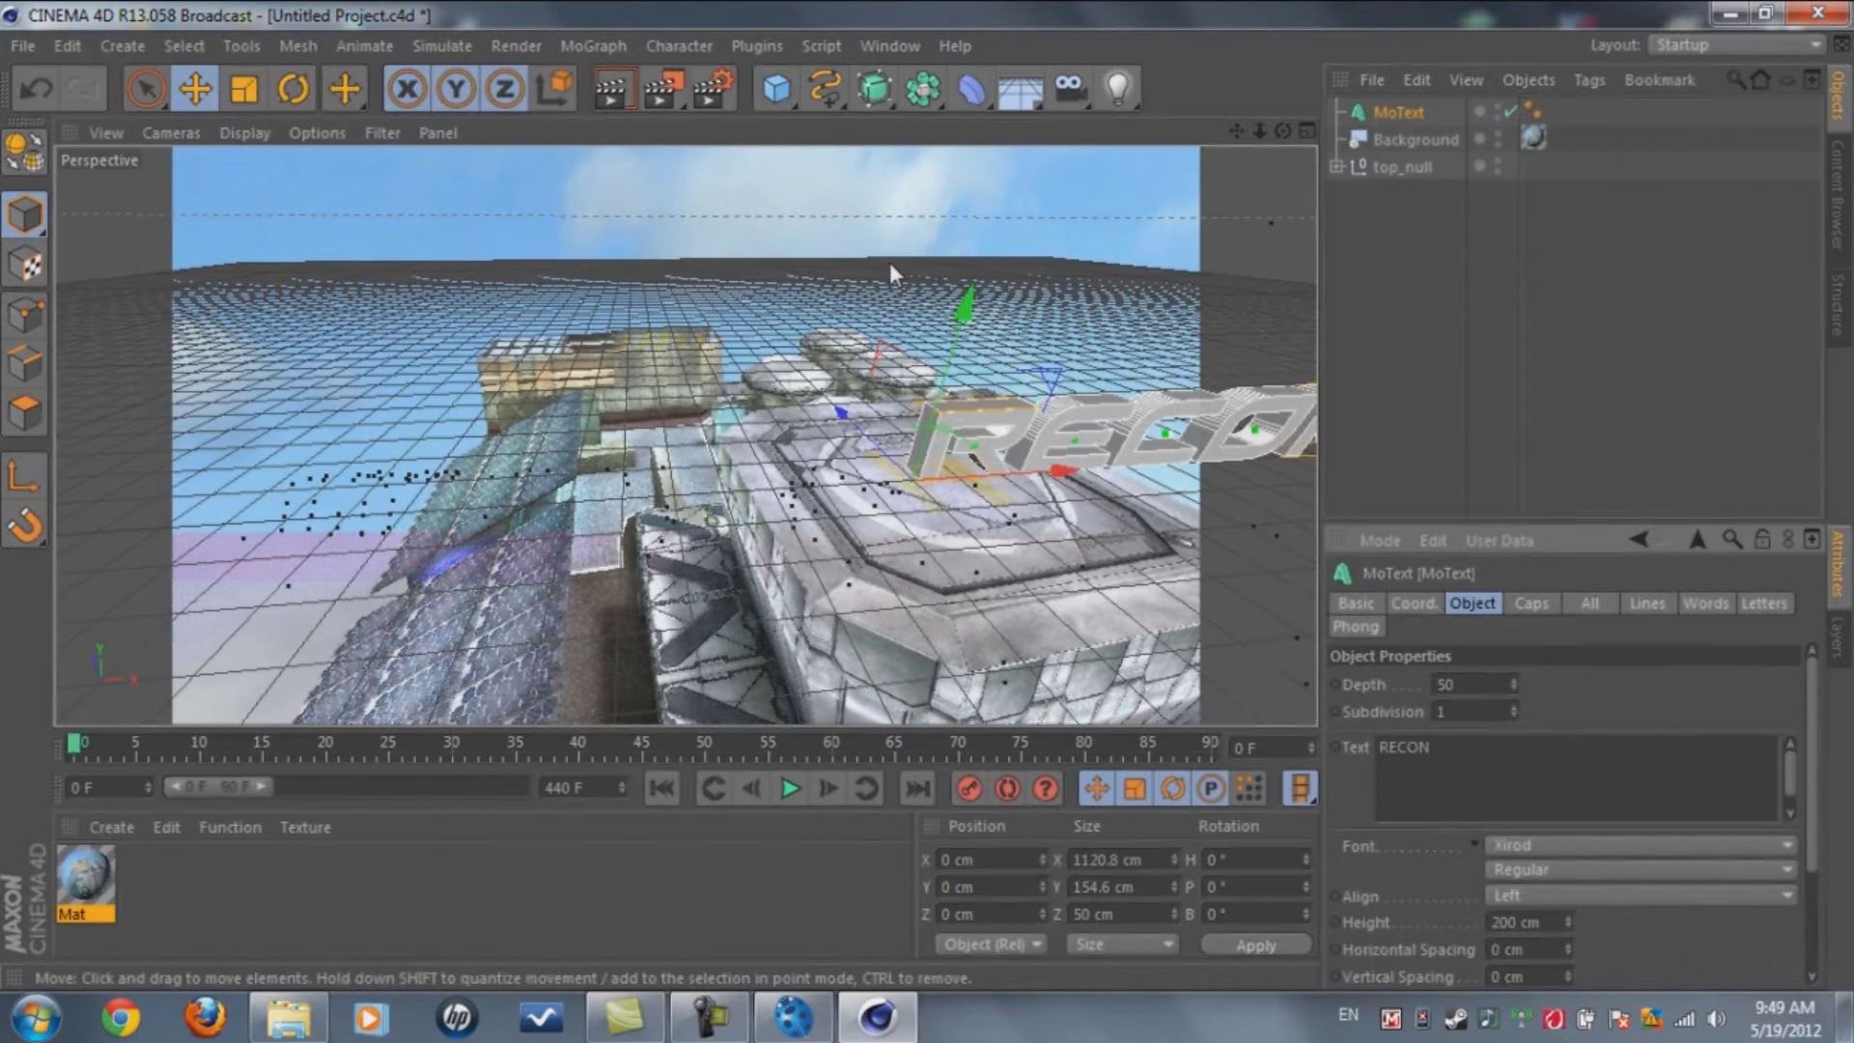
{"action": "left_click", "coordinate": [1526, 605]}
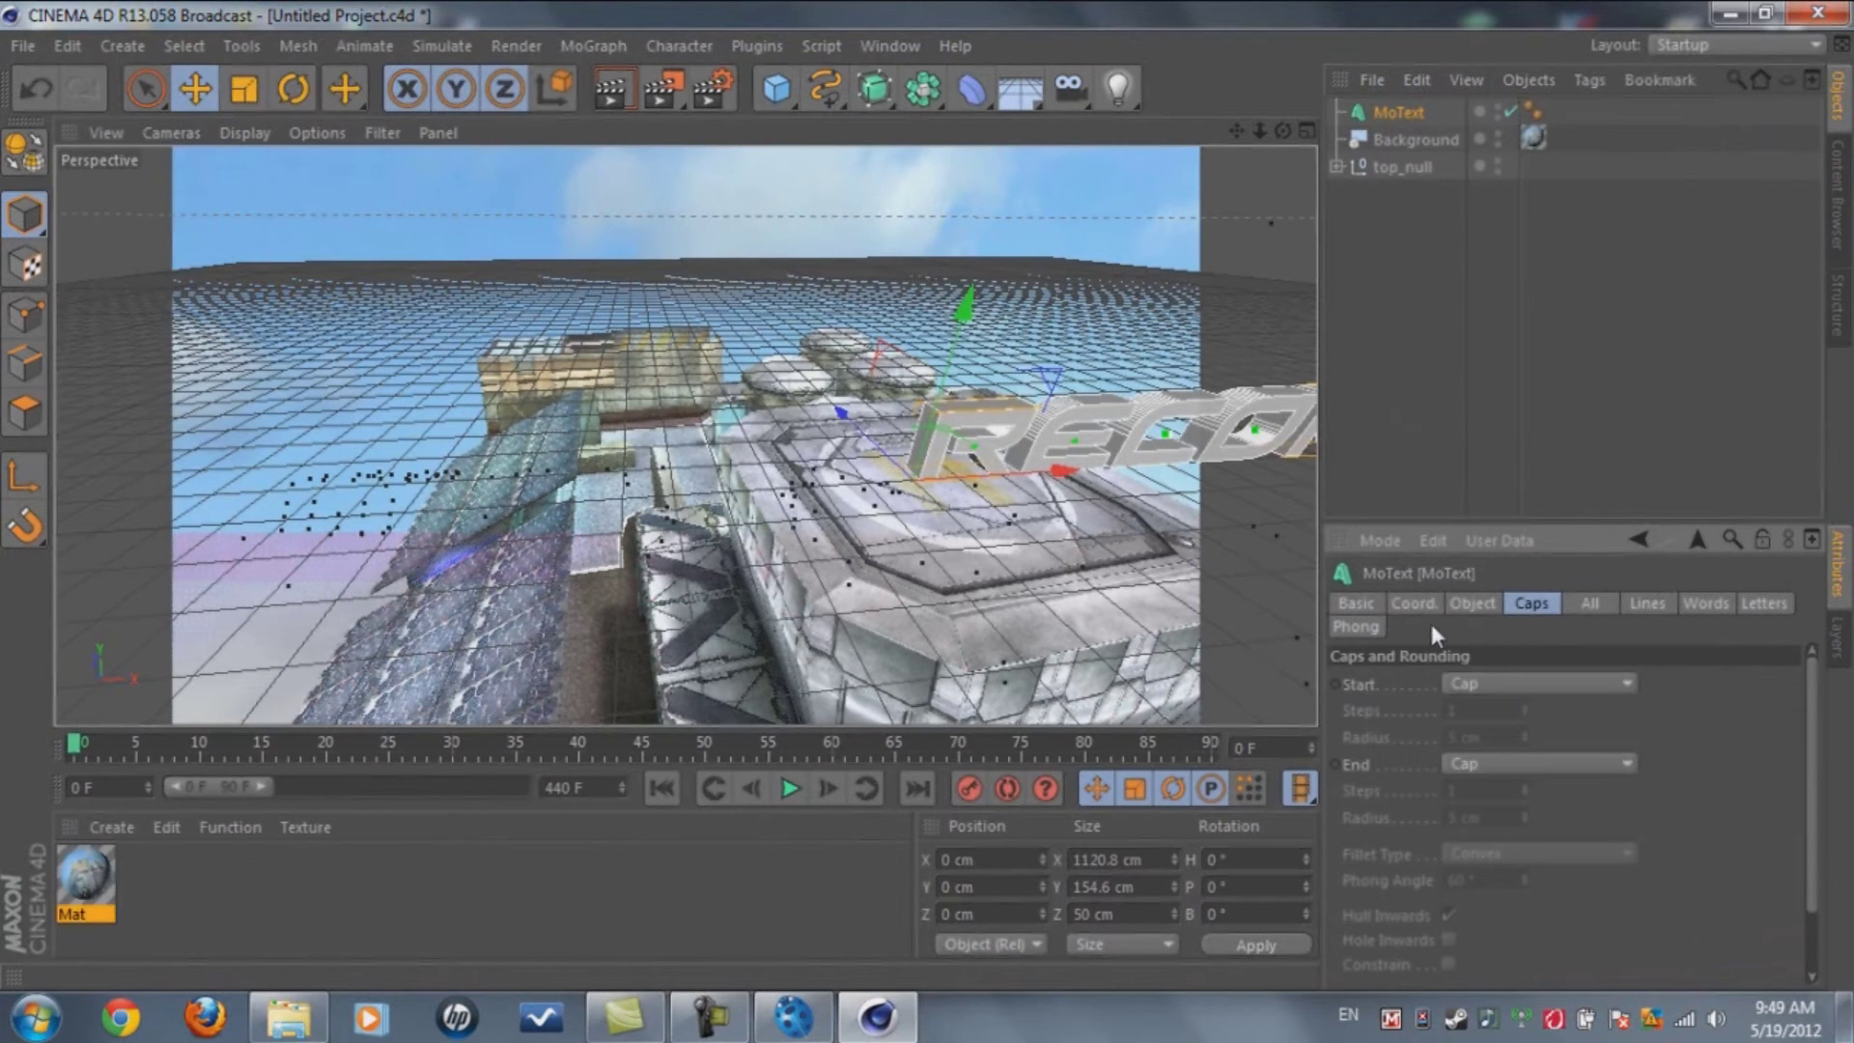
{"action": "left_click", "coordinate": [1546, 683]}
{"action": "left_click", "coordinate": [1497, 791]}
{"action": "left_click", "coordinate": [1492, 764]}
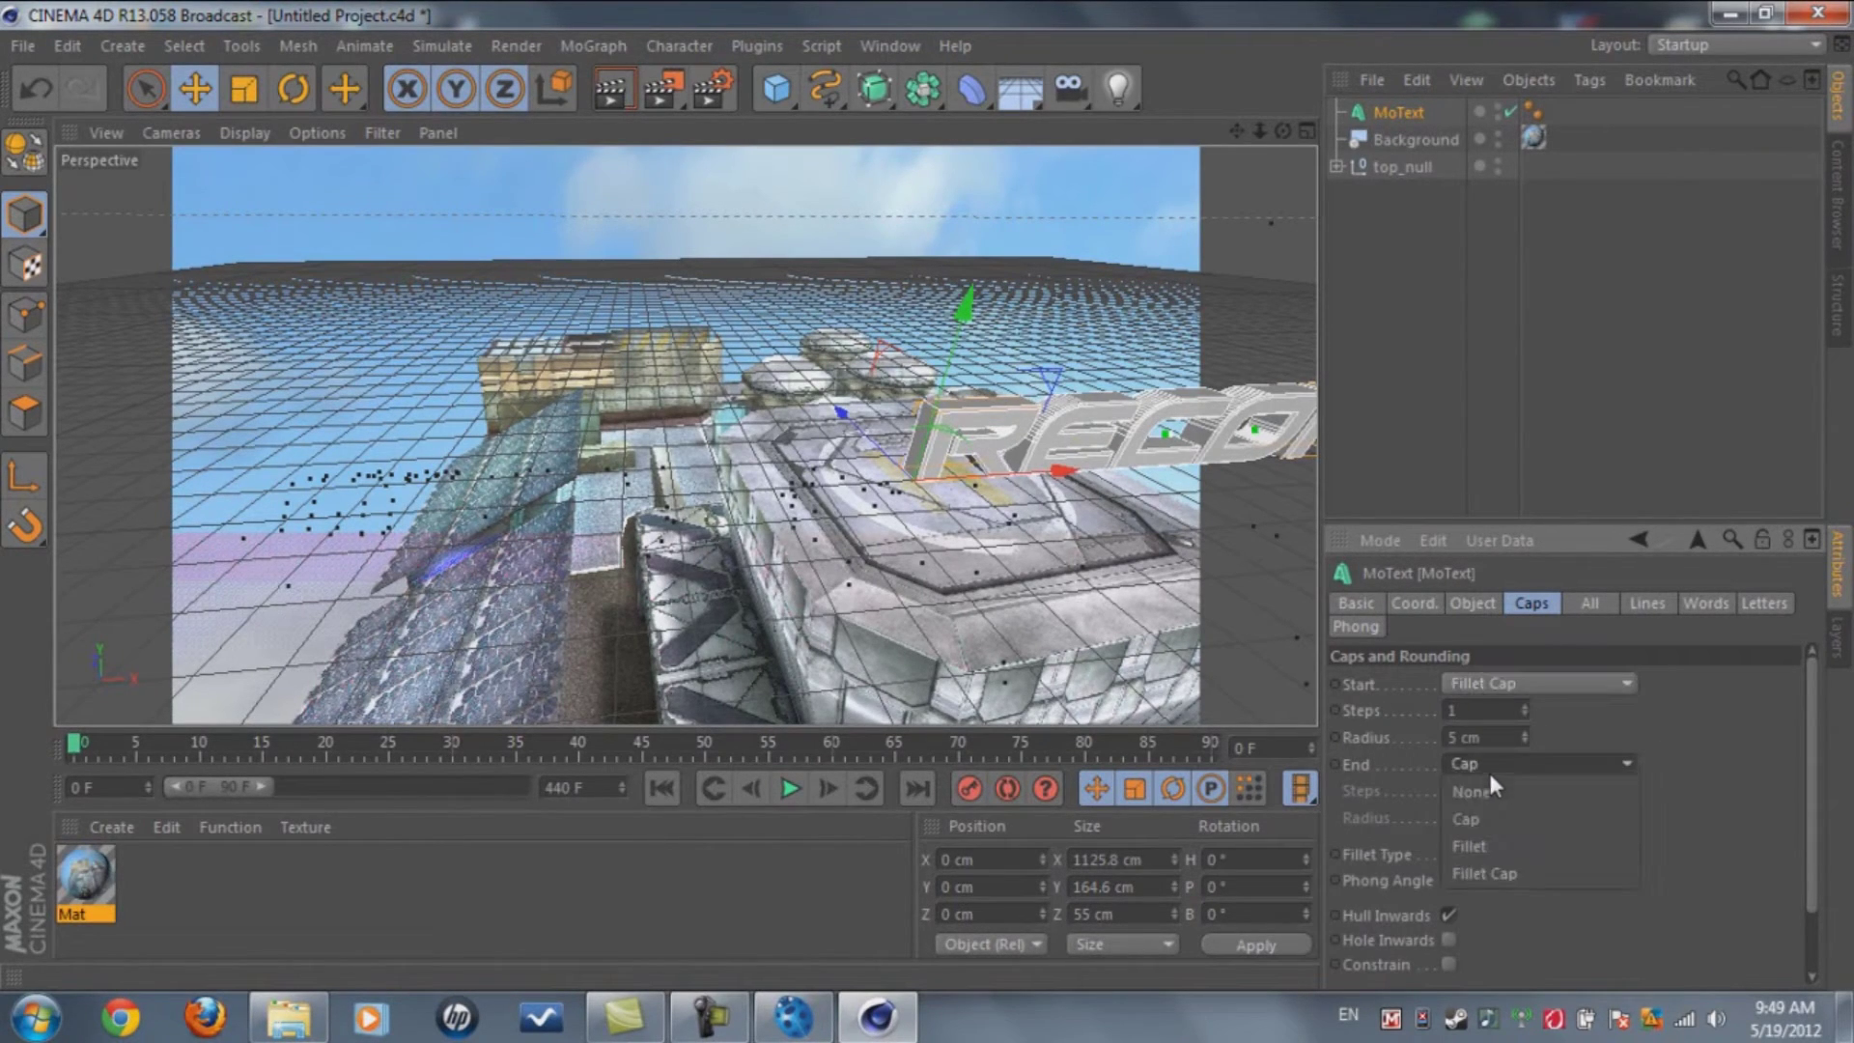
{"action": "left_click", "coordinate": [1506, 874]}
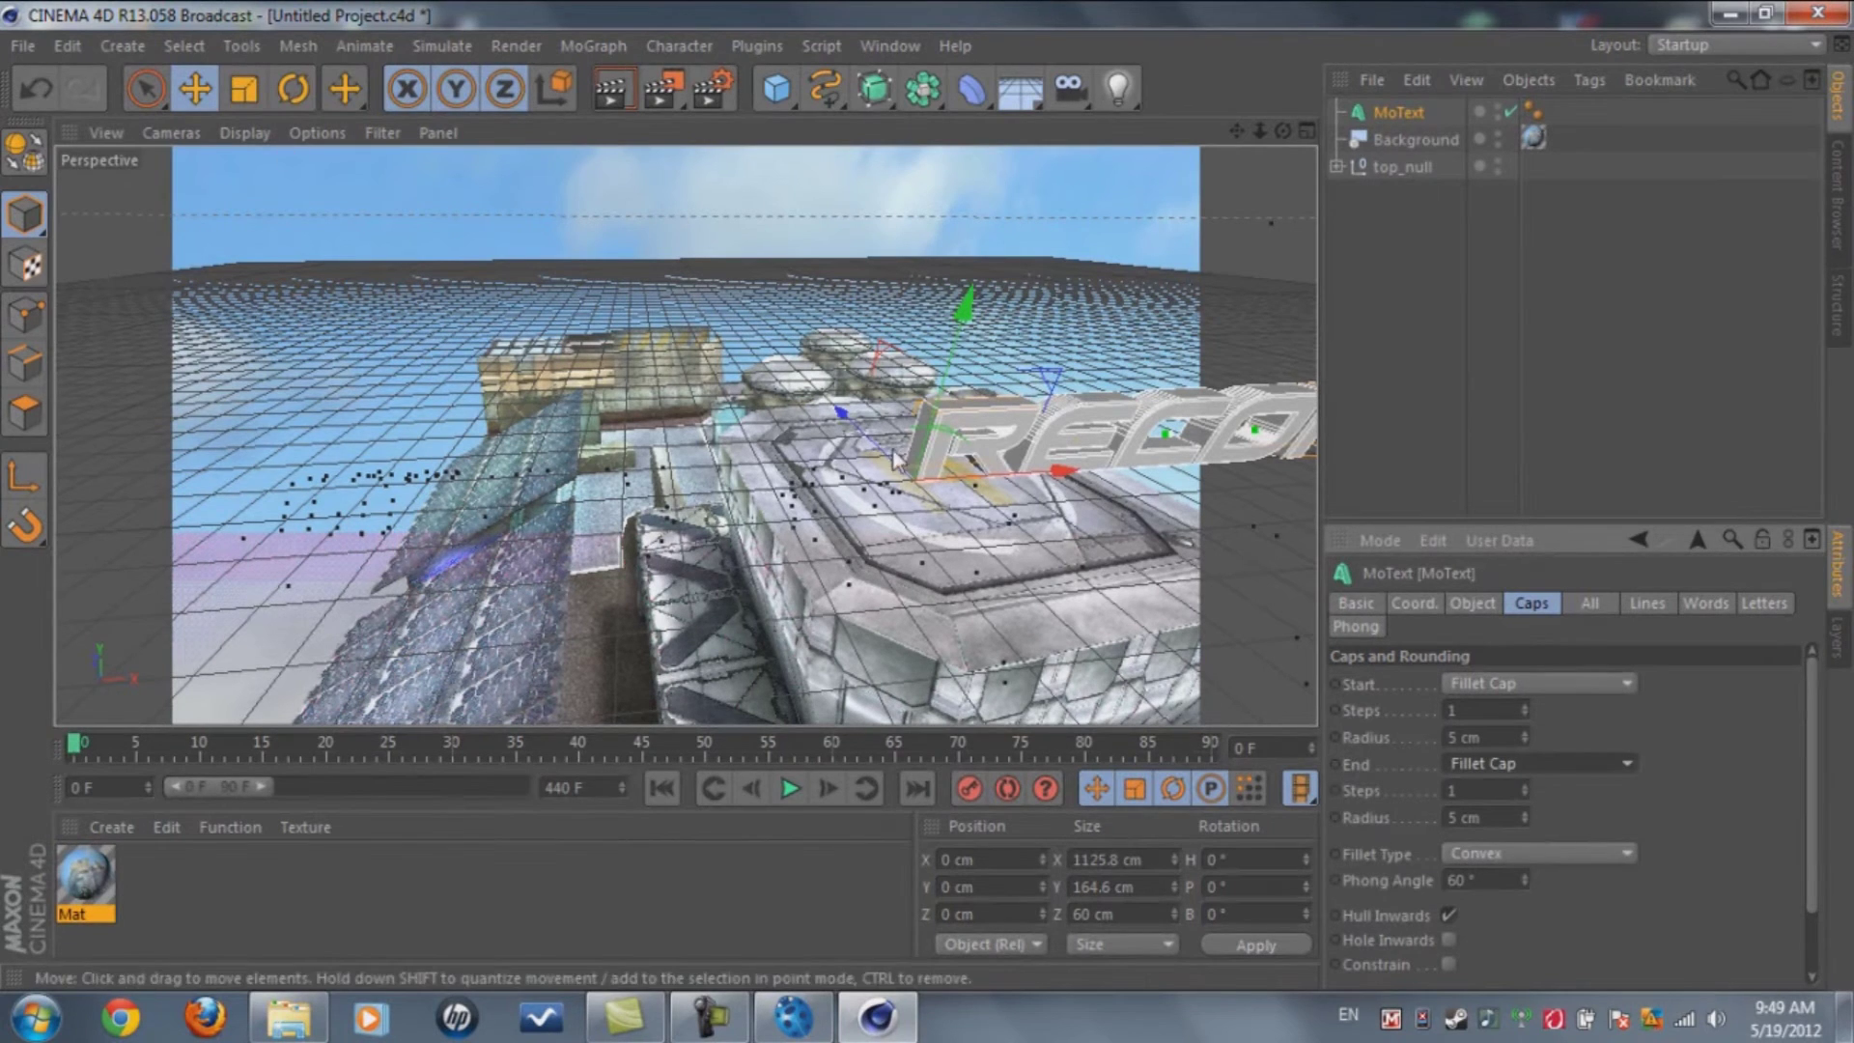
Move the RECON text left along X and forward along Z onto the tank
{"action": "left_click_drag", "start_coordinate": [1062, 471], "coordinate": [892, 487]}
{"action": "left_click", "coordinate": [244, 87]}
{"action": "left_click", "coordinate": [195, 88]}
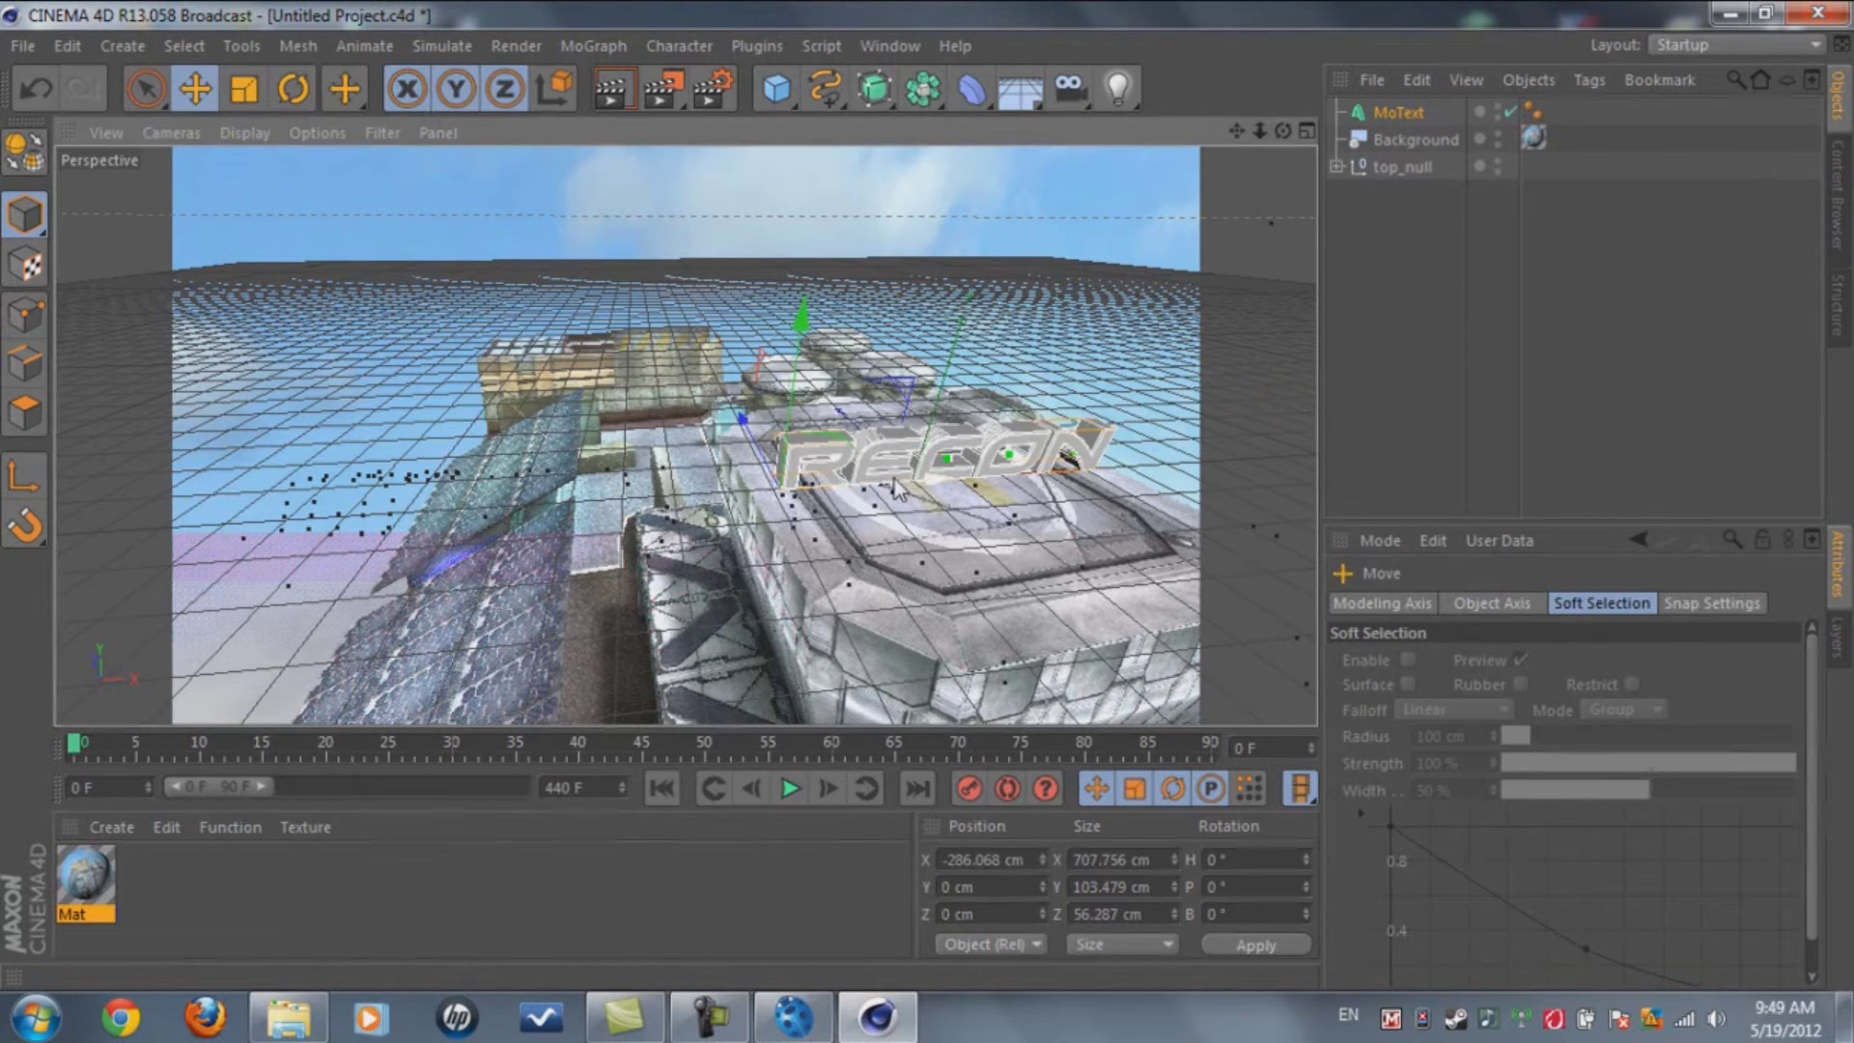
{"action": "left_click_drag", "start_coordinate": [929, 486], "coordinate": [921, 475]}
{"action": "key", "text": "ctrl+z"}
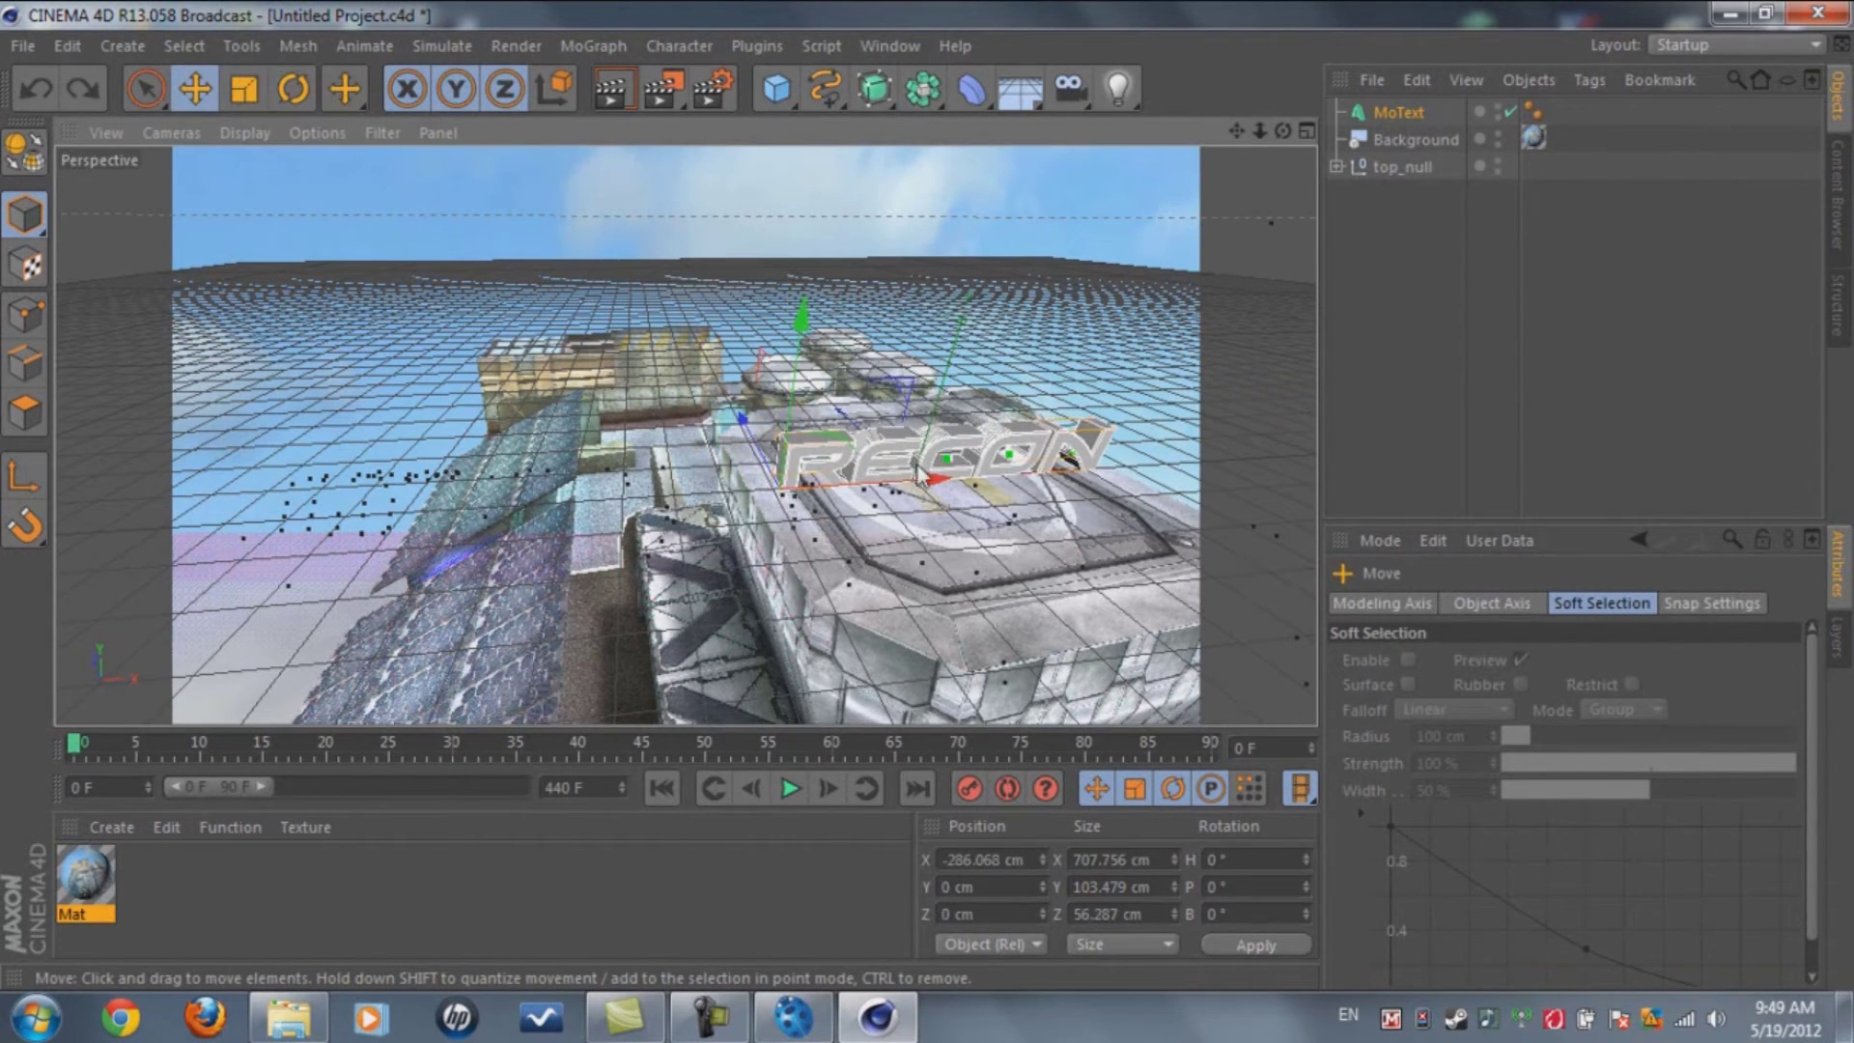
{"action": "left_click_drag", "start_coordinate": [743, 418], "coordinate": [765, 476]}
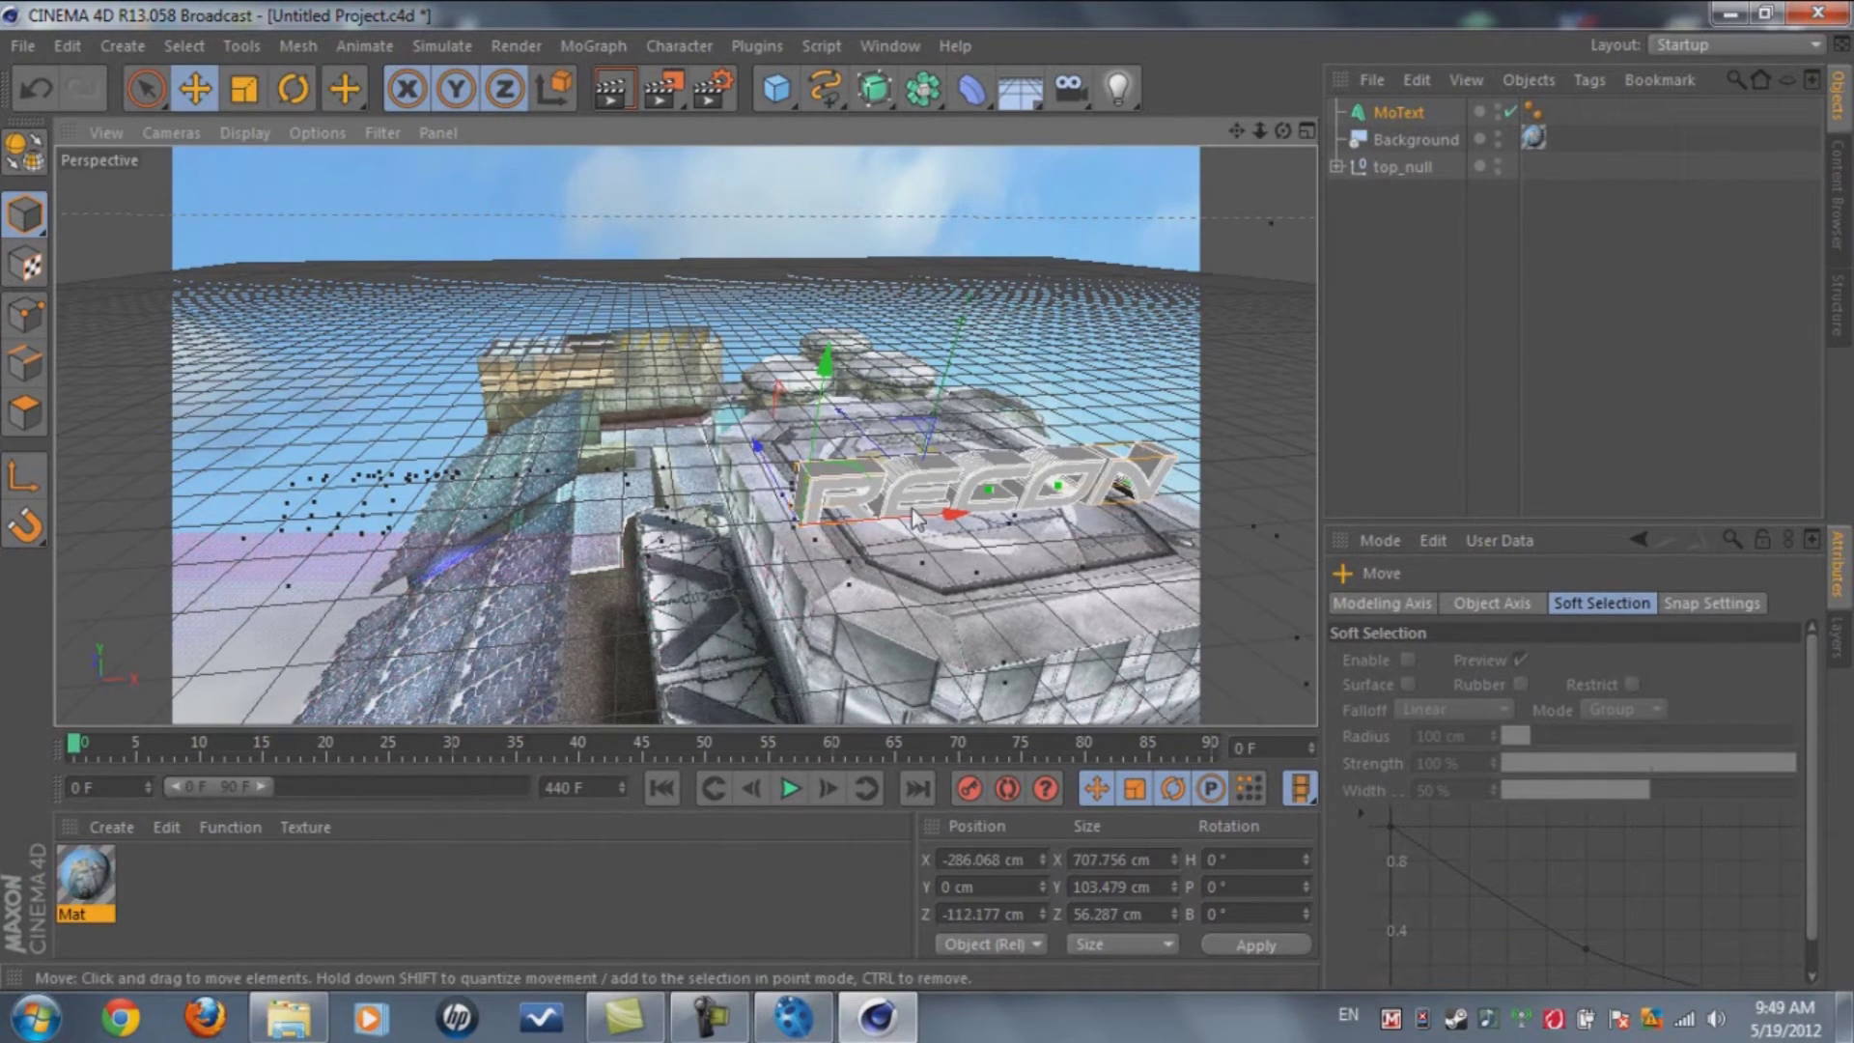
Add a Floor object carrying a copy of the Mat texture tag
{"action": "left_click", "coordinate": [1014, 97]}
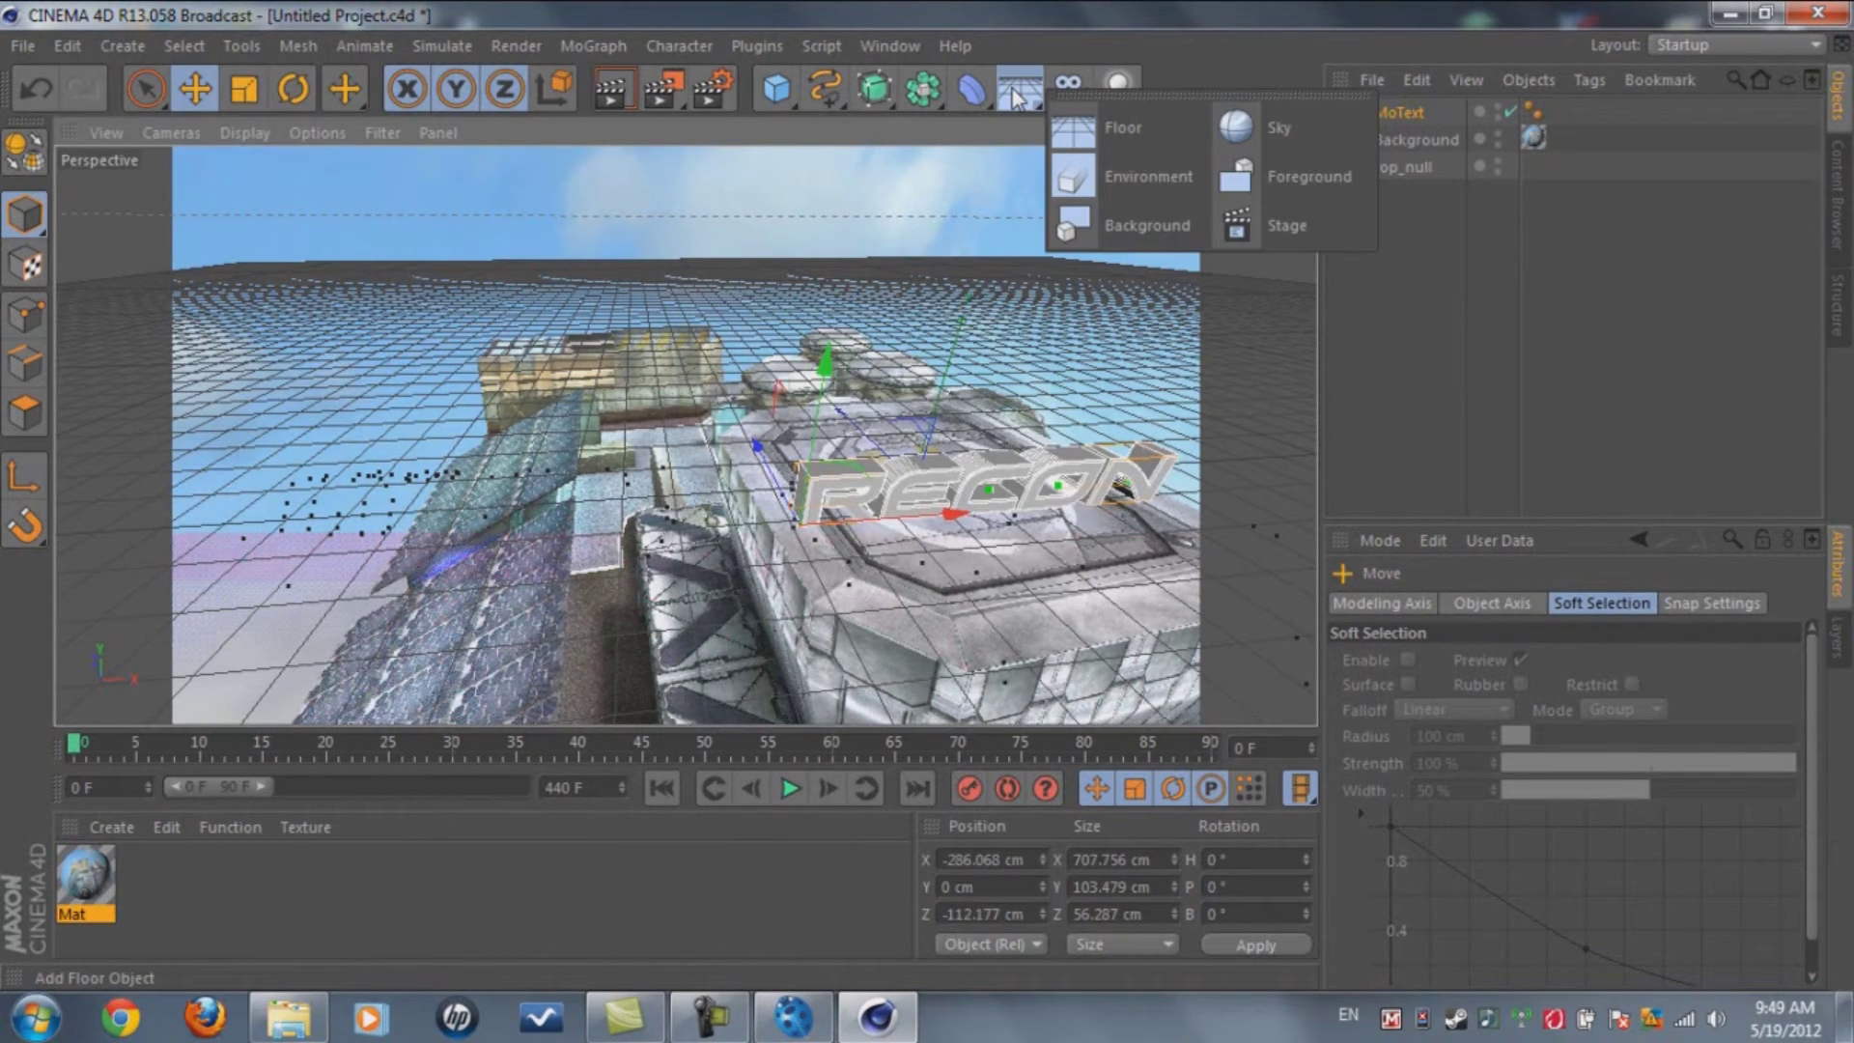
{"action": "left_click", "coordinate": [1116, 125]}
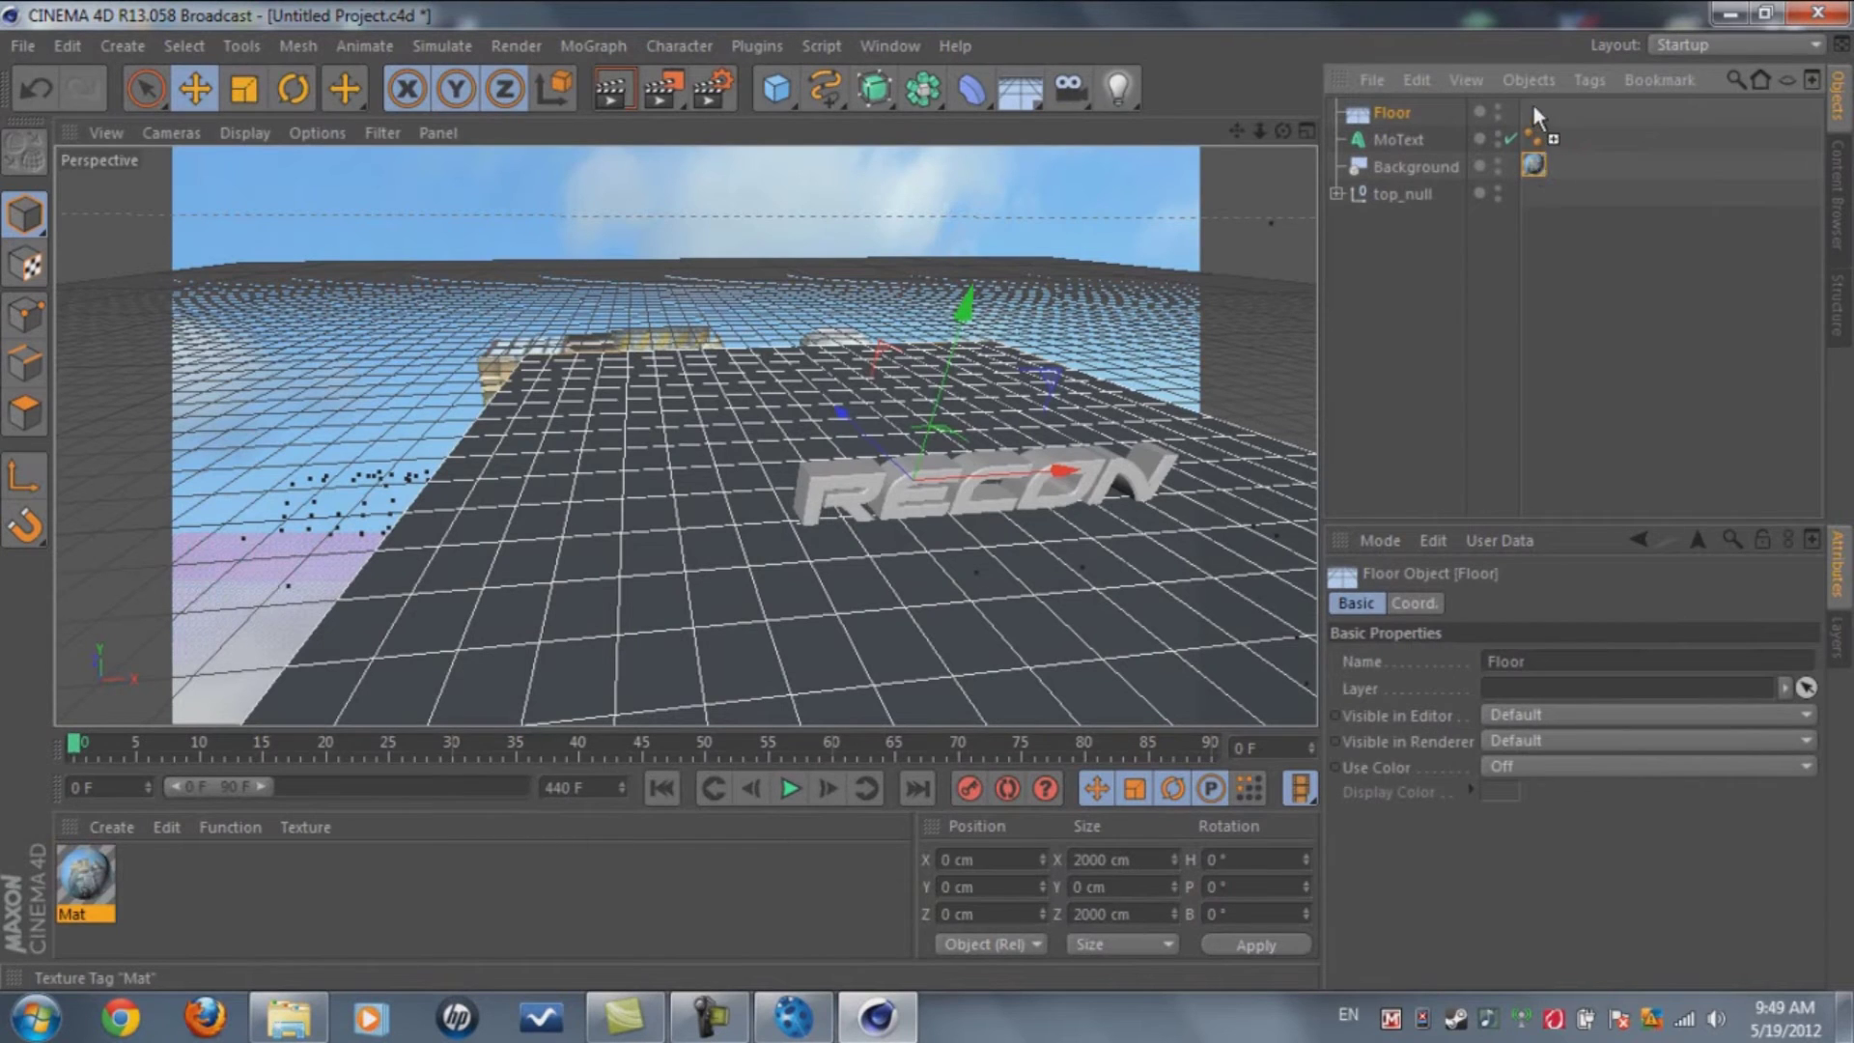
{"action": "left_click_drag", "start_coordinate": [1535, 110], "coordinate": [1536, 112], "text": "ctrl"}
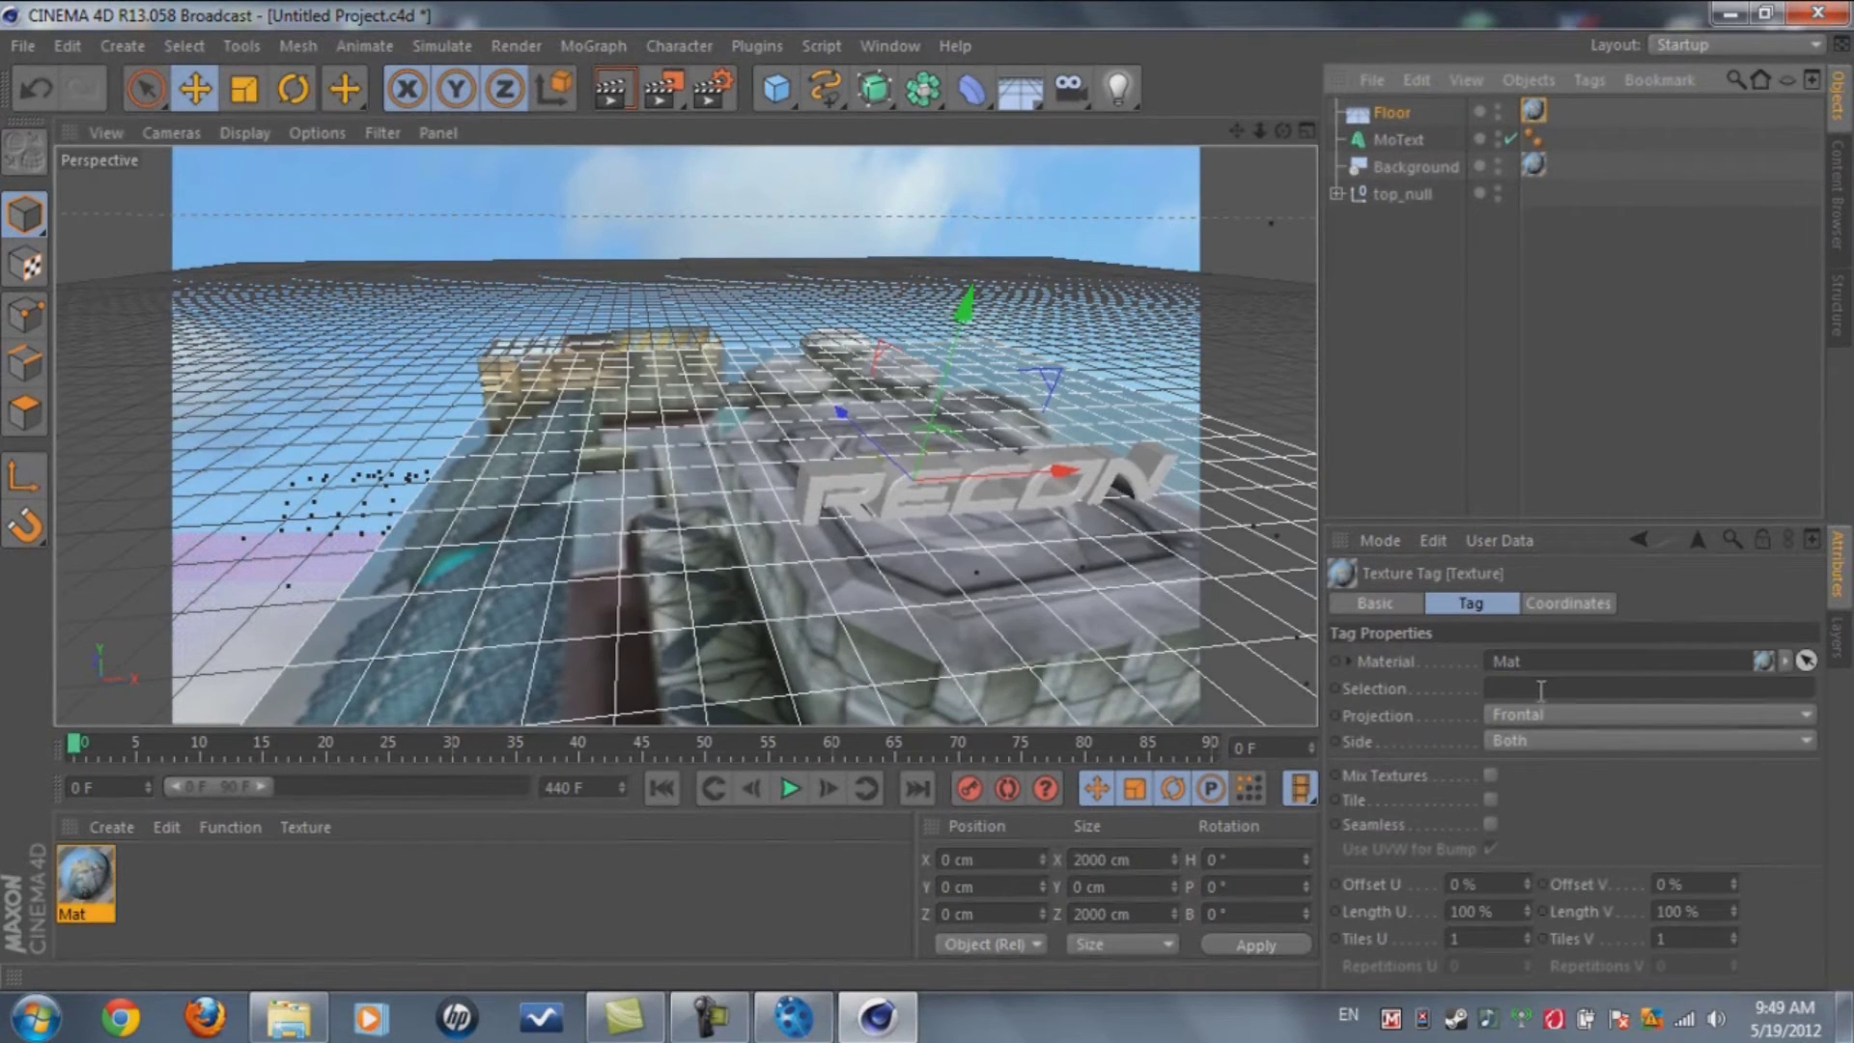
Give the floor a Compositing tag with Compositing Background on, then render a preview
{"action": "right_click", "coordinate": [1385, 118]}
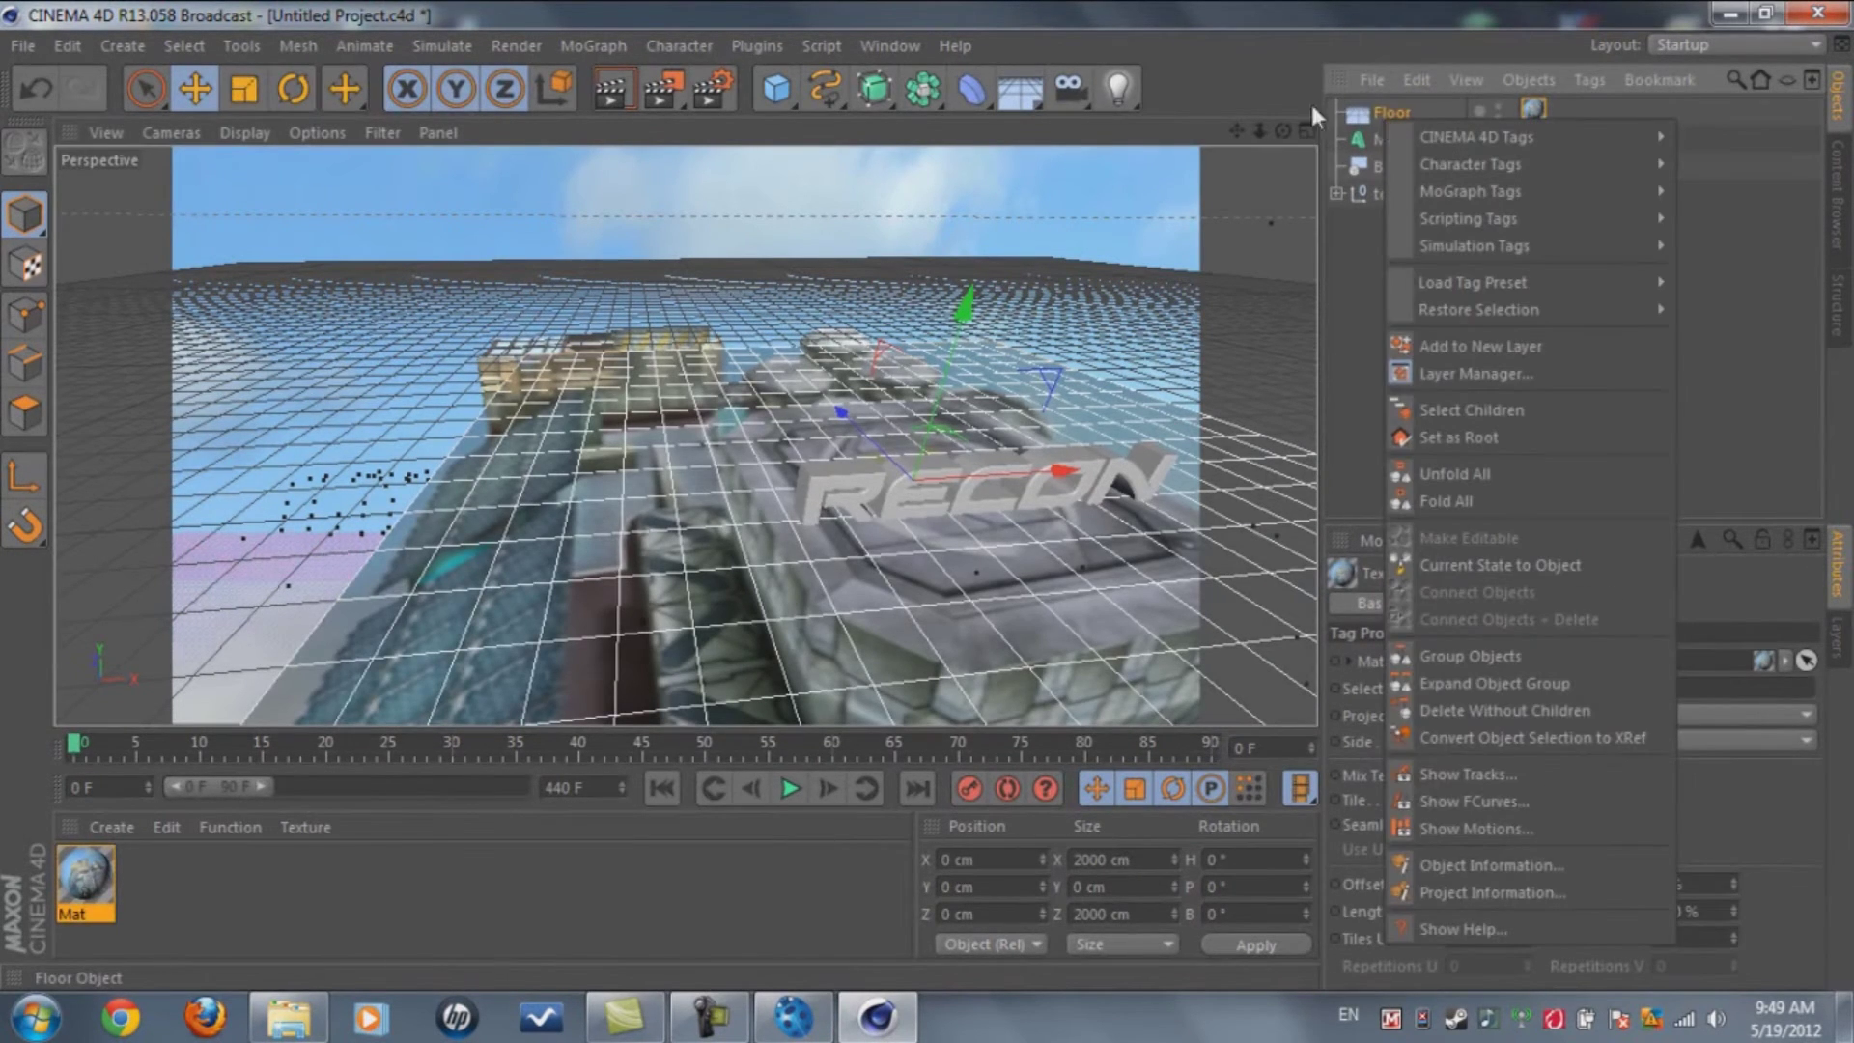
{"action": "mouse_move", "coordinate": [1532, 147]}
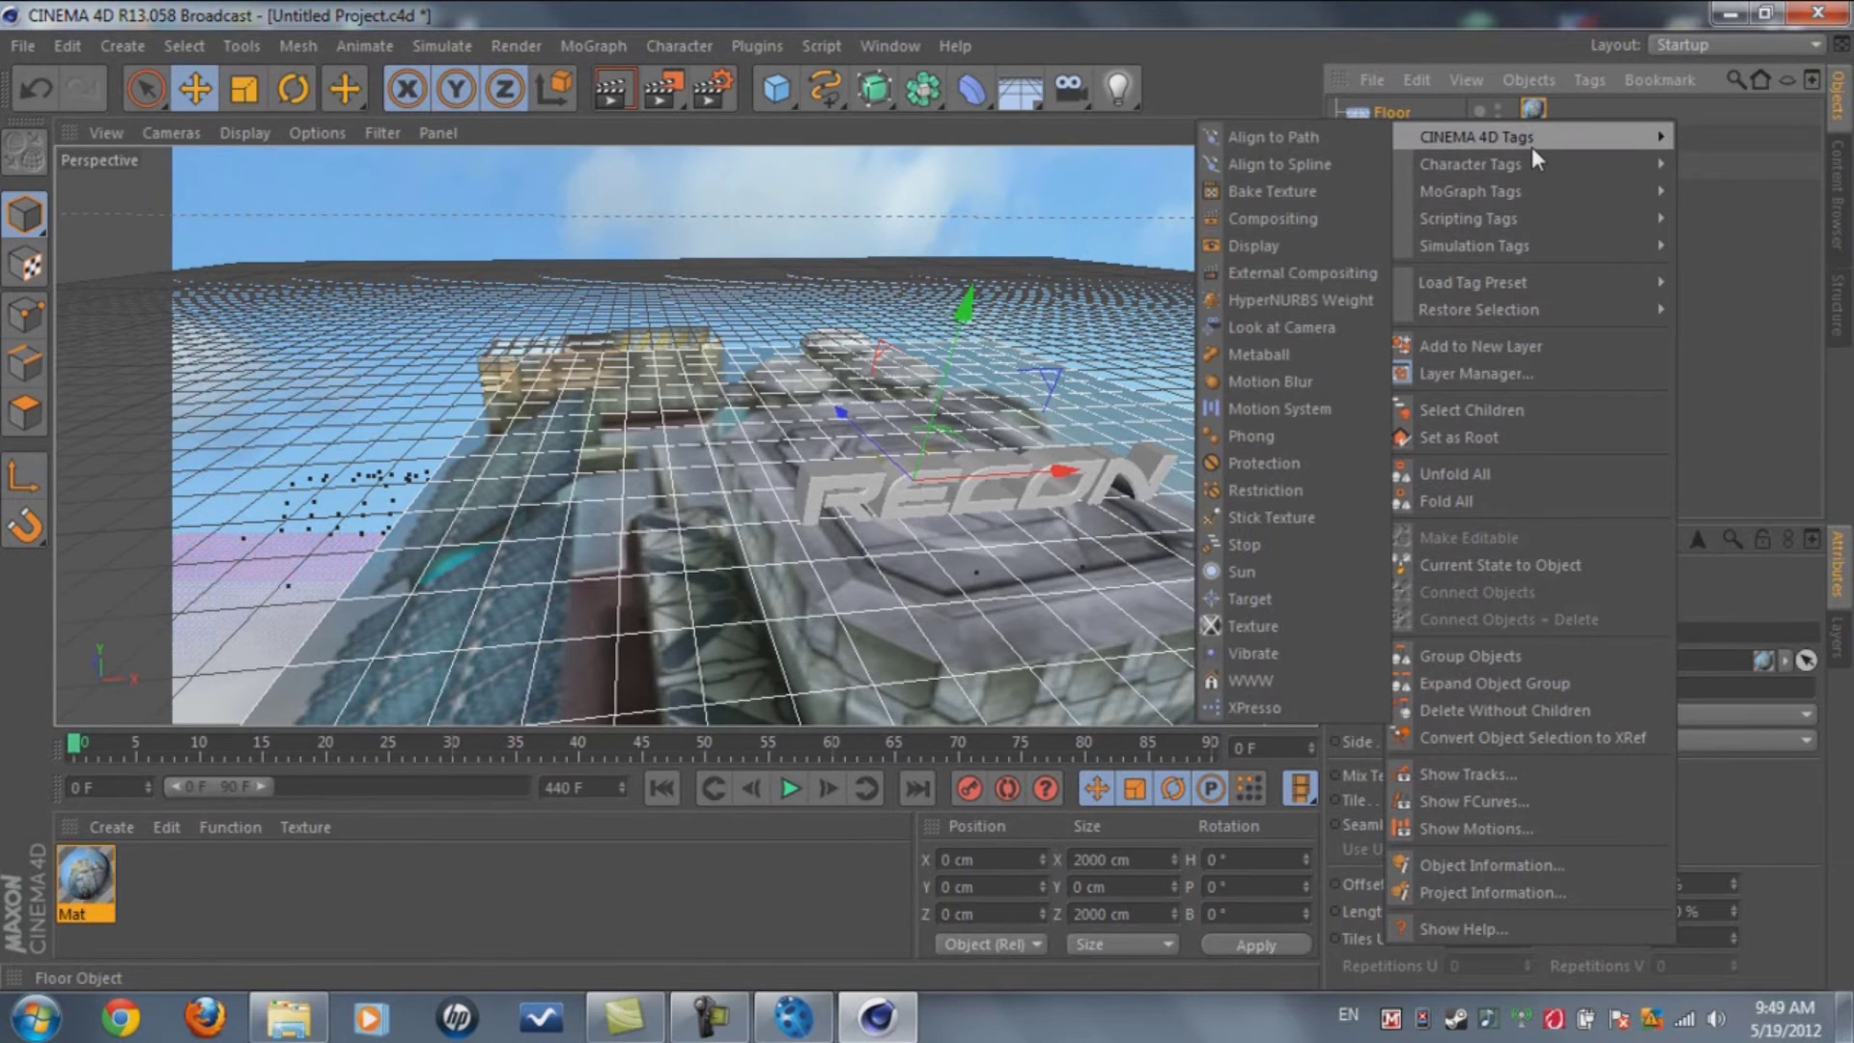
{"action": "left_click", "coordinate": [1305, 218]}
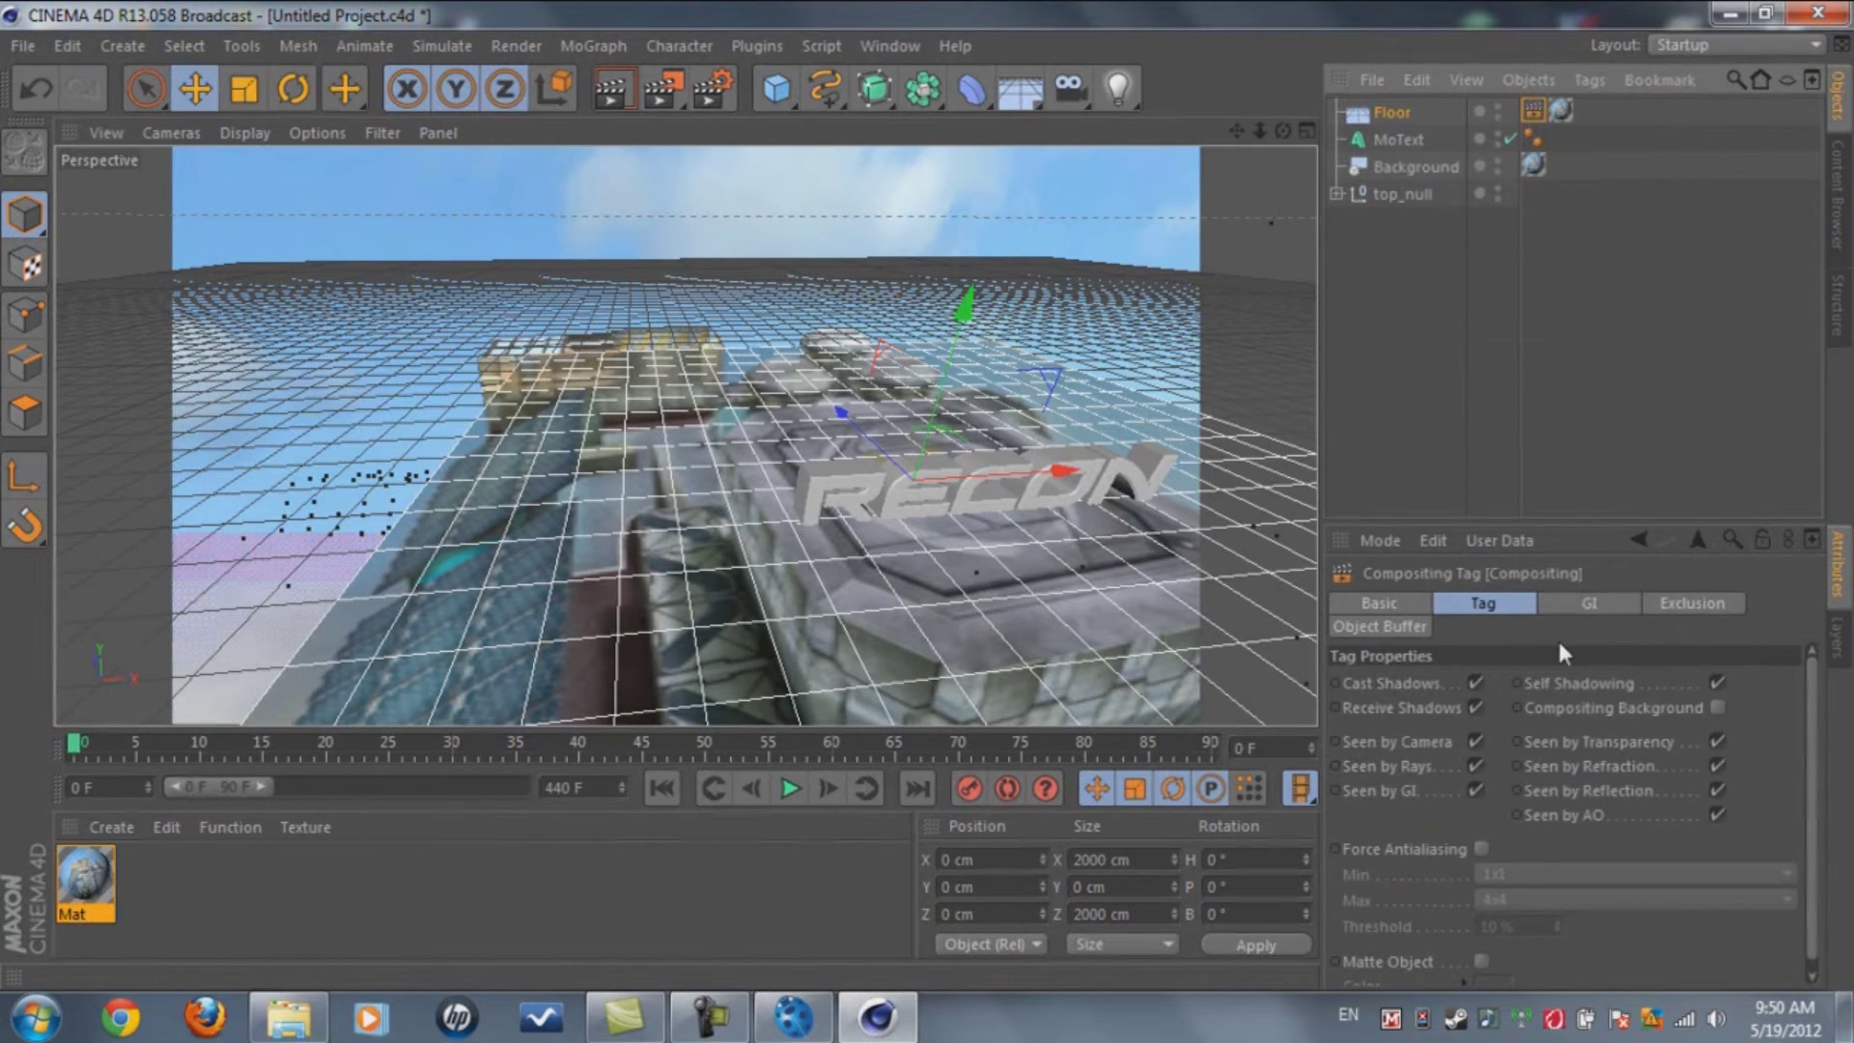
{"action": "left_click", "coordinate": [1718, 683]}
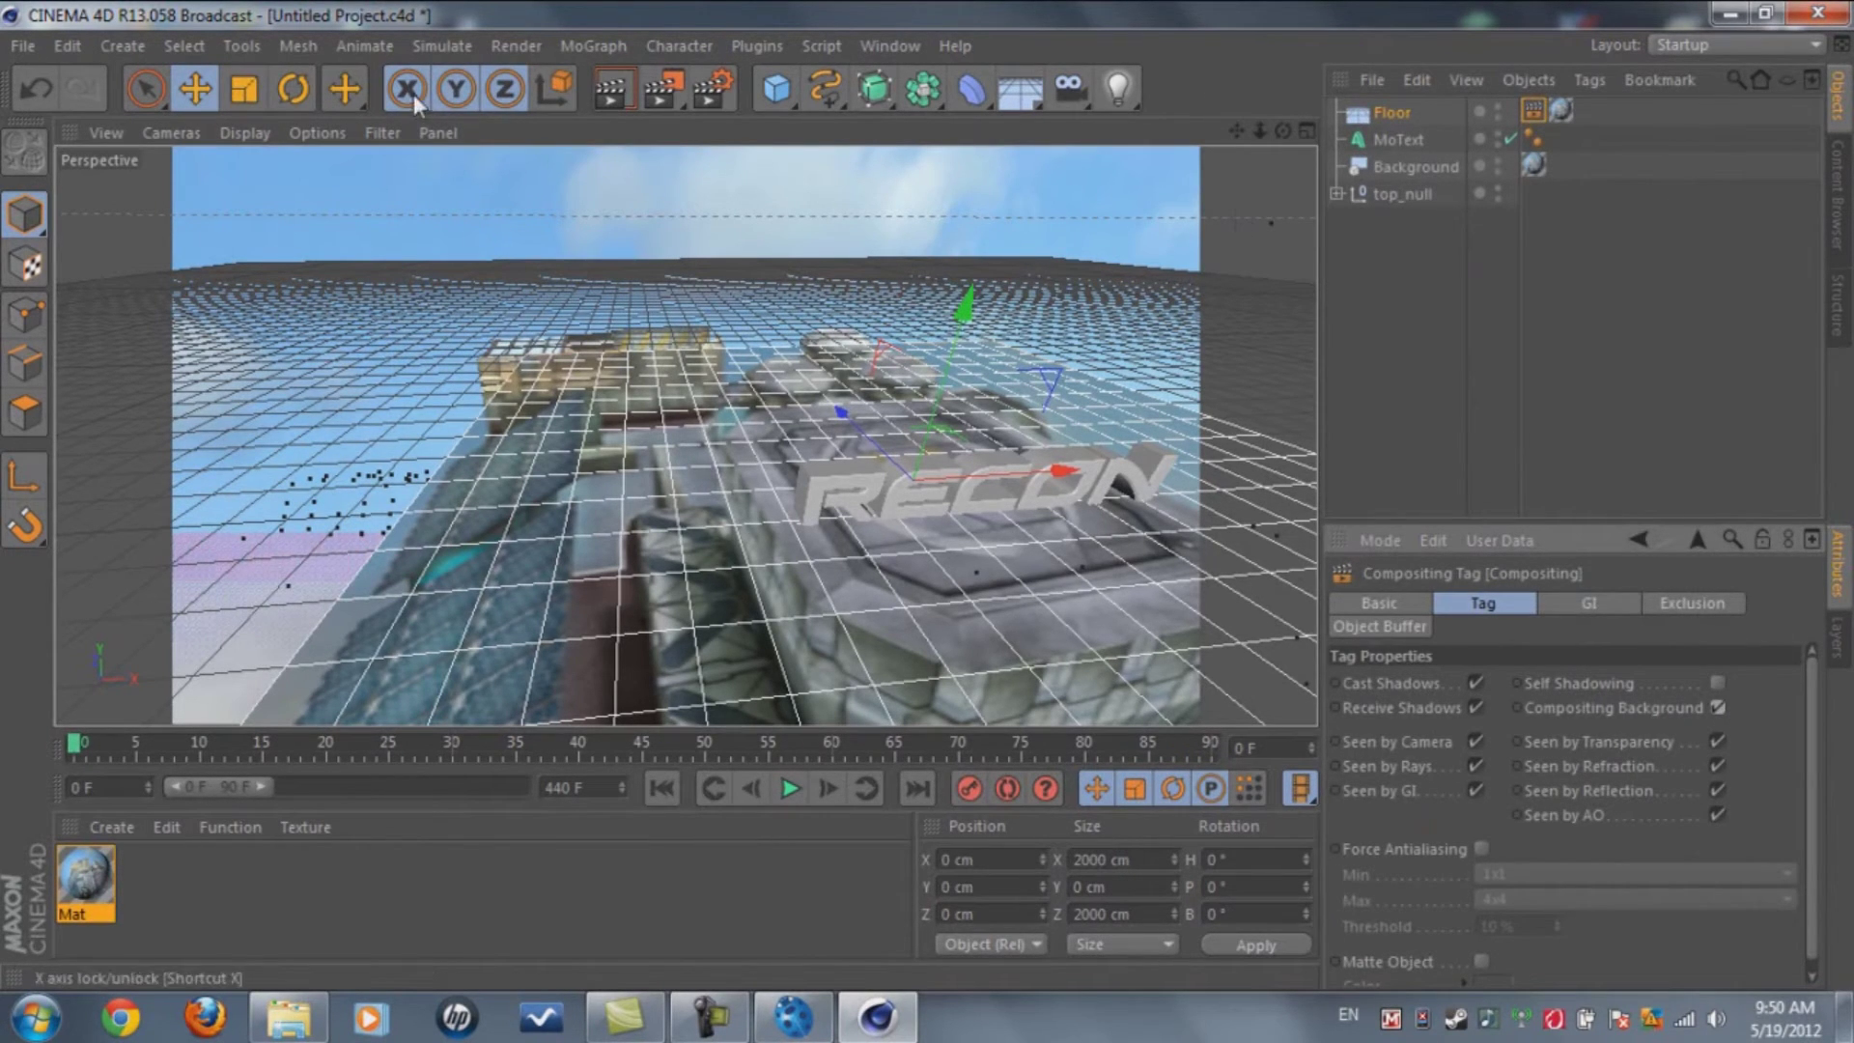
{"action": "left_click", "coordinate": [618, 81]}
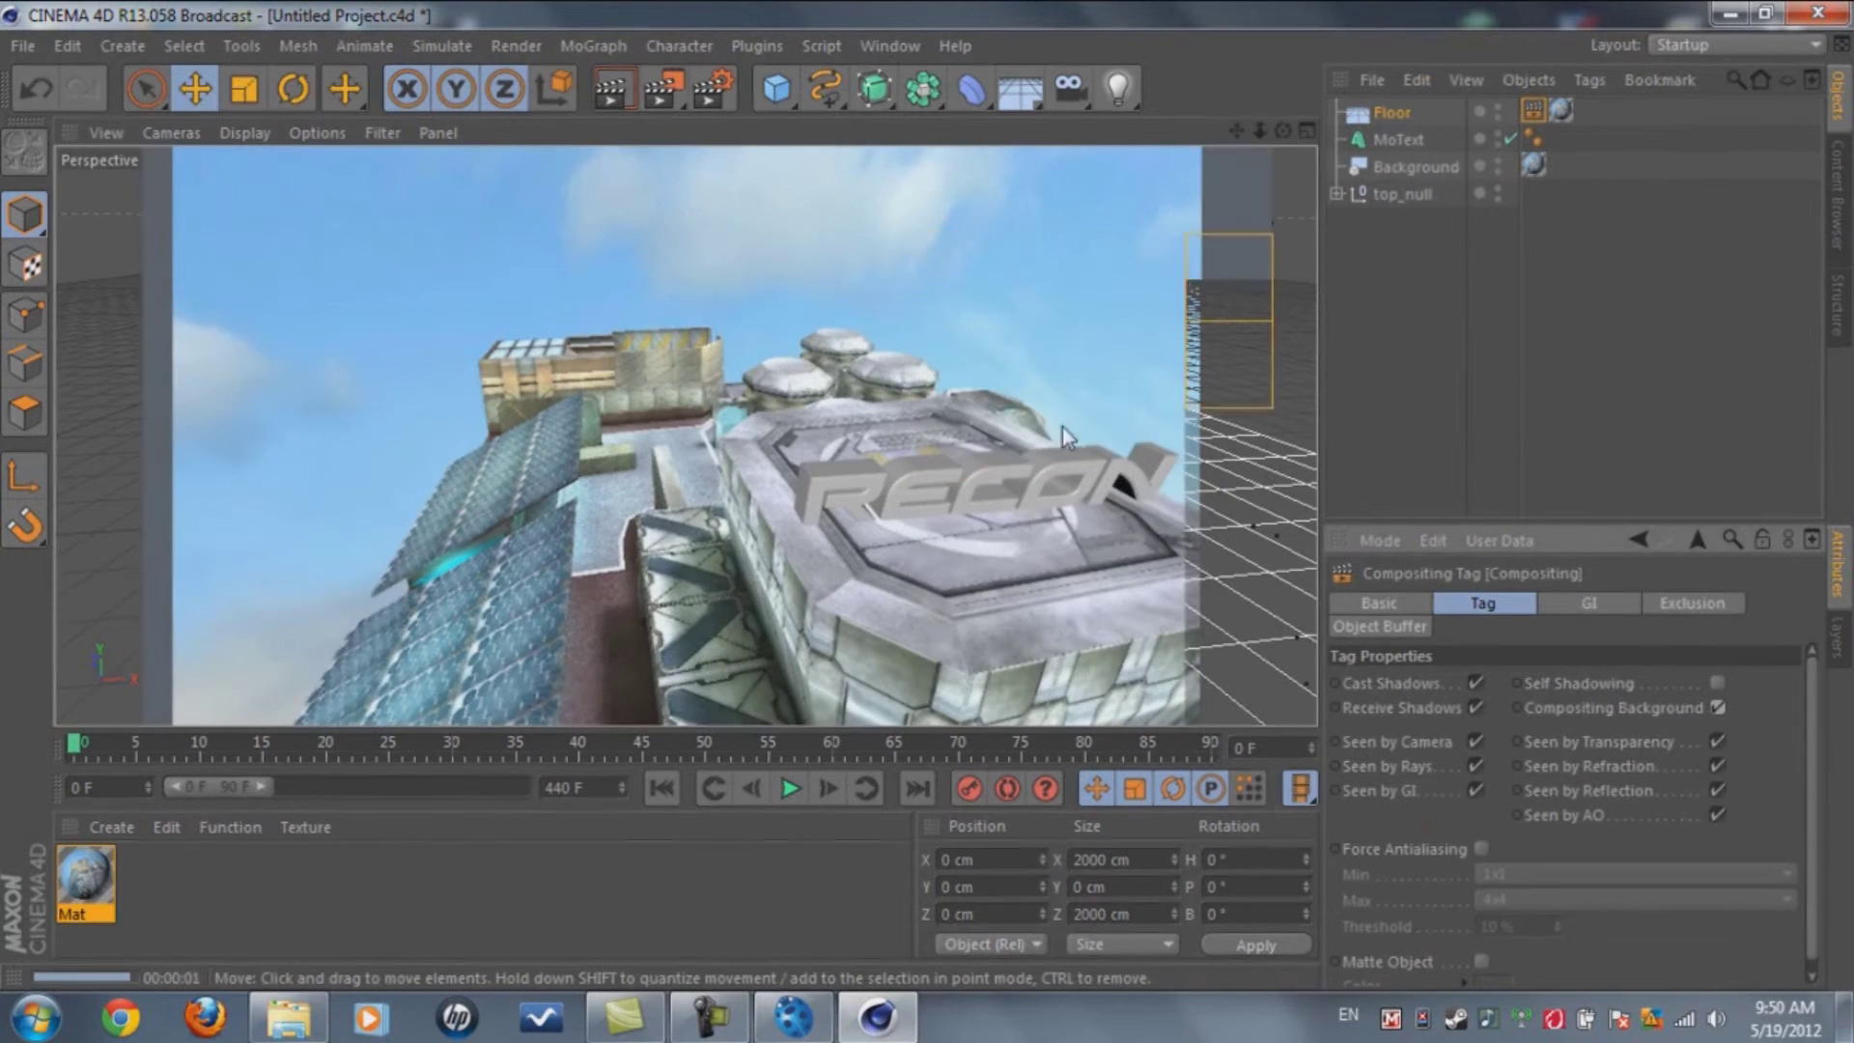
Leave the material preview and add an Omni Light to the scene
{"action": "left_click", "coordinate": [630, 869]}
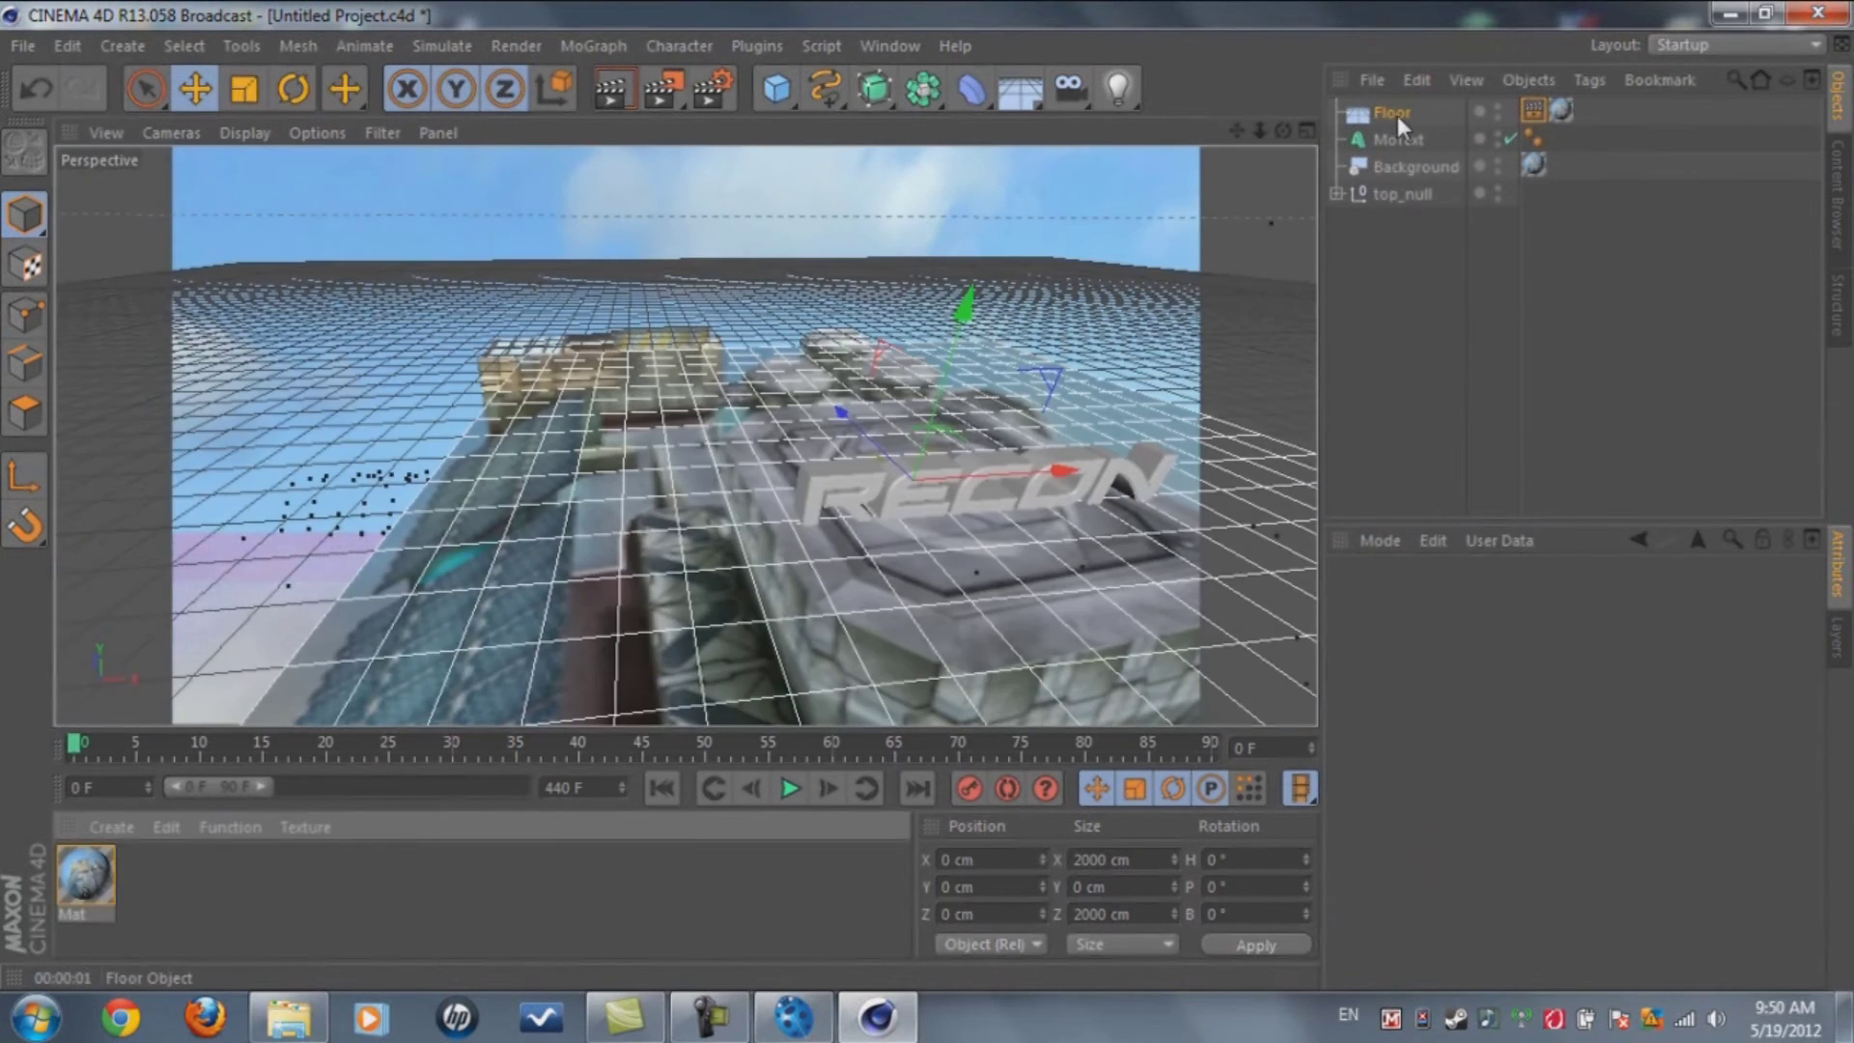
{"action": "left_click", "coordinate": [1399, 113]}
{"action": "left_click", "coordinate": [1043, 97]}
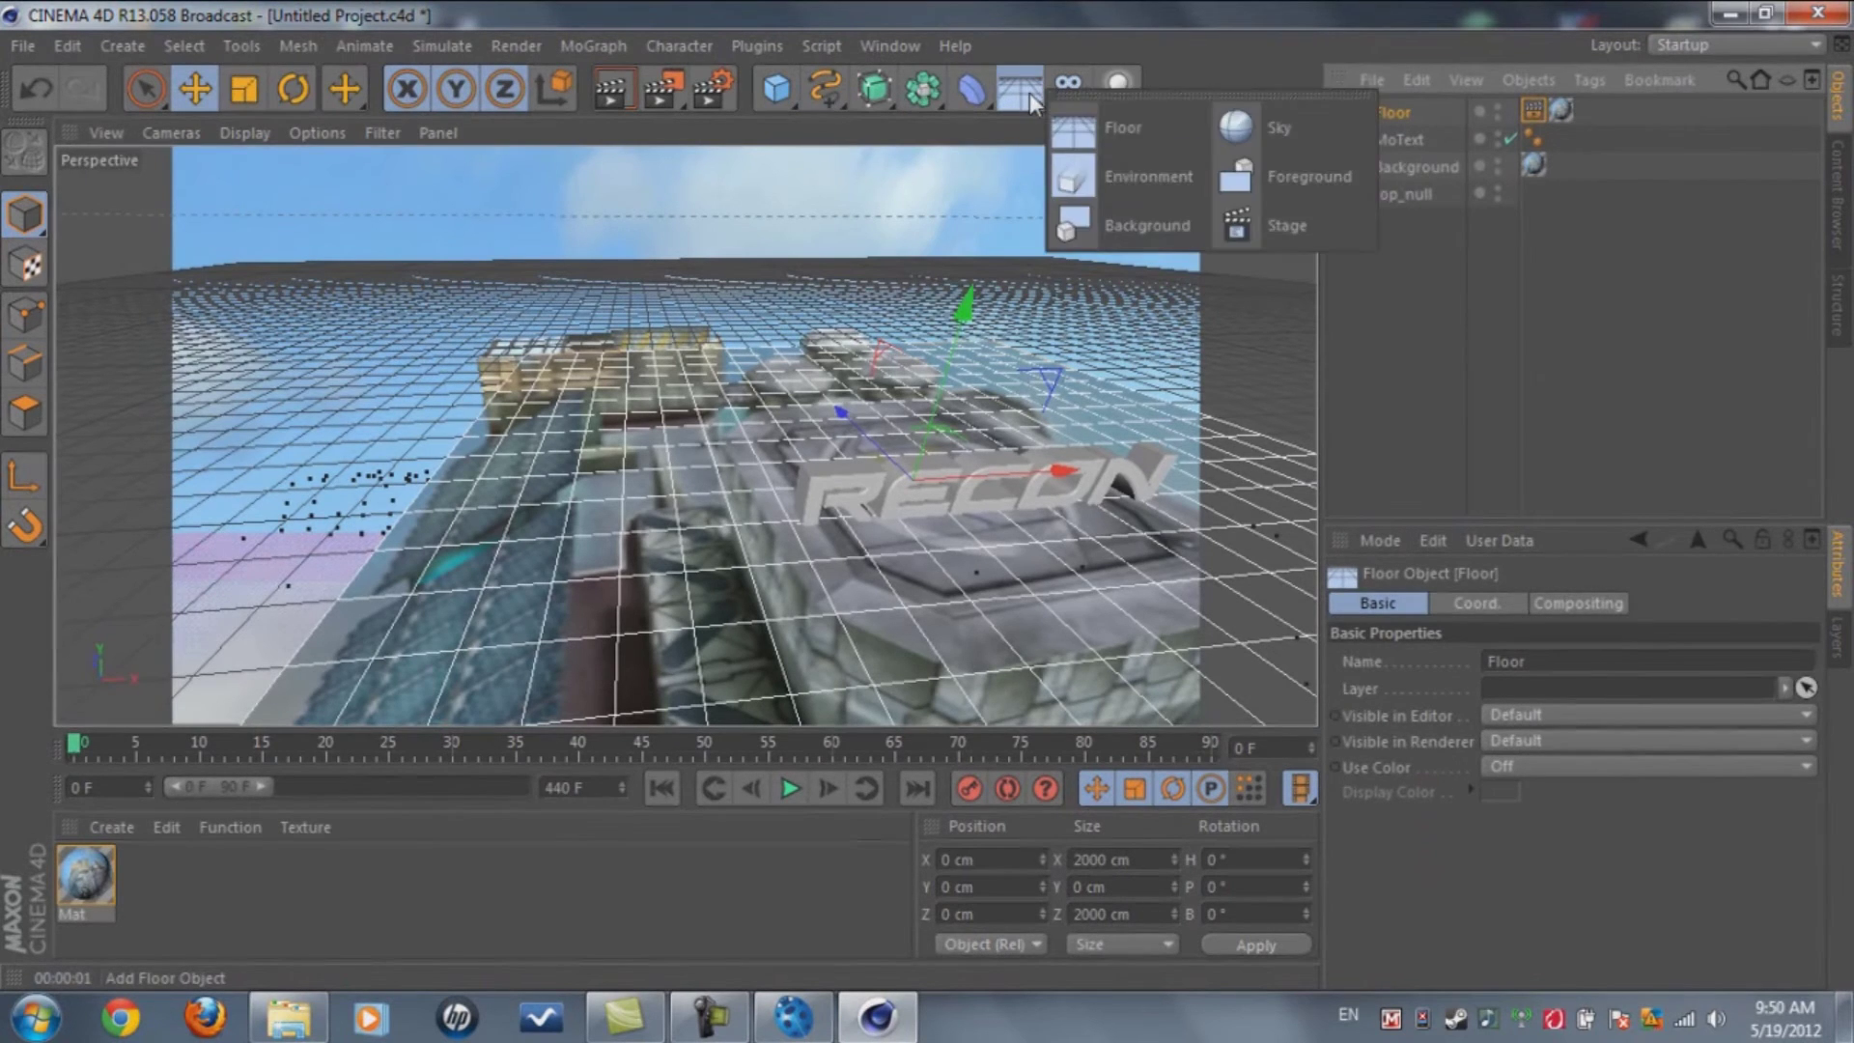
{"action": "left_click", "coordinate": [1119, 89]}
{"action": "left_click", "coordinate": [1197, 126]}
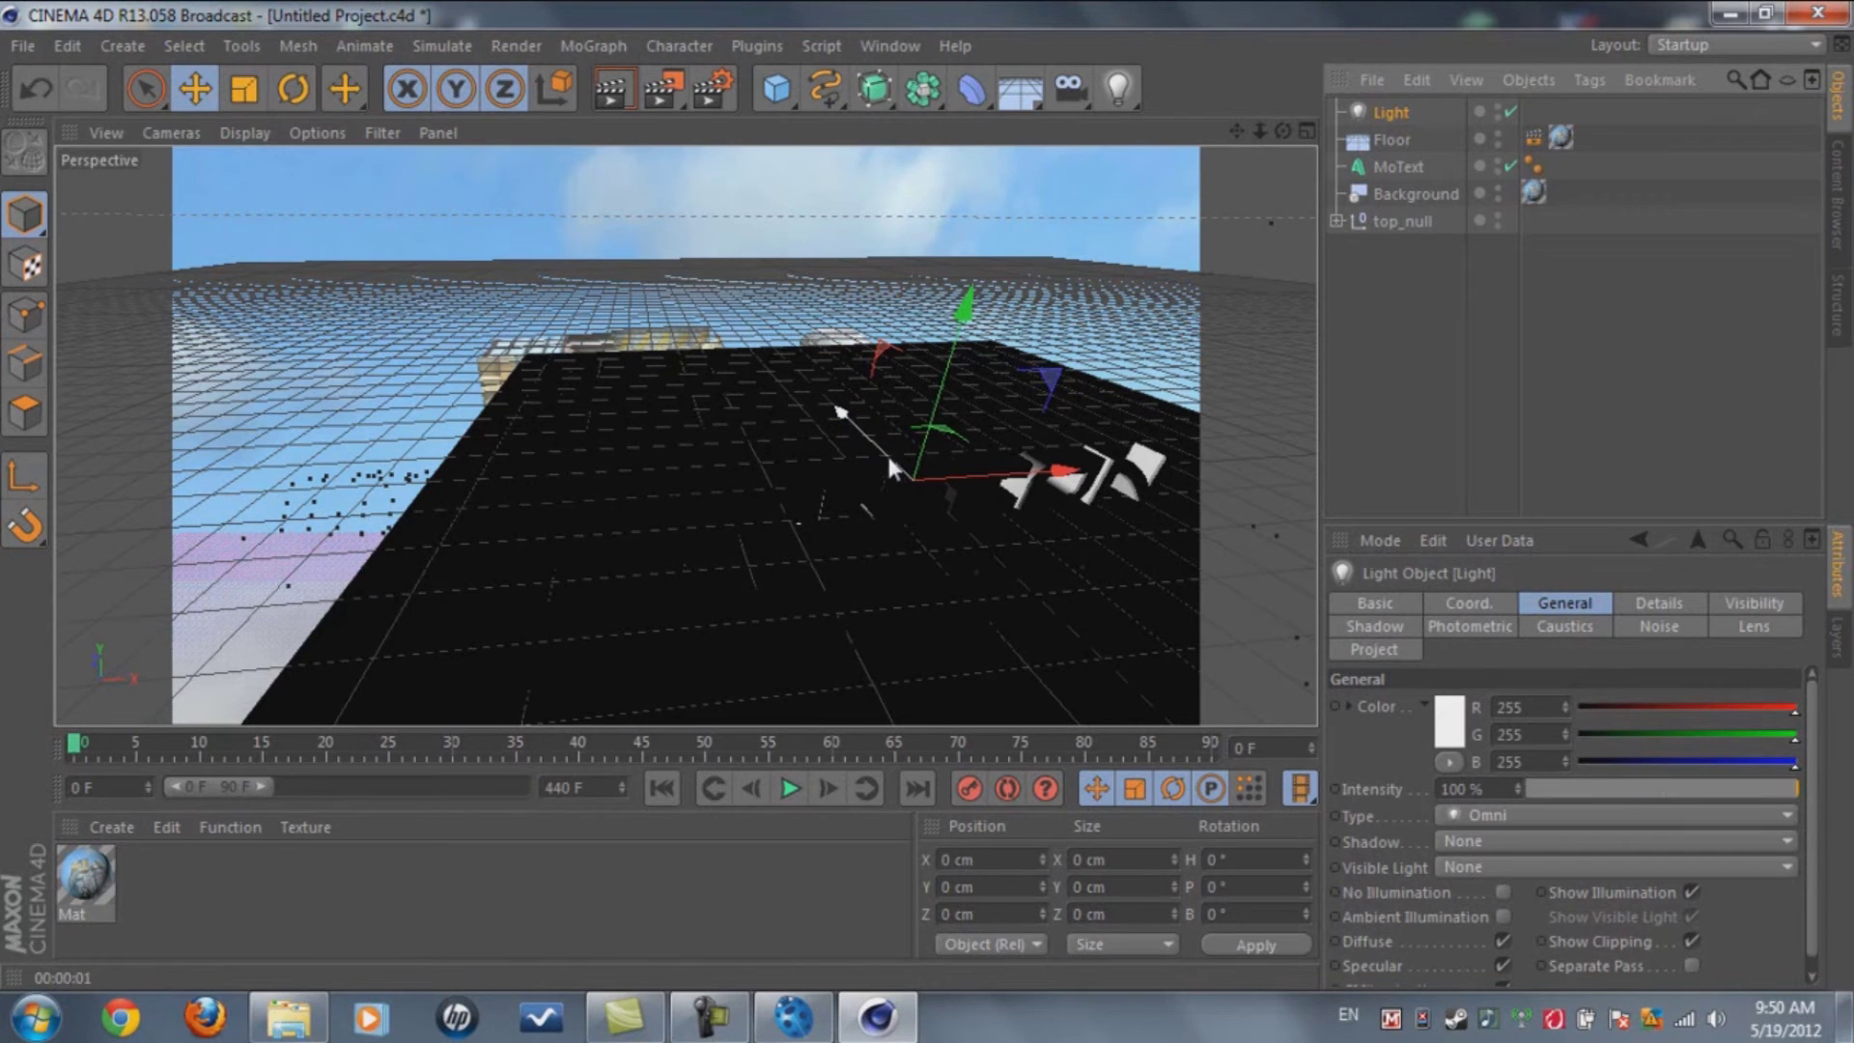
Move the light up and right above the RECON text, render a preview, then select the text
{"action": "left_click_drag", "start_coordinate": [887, 450], "coordinate": [1040, 330]}
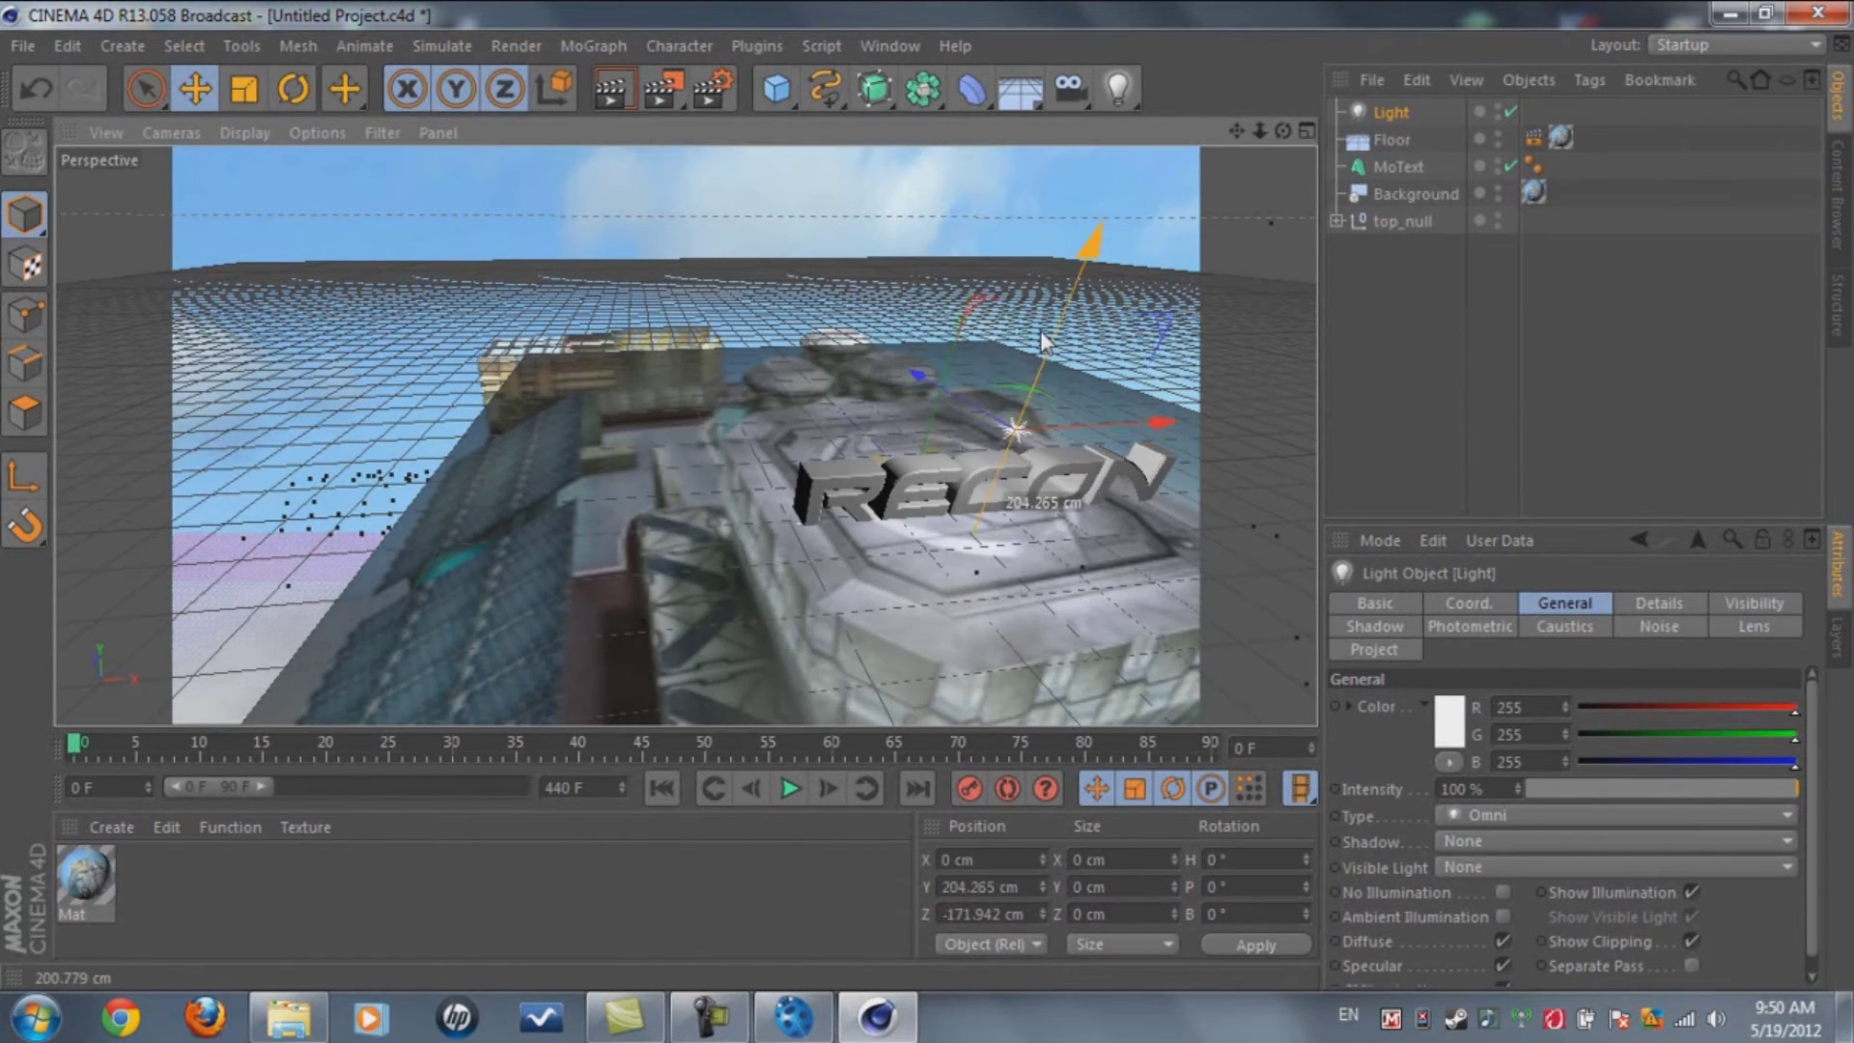
{"action": "left_click_drag", "start_coordinate": [1018, 433], "coordinate": [1215, 305]}
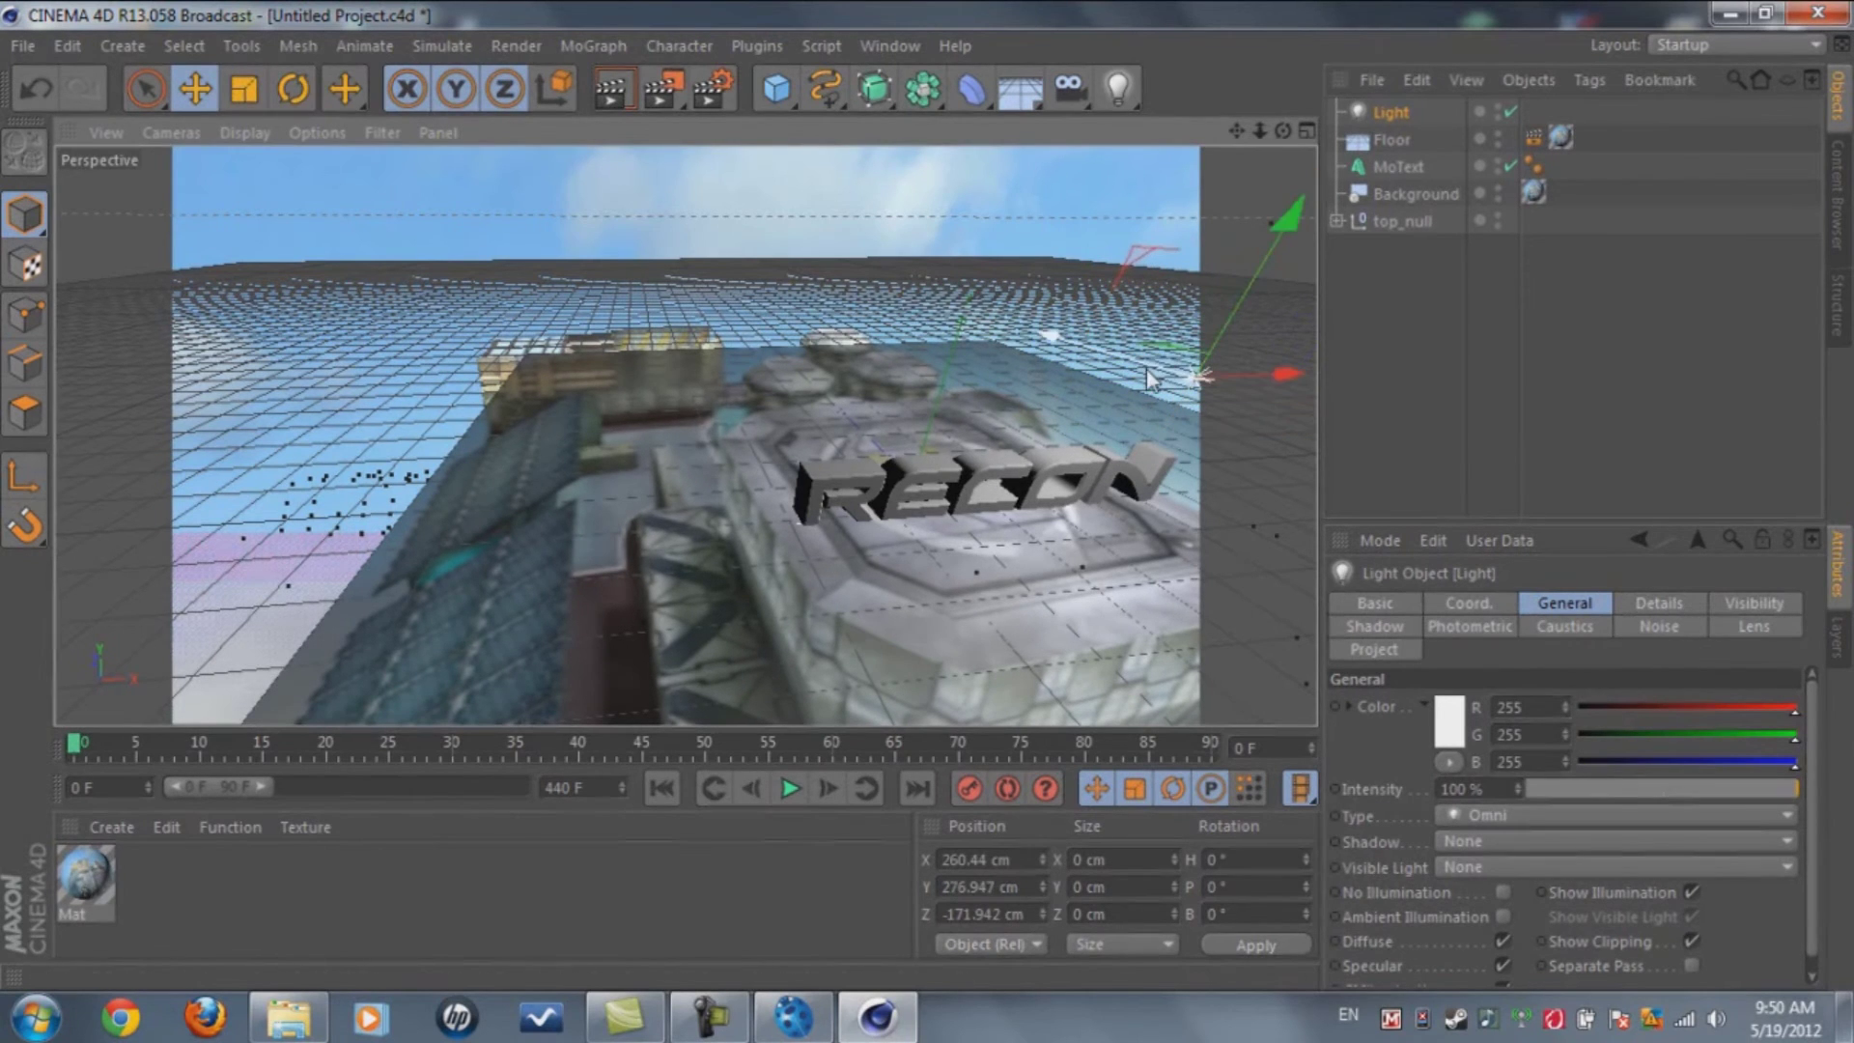
{"action": "left_click_drag", "start_coordinate": [1145, 369], "coordinate": [1239, 366]}
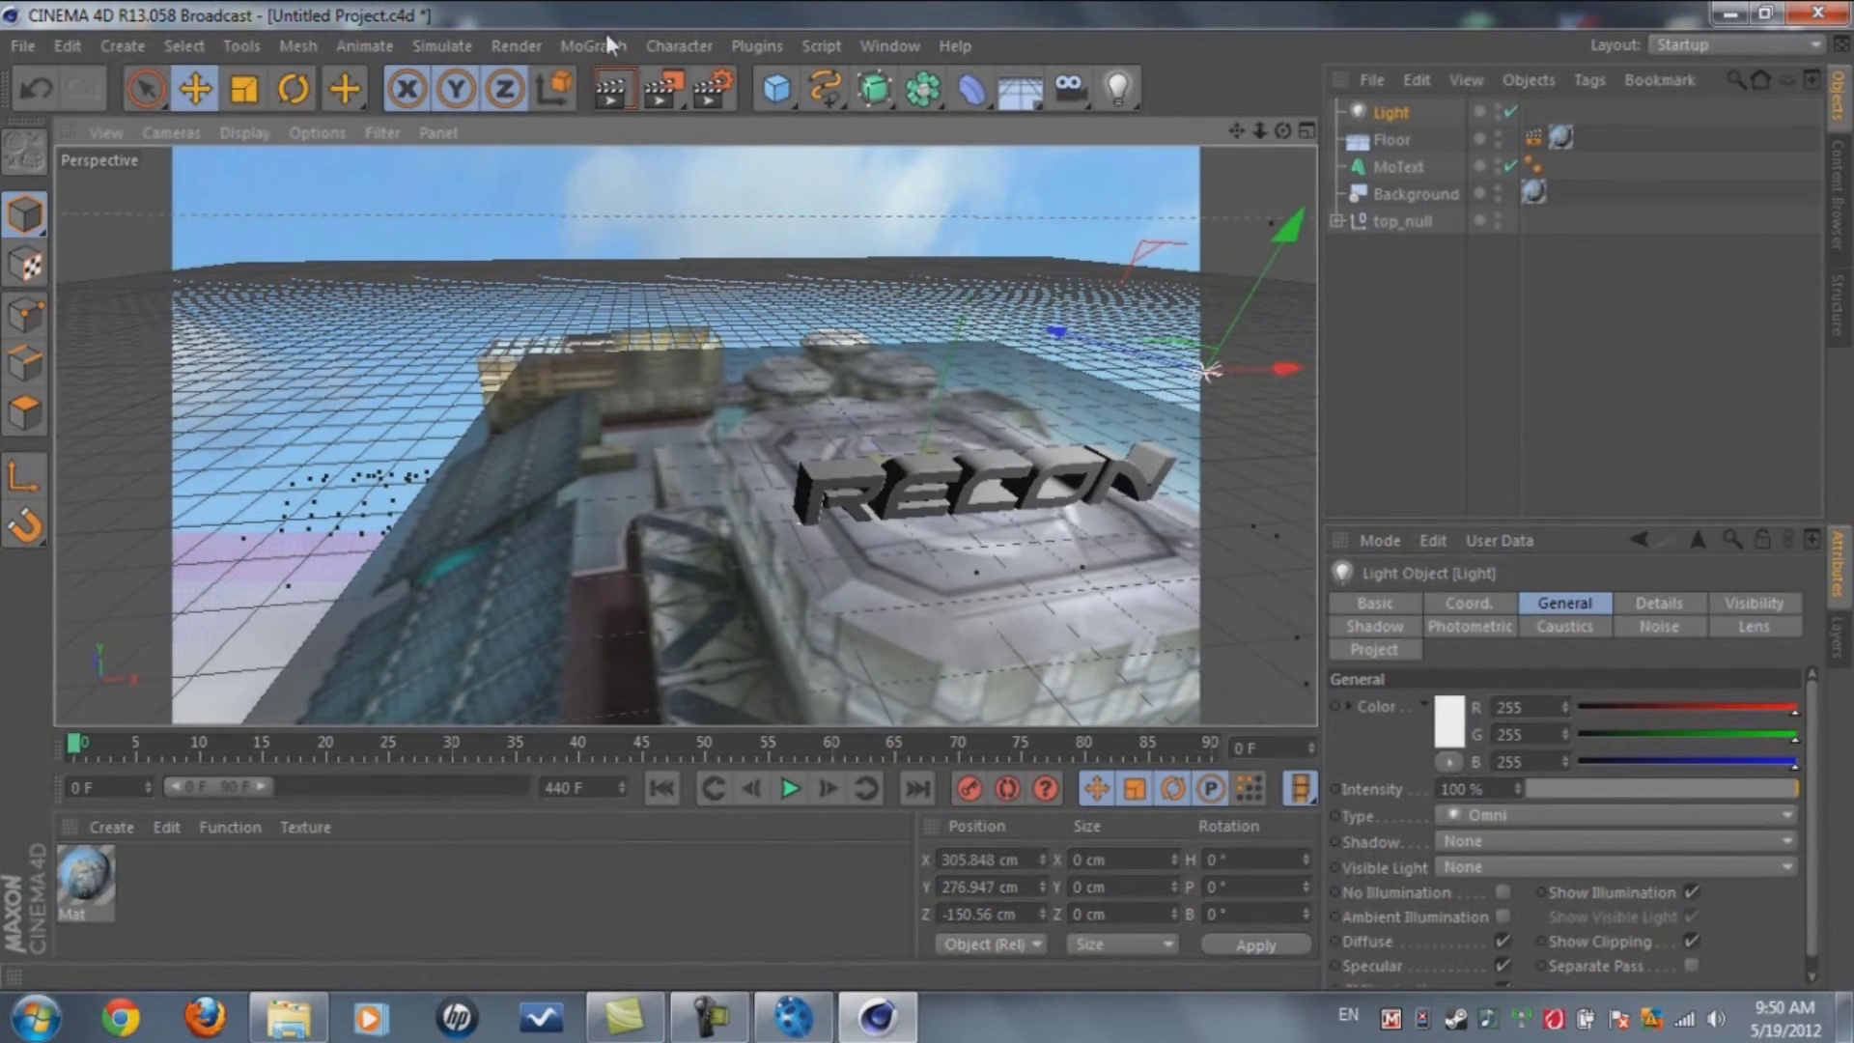
{"action": "left_click", "coordinate": [603, 89]}
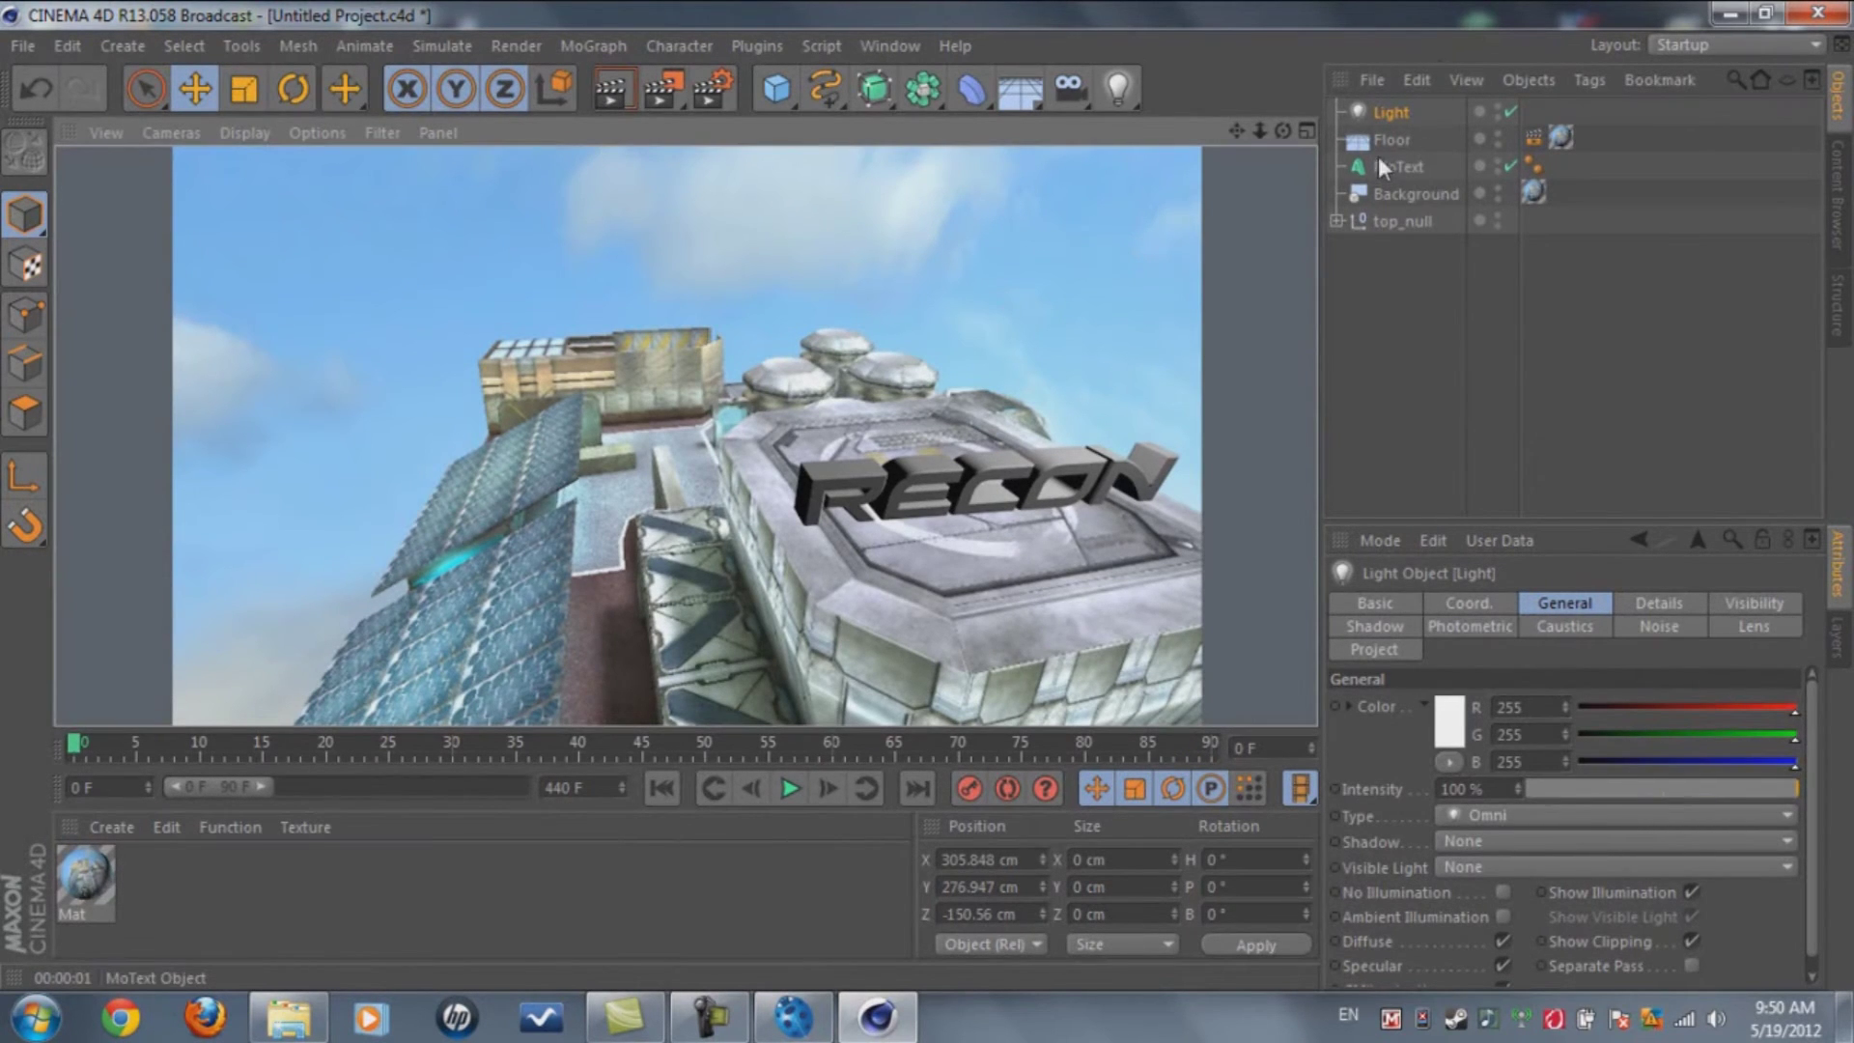
{"action": "left_click", "coordinate": [1401, 166]}
Nudge the RECON text slightly into place in the viewport
{"action": "left_click_drag", "start_coordinate": [913, 497], "coordinate": [954, 515]}
{"action": "left_click", "coordinate": [244, 89]}
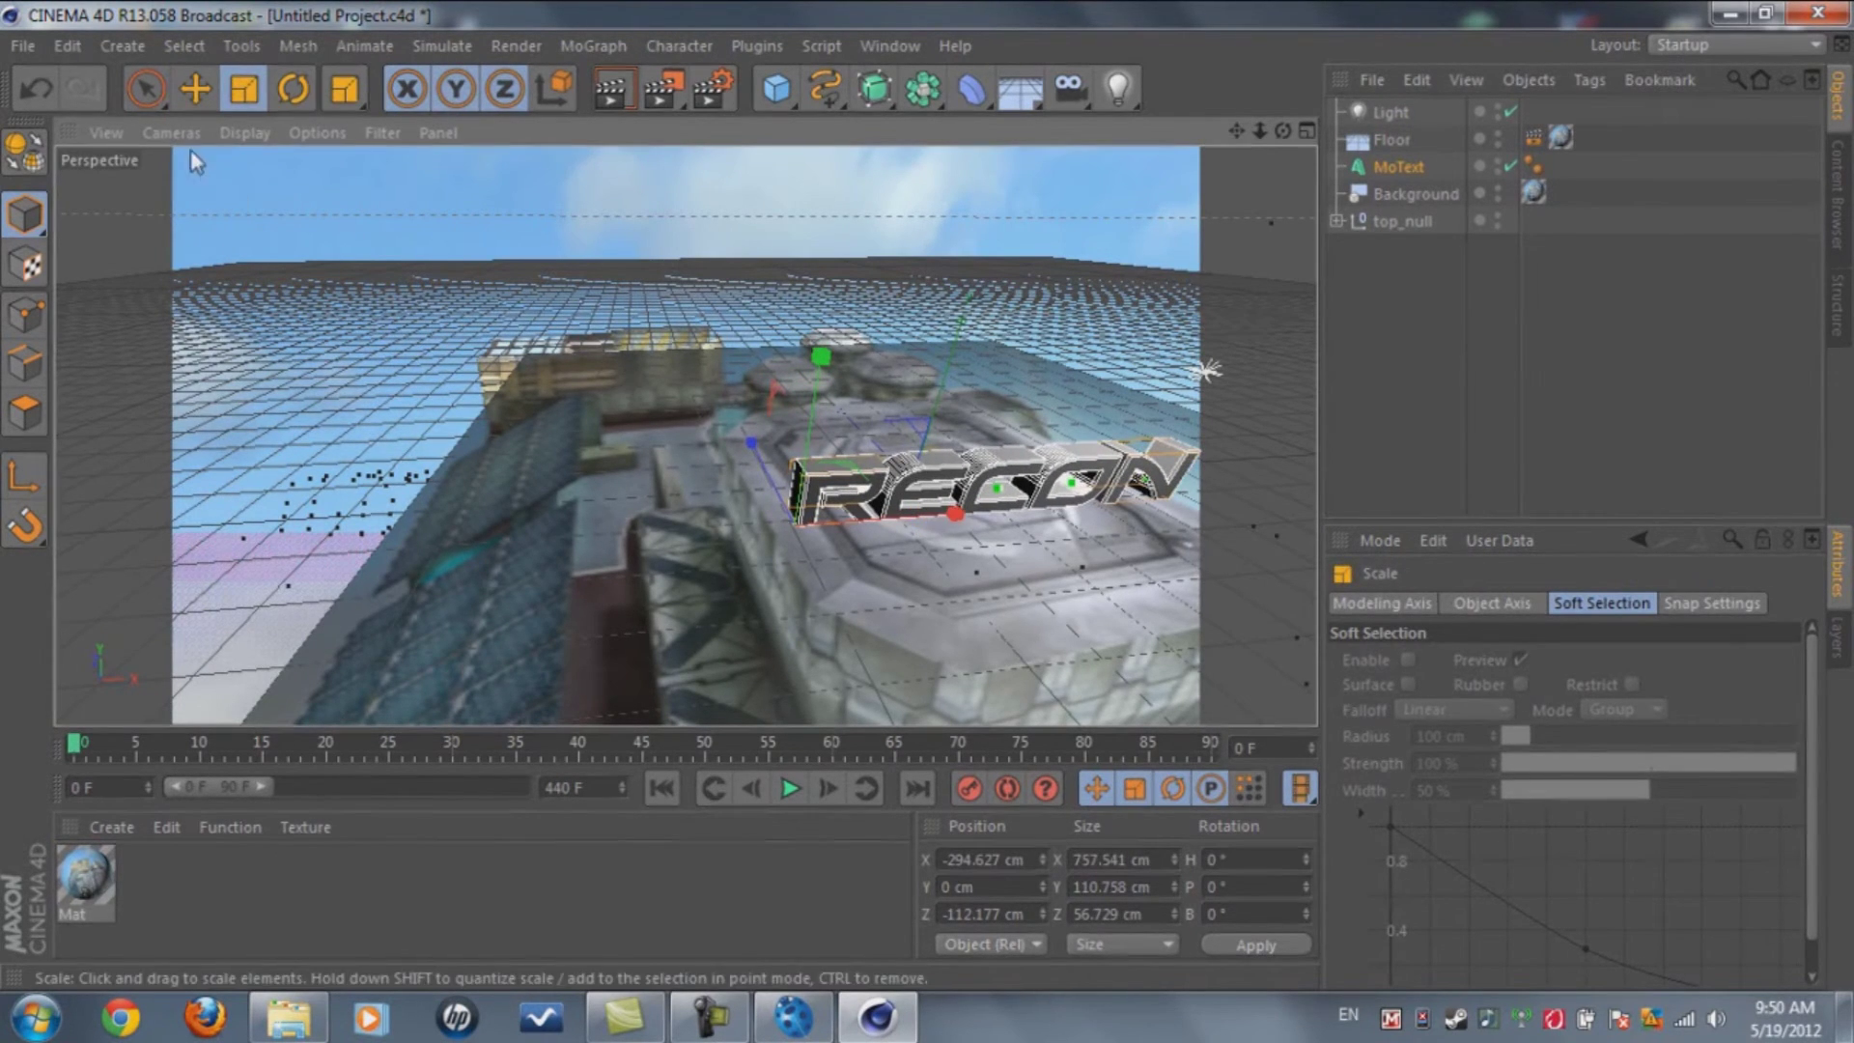
{"action": "key", "text": "e"}
{"action": "left_click_drag", "start_coordinate": [919, 519], "coordinate": [914, 523]}
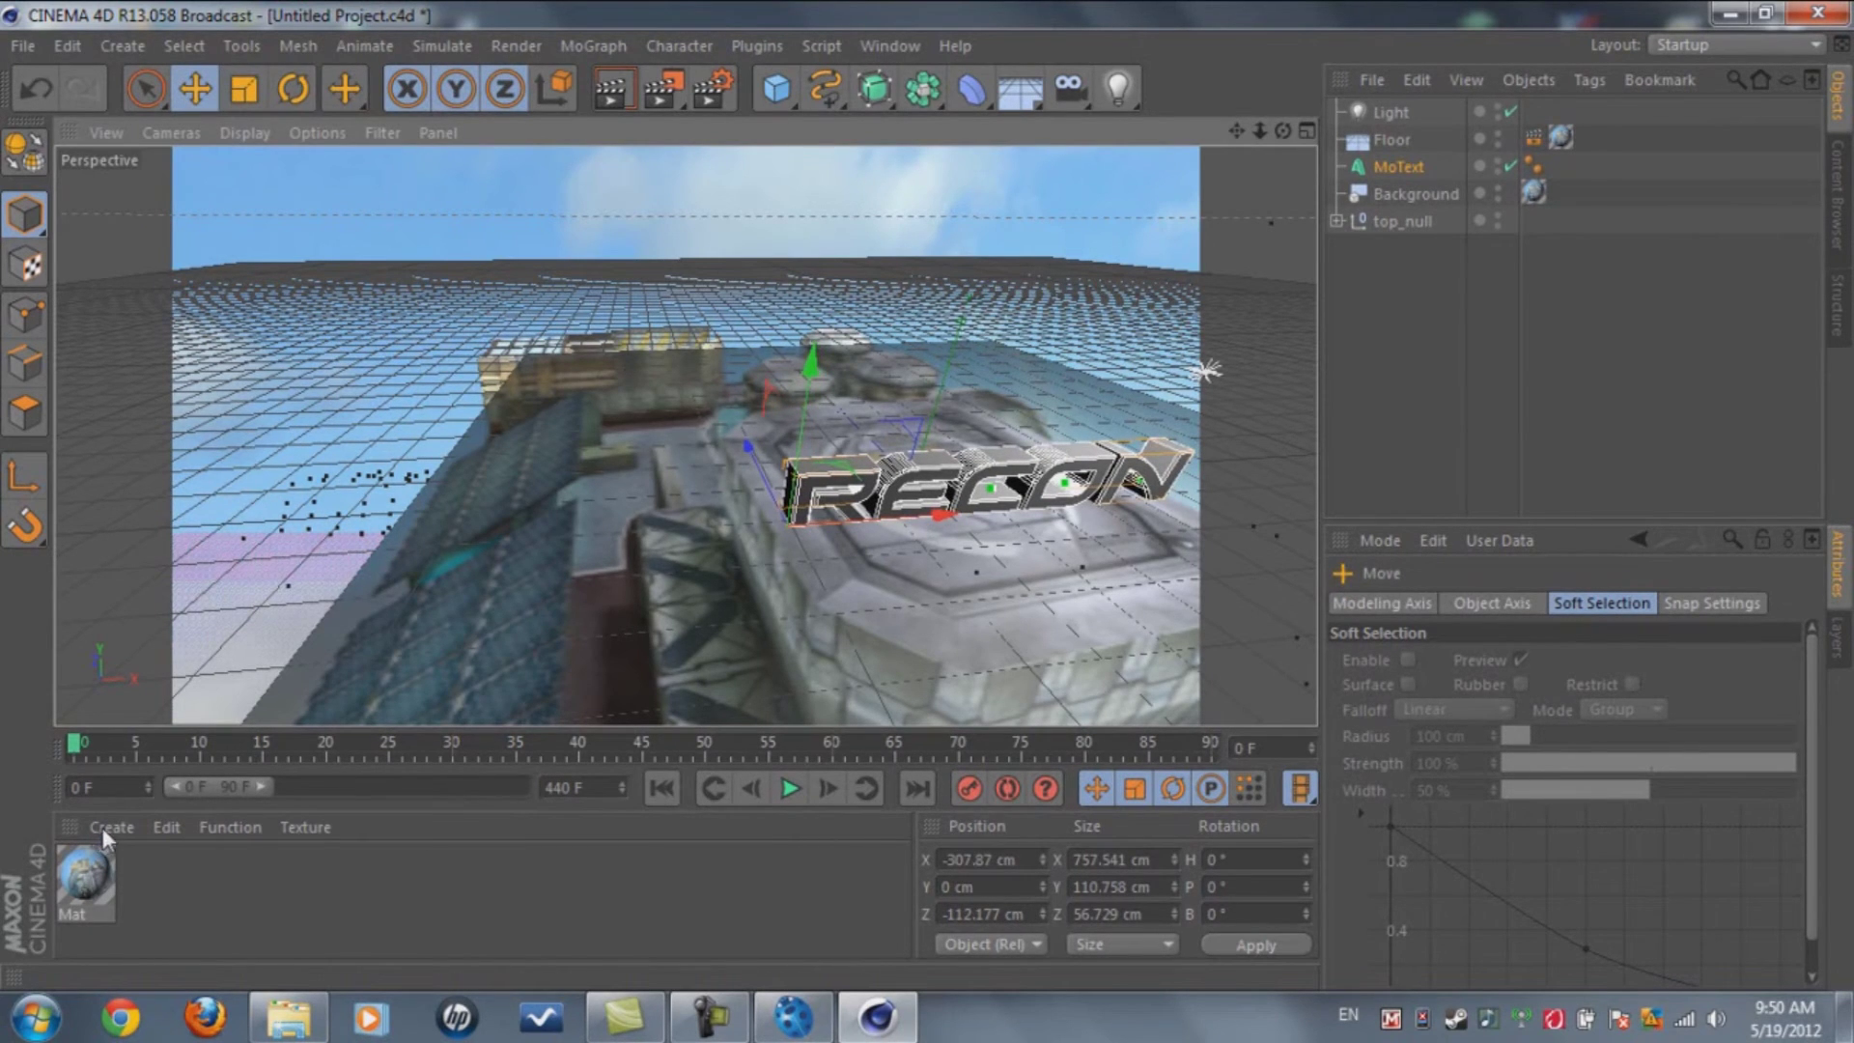
Create material Mat.1 and set its colour to bright green (RGB 89/255/0)
{"action": "double_click", "coordinate": [137, 902]}
{"action": "double_click", "coordinate": [93, 881]}
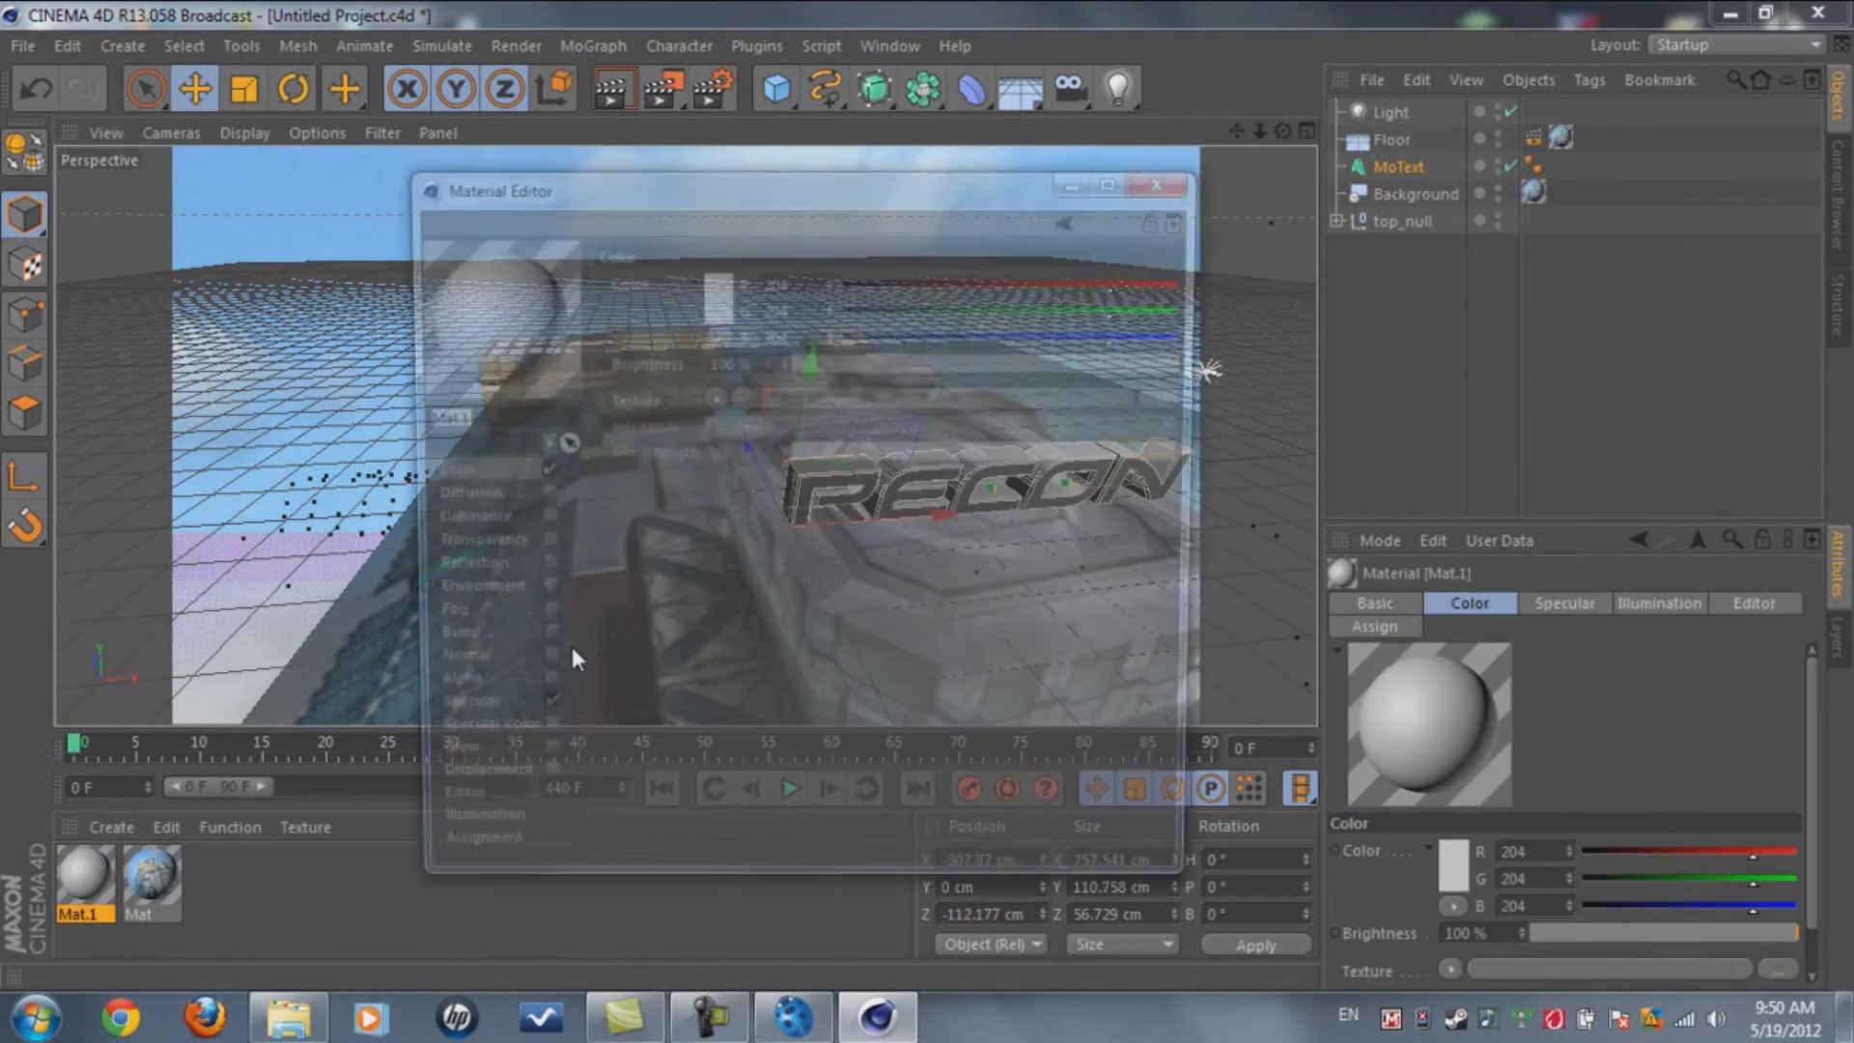
{"action": "left_click", "coordinate": [719, 297]}
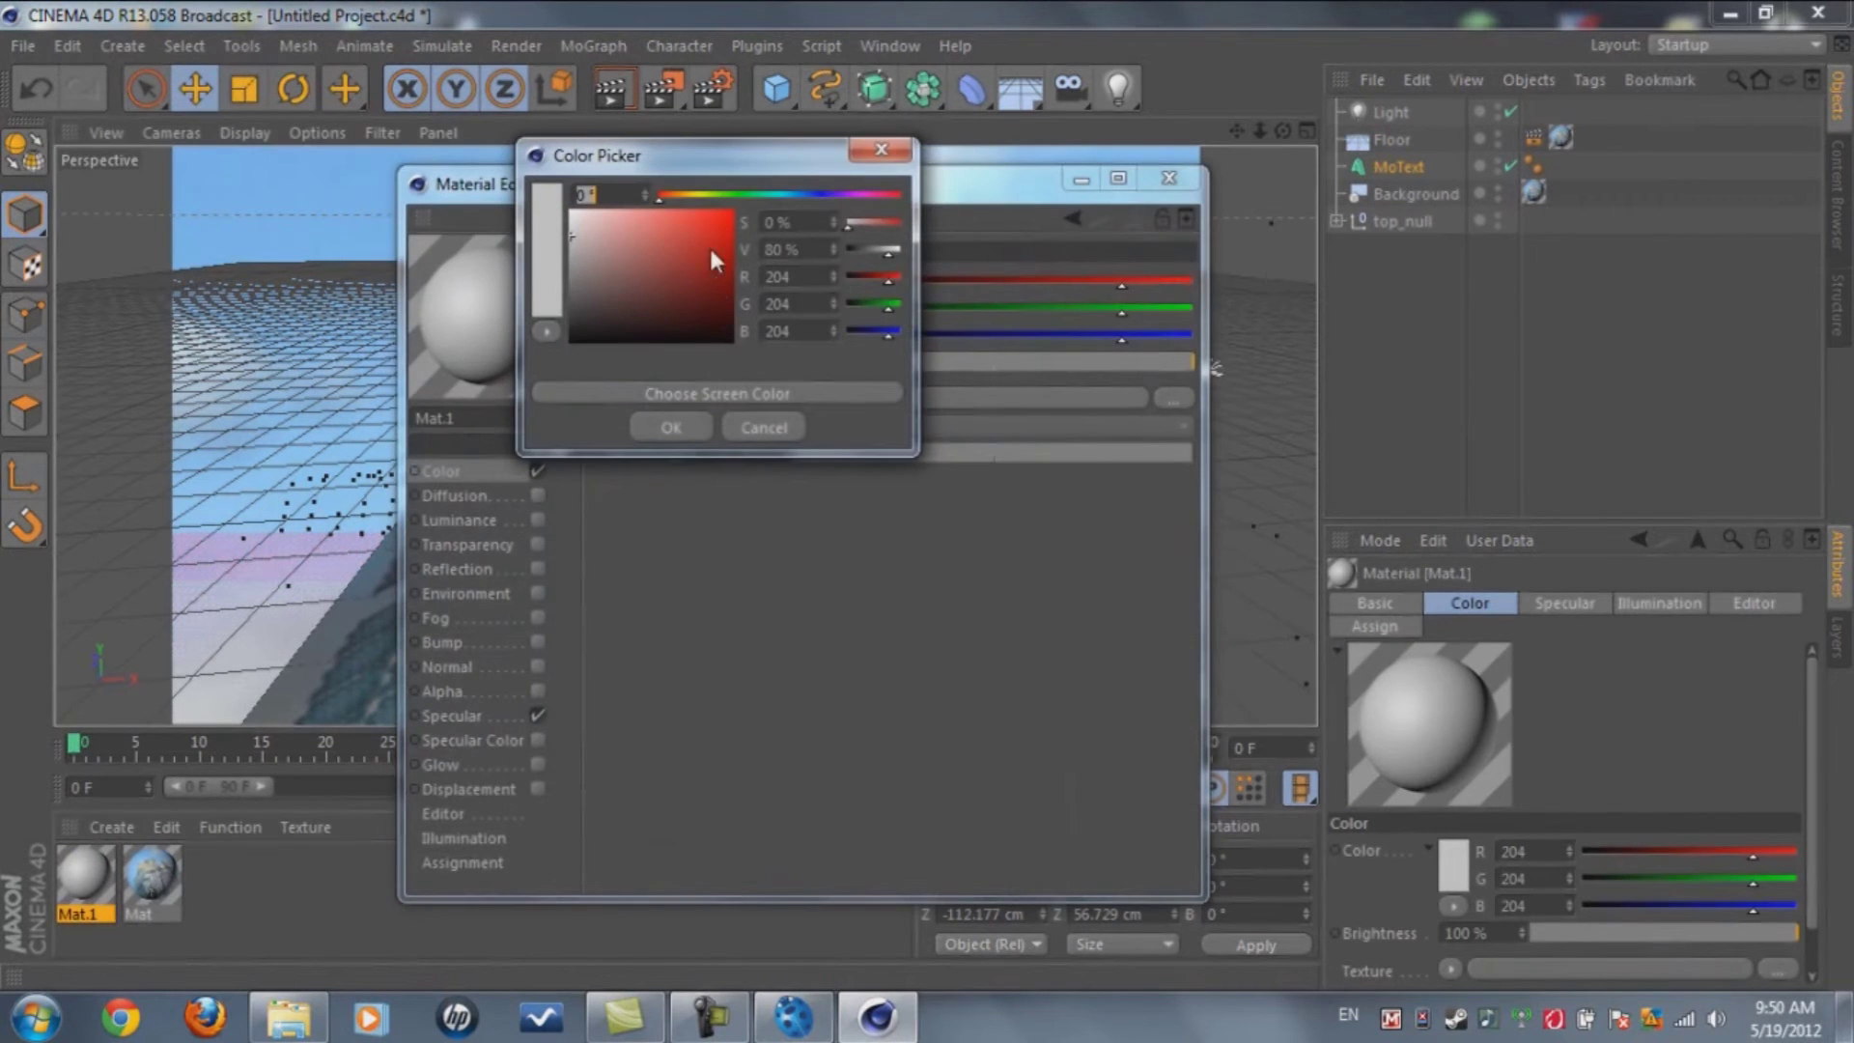
{"action": "left_click_drag", "start_coordinate": [713, 194], "coordinate": [726, 194]}
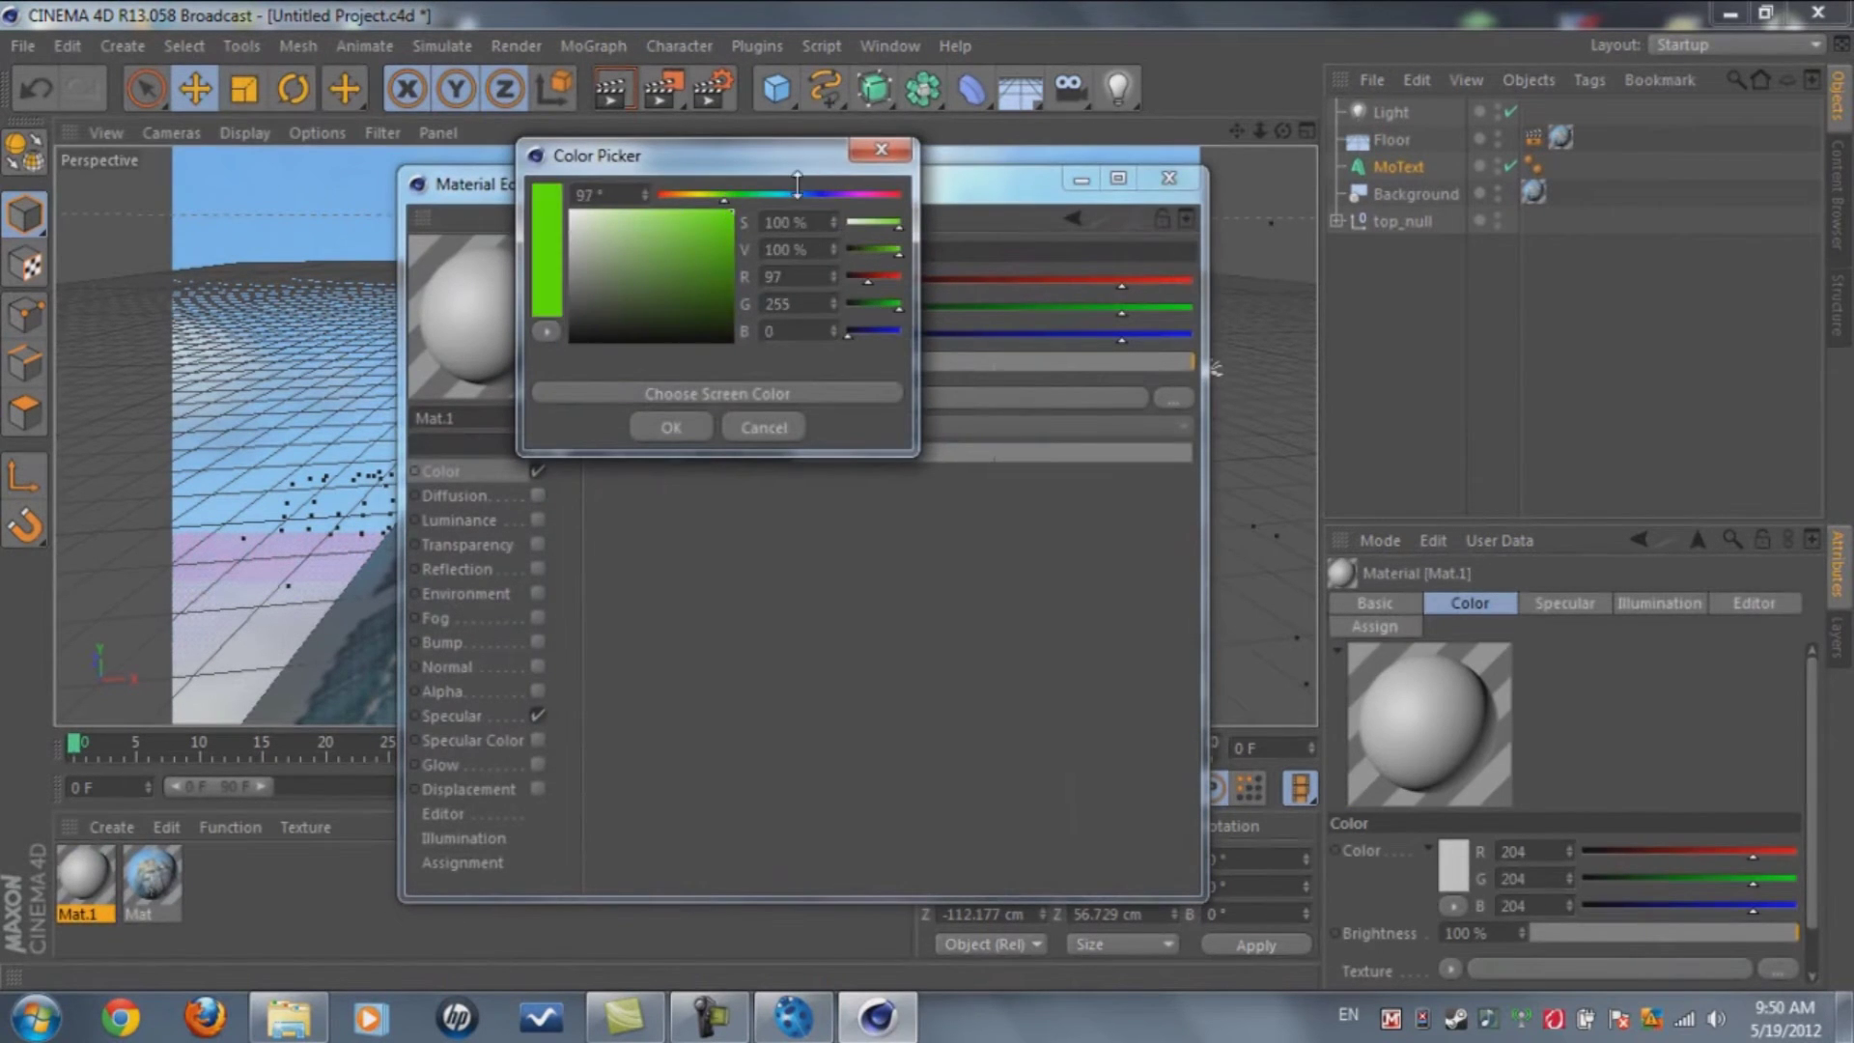
{"action": "left_click", "coordinate": [672, 427]}
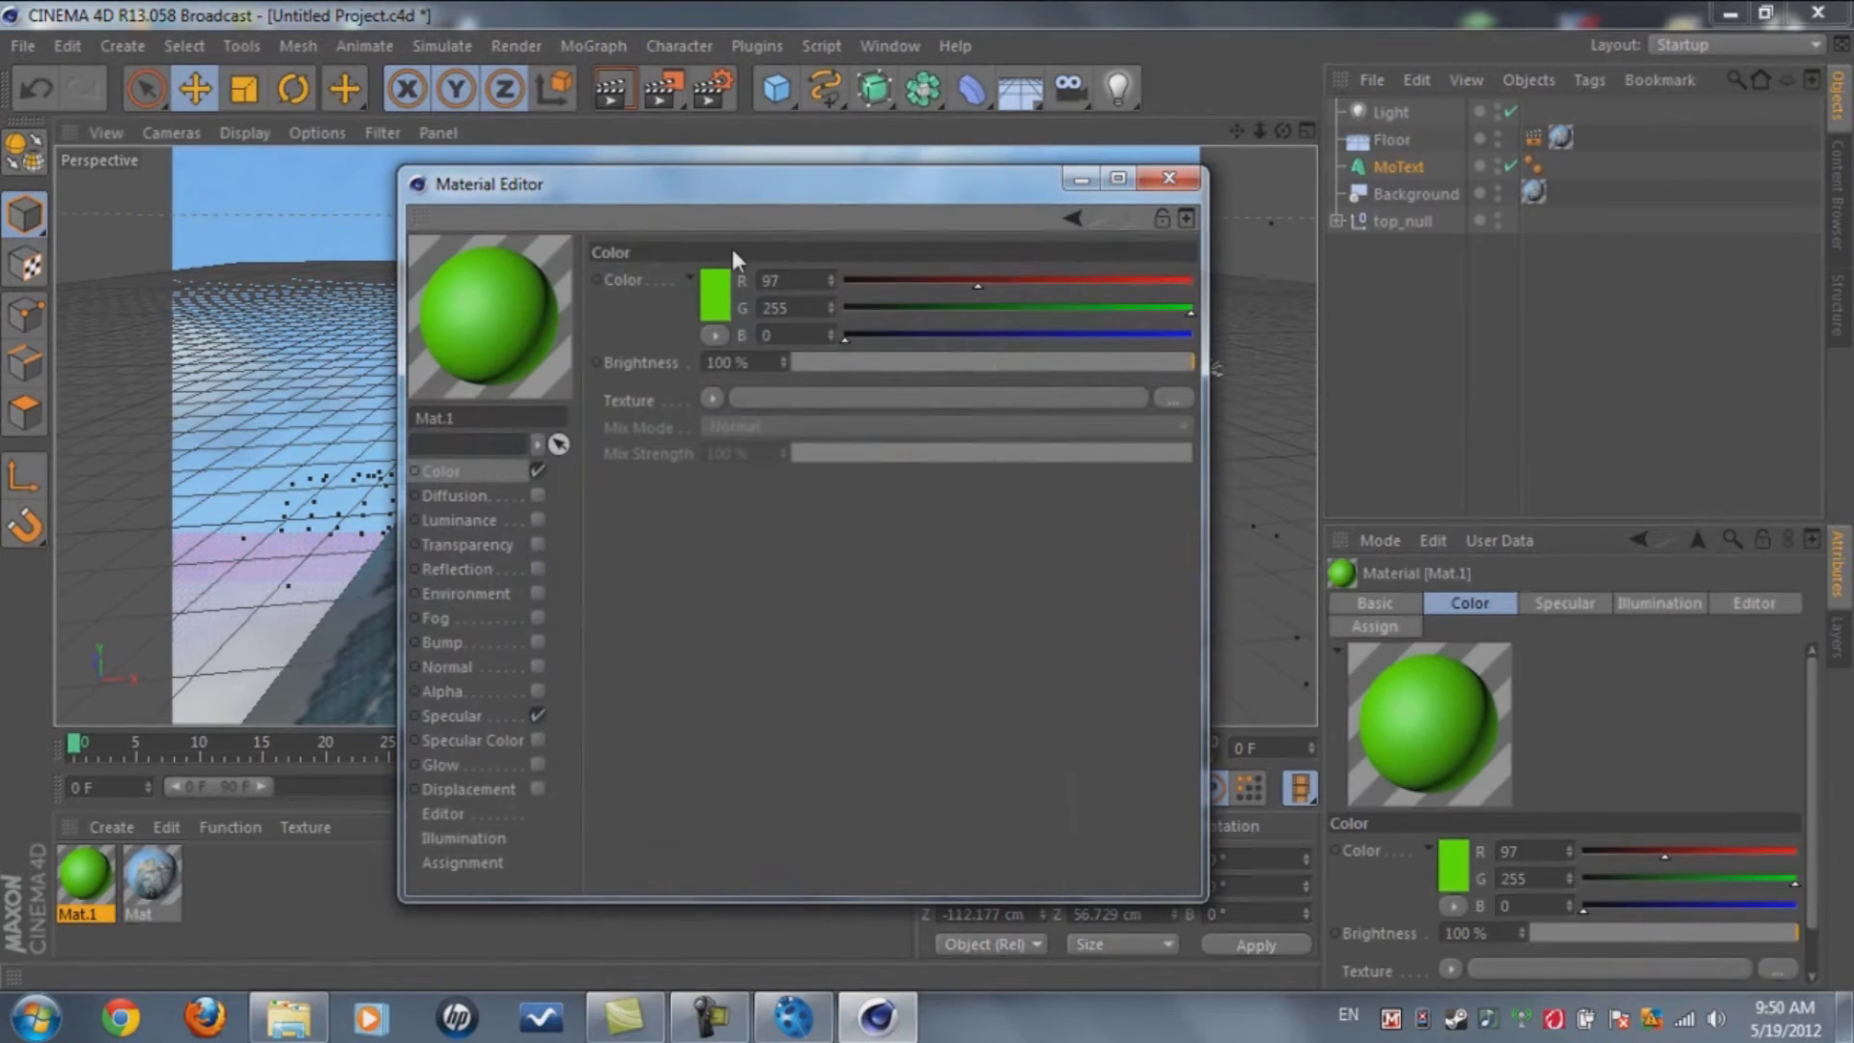
{"action": "left_click", "coordinate": [720, 276]}
{"action": "left_click", "coordinate": [721, 271]}
{"action": "left_click", "coordinate": [728, 168]}
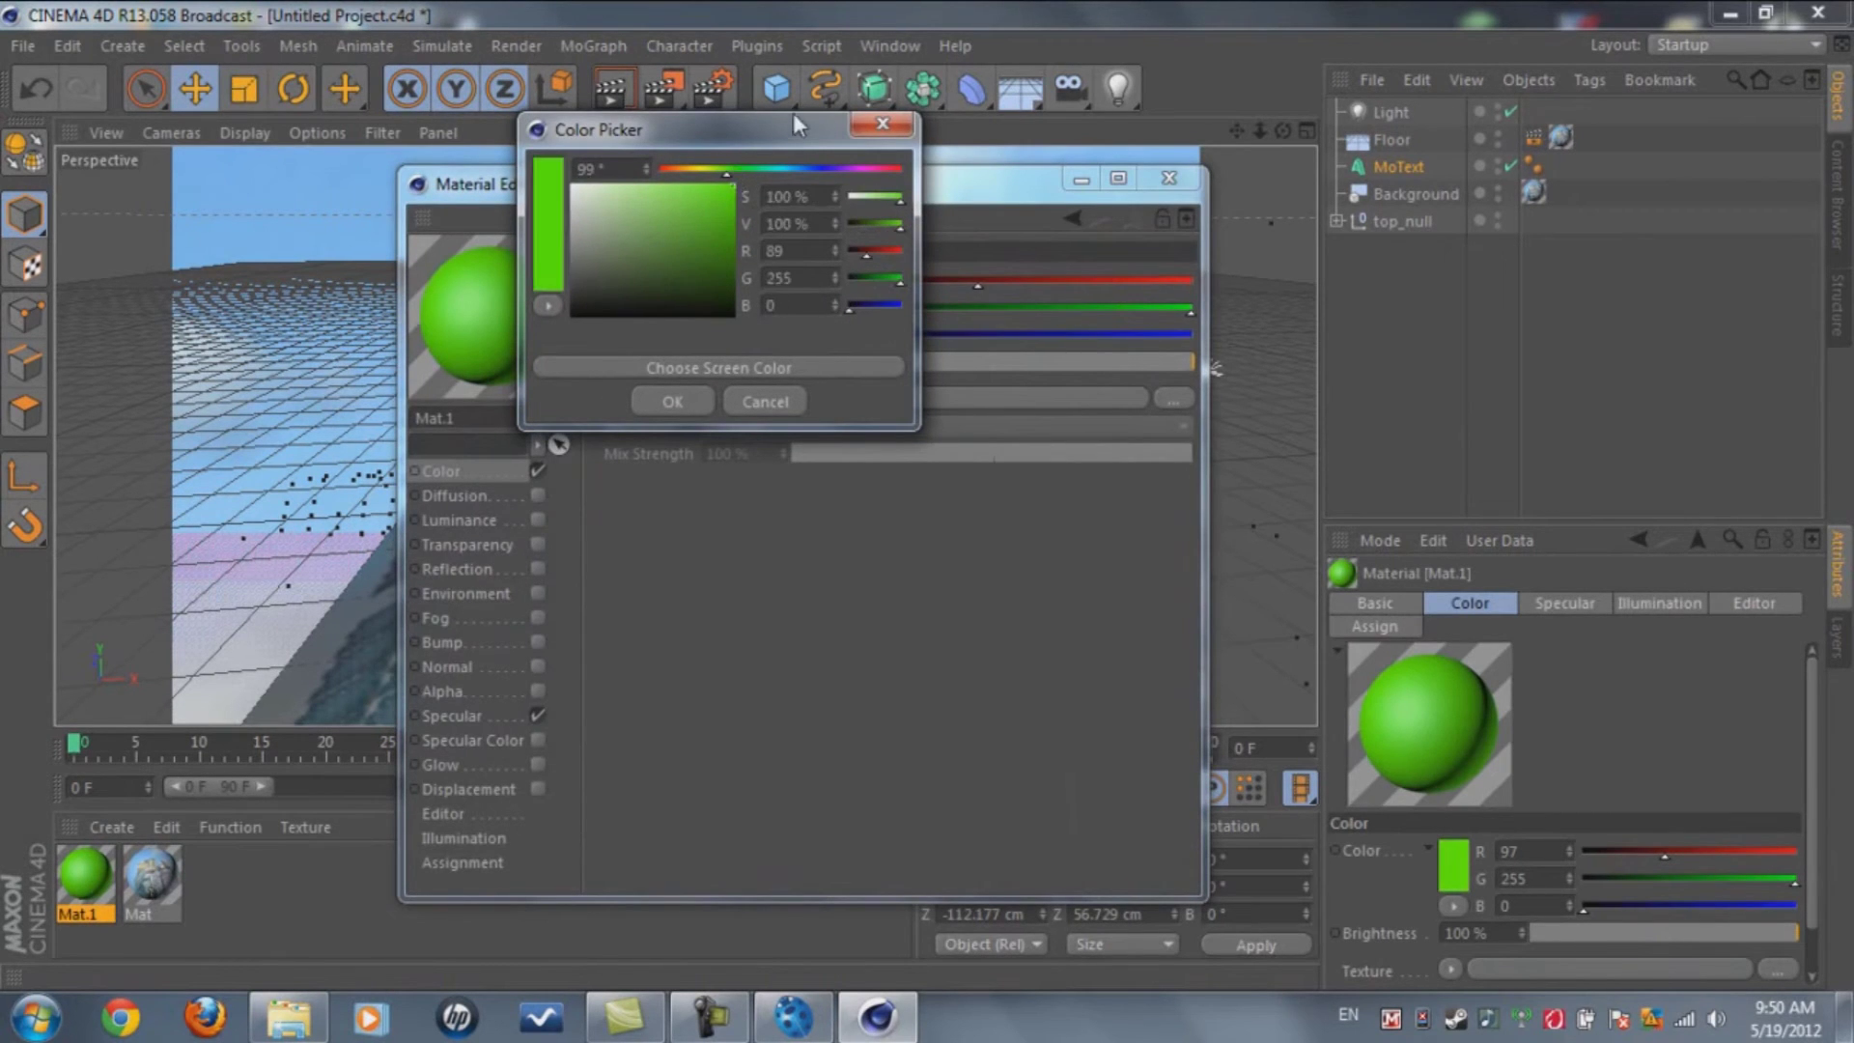
{"action": "left_click", "coordinate": [673, 401]}
Enable Reflection on Mat.1 with 22% brightness
{"action": "left_click", "coordinate": [485, 566]}
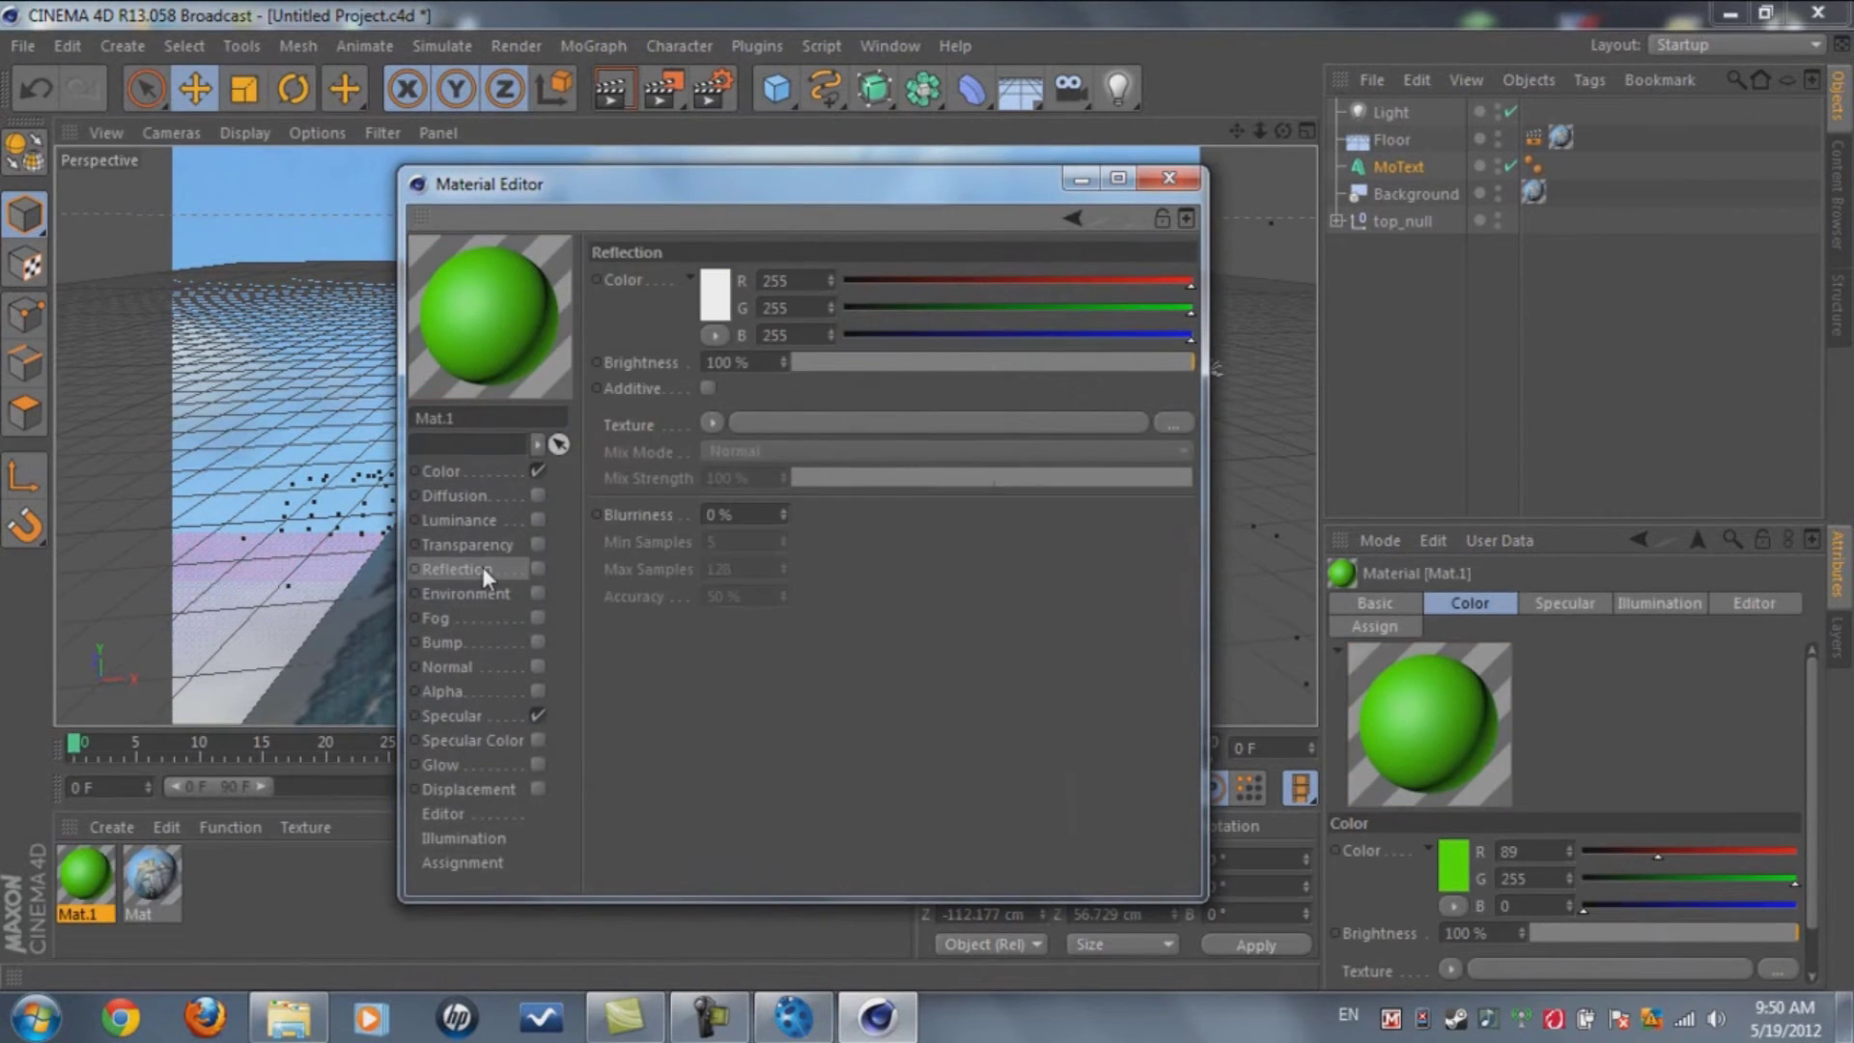
{"action": "left_click", "coordinate": [537, 568]}
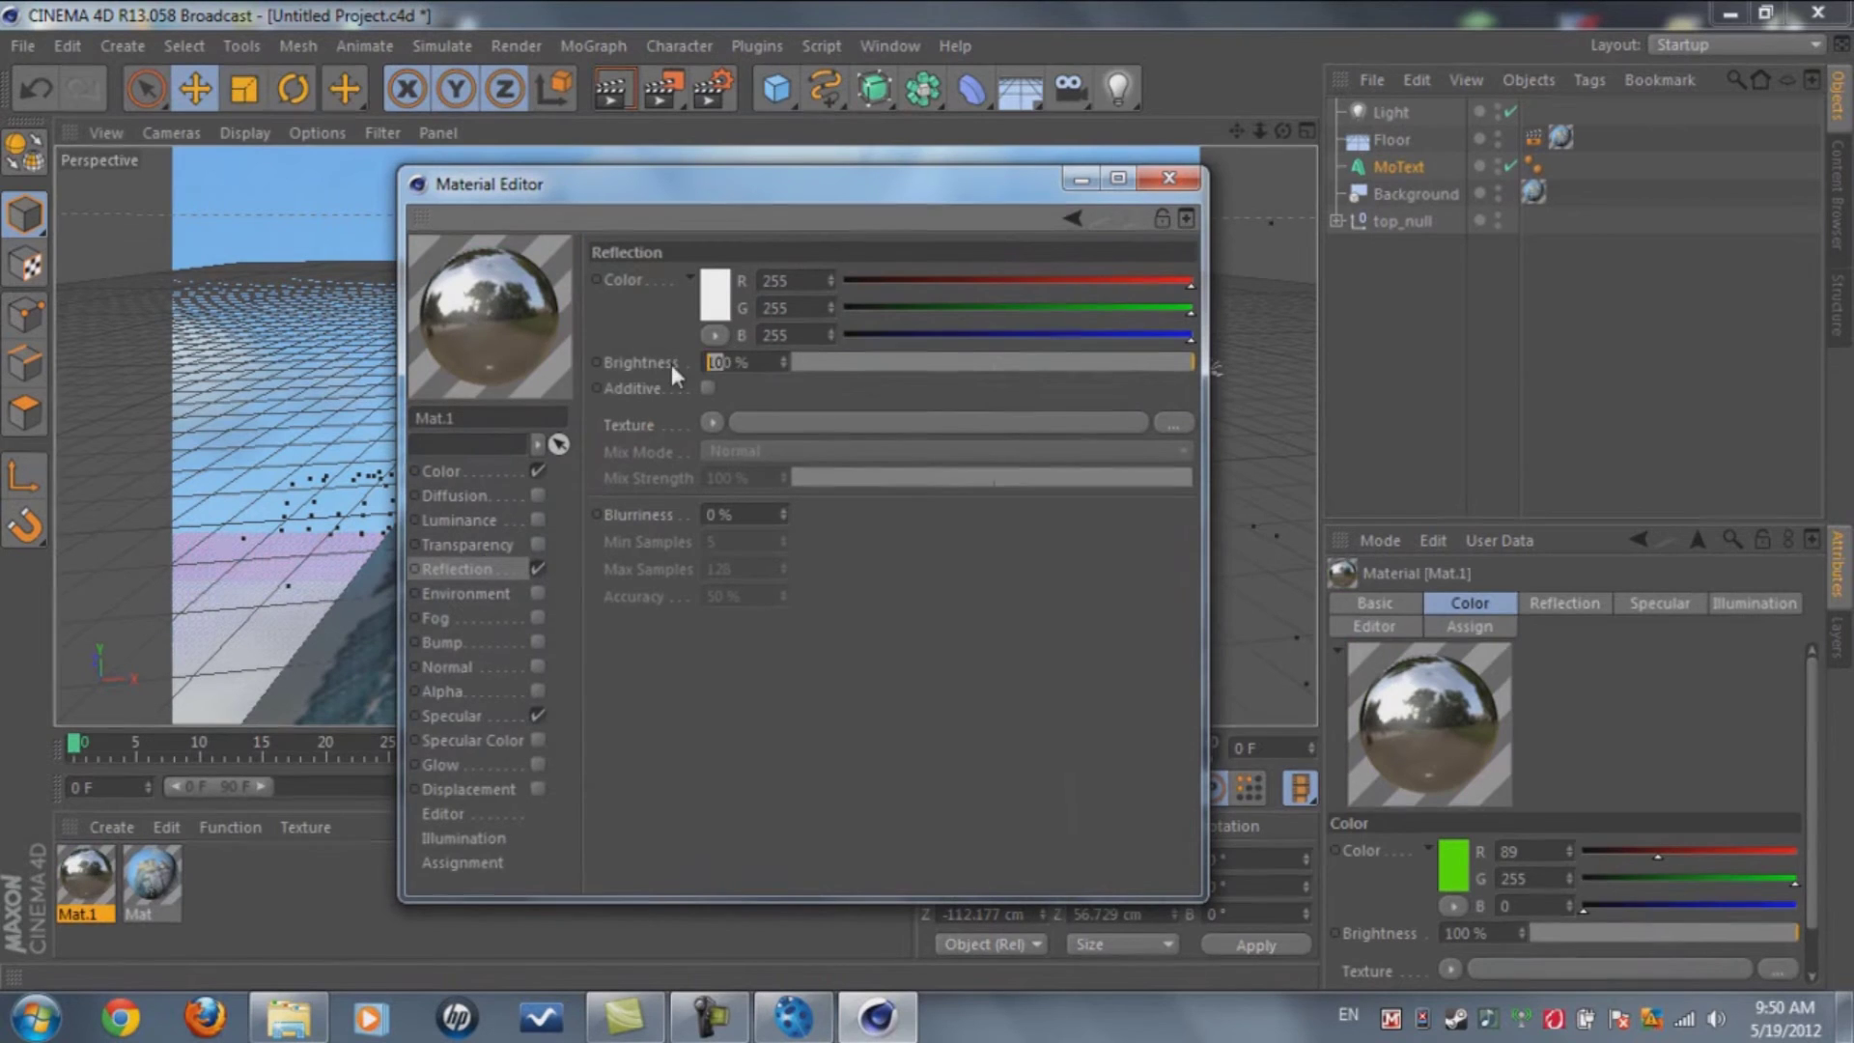
{"action": "type", "text": "22"}
{"action": "key", "text": "Return"}
{"action": "left_click", "coordinate": [712, 422]}
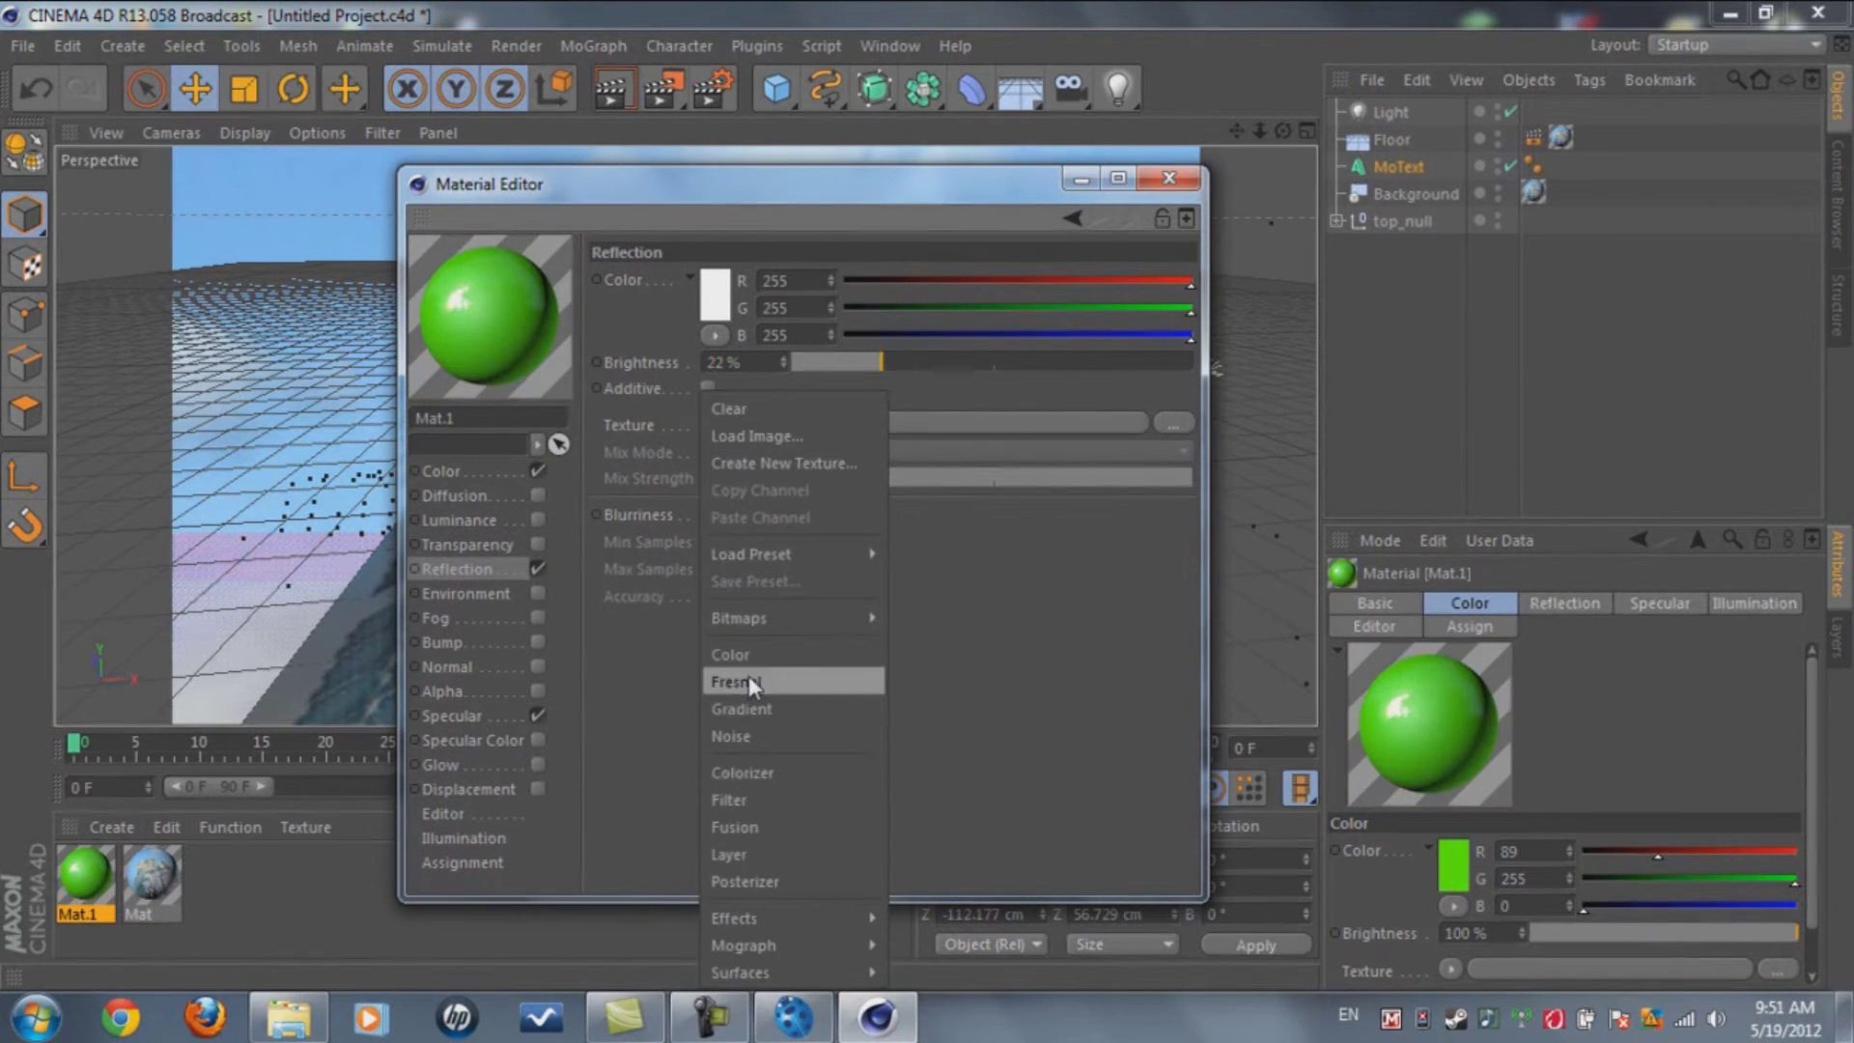
Set the reflection texture to Fresnel and enable Glow on Mat.1
{"action": "left_click", "coordinate": [772, 682]}
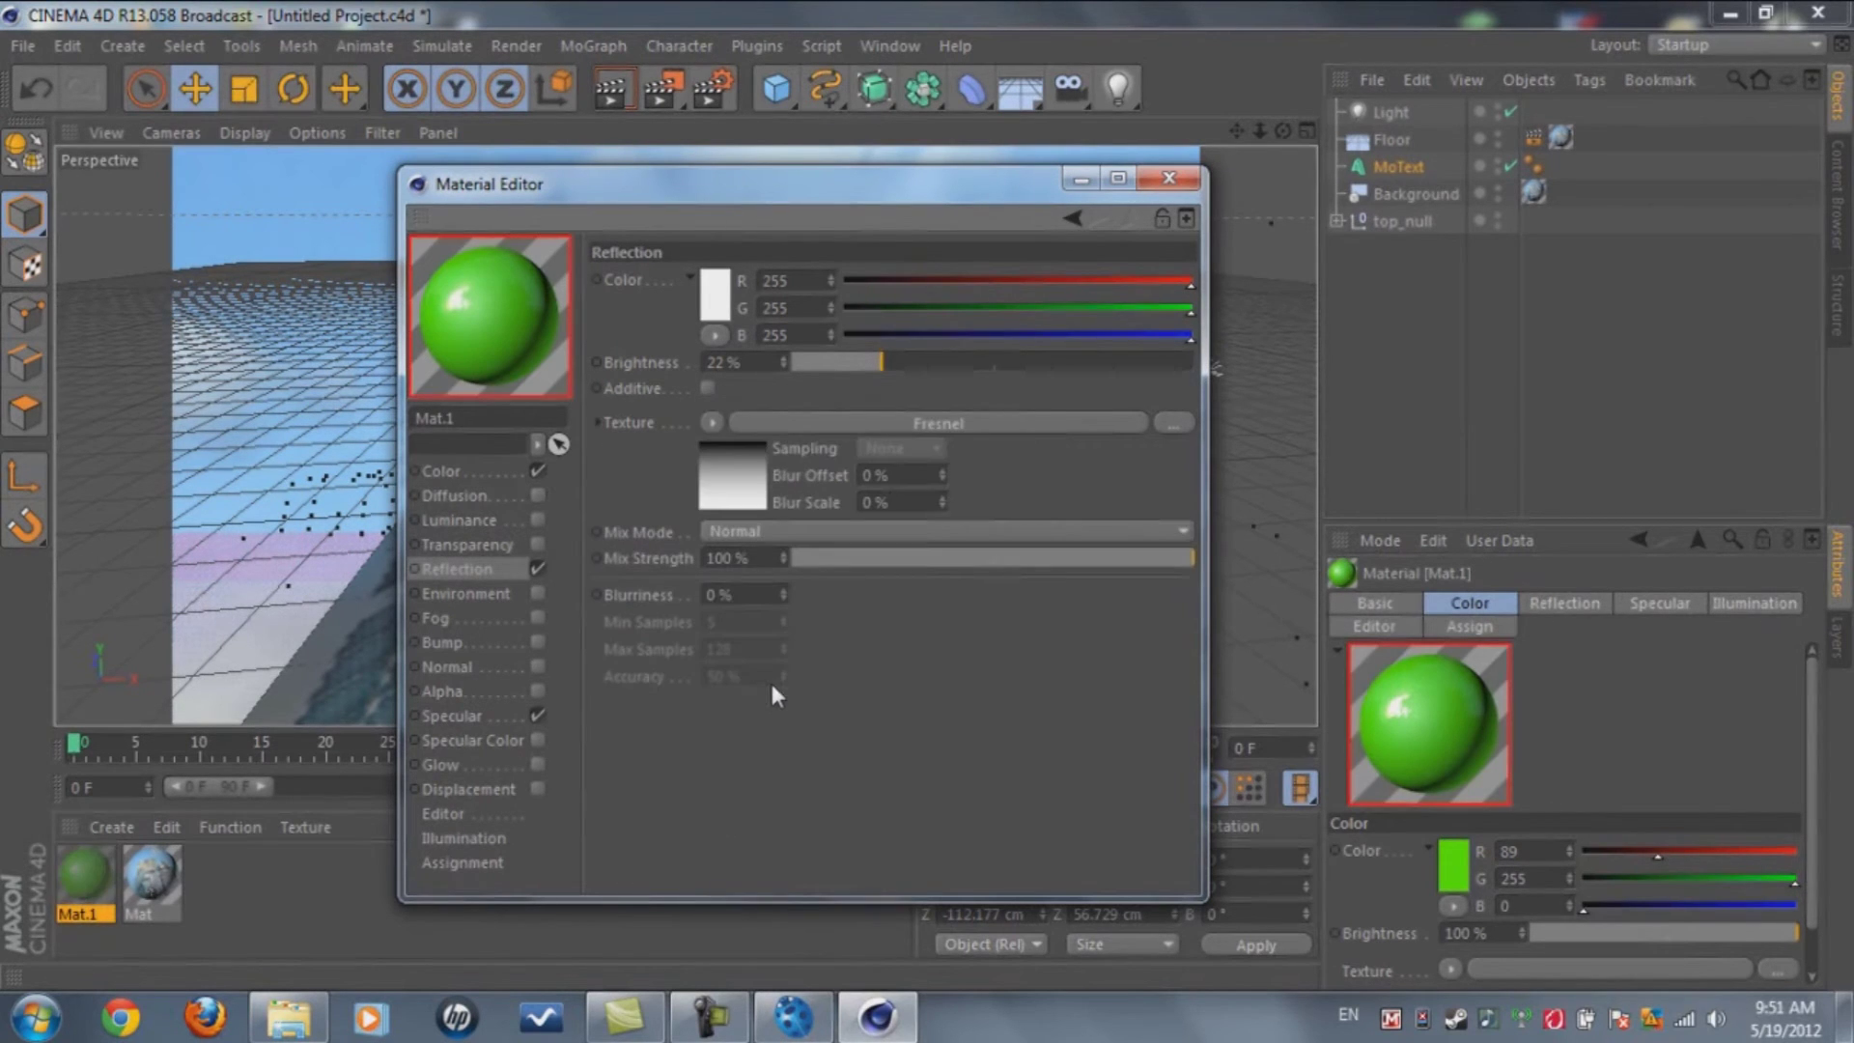
{"action": "left_click", "coordinate": [467, 765]}
{"action": "left_click", "coordinate": [537, 765]}
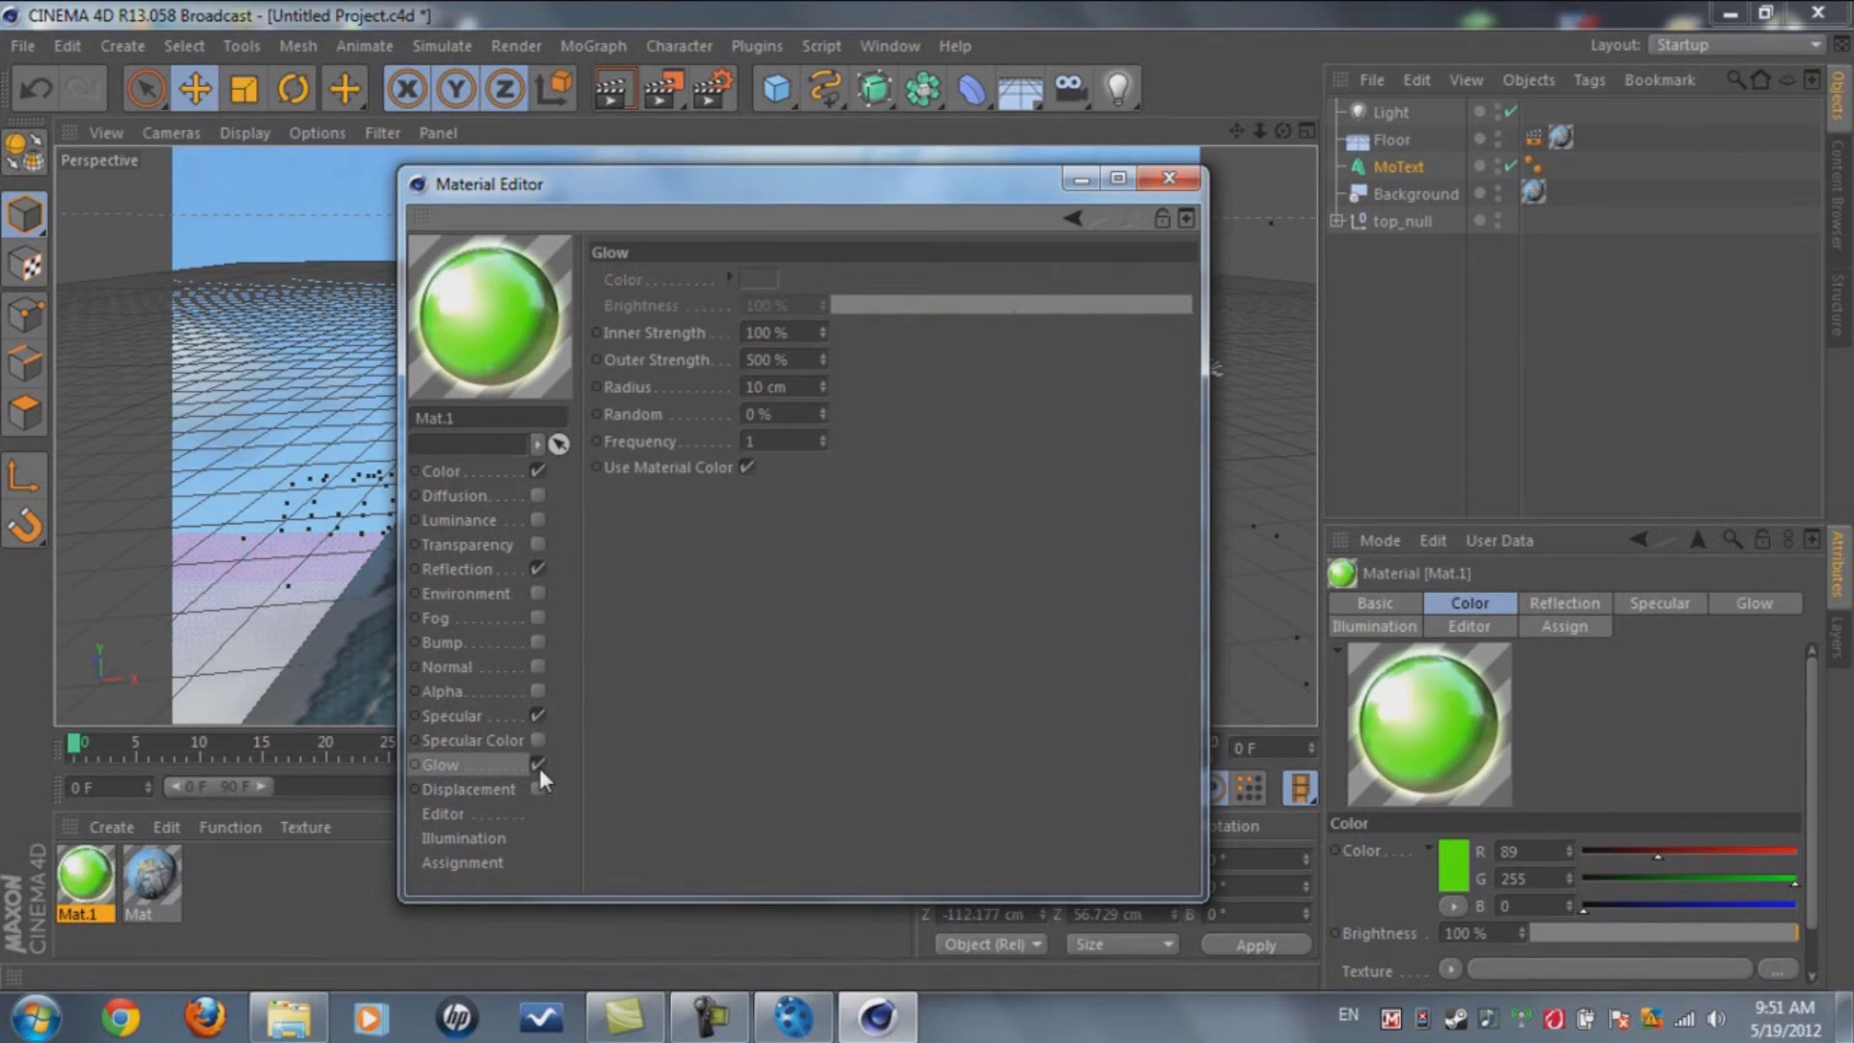
Set Glow Inner Strength 7% and Outer Strength 8%, then apply Mat.1 to the RECON MoText
{"action": "left_click_drag", "start_coordinate": [767, 331], "coordinate": [731, 343]}
{"action": "type", "text": "7"}
{"action": "key", "text": "Tab"}
{"action": "key", "text": "BackSpace"}
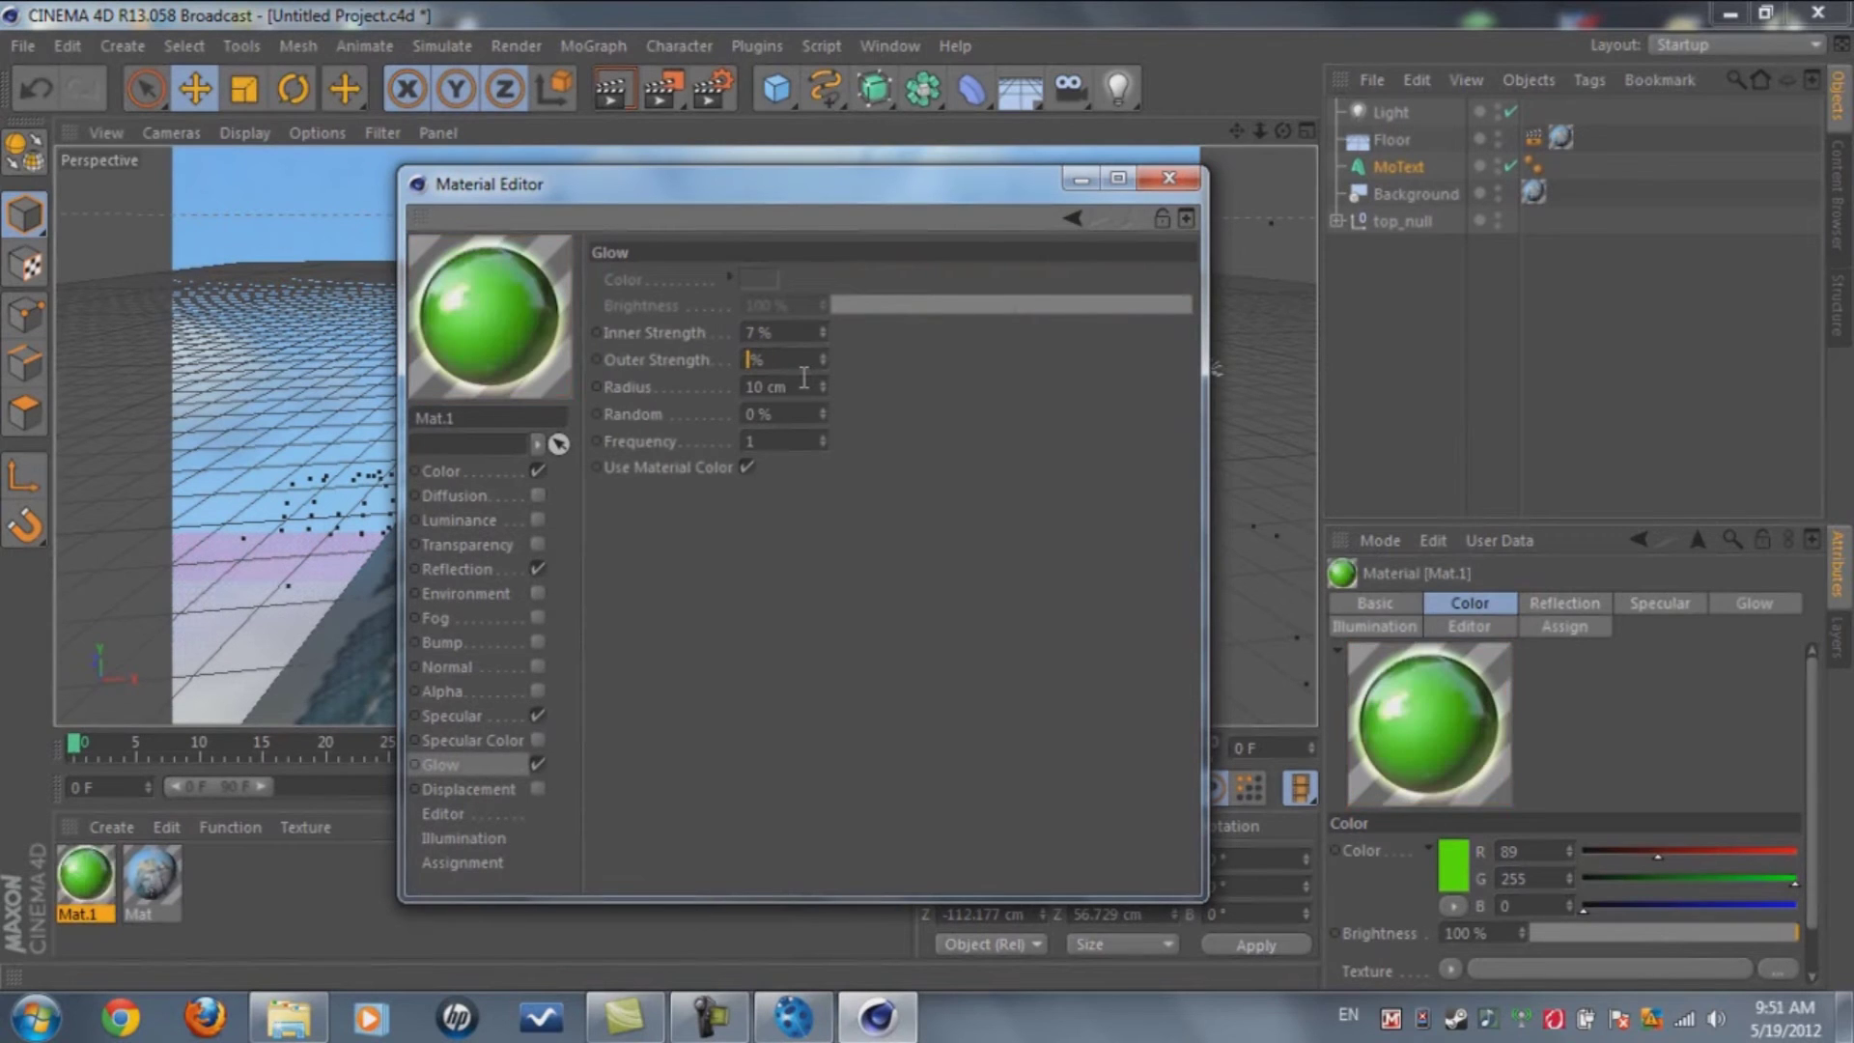
{"action": "type", "text": "8"}
{"action": "key", "text": "Return"}
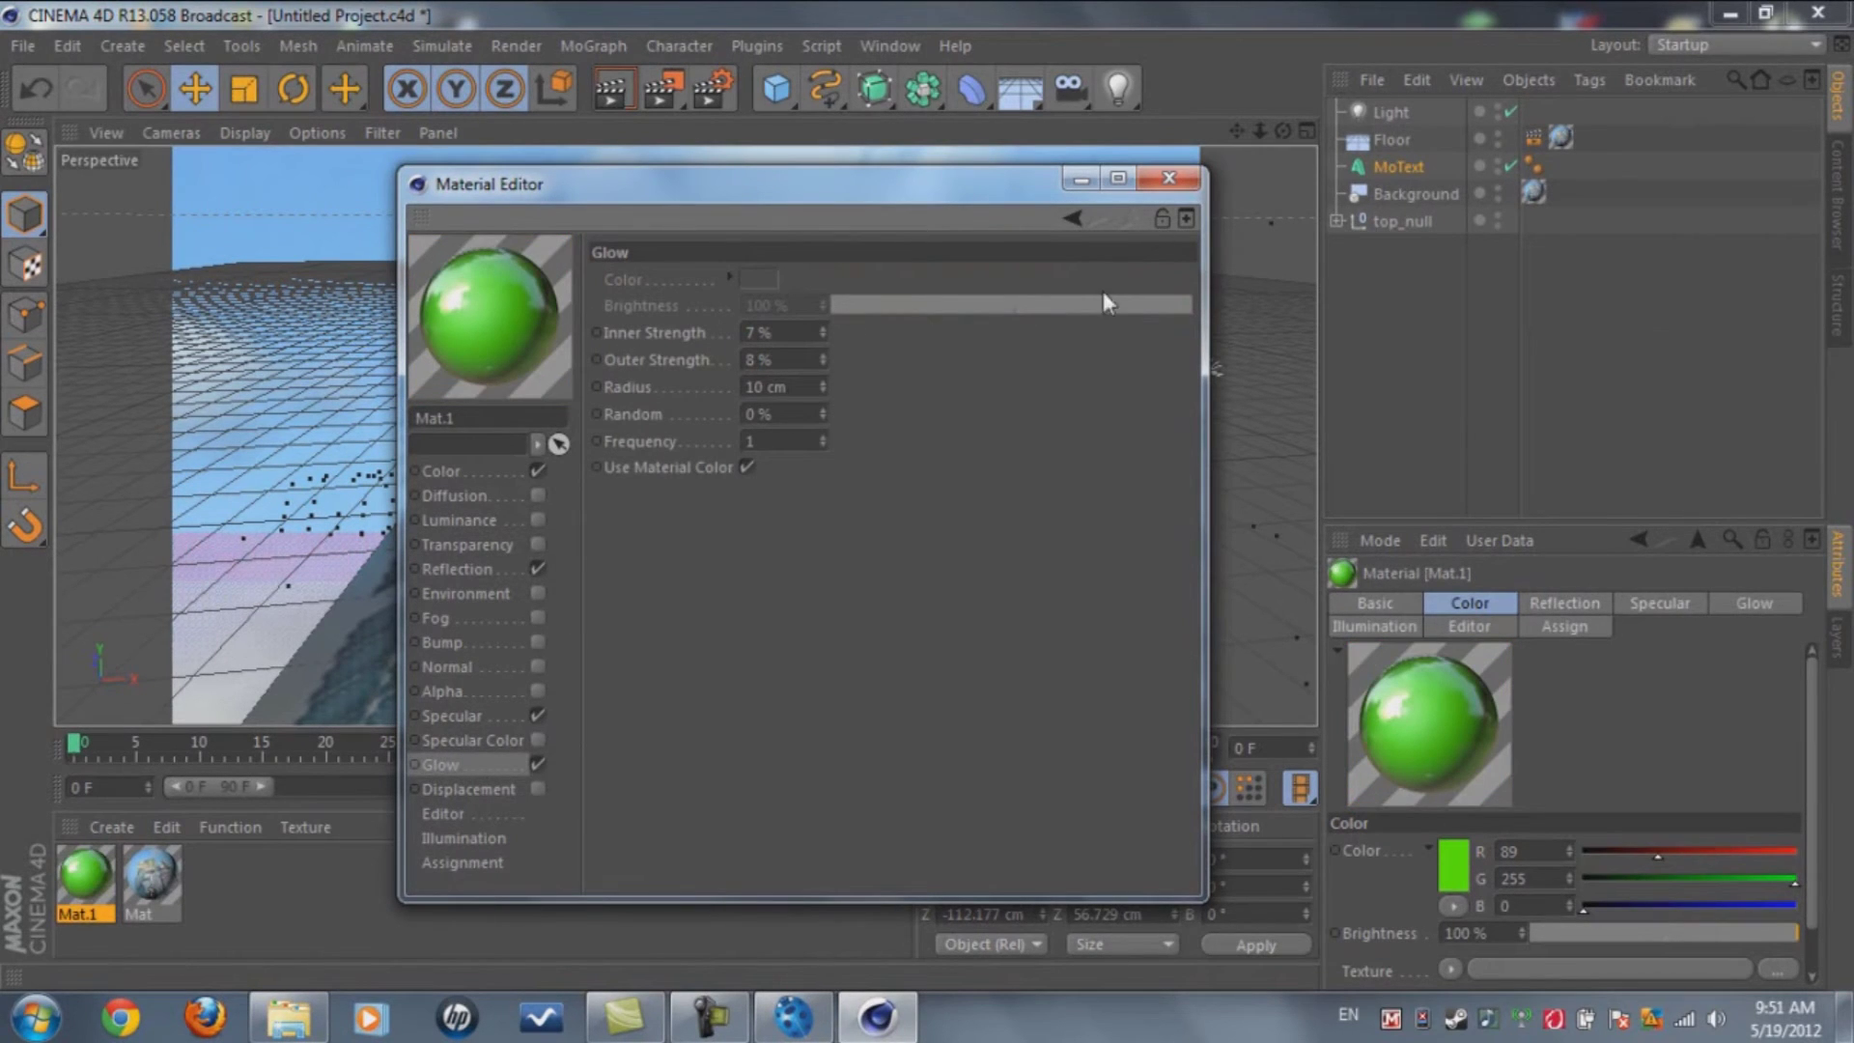
{"action": "left_click", "coordinate": [1170, 178]}
{"action": "left_click_drag", "start_coordinate": [85, 874], "coordinate": [1472, 165]}
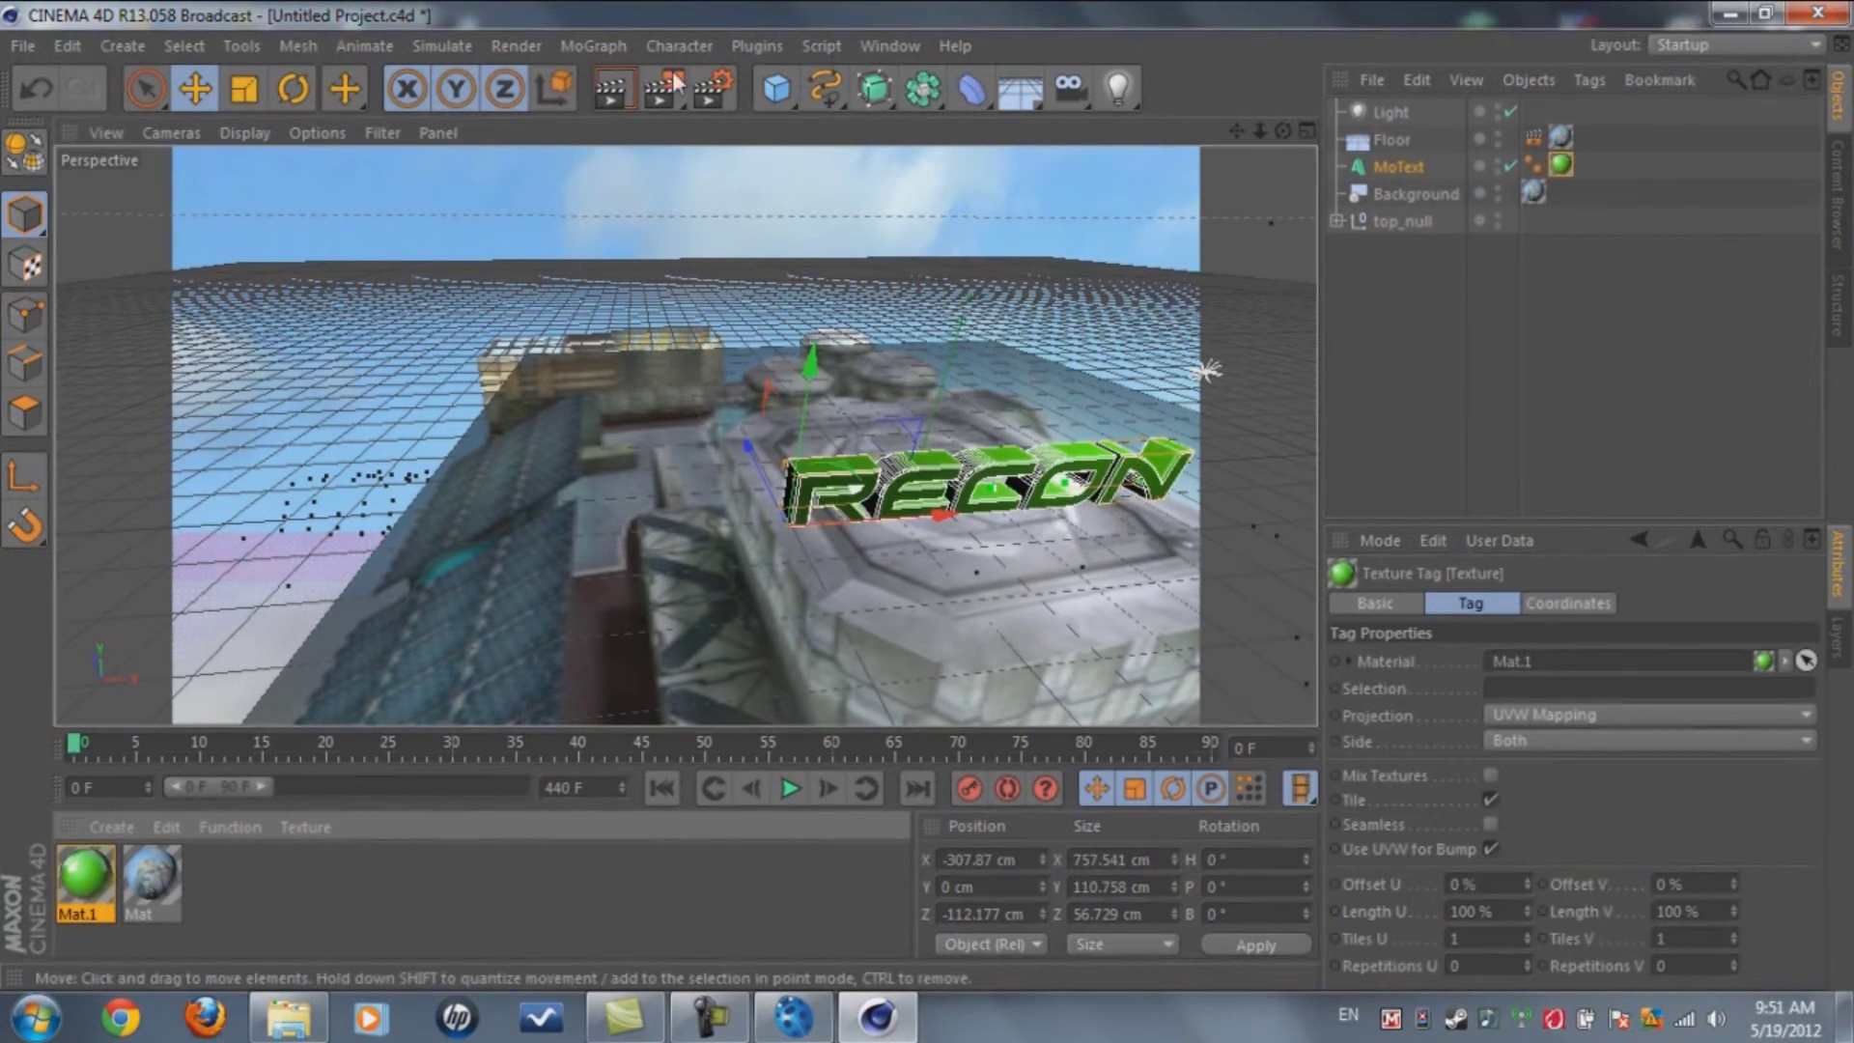
Render a preview of the green text, then disable Glow on Mat.1
{"action": "left_click", "coordinate": [616, 105]}
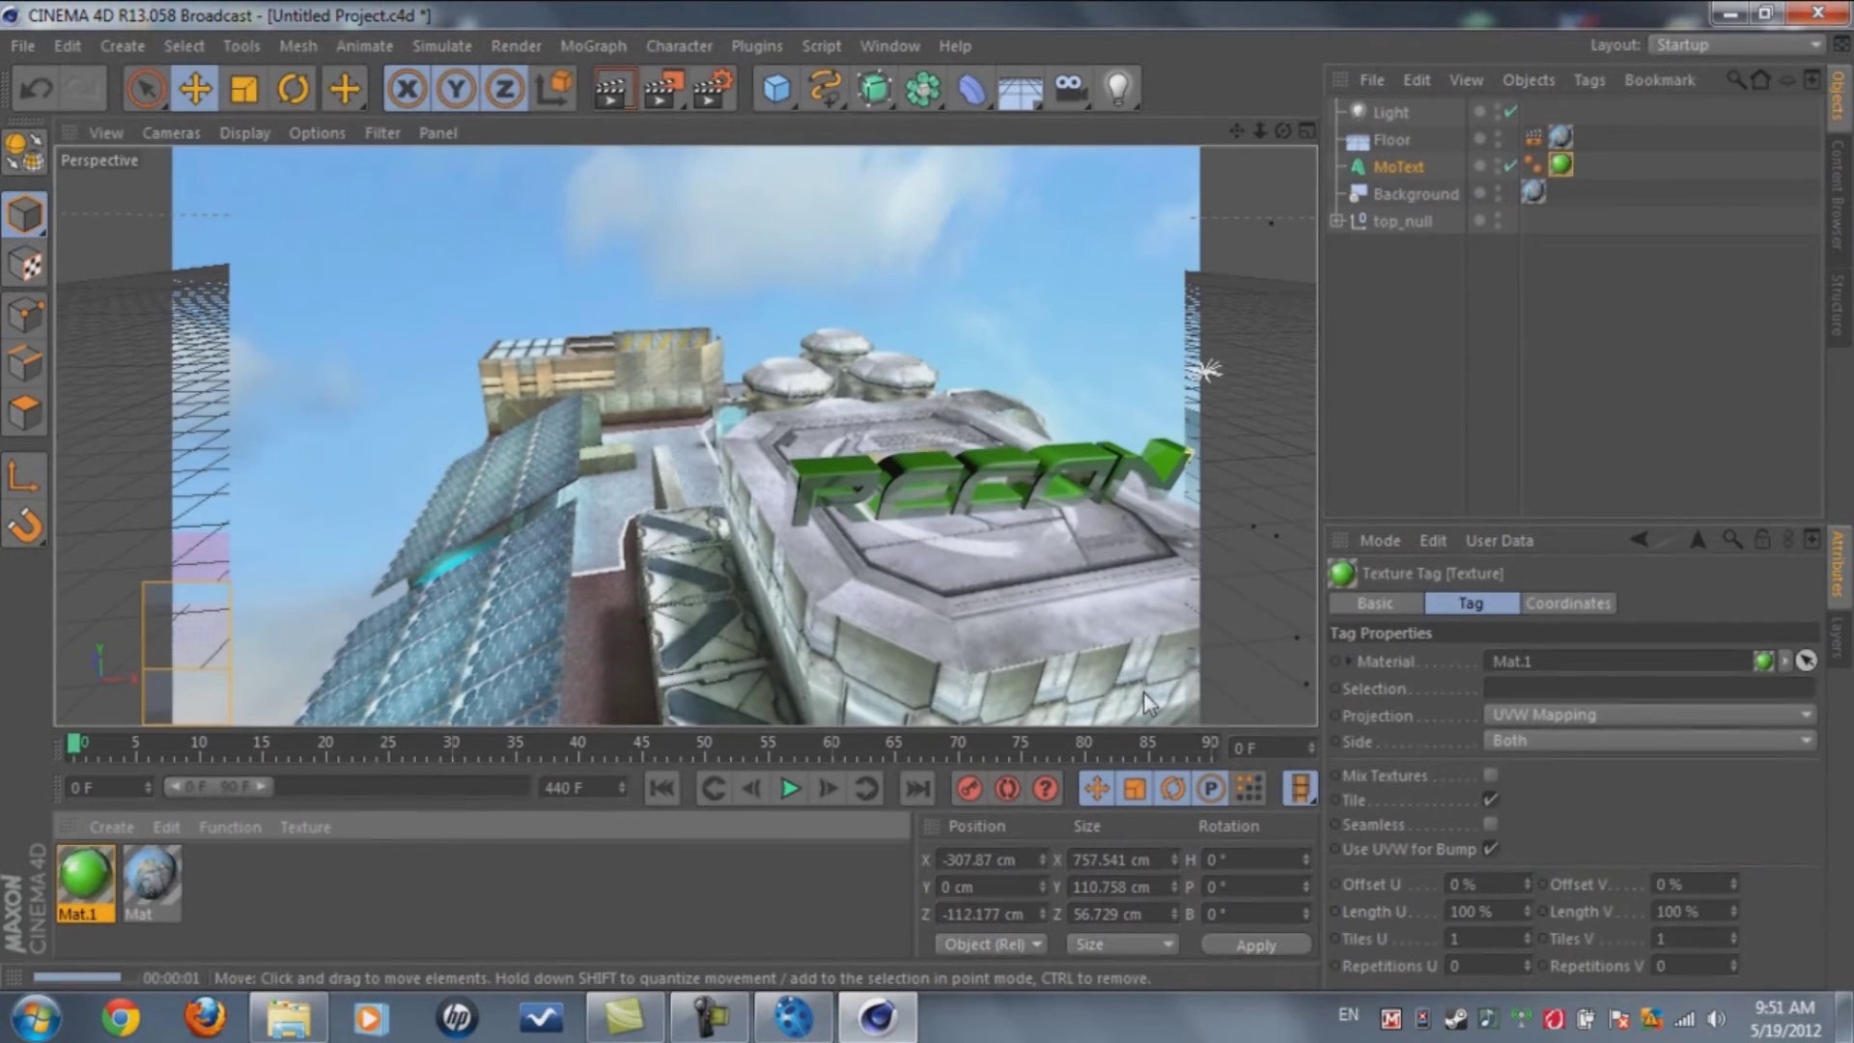
{"action": "double_click", "coordinate": [91, 872]}
{"action": "left_click", "coordinate": [537, 763]}
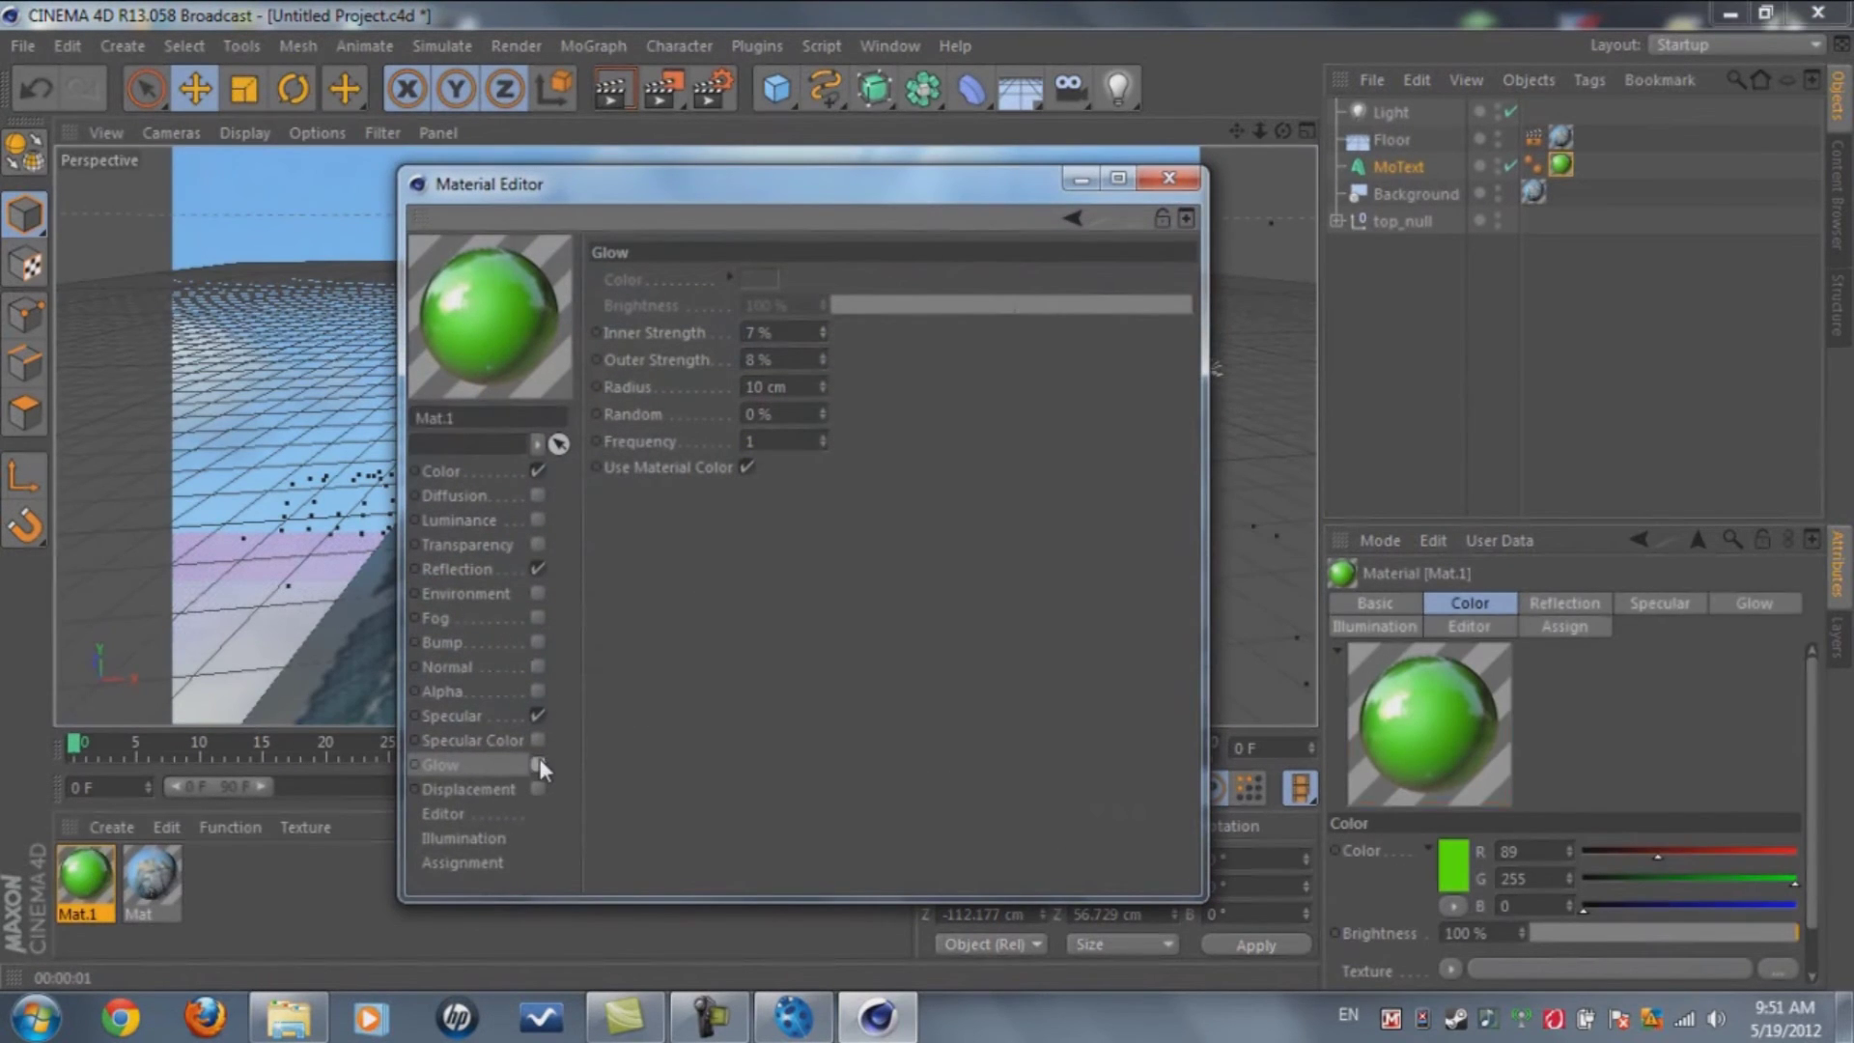
Remove the Fresnel reflection texture from Mat.1 by undoing it
{"action": "left_click", "coordinate": [482, 565]}
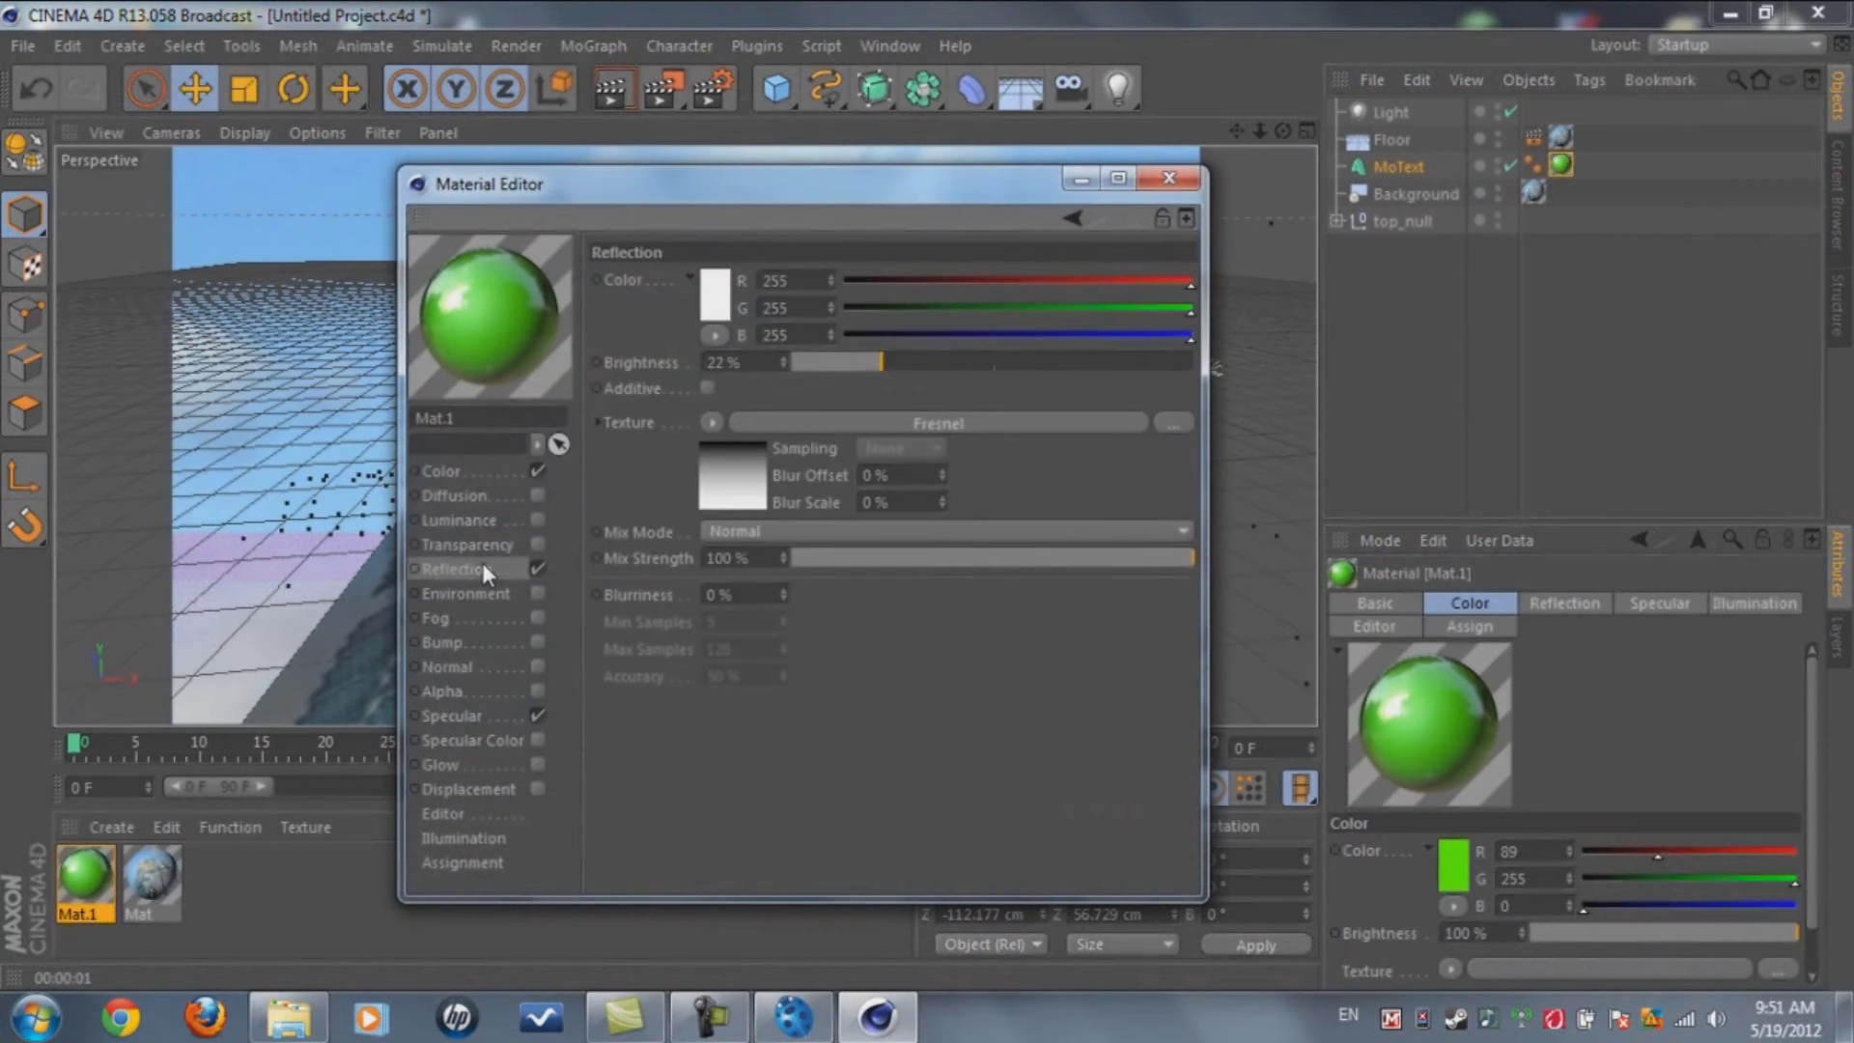
{"action": "left_click", "coordinate": [713, 421]}
{"action": "right_click", "coordinate": [1093, 420]}
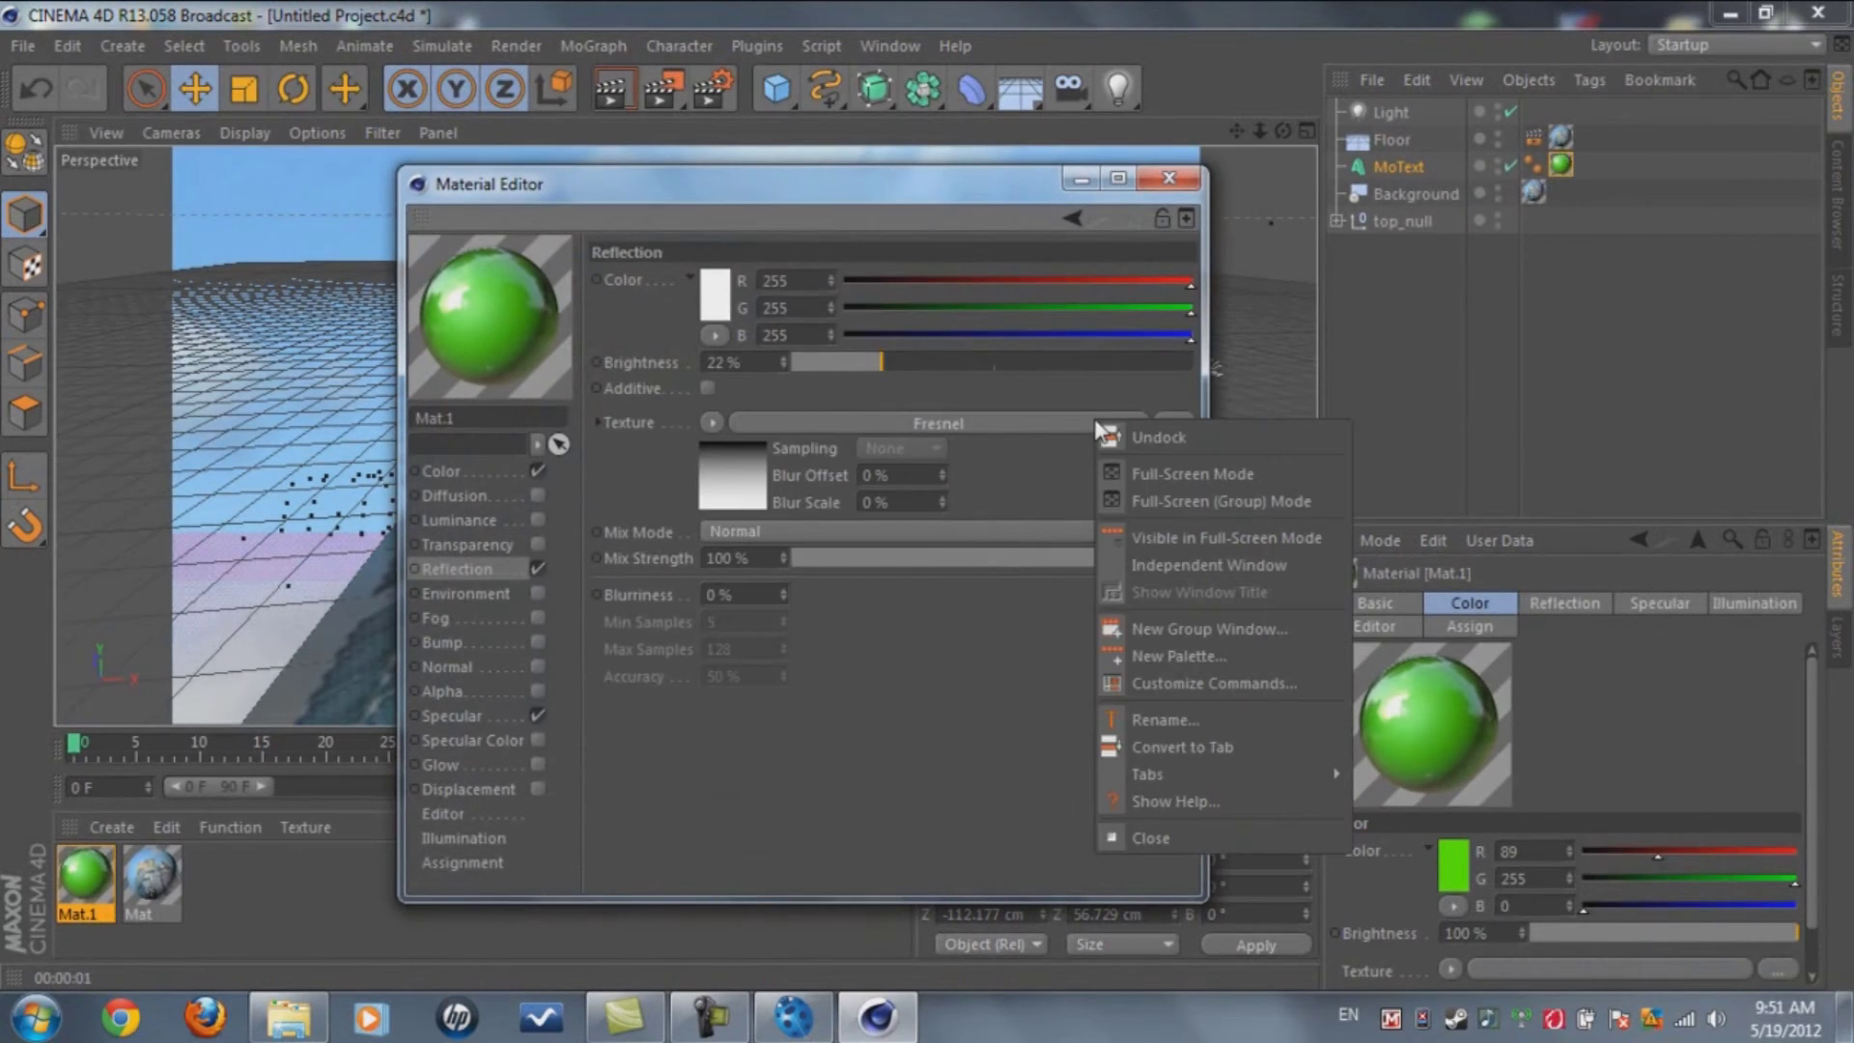
{"action": "left_click", "coordinate": [716, 427]}
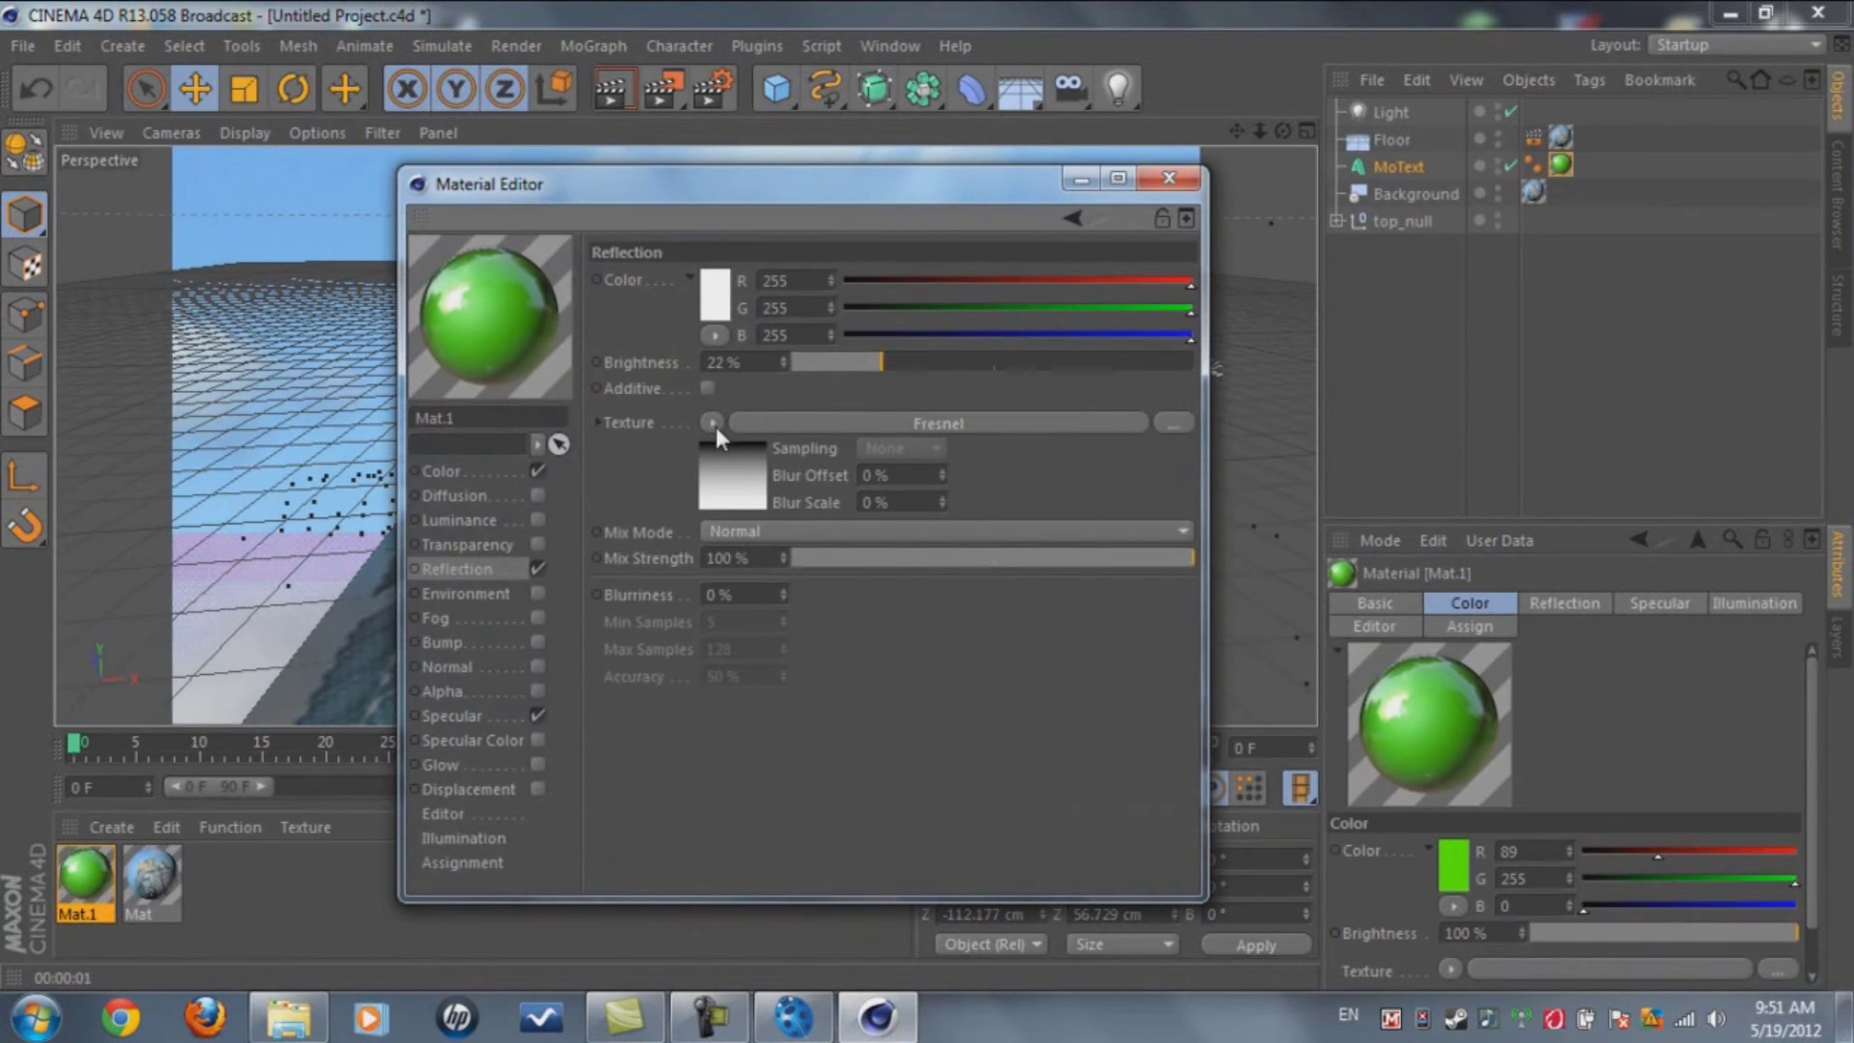
{"action": "left_click", "coordinate": [715, 426]}
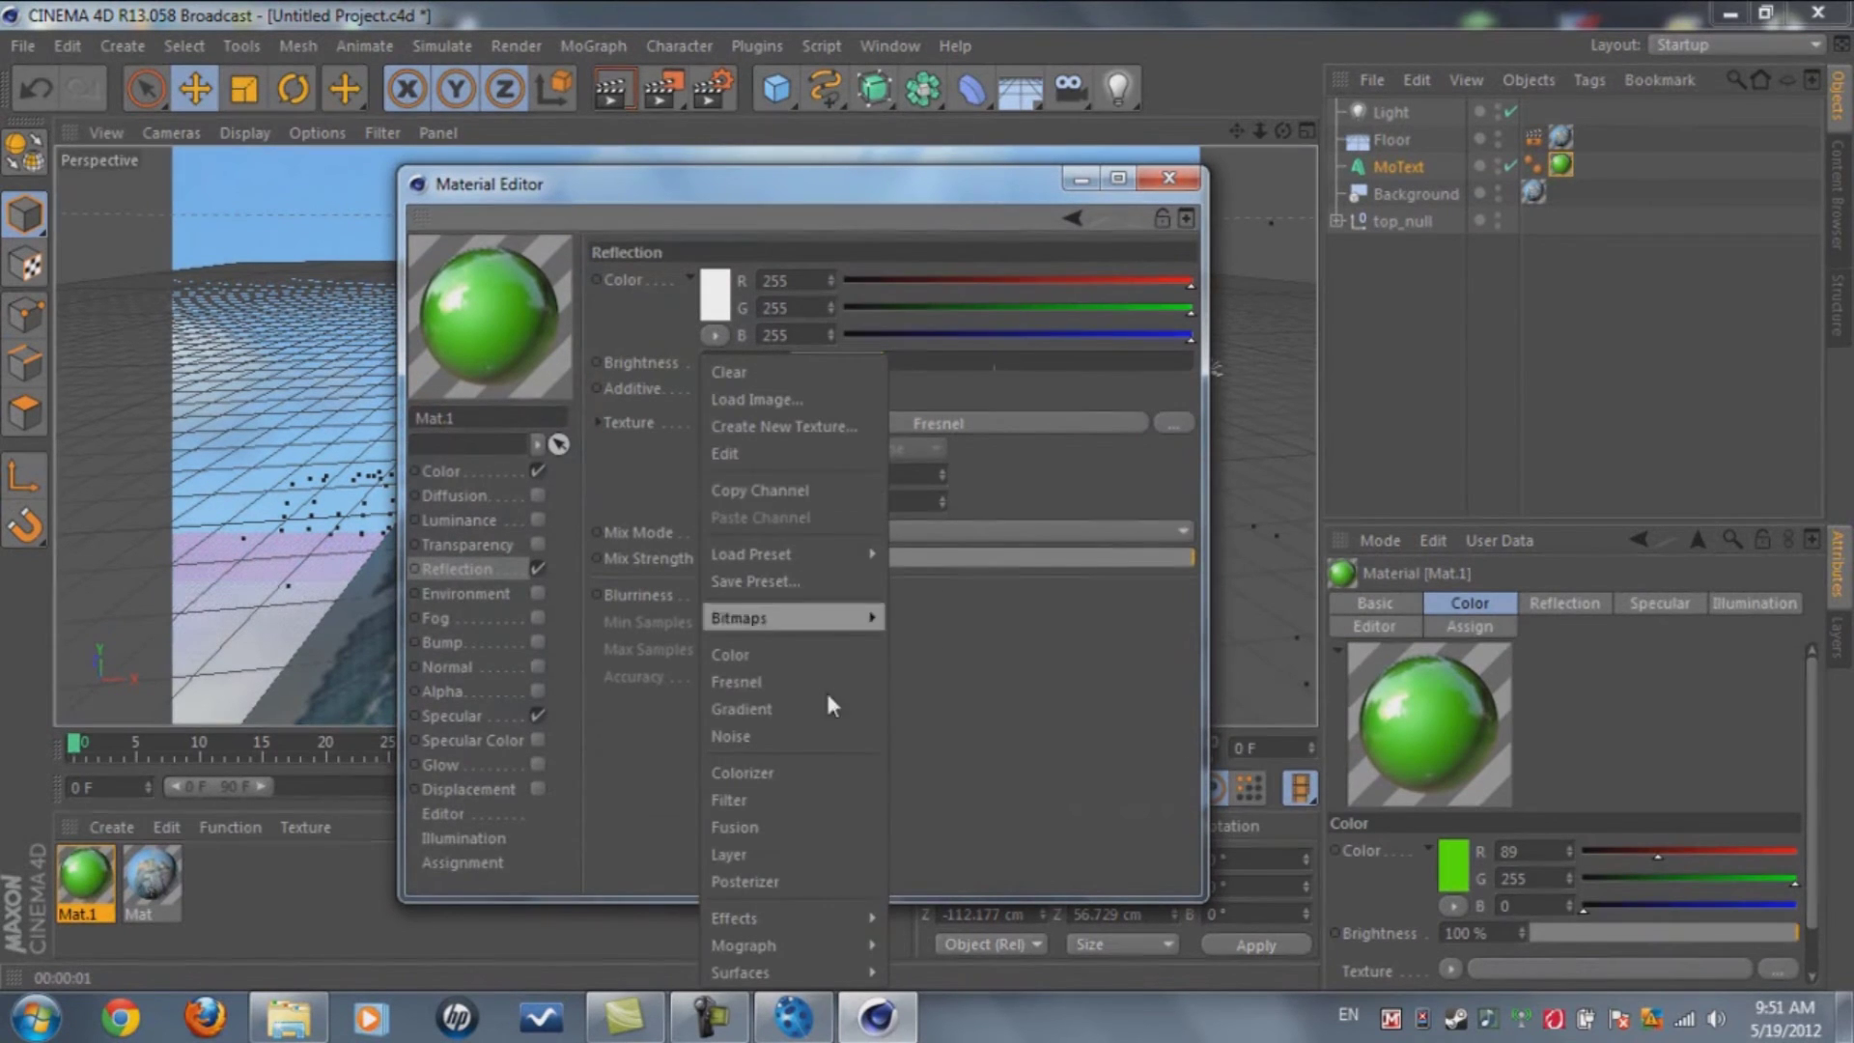
{"action": "left_click", "coordinate": [958, 788]}
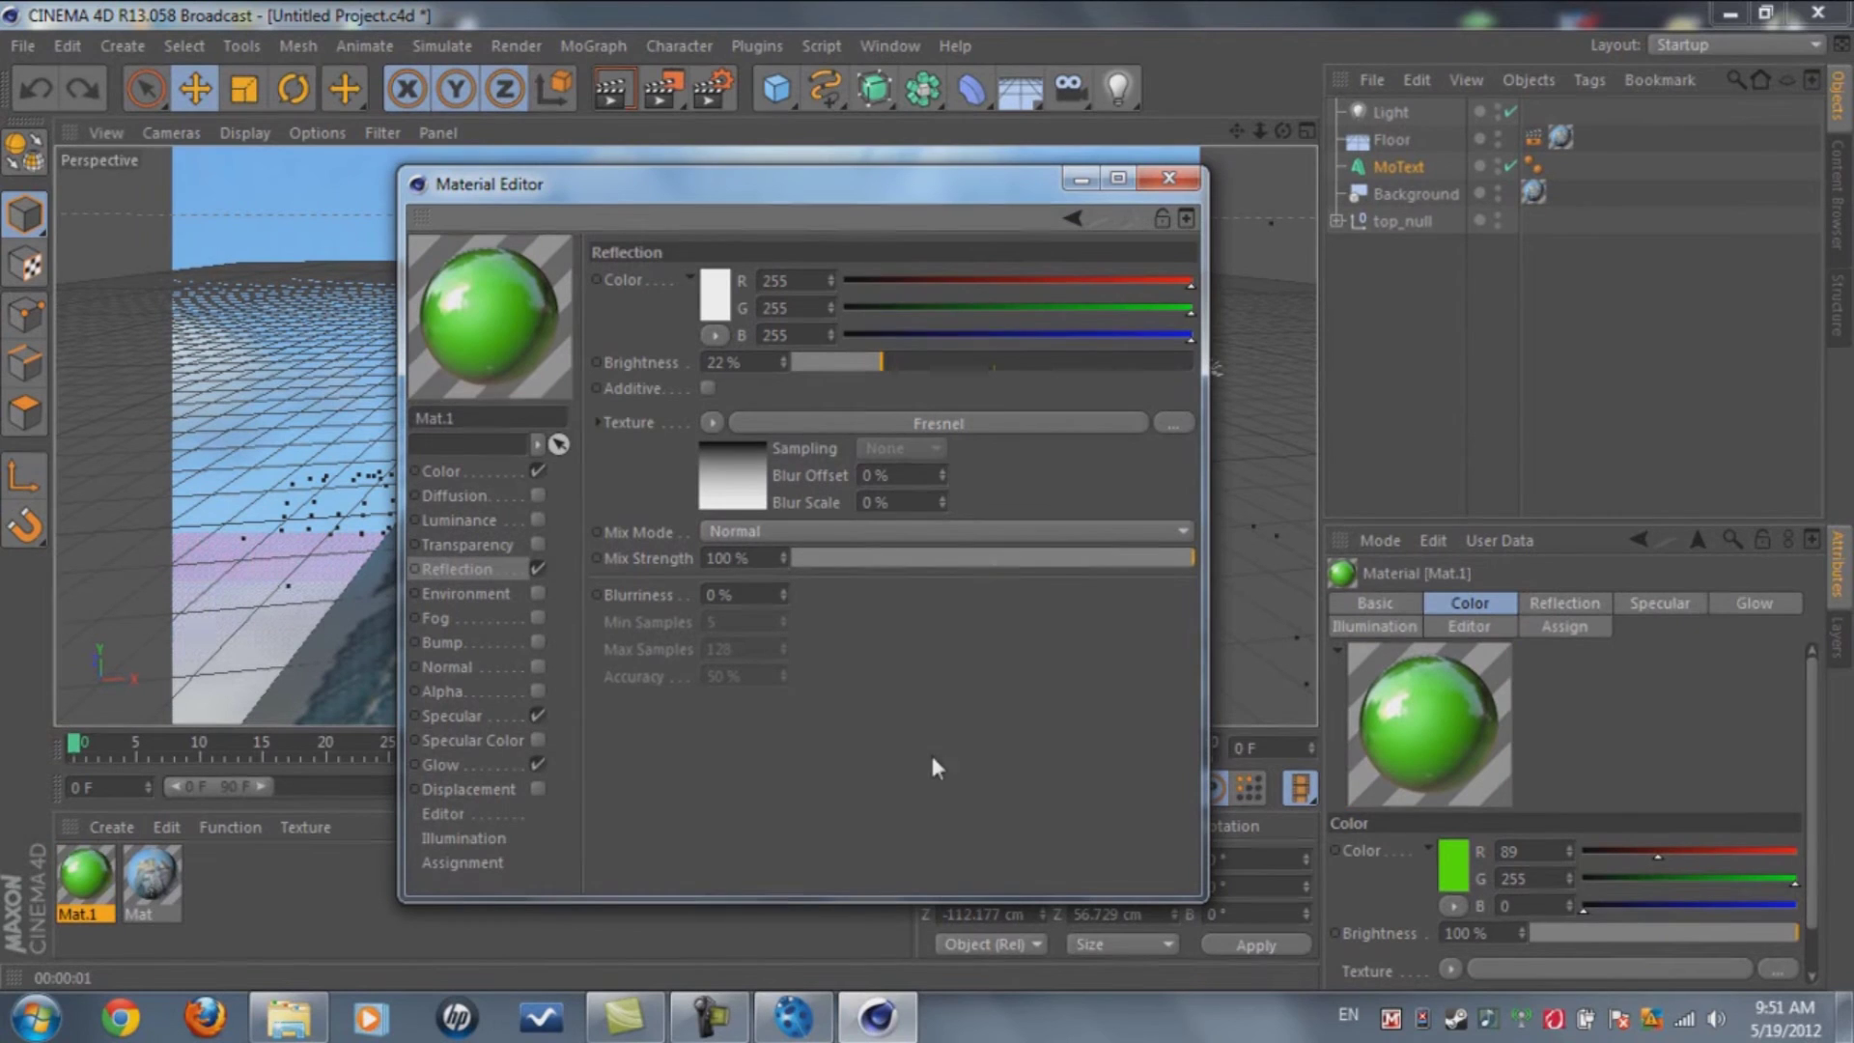
{"action": "key", "text": "ctrl+z"}
{"action": "key", "text": "ctrl+z"}
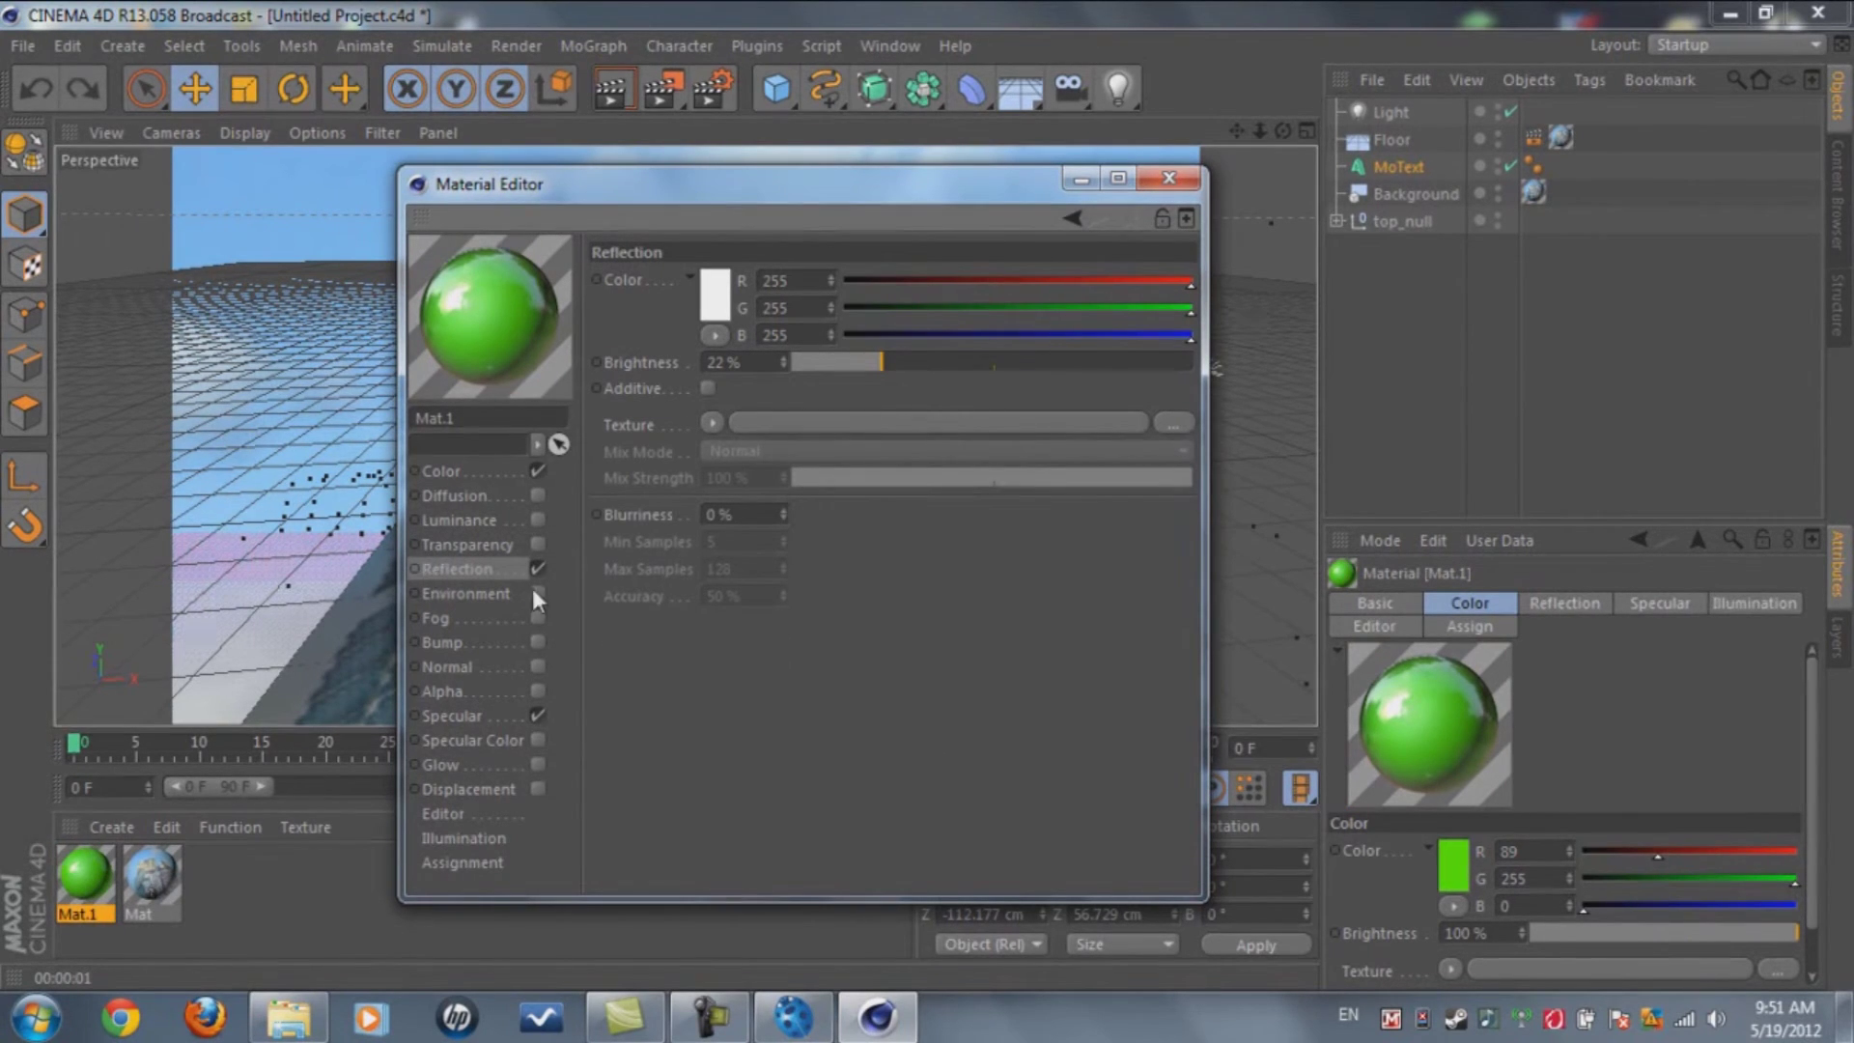
Reapply Mat.1 to the RECON MoText and render the view again
{"action": "left_click", "coordinate": [1169, 178]}
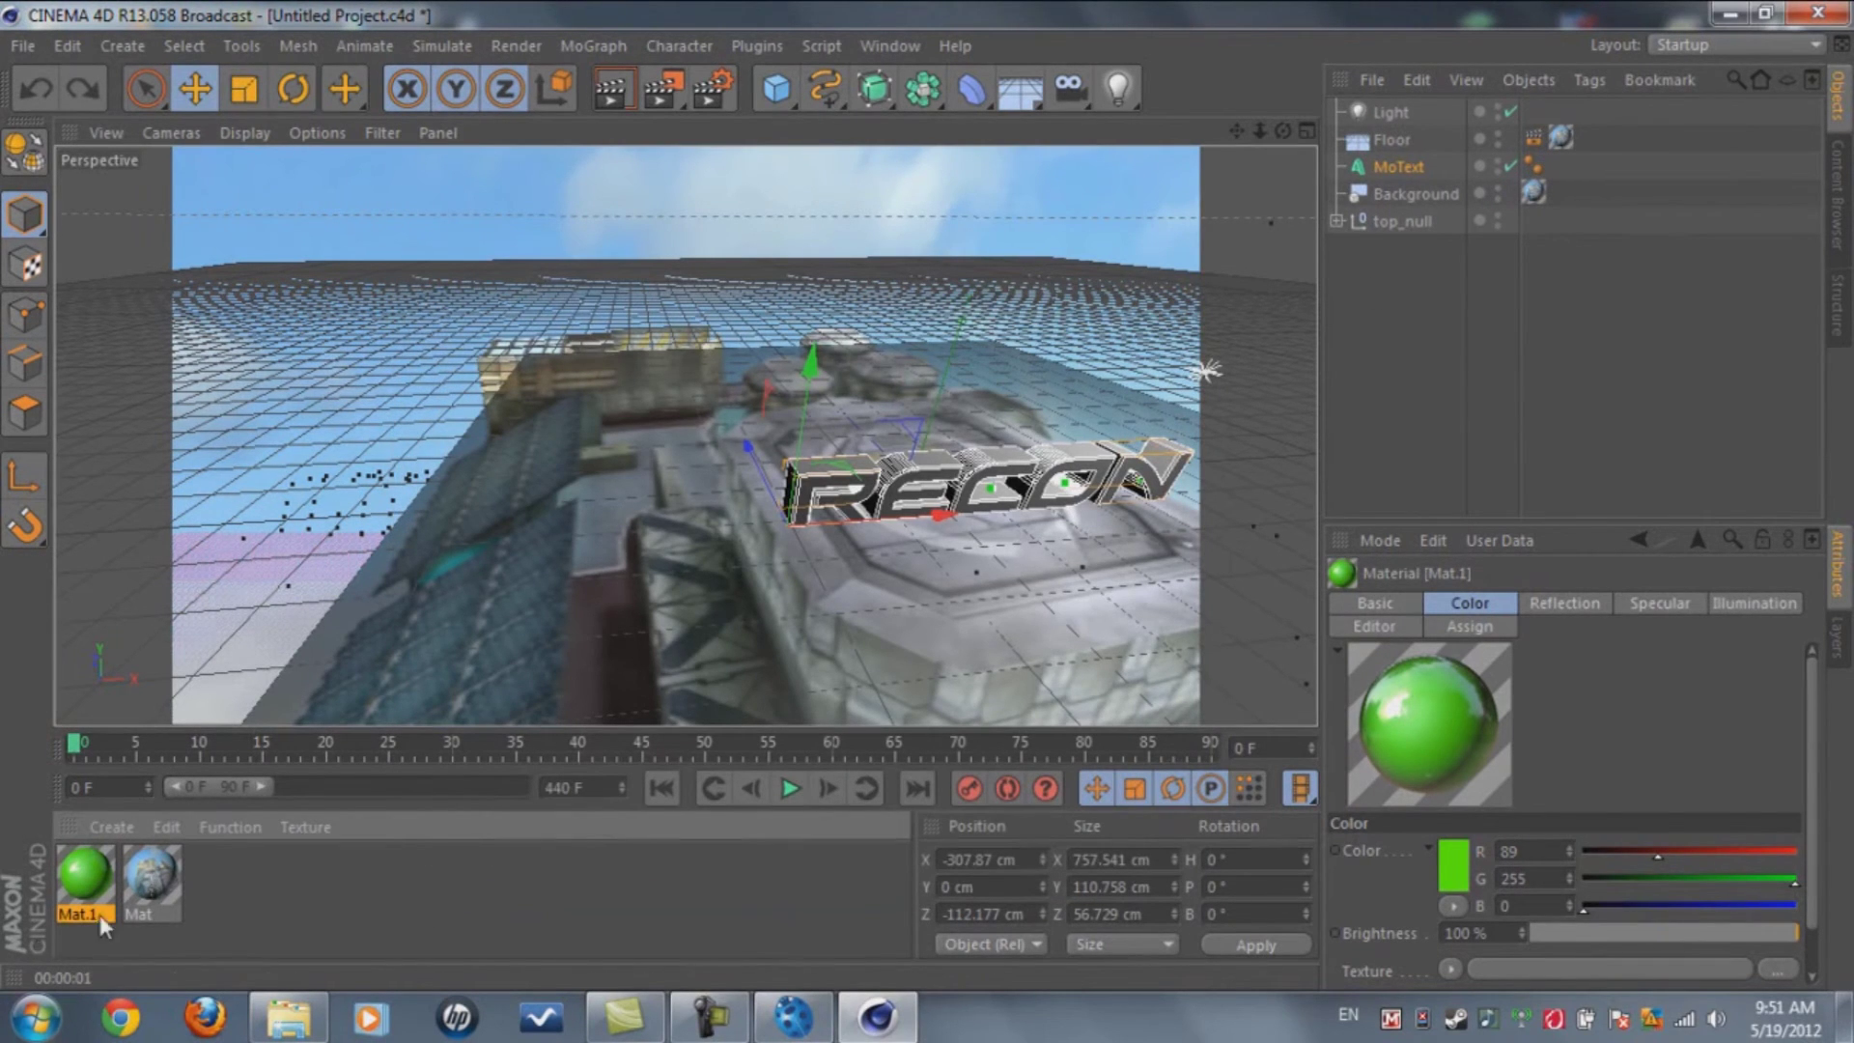
{"action": "left_click_drag", "start_coordinate": [1534, 164], "coordinate": [1494, 169]}
{"action": "left_click", "coordinate": [618, 85]}
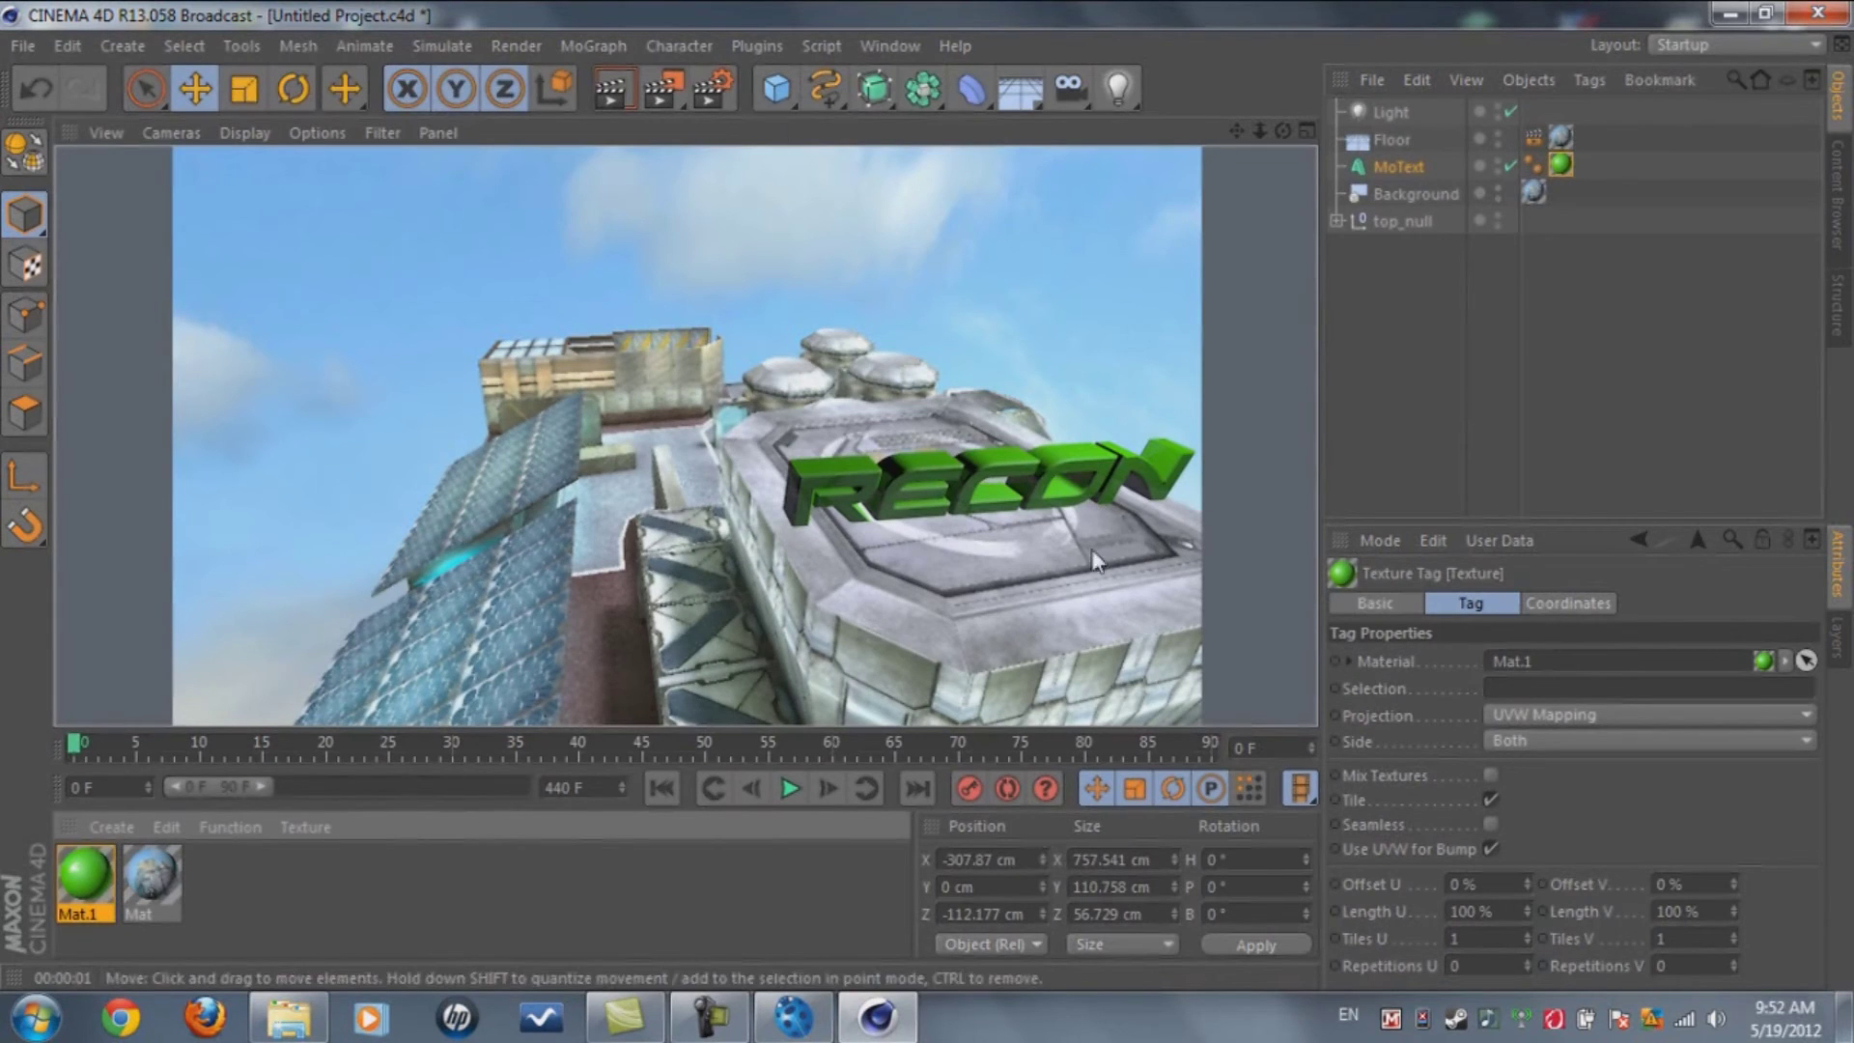
Add Ambient Occlusion to the render settings with a 150 cm maximum ray length
{"action": "left_click", "coordinate": [716, 91]}
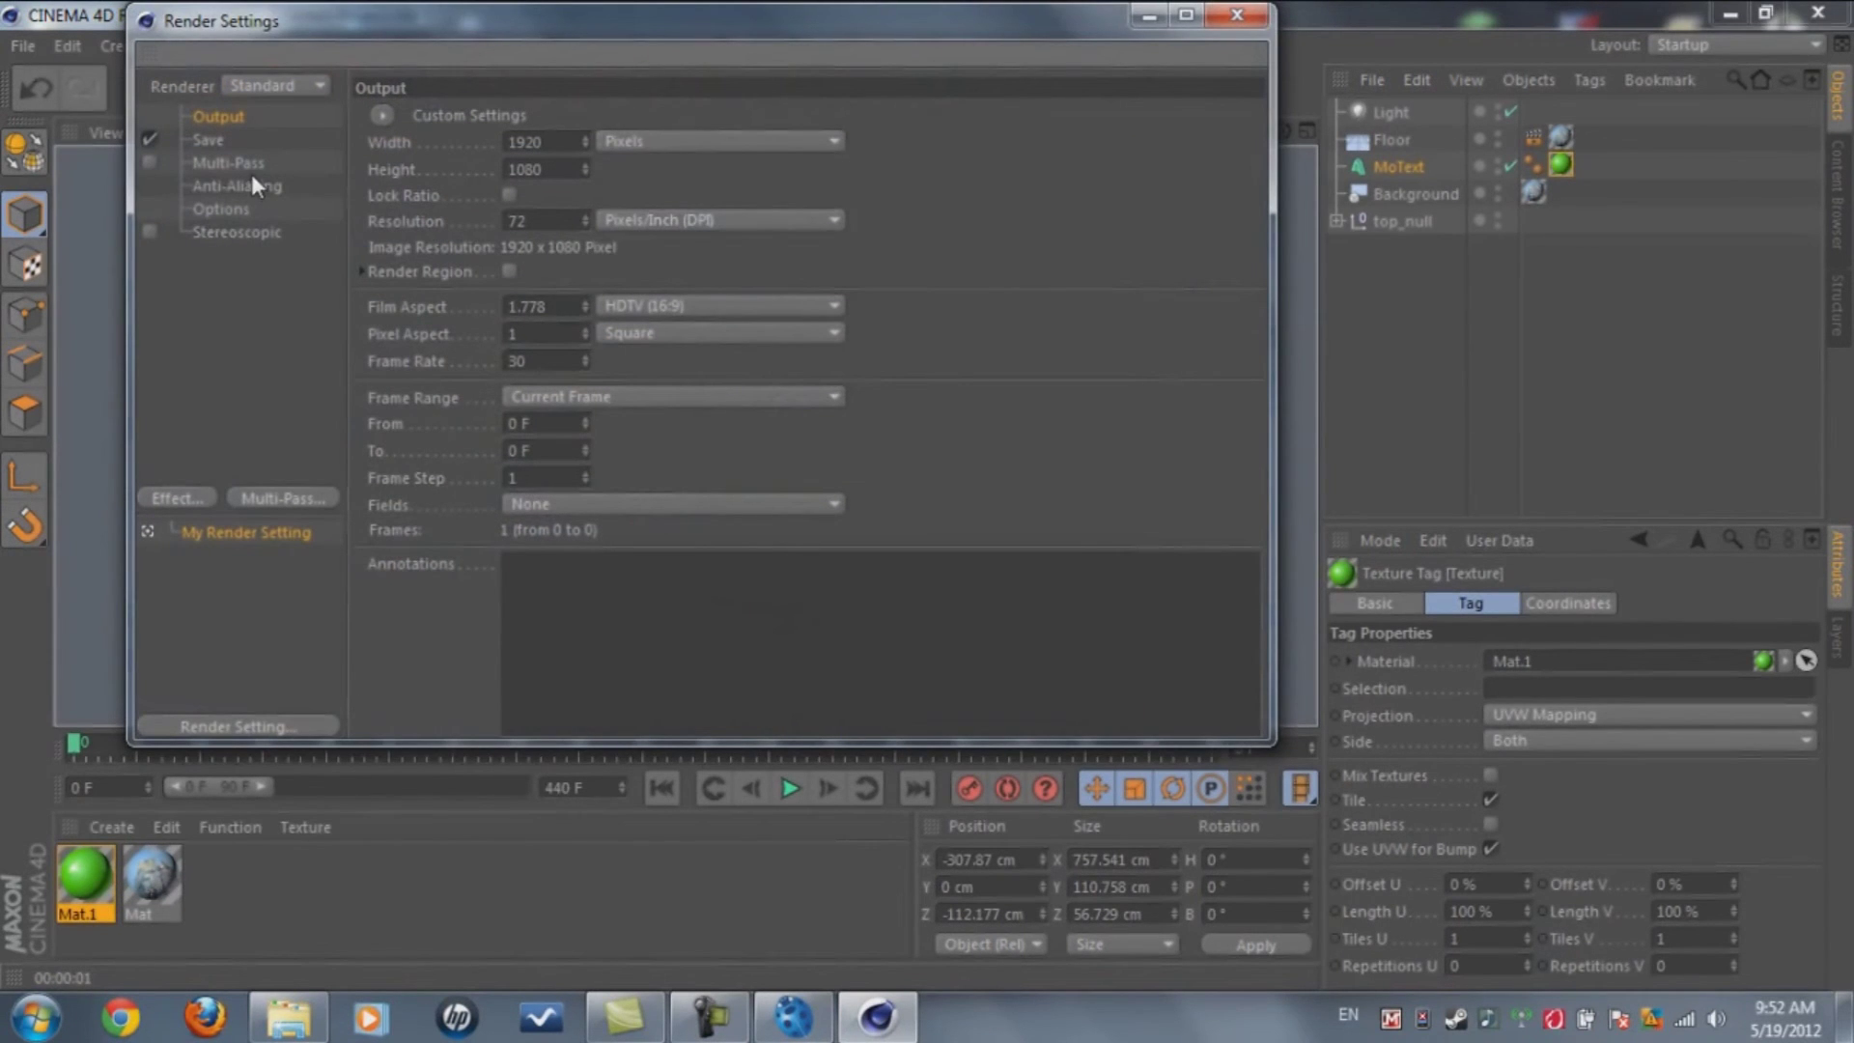
{"action": "left_click", "coordinate": [195, 497]}
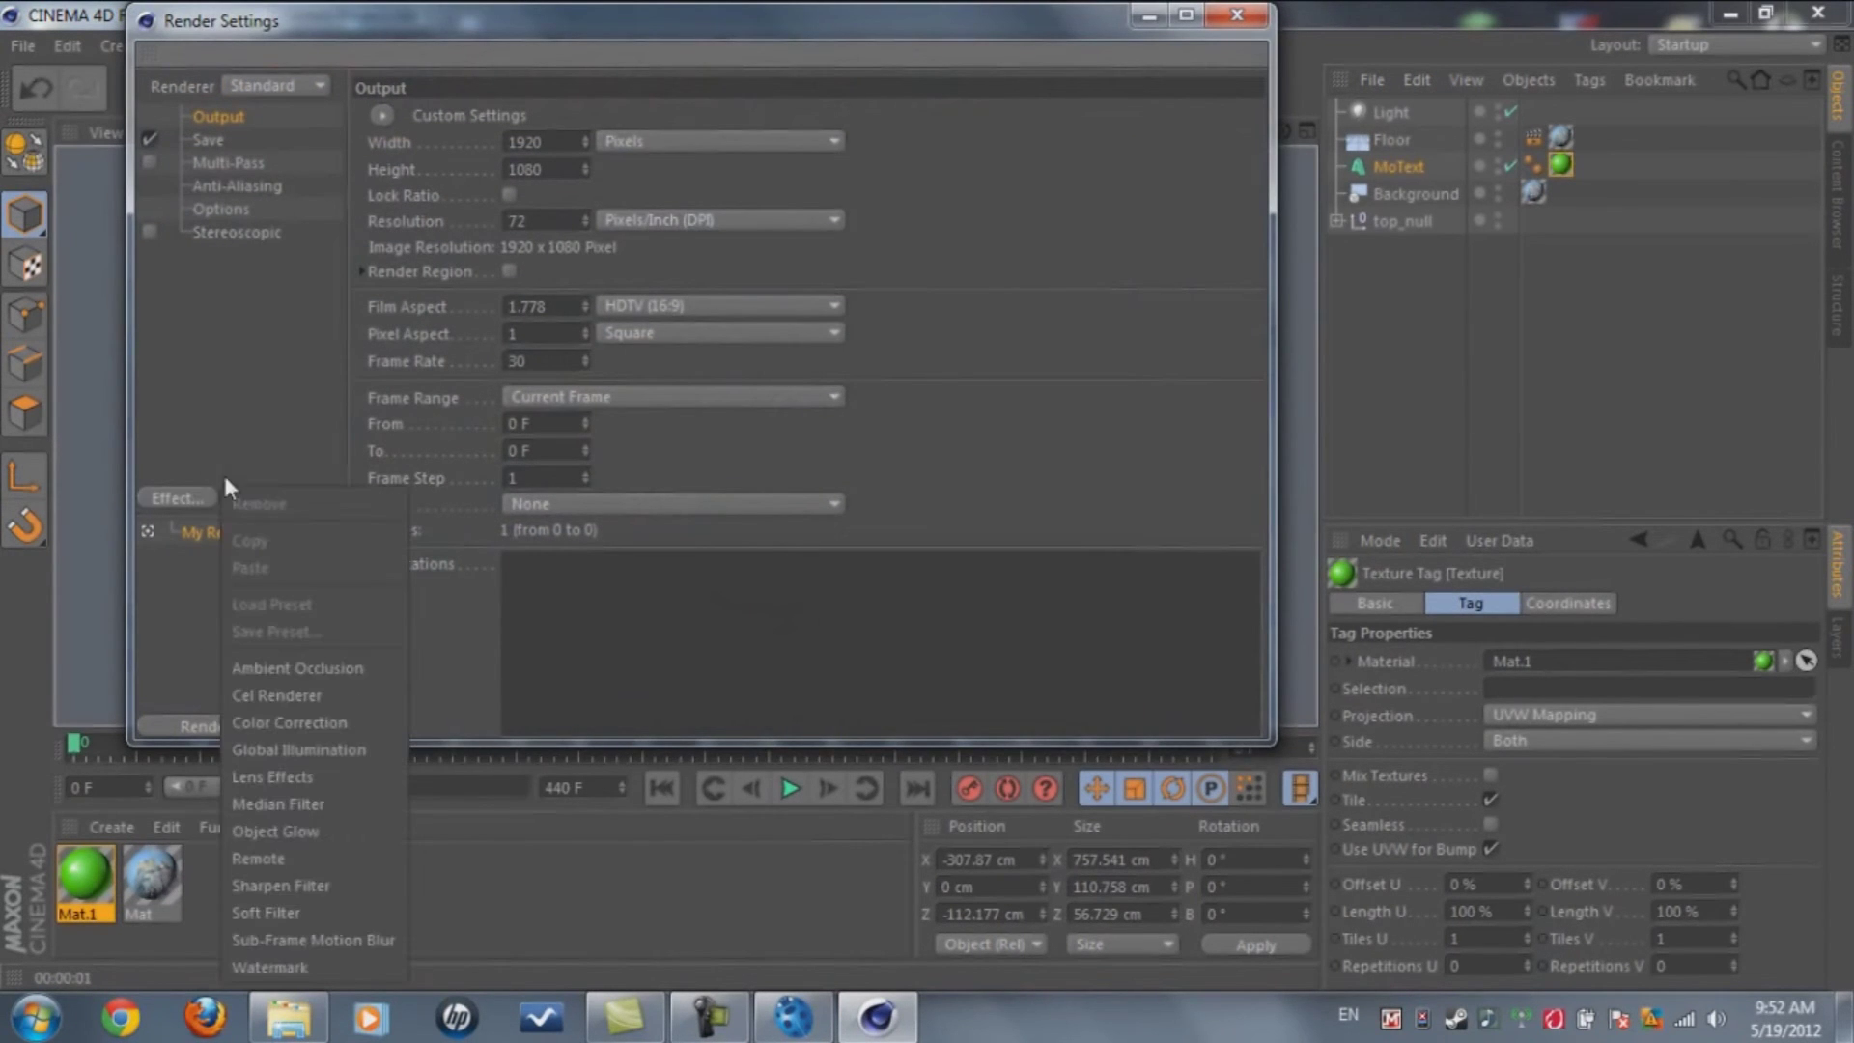
{"action": "left_click", "coordinate": [310, 661]}
{"action": "double_click", "coordinate": [572, 242]}
{"action": "type", "text": "150"}
{"action": "left_click", "coordinate": [567, 377]}
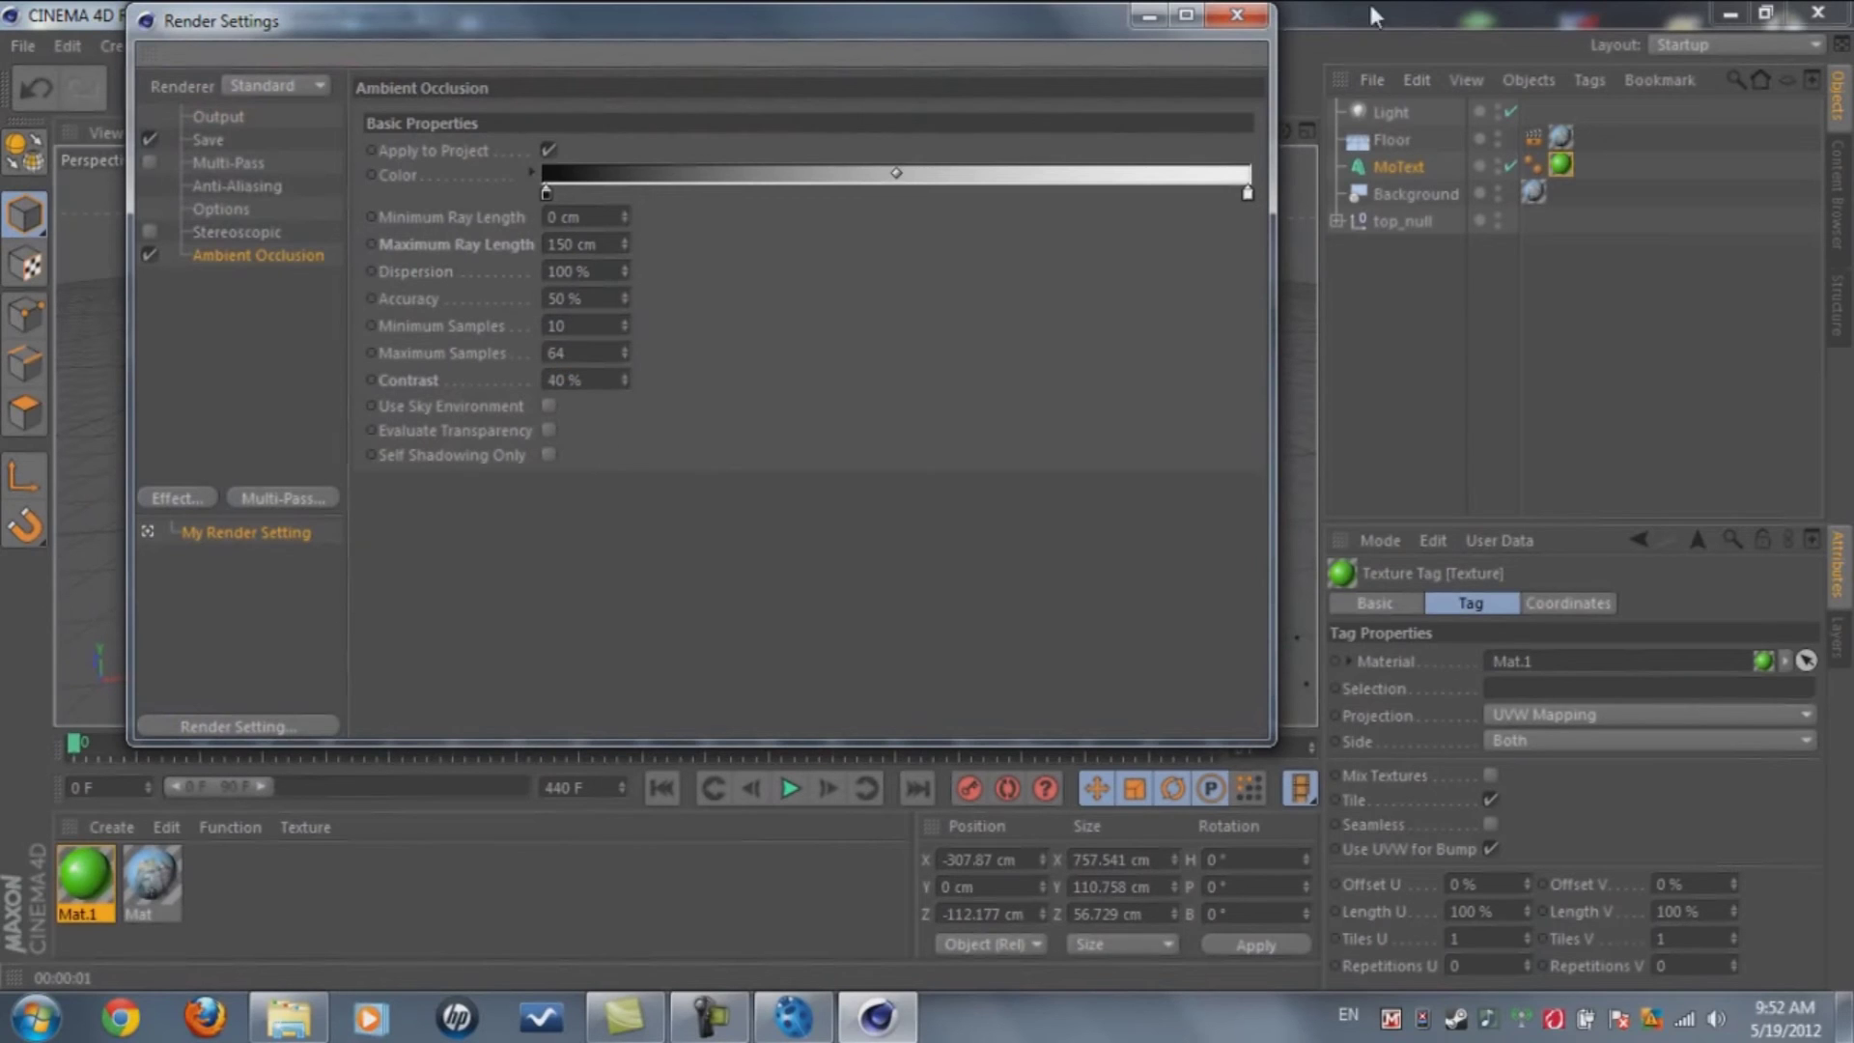
{"action": "left_click", "coordinate": [1228, 17]}
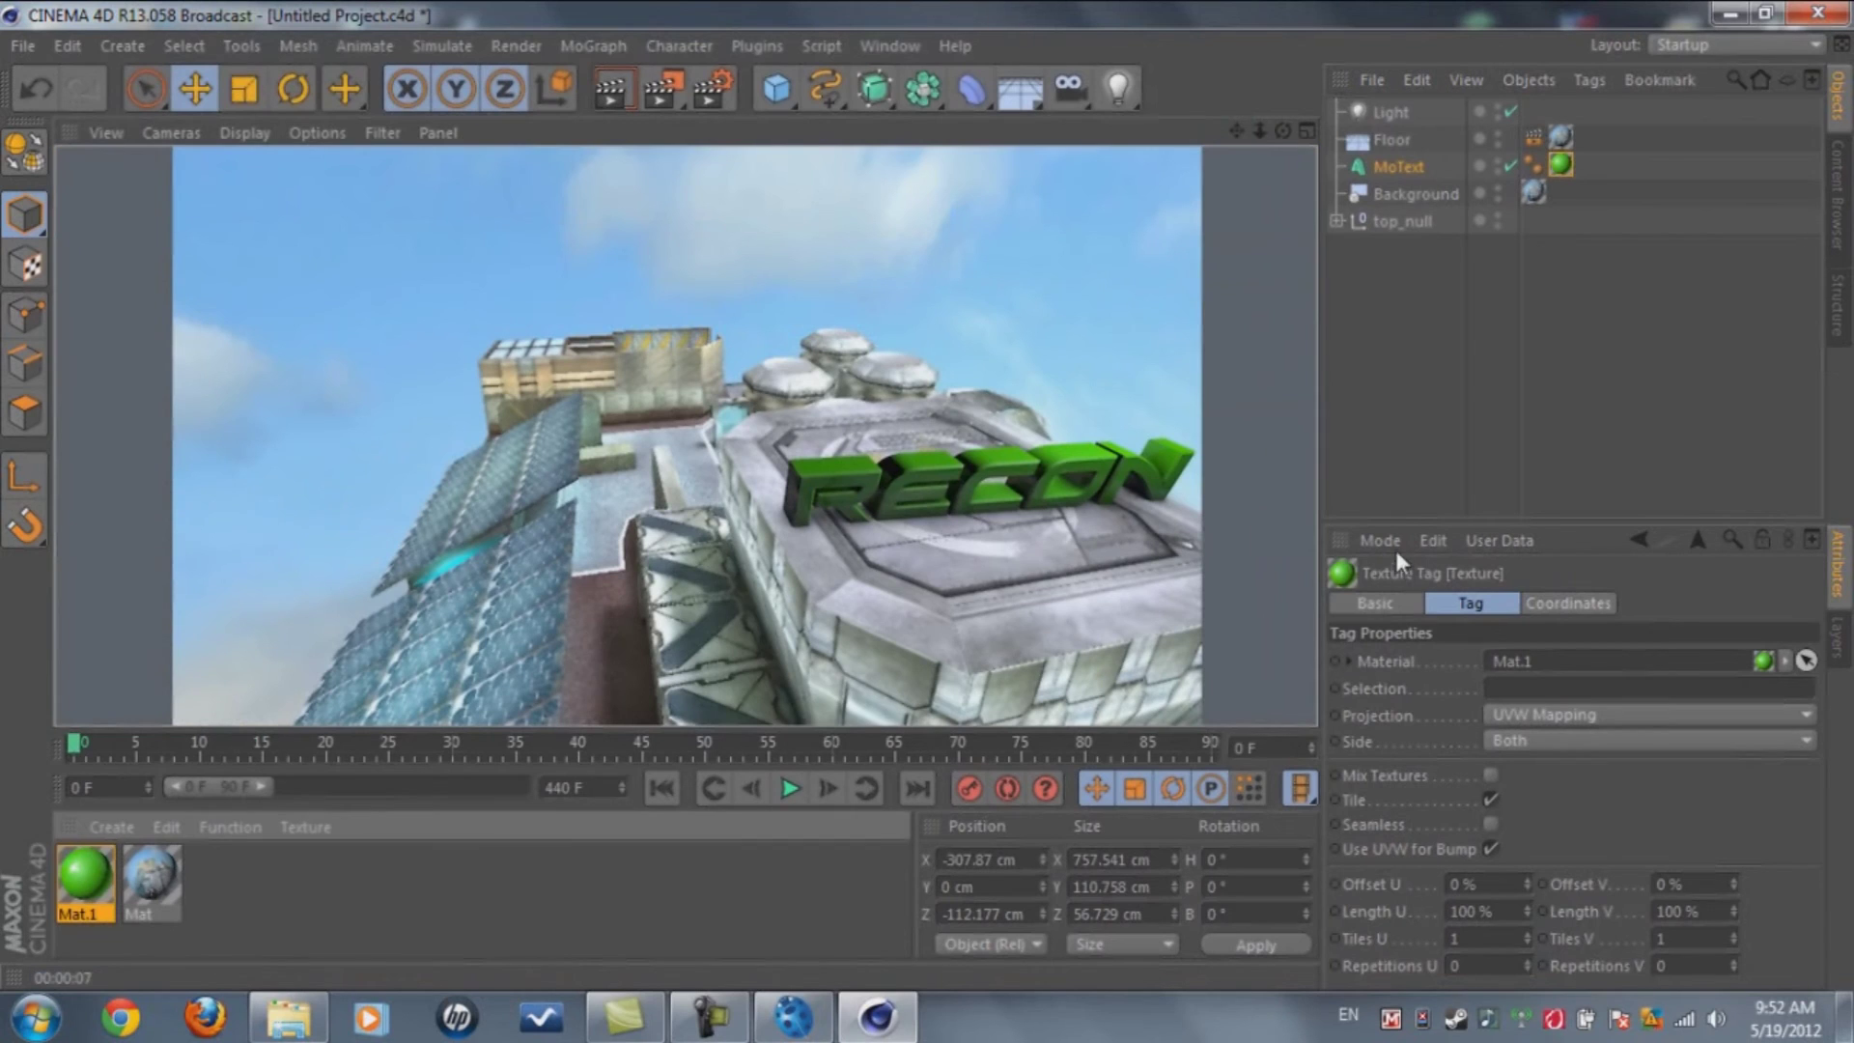
Add a PolyFX object as a child of the RECON MoText
{"action": "left_click", "coordinate": [587, 40]}
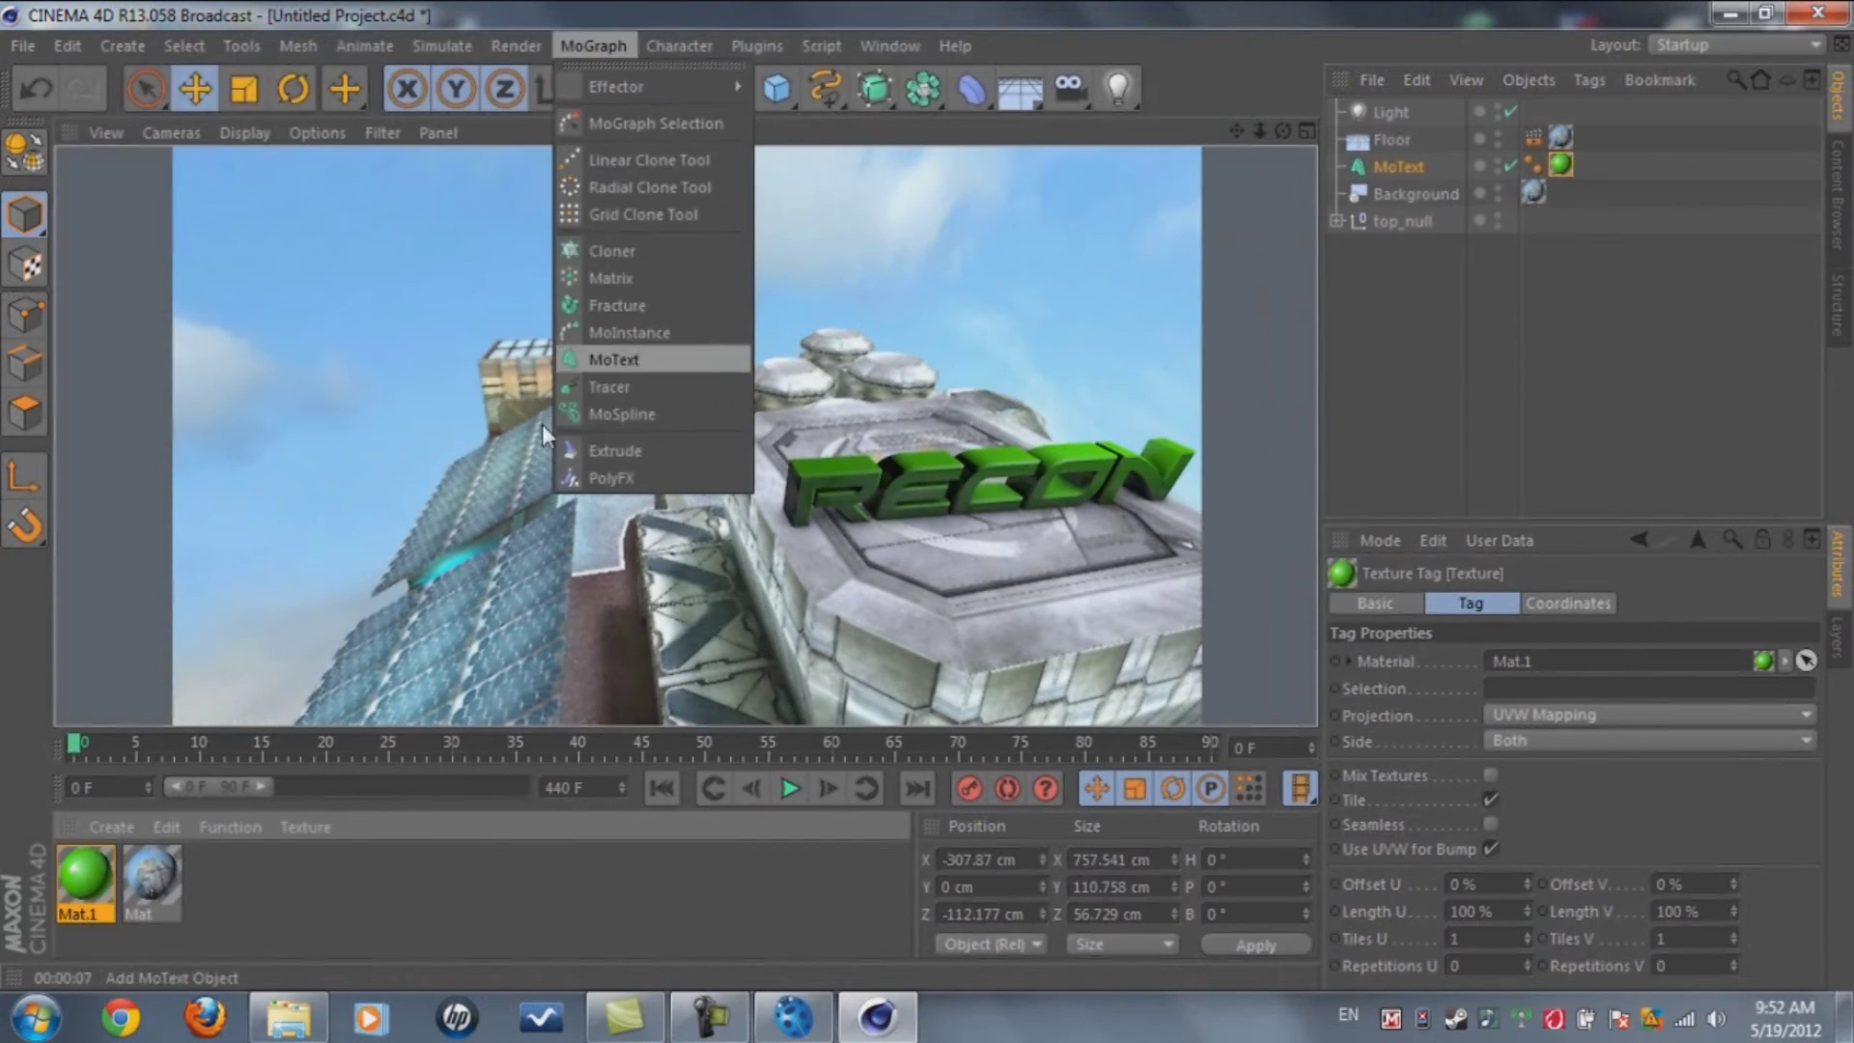
{"action": "left_click", "coordinate": [605, 481]}
{"action": "left_click_drag", "start_coordinate": [1372, 108], "coordinate": [1389, 194]}
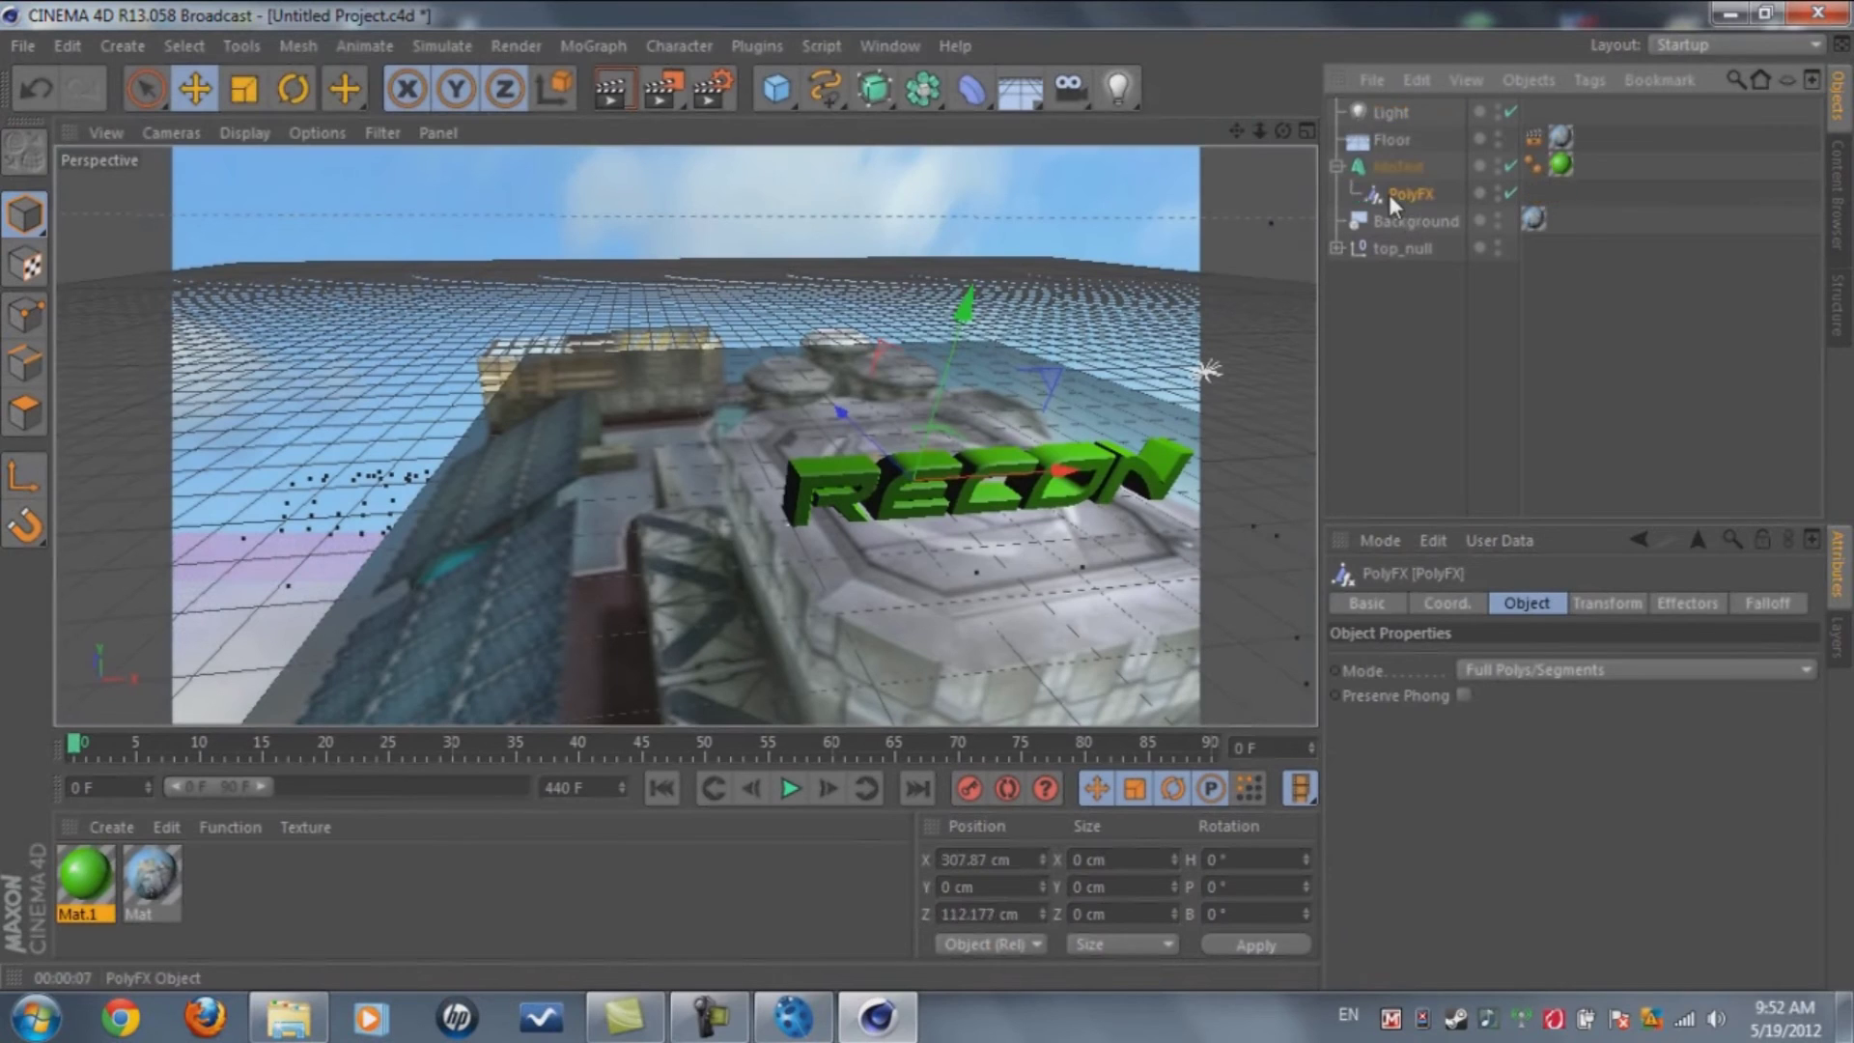
Scale the PolyFX pieces to 0.87 on X and render a preview
{"action": "left_click", "coordinate": [1611, 601]}
{"action": "left_click", "coordinate": [1527, 601]}
{"action": "left_click", "coordinate": [1635, 604]}
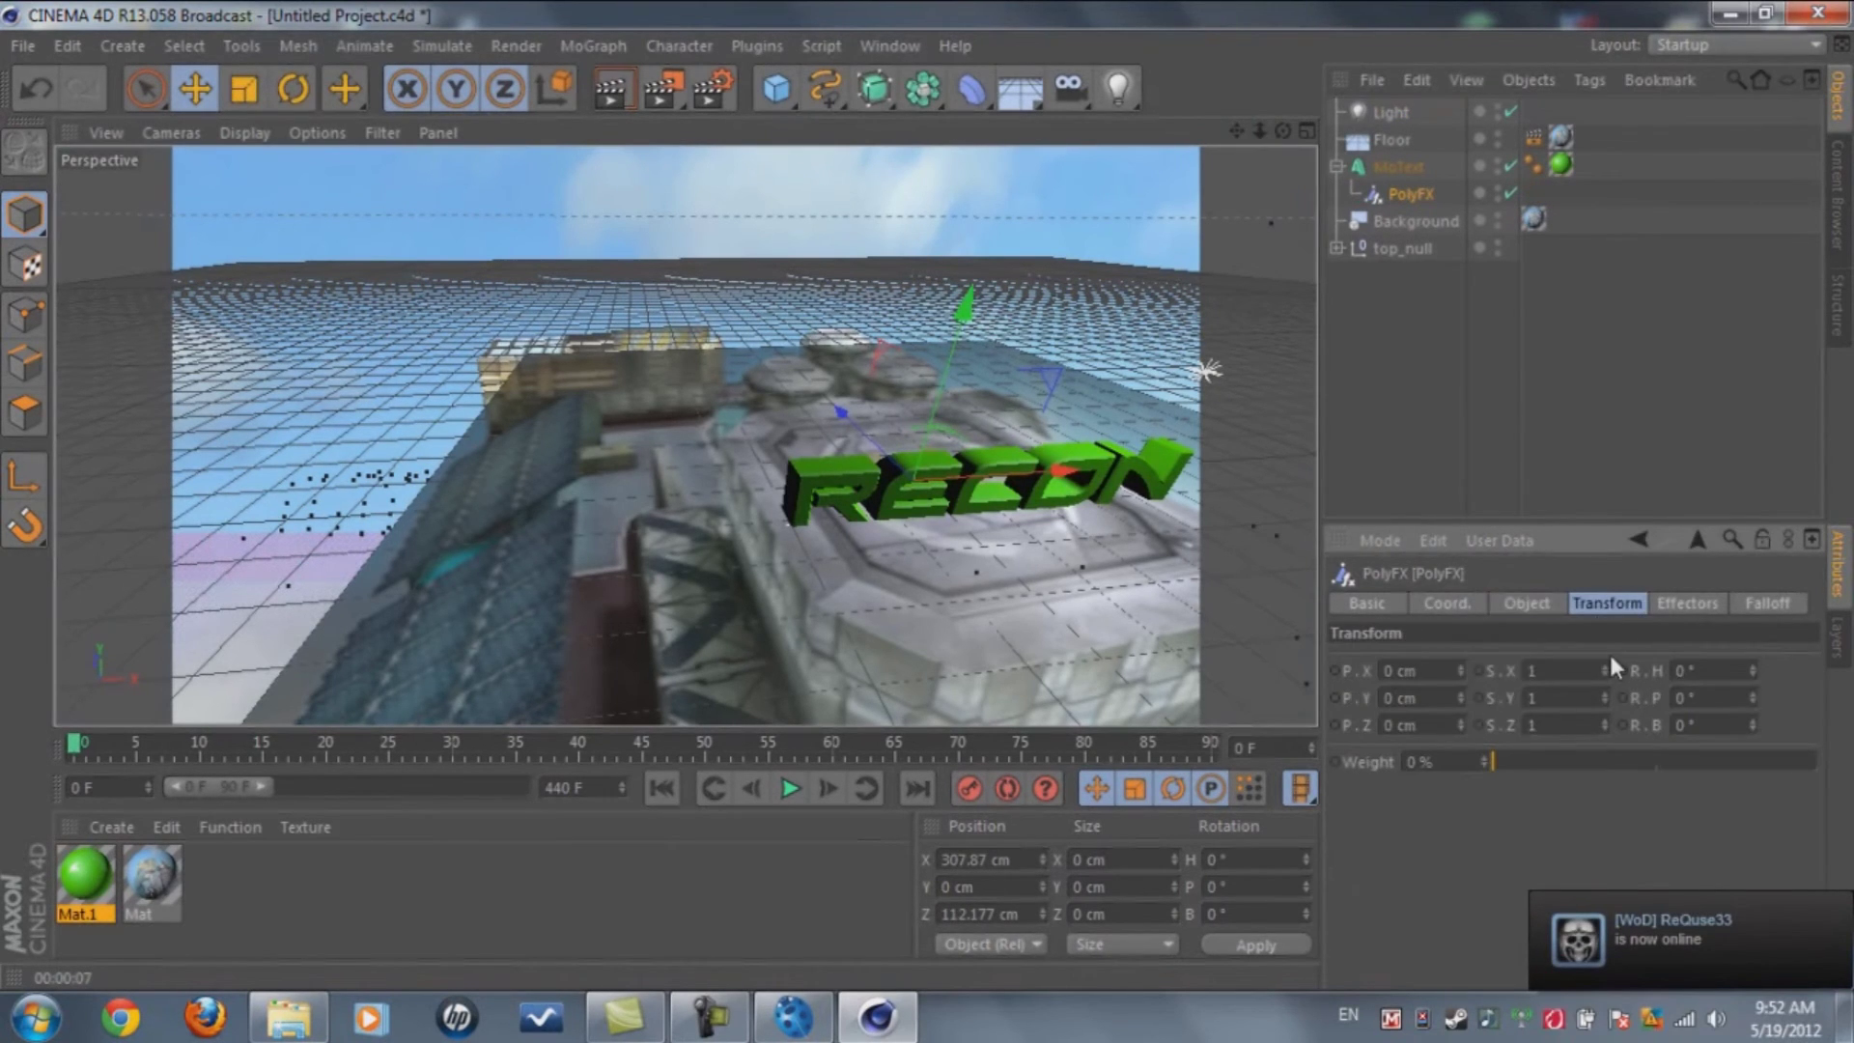
{"action": "scroll", "coordinate": [1543, 670], "scroll_direction": "up", "scroll_amount": 6}
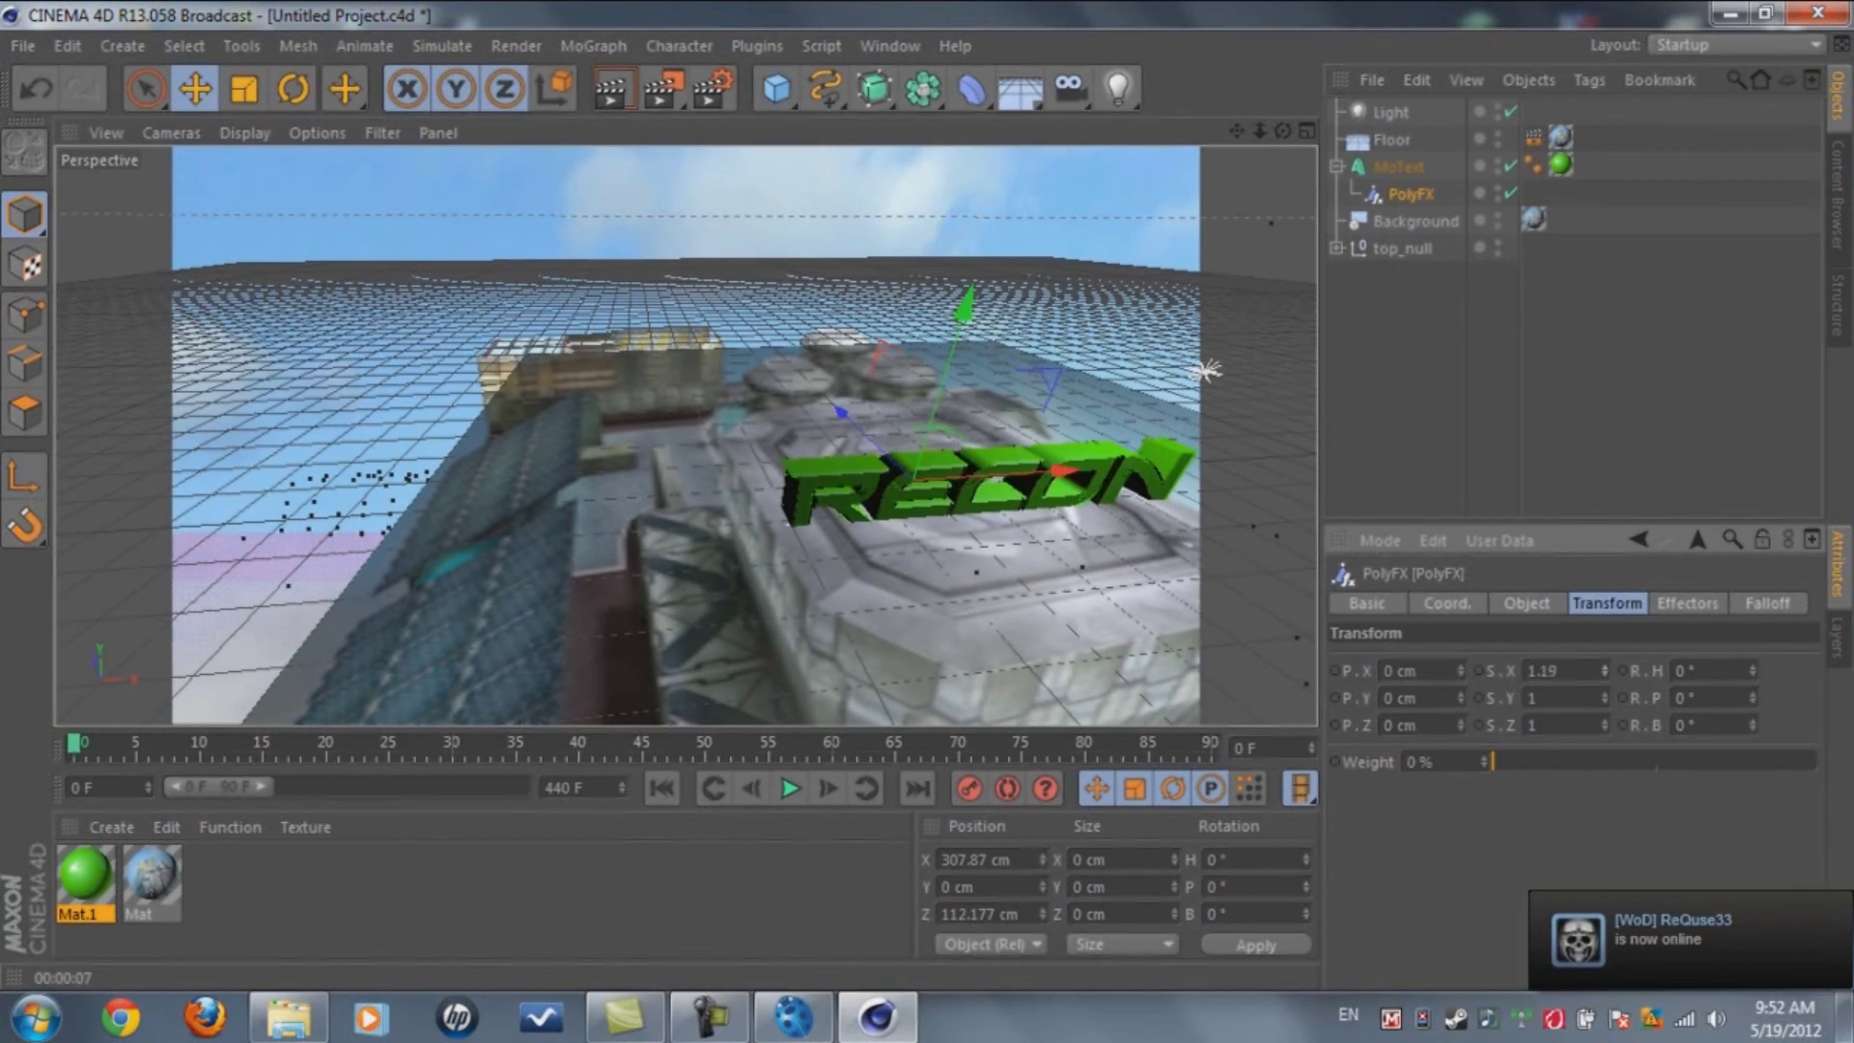
{"action": "scroll", "coordinate": [1543, 671], "scroll_direction": "down", "scroll_amount": 16}
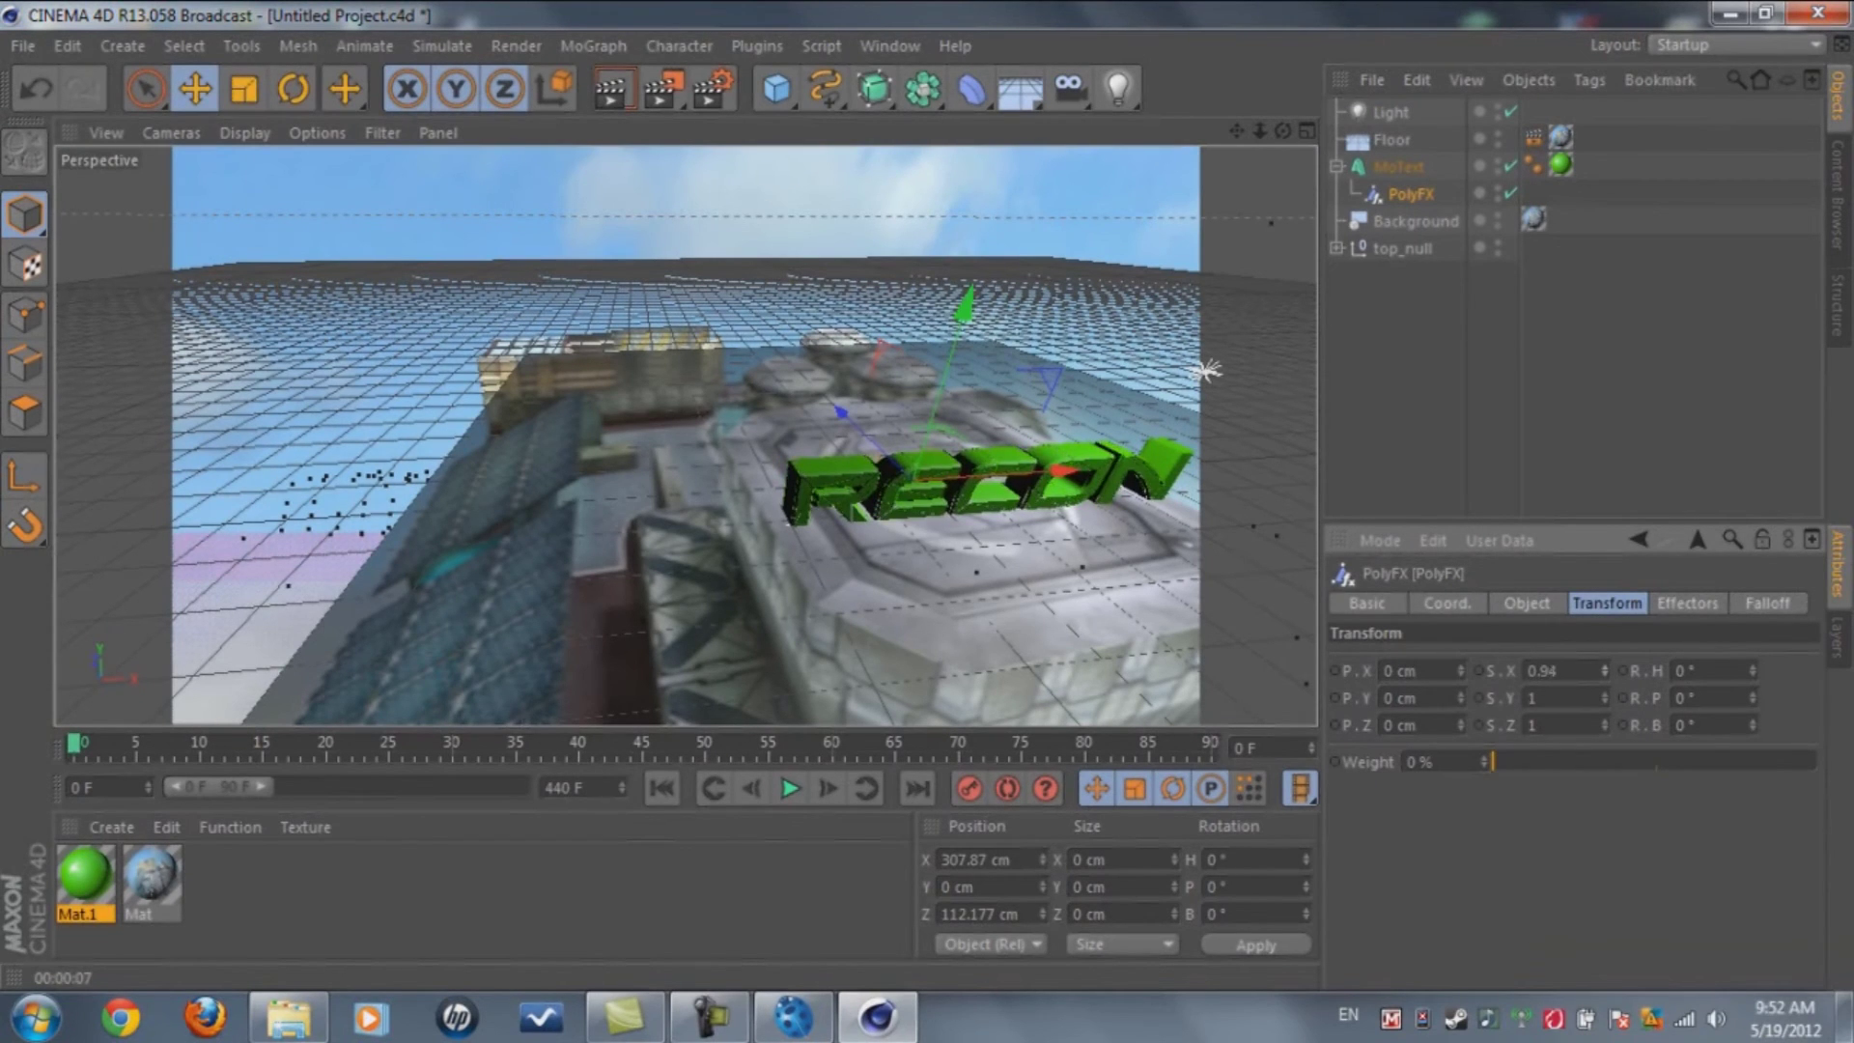
{"action": "left_click", "coordinate": [608, 90]}
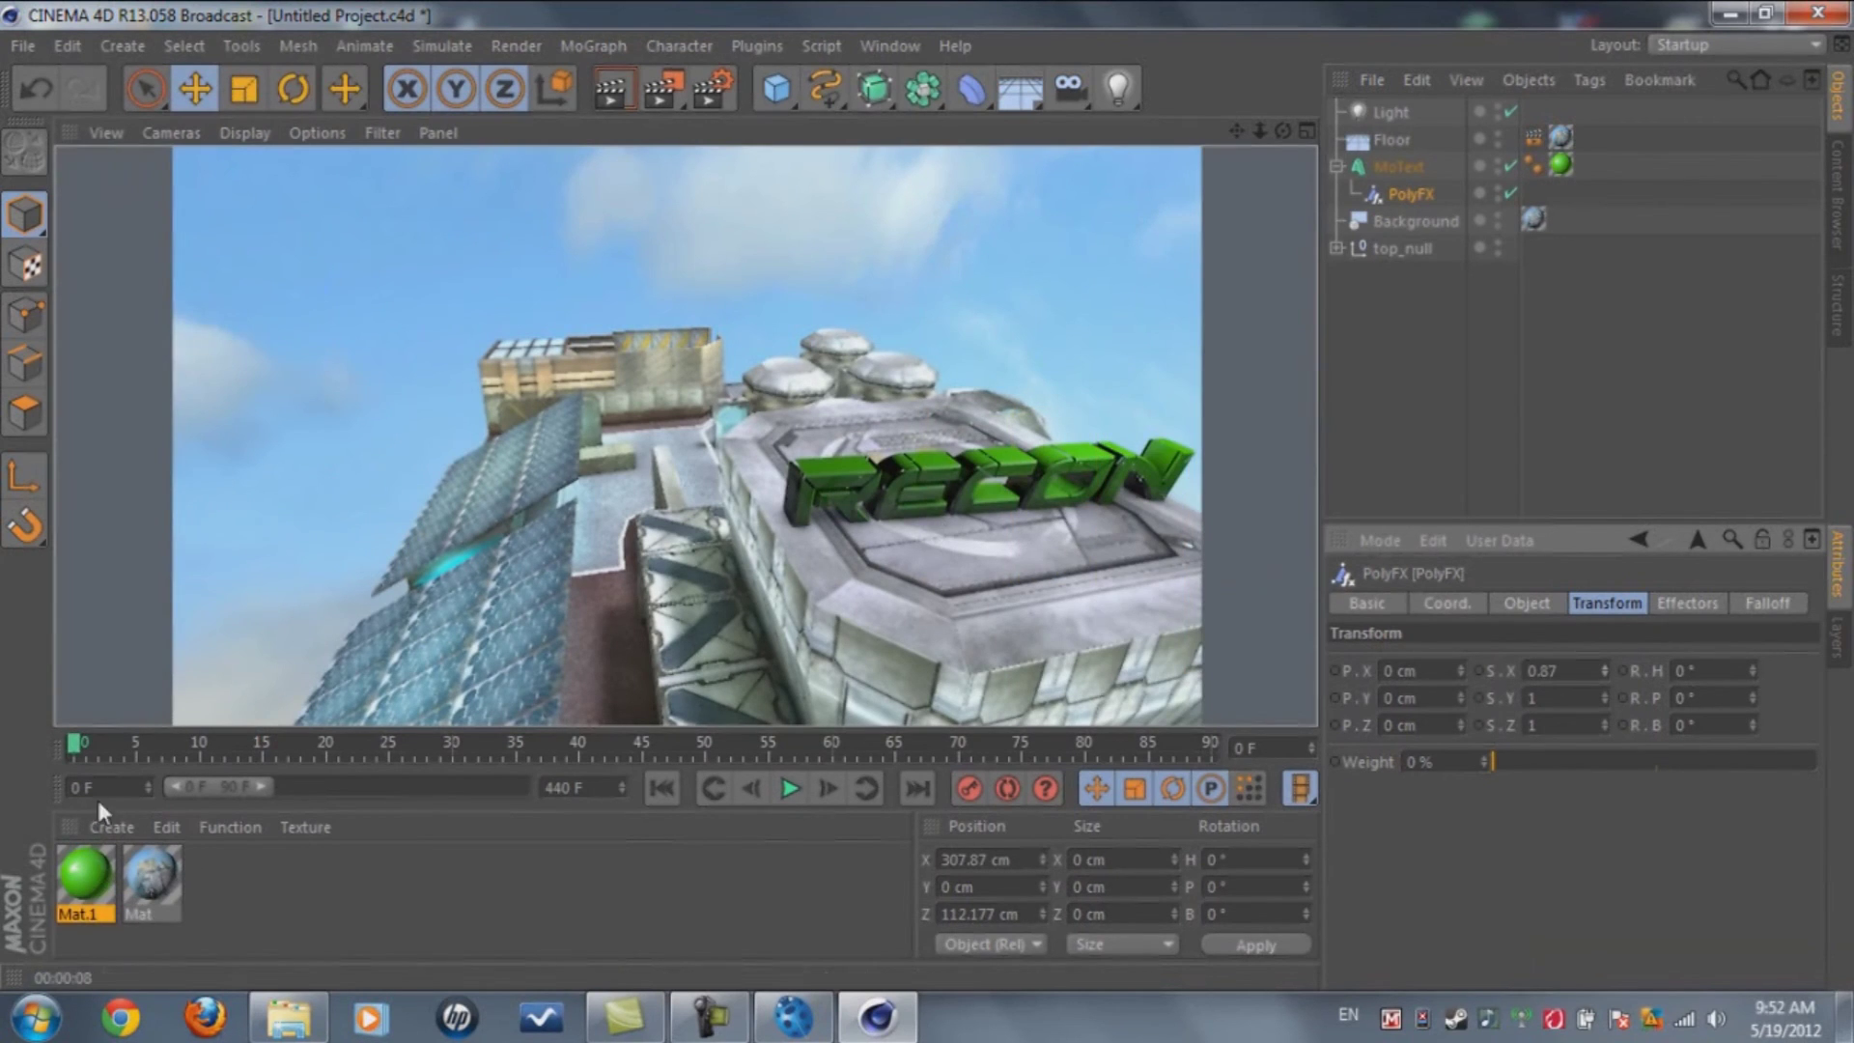
Scrub the animation and extend the preview range to about 243 frames
{"action": "left_click_drag", "start_coordinate": [77, 734], "coordinate": [692, 745]}
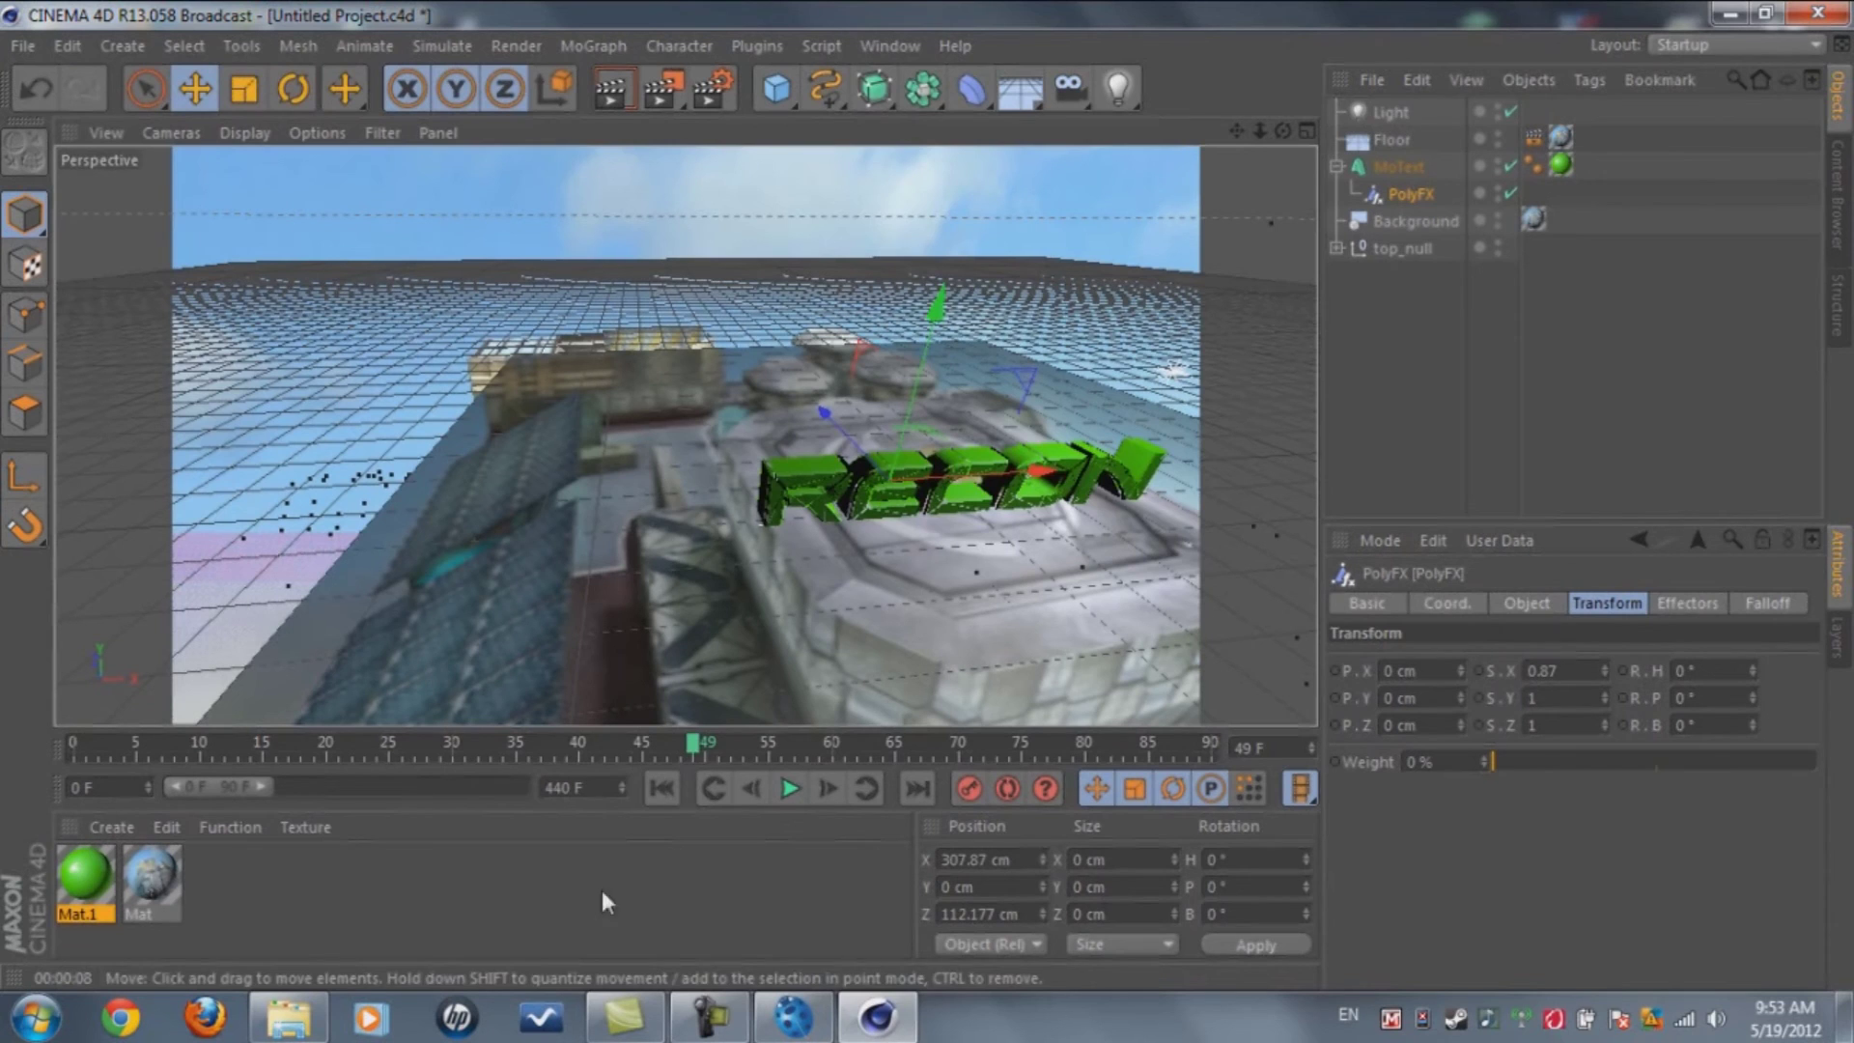
{"action": "left_click_drag", "start_coordinate": [694, 744], "coordinate": [3, 794]}
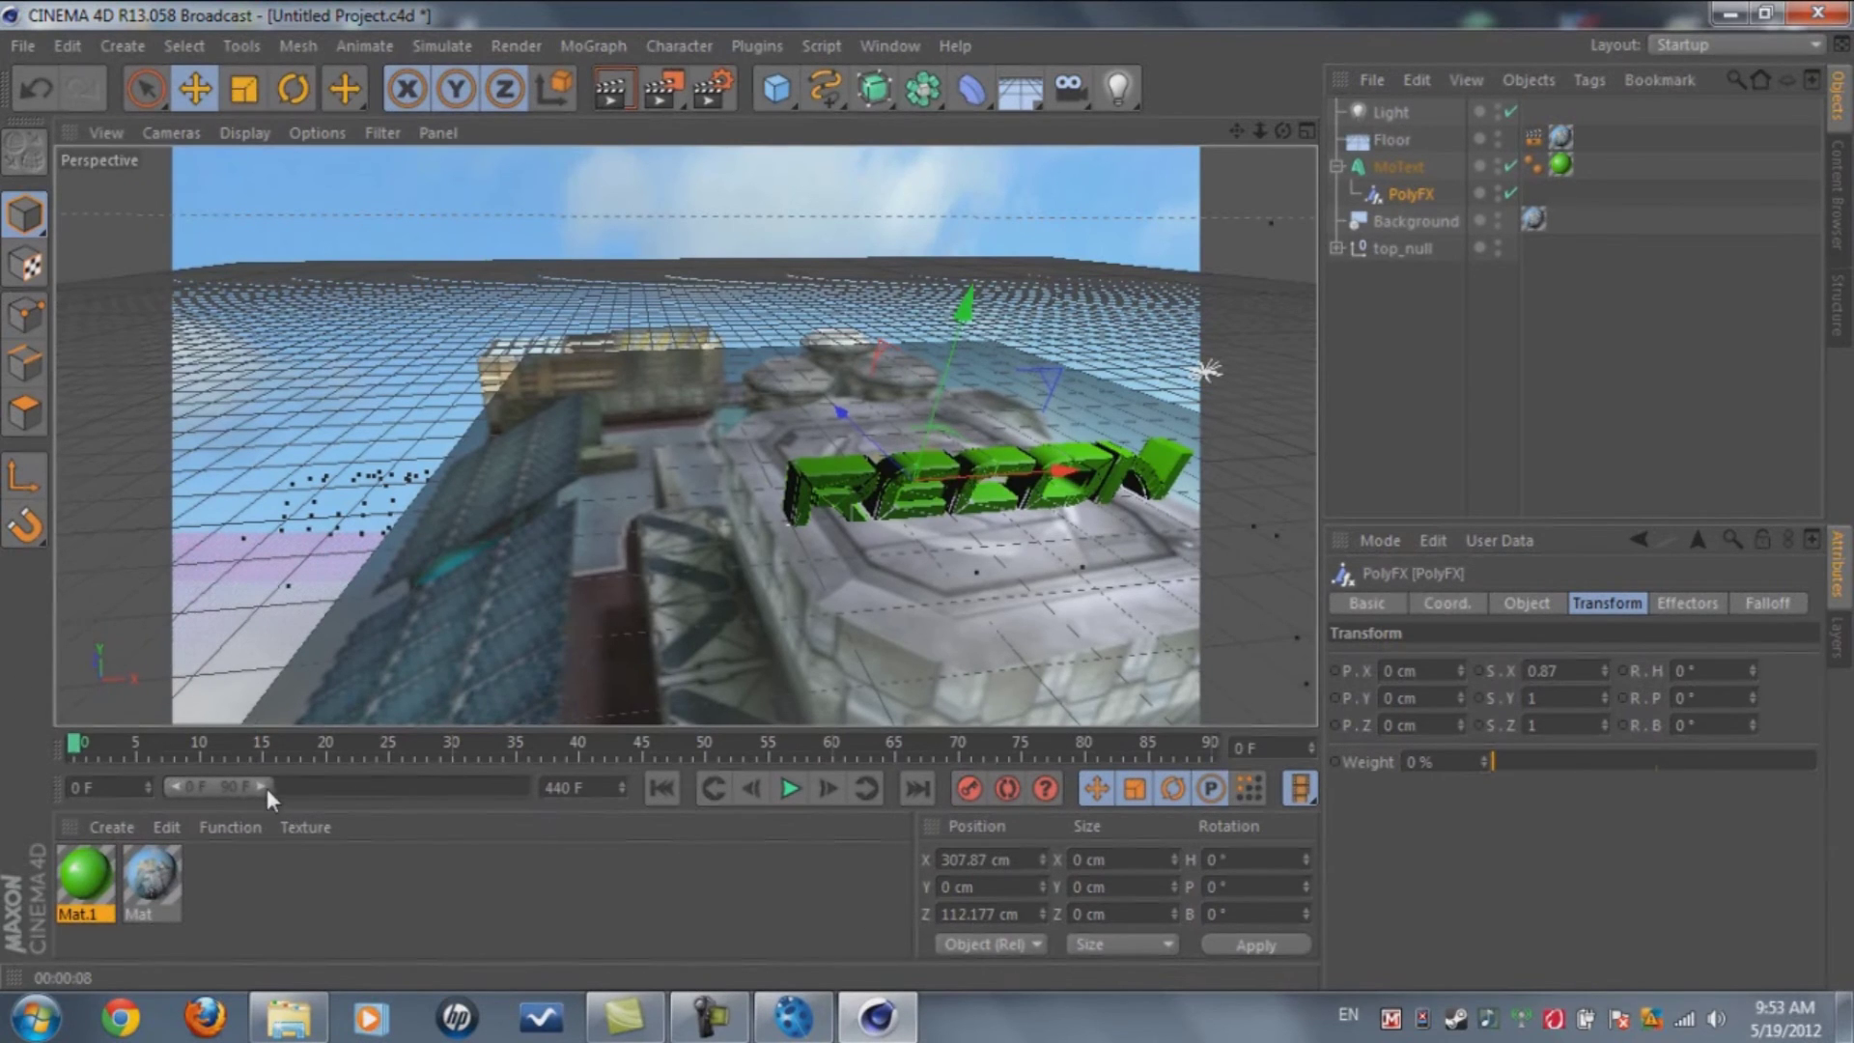
{"action": "left_click_drag", "start_coordinate": [258, 788], "coordinate": [566, 787]}
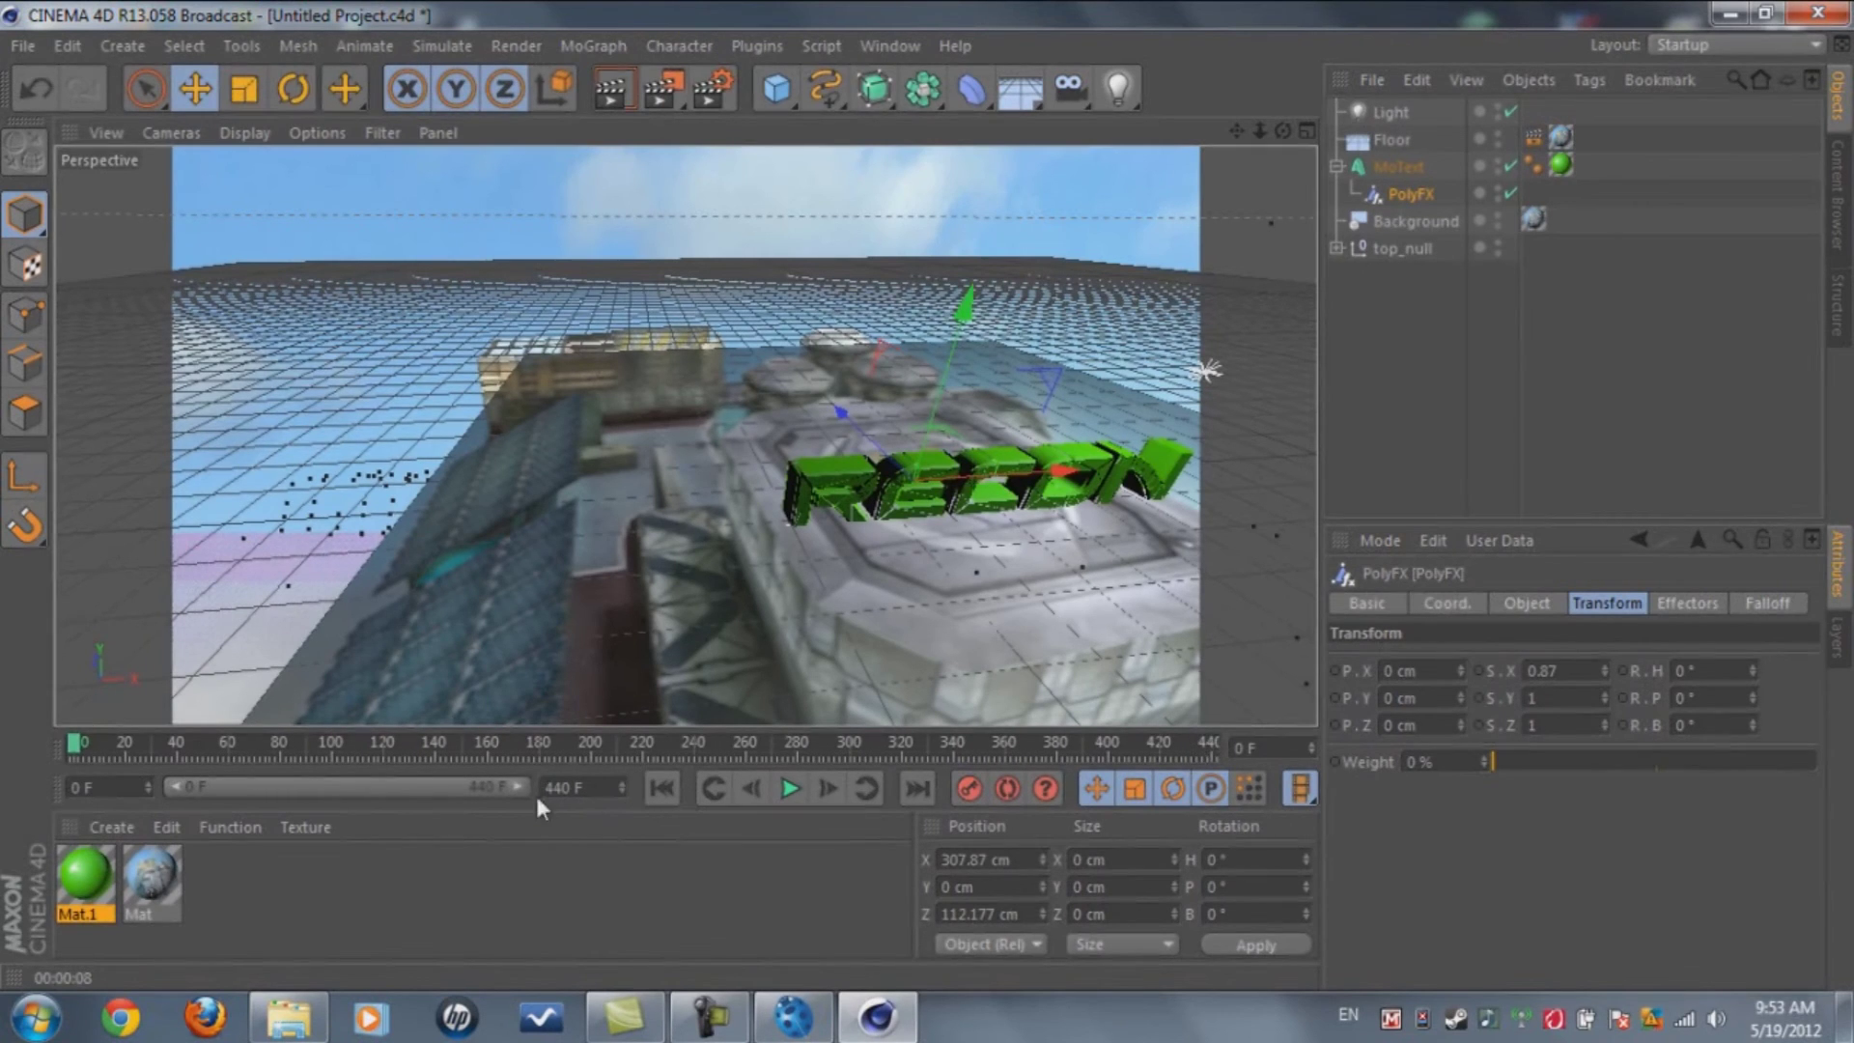
{"action": "left_click_drag", "start_coordinate": [517, 787], "coordinate": [371, 811]}
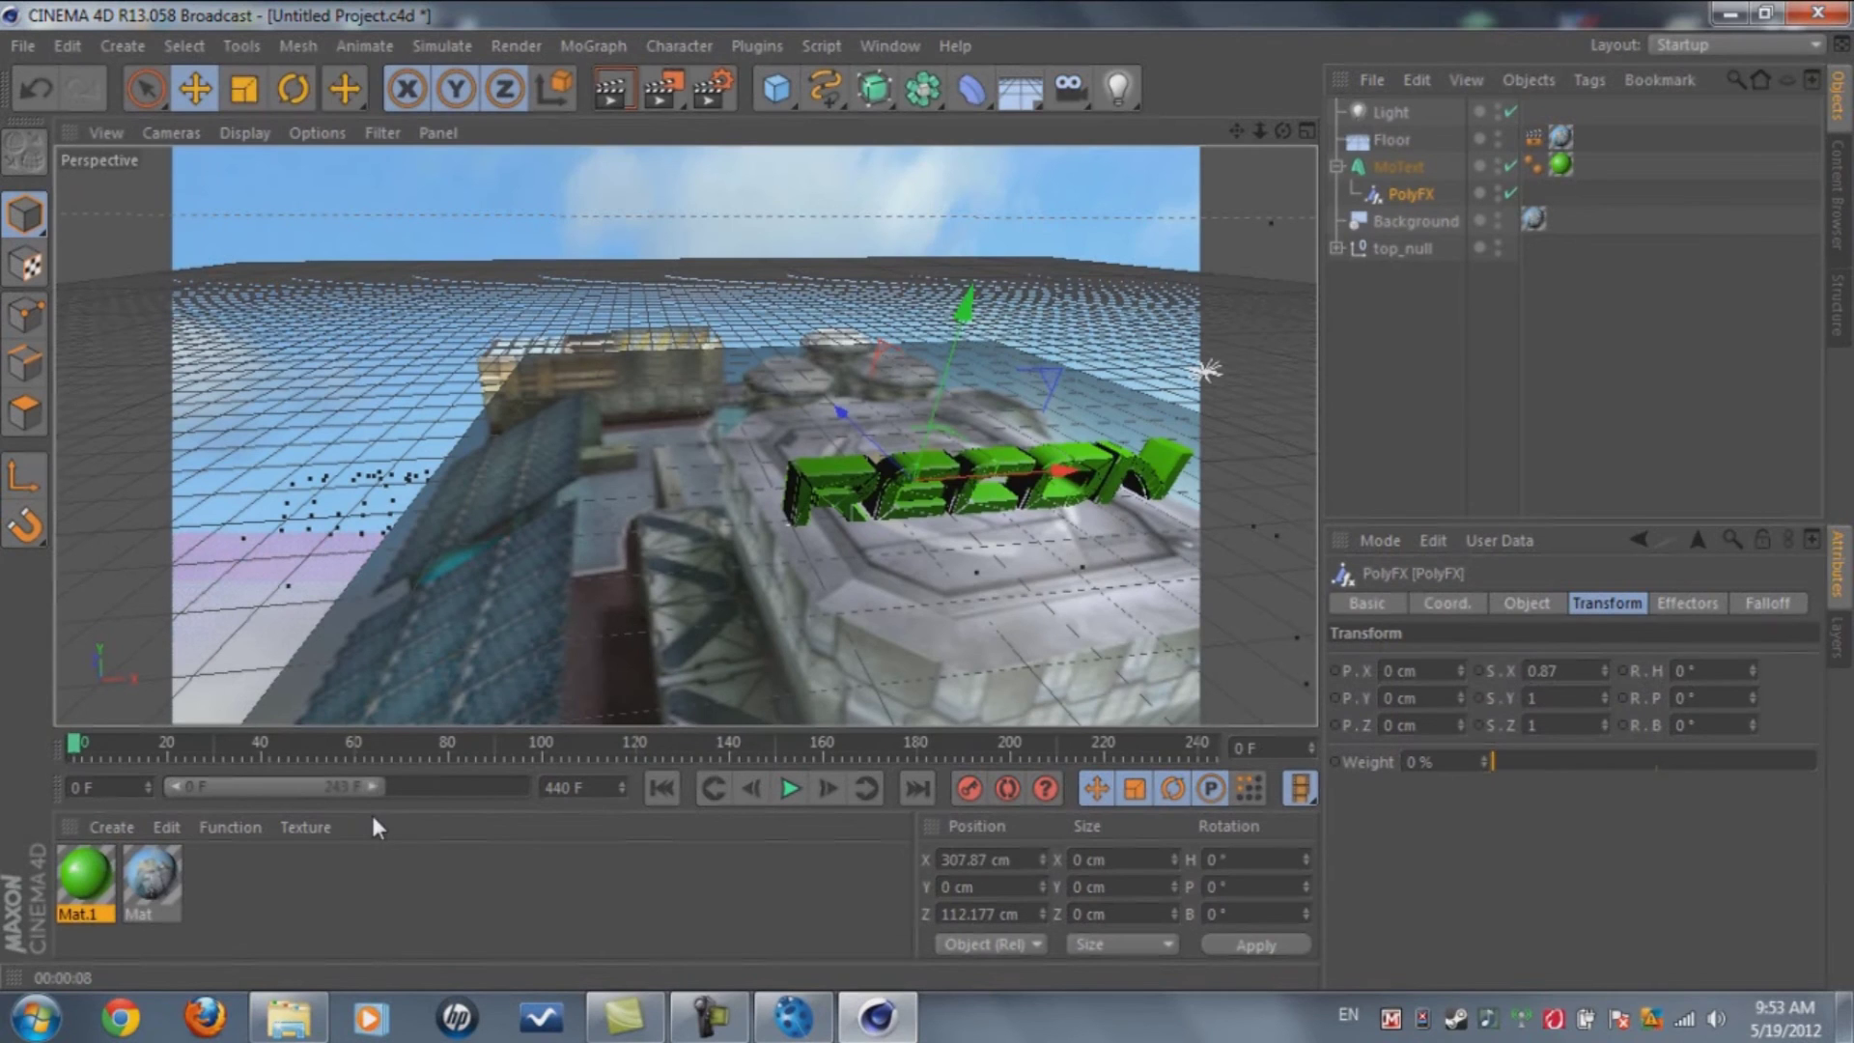
Render a preview, then render again at frame 140
{"action": "left_click", "coordinate": [610, 91]}
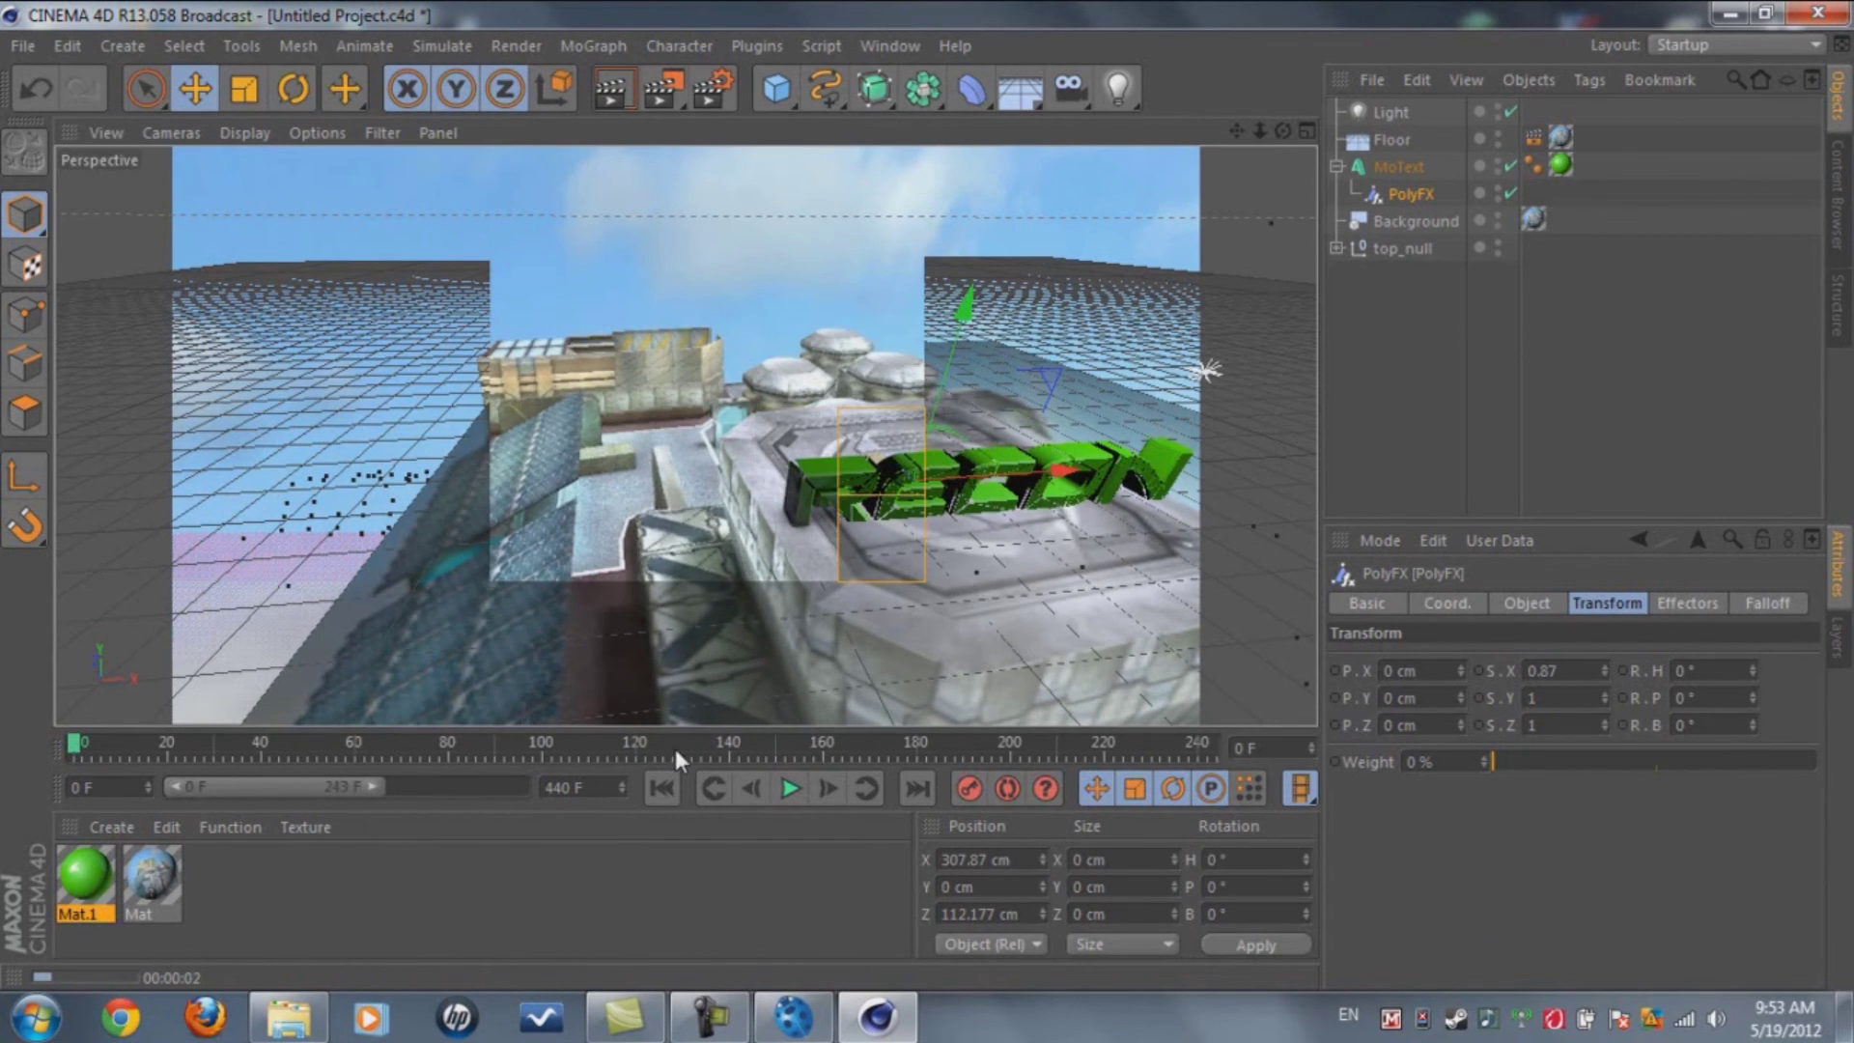
{"action": "left_click_drag", "start_coordinate": [675, 750], "coordinate": [728, 746]}
{"action": "left_click", "coordinate": [610, 87]}
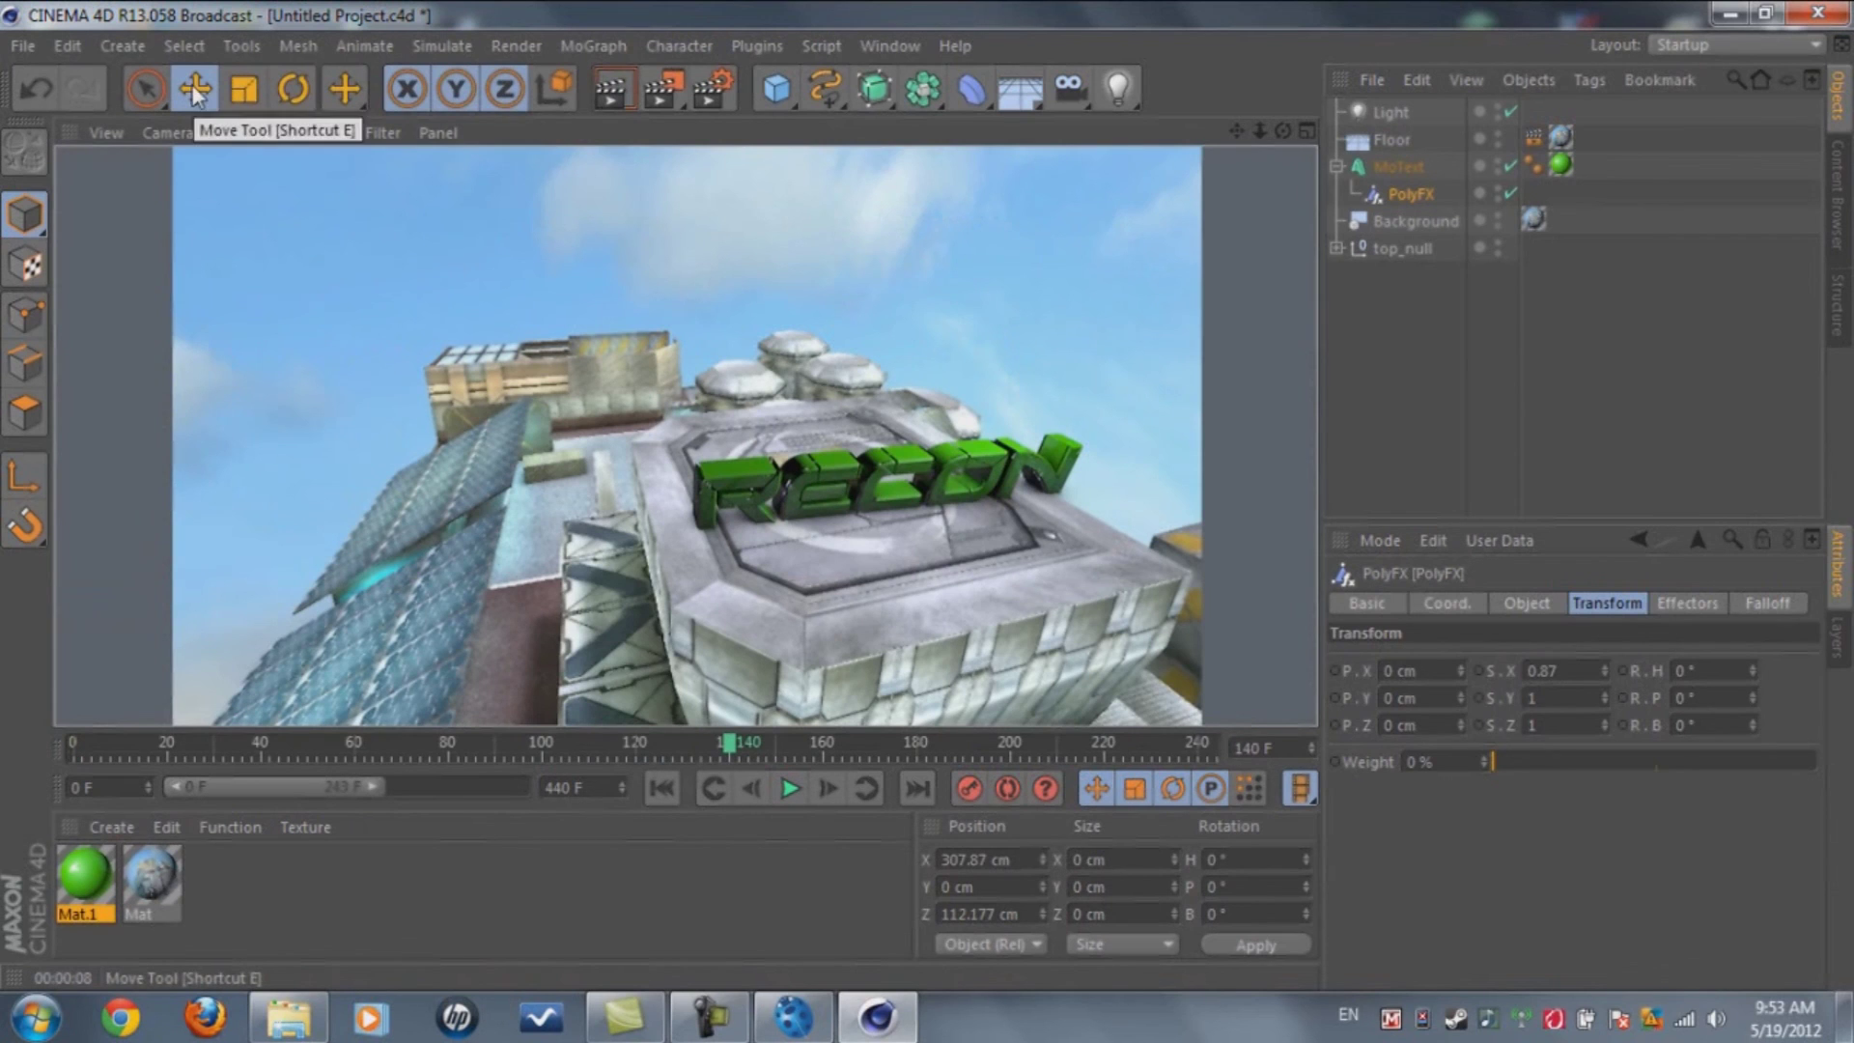
Shift the RECON MoText along X to -356.124 cm, test-rendering after each move
{"action": "left_click", "coordinate": [1399, 169]}
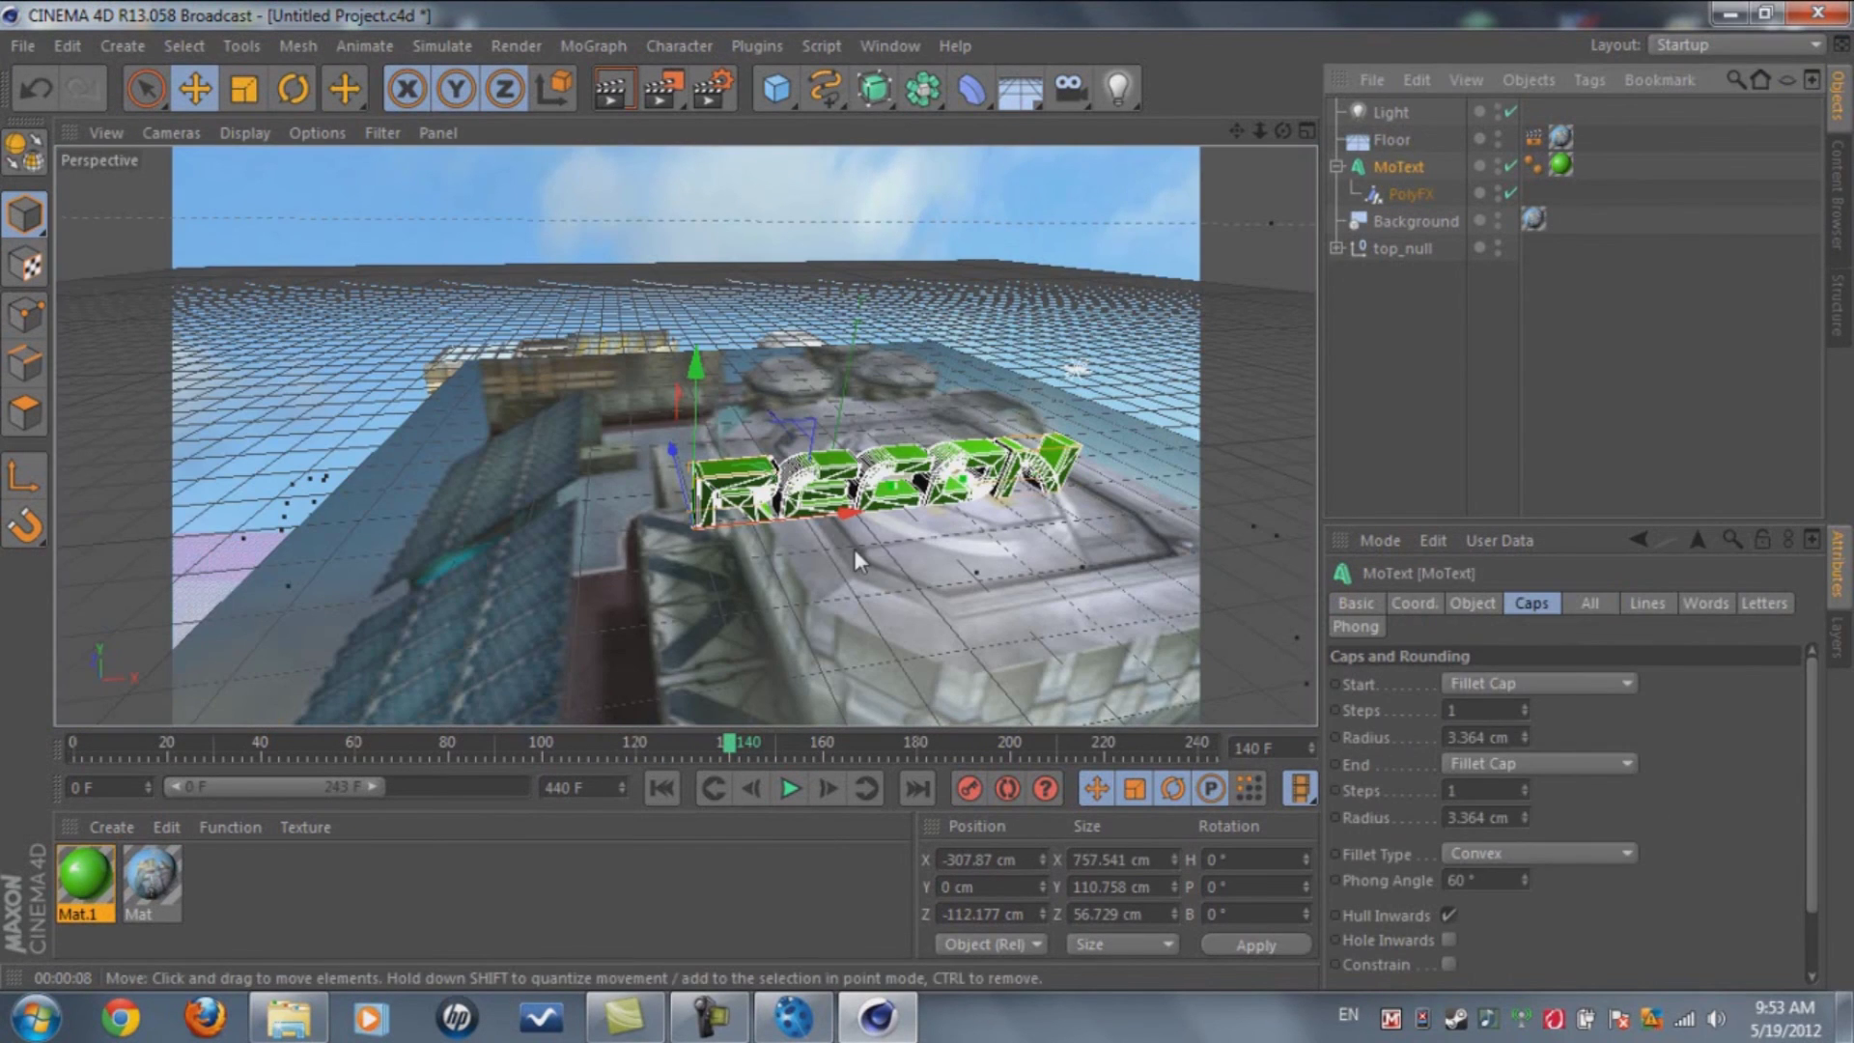
{"action": "left_click_drag", "start_coordinate": [827, 535], "coordinate": [797, 537]}
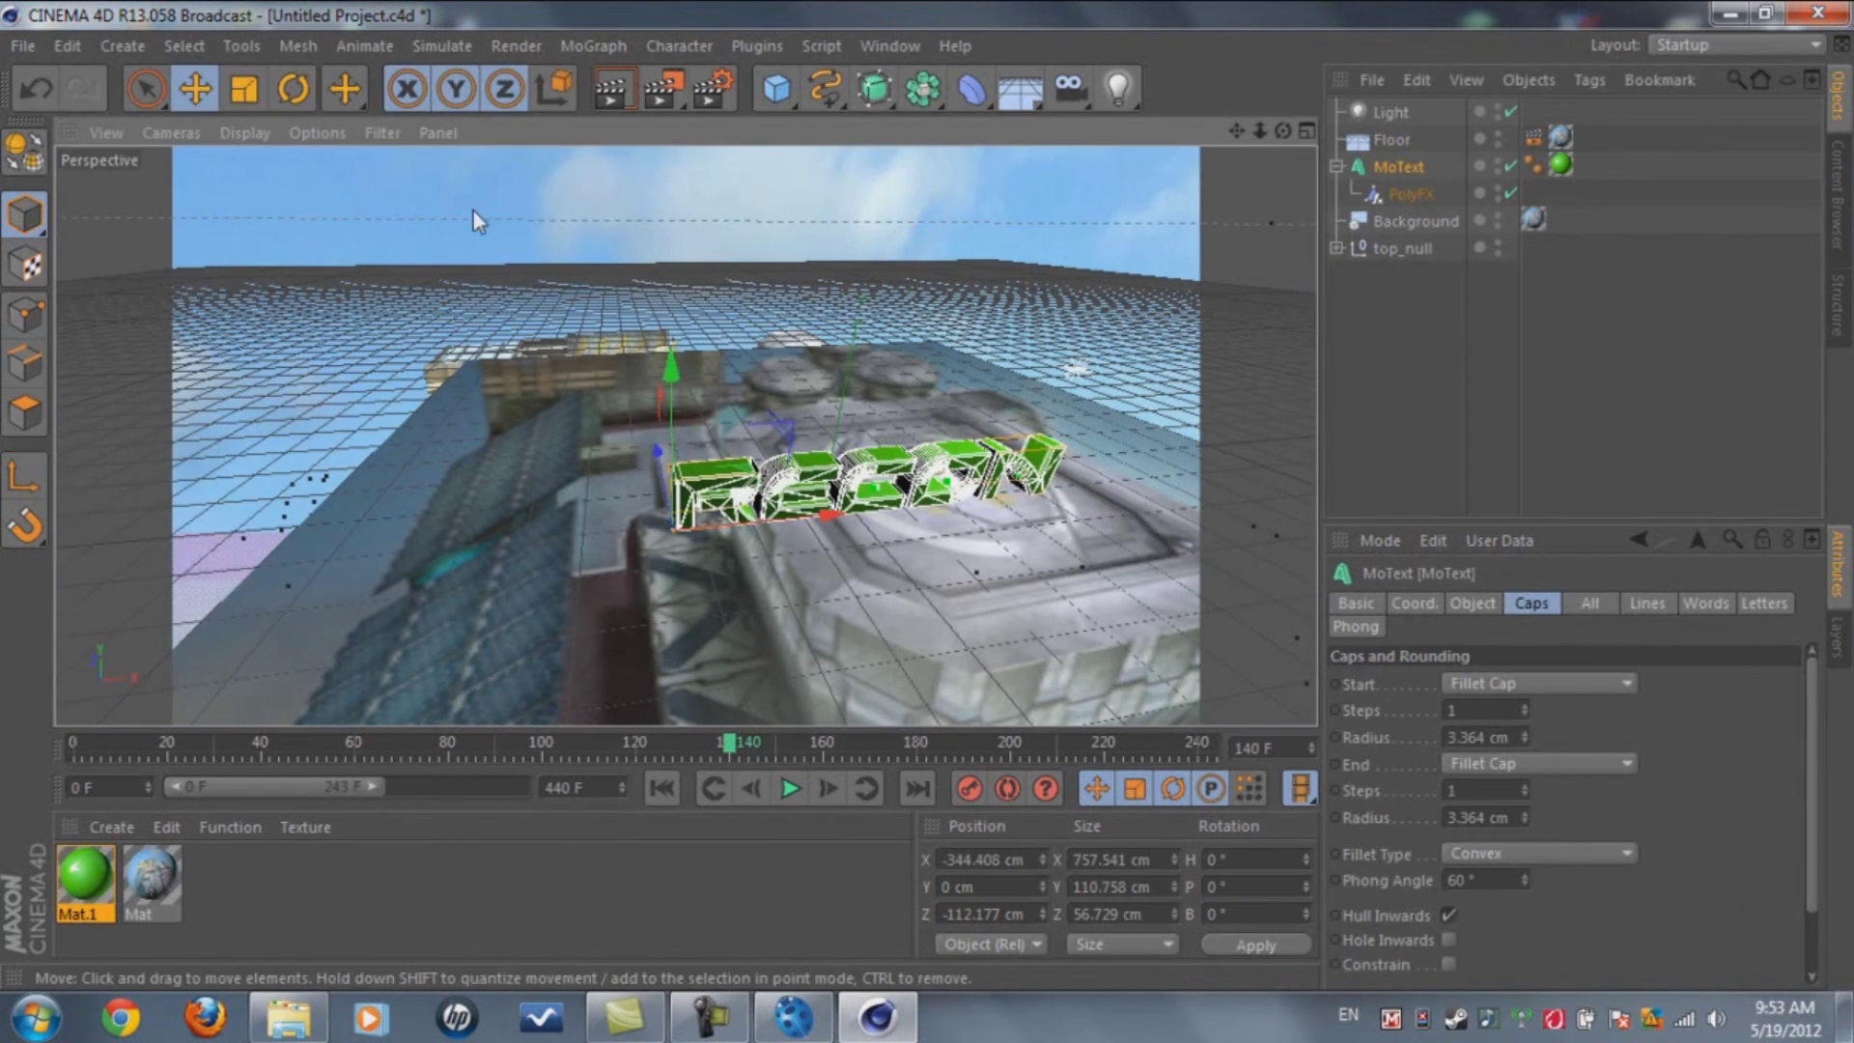
{"action": "left_click", "coordinate": [611, 88]}
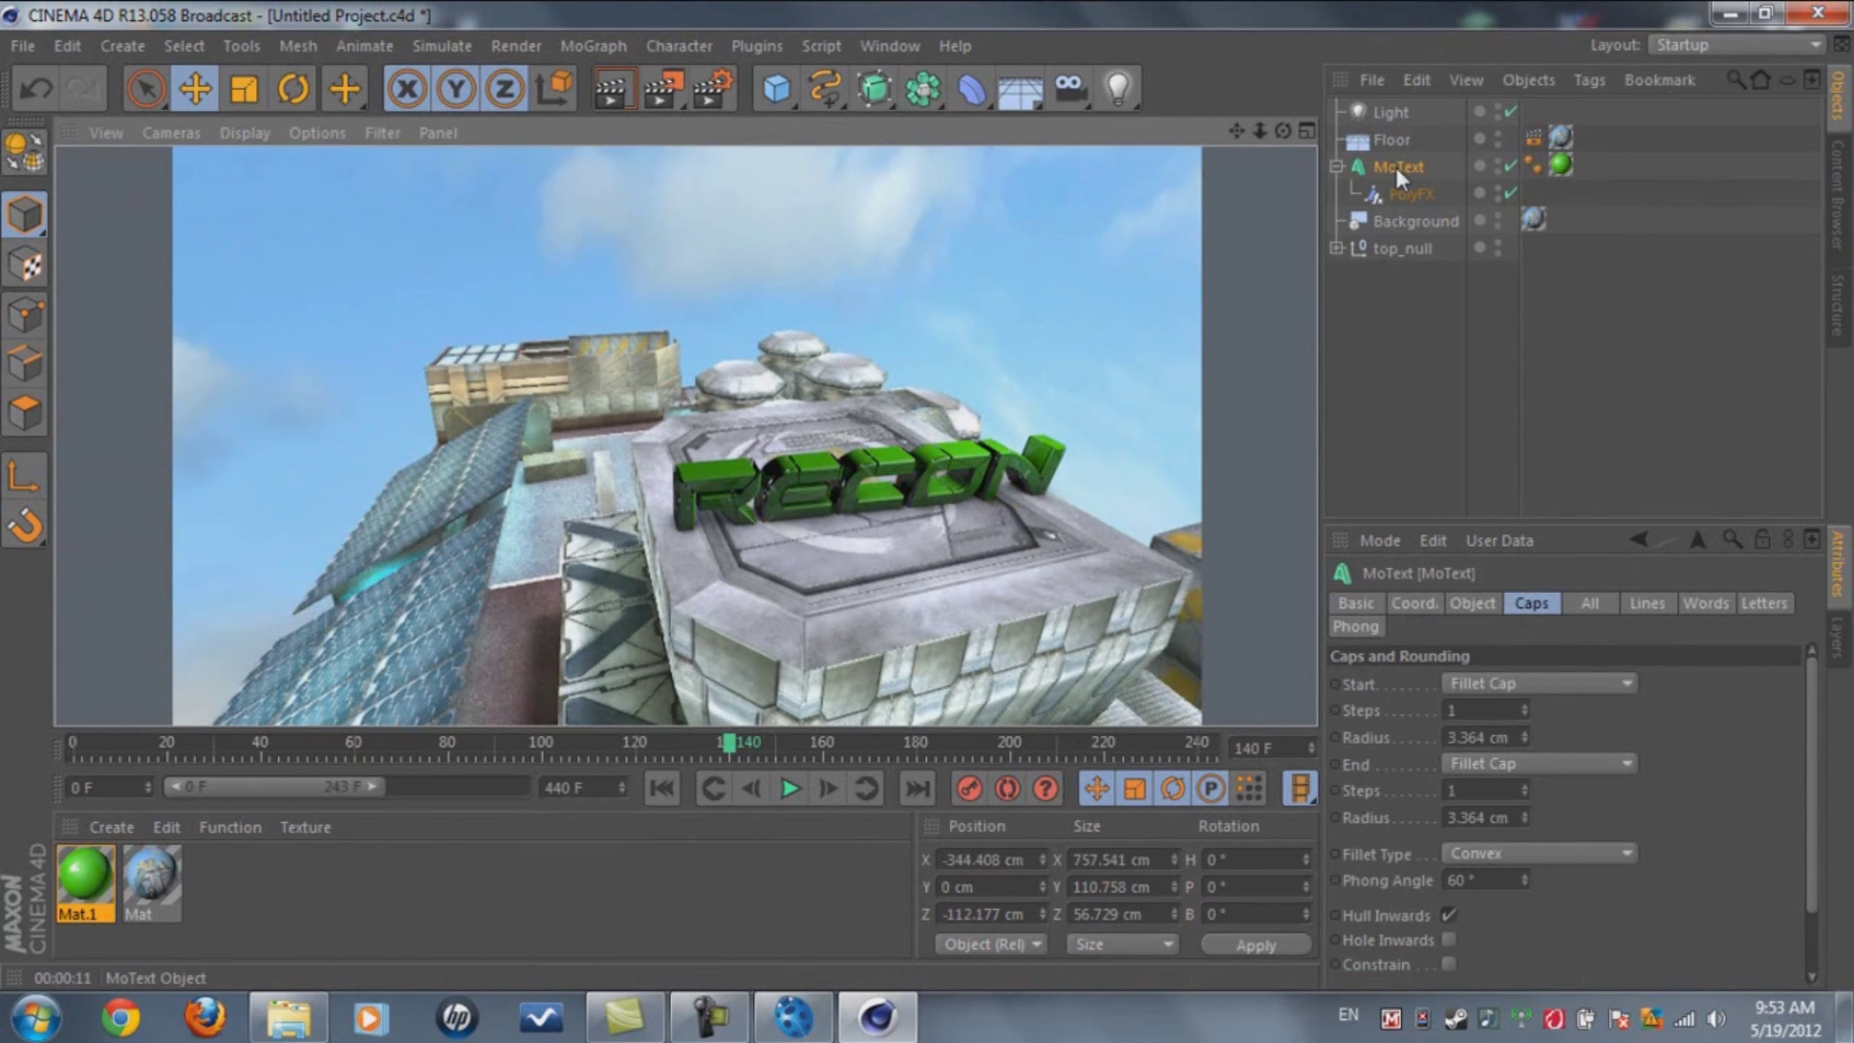
{"action": "left_click", "coordinate": [860, 494]}
{"action": "left_click_drag", "start_coordinate": [802, 514], "coordinate": [763, 524]}
{"action": "left_click", "coordinate": [611, 88]}
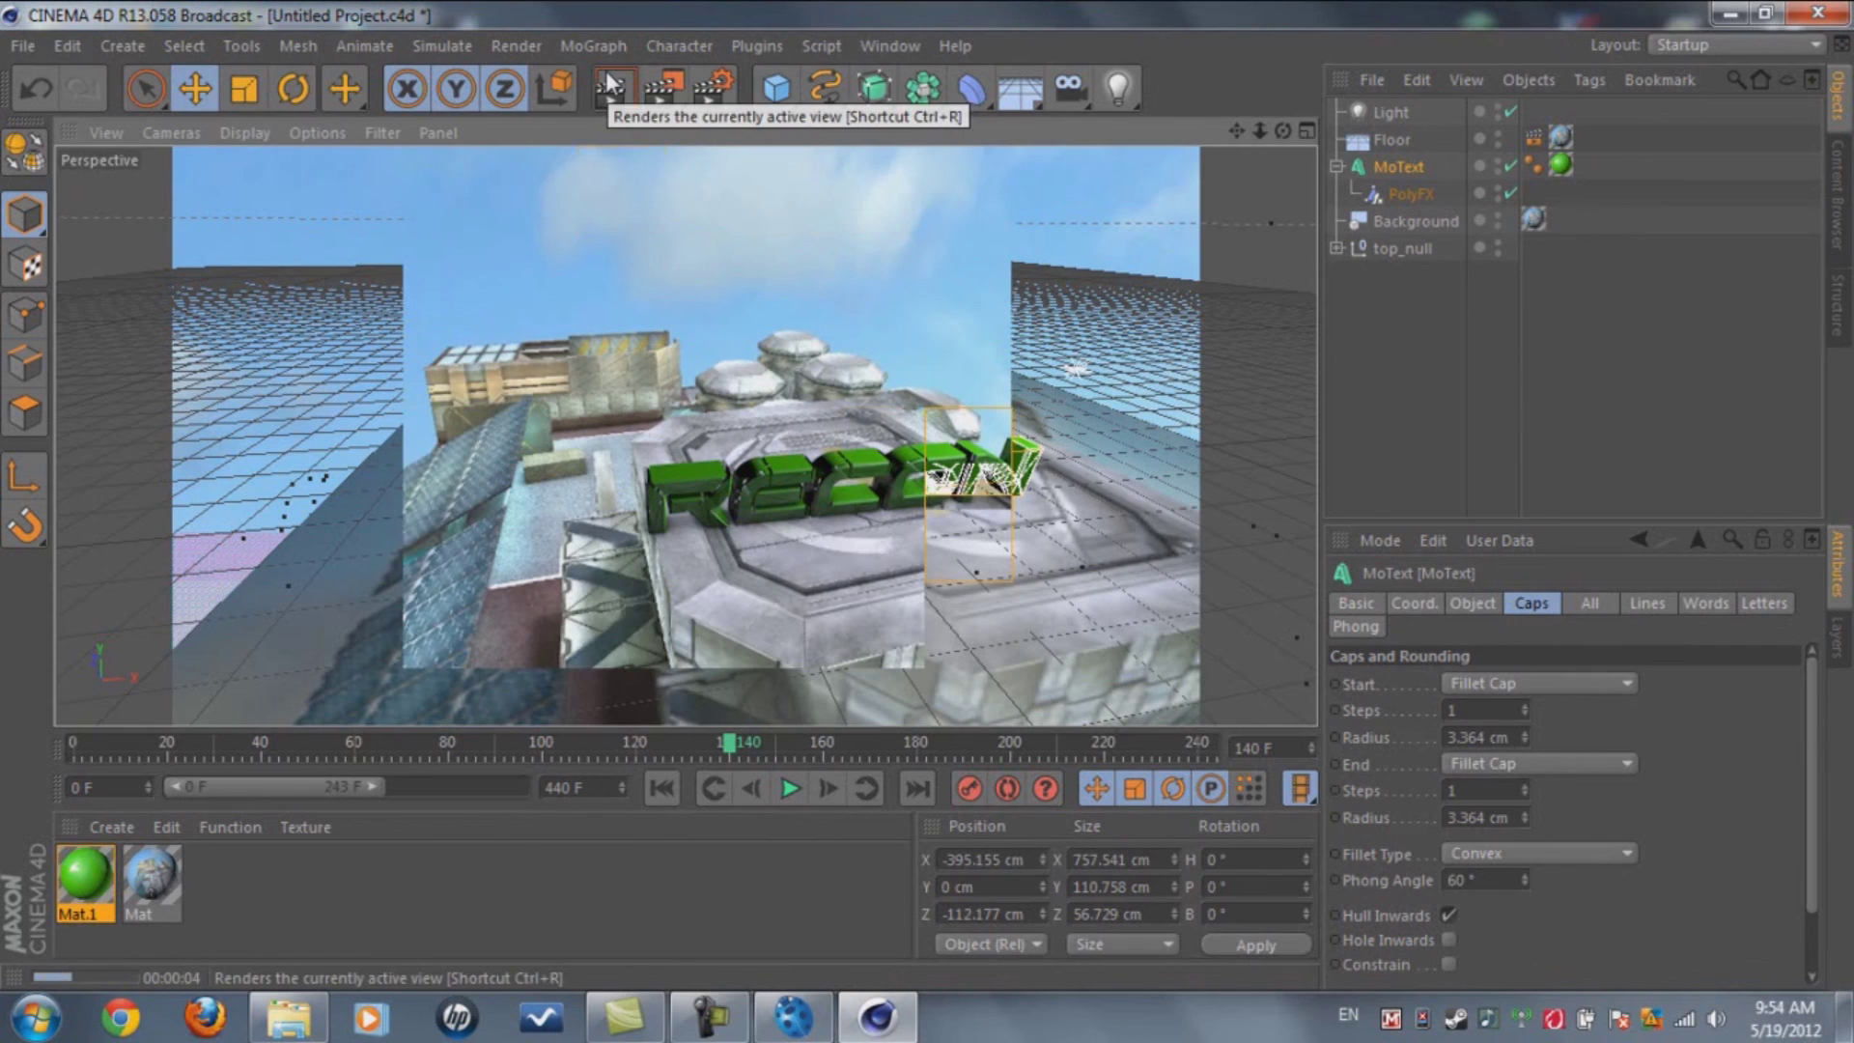
{"action": "left_click", "coordinate": [1401, 168]}
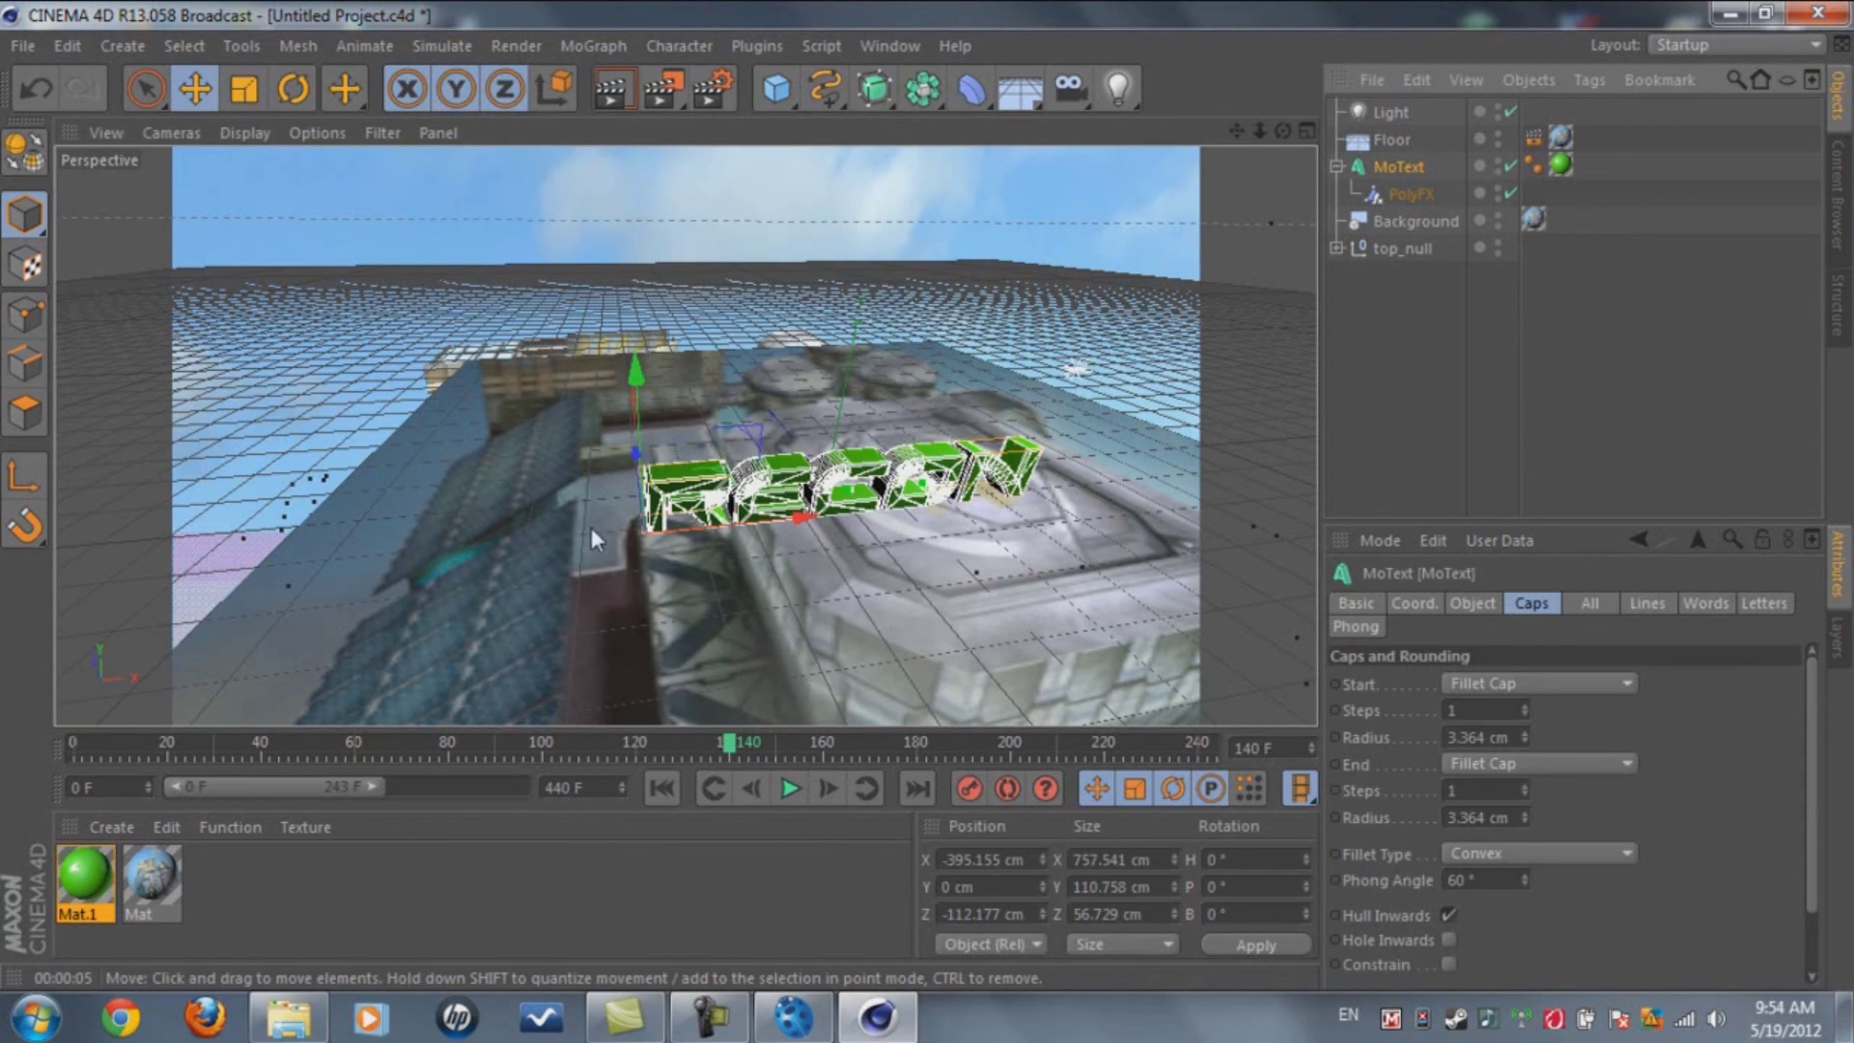
{"action": "left_click_drag", "start_coordinate": [752, 522], "coordinate": [772, 506]}
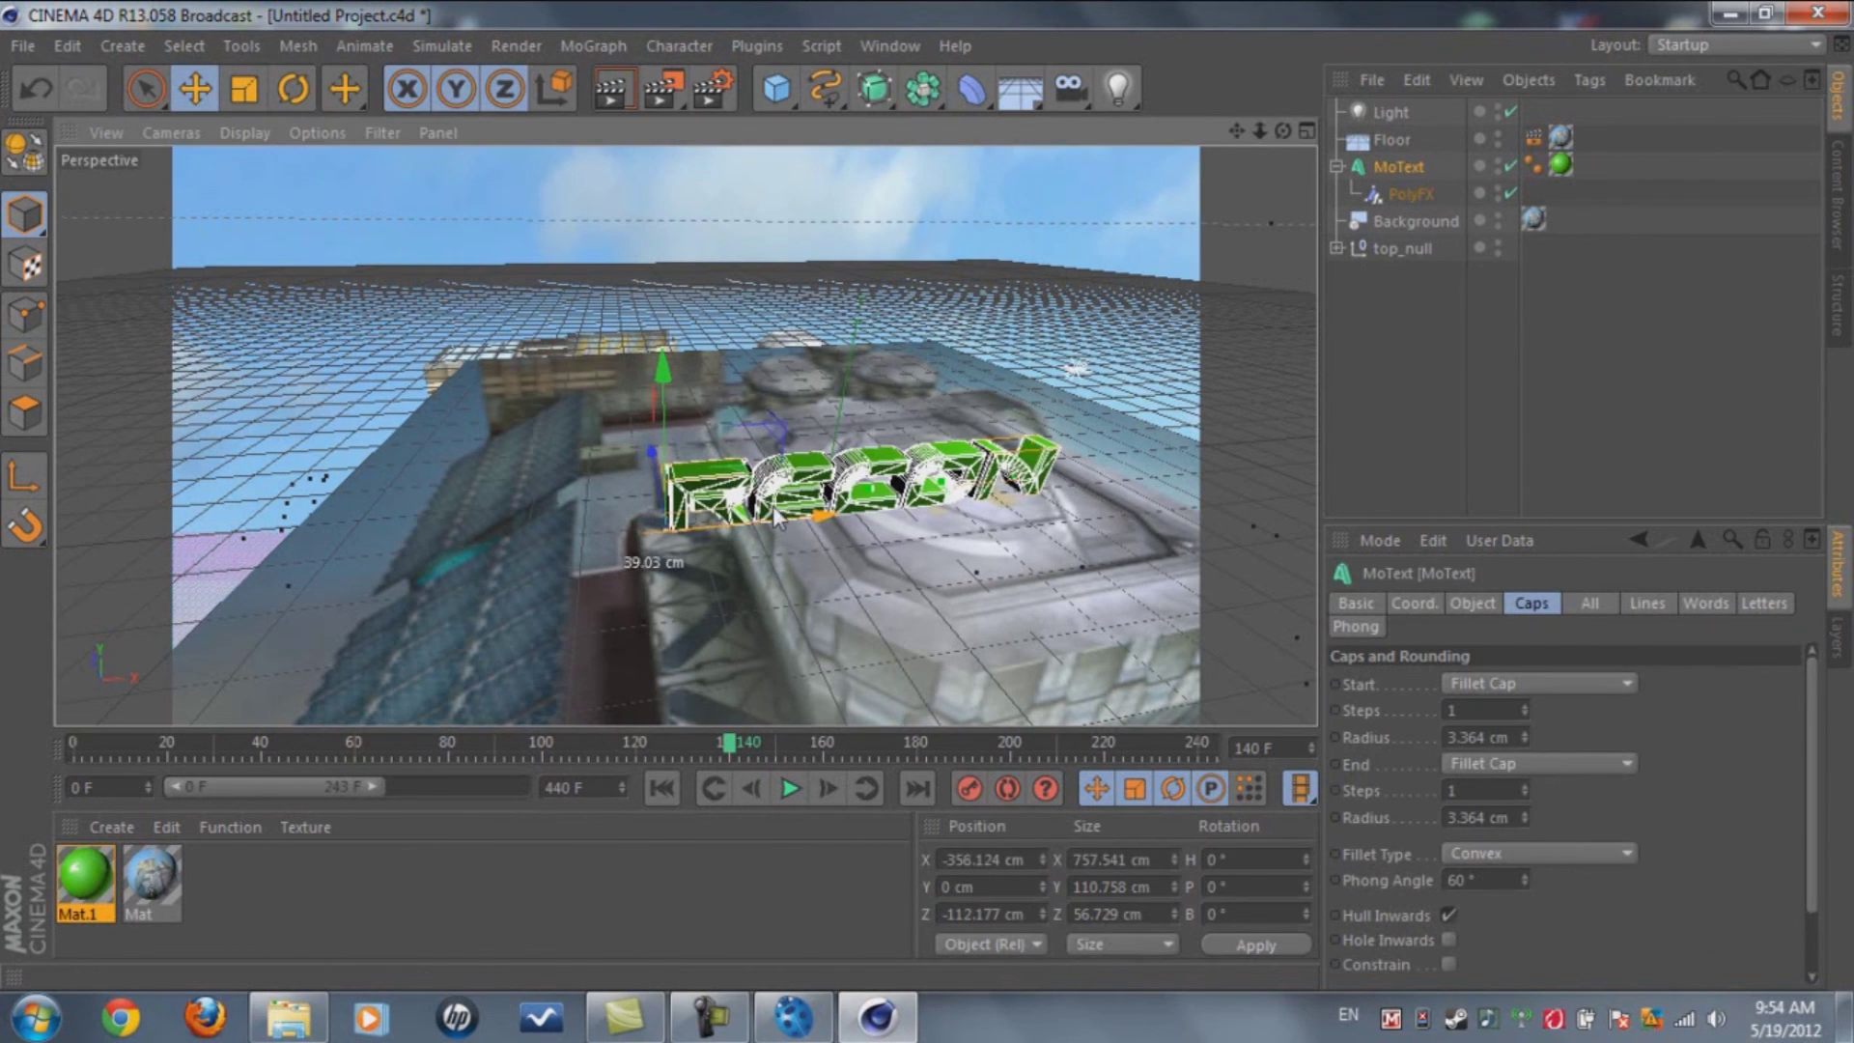
{"action": "left_click", "coordinate": [610, 93]}
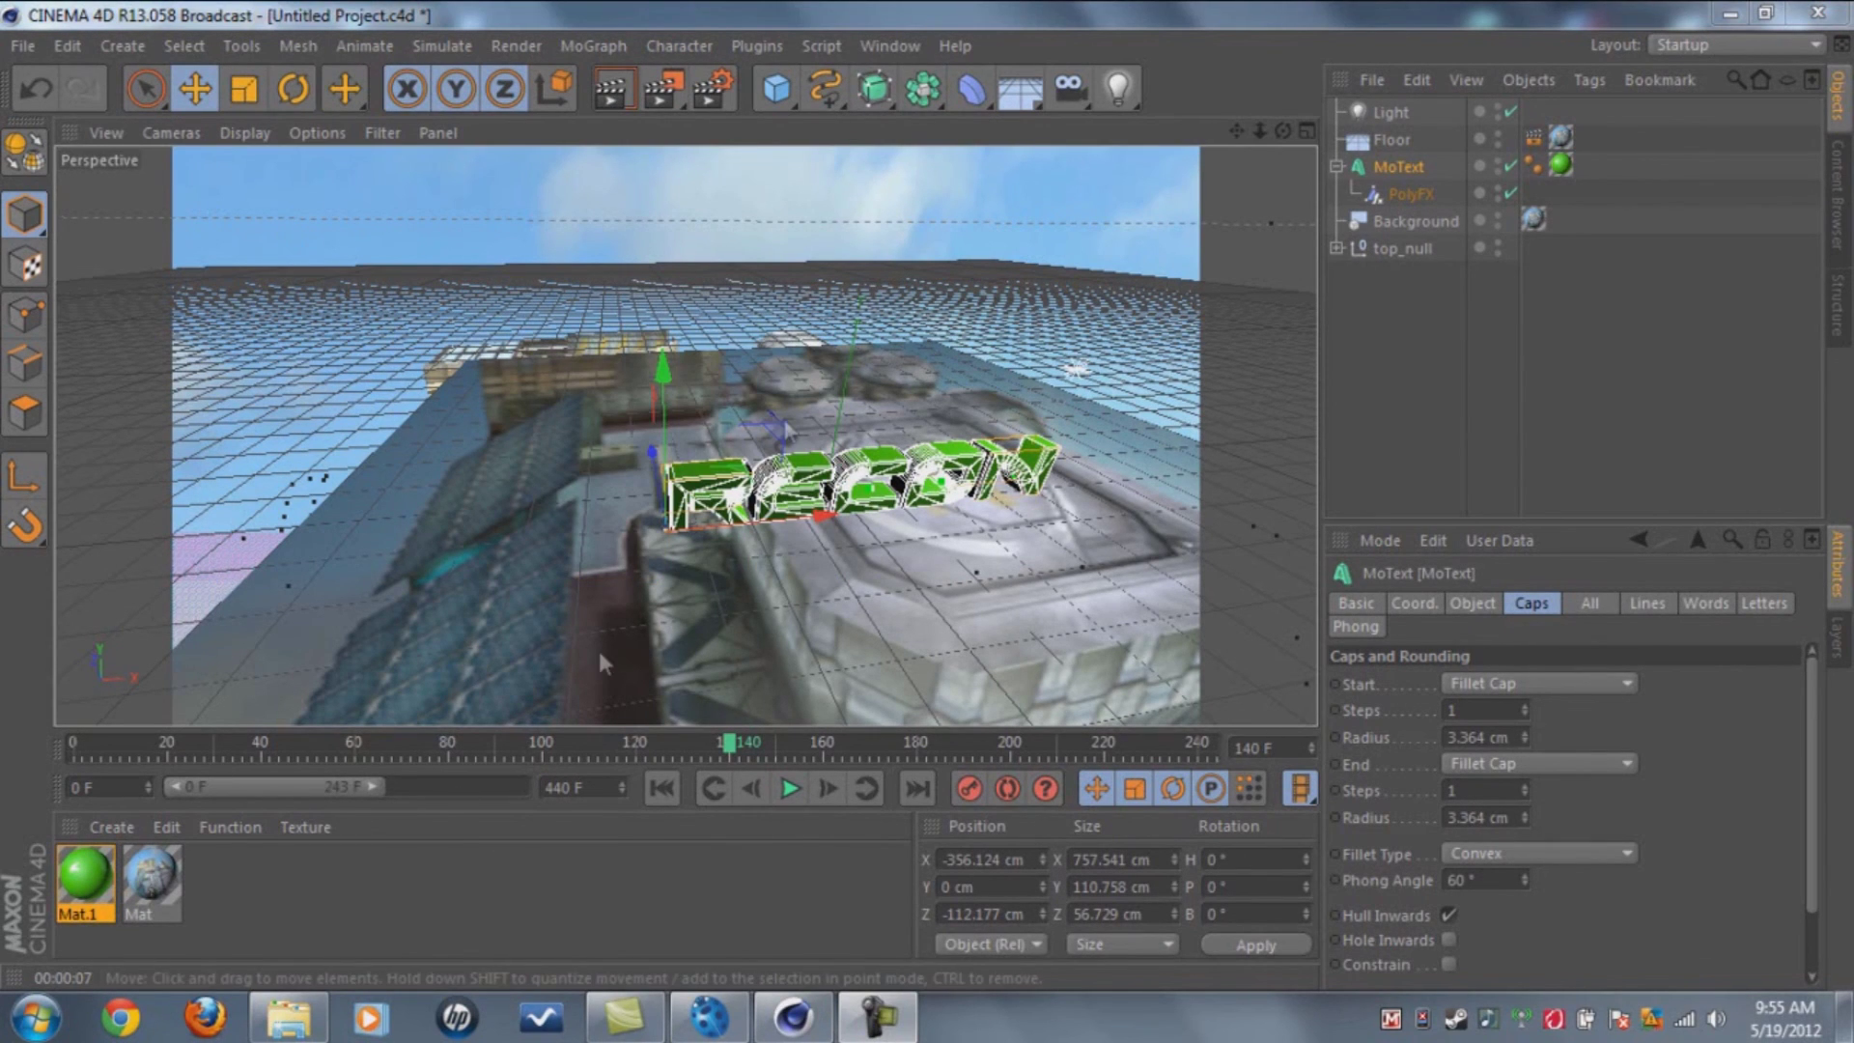
Set the render output format to AVI Movie
{"action": "left_click", "coordinate": [708, 91]}
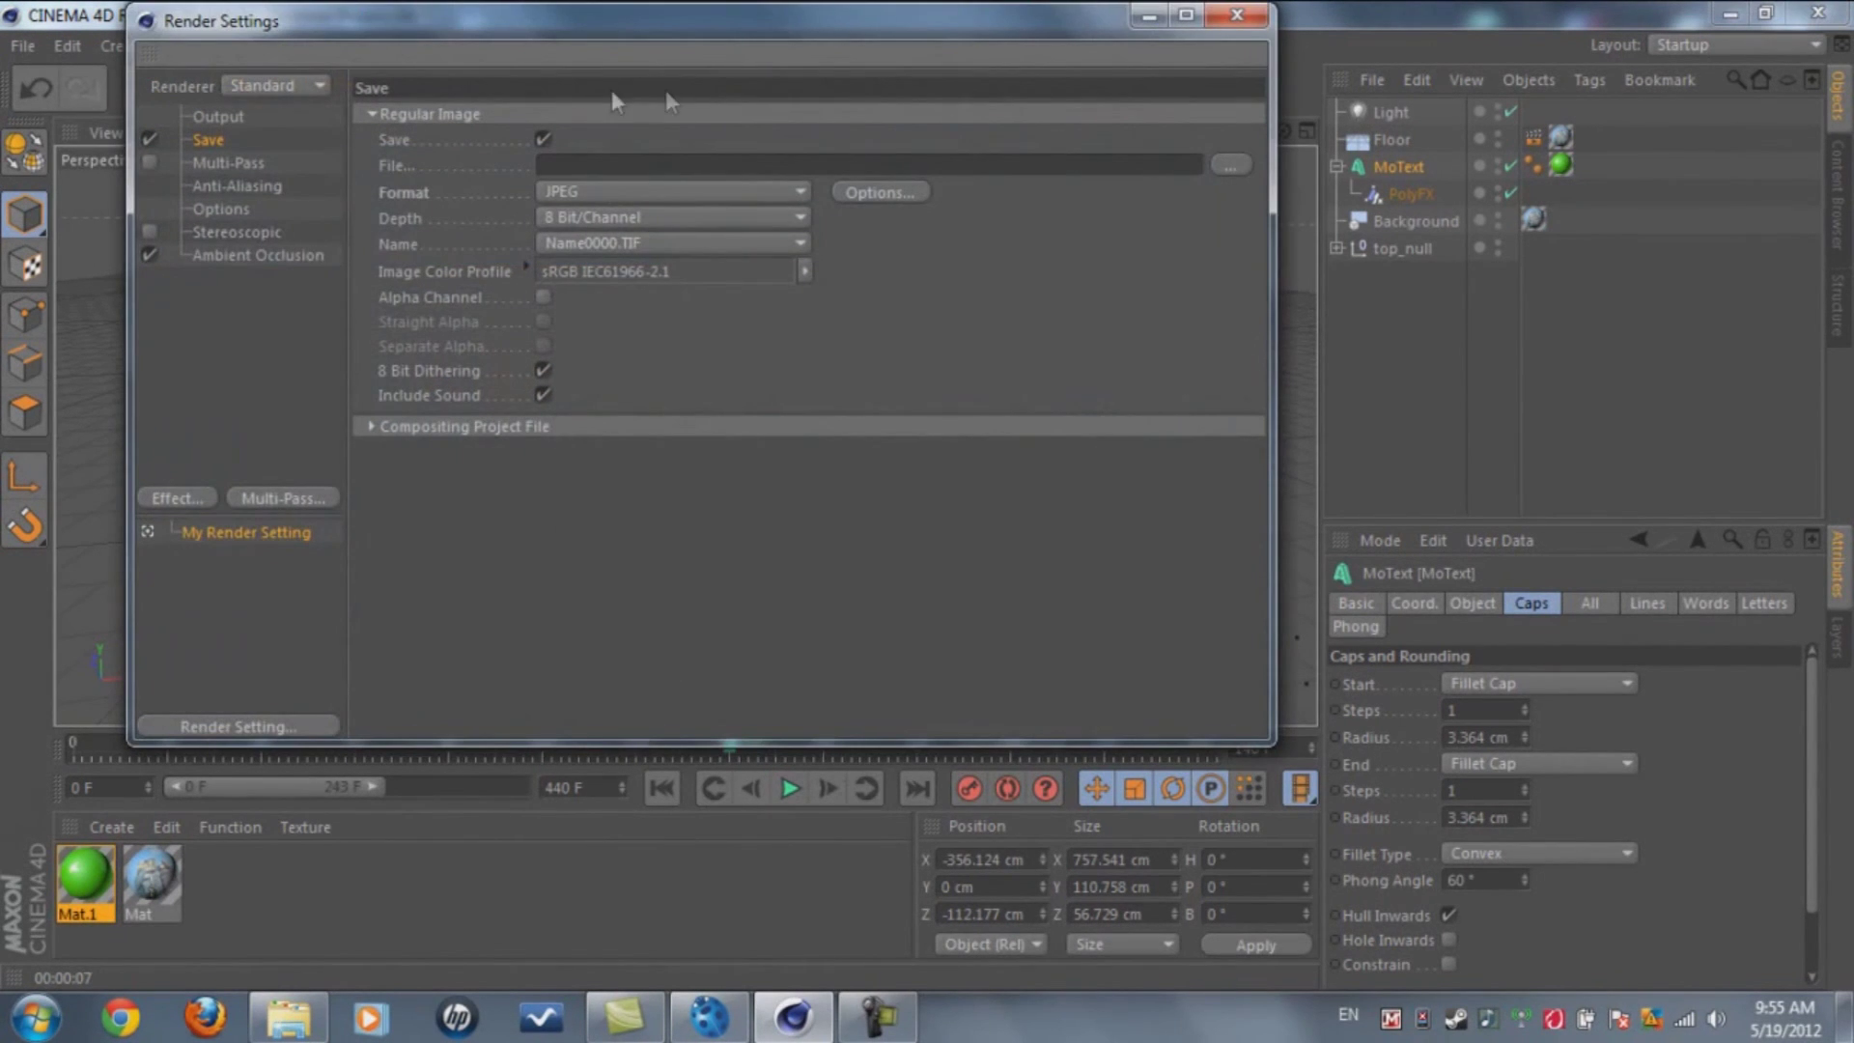
{"action": "left_click", "coordinate": [730, 195]}
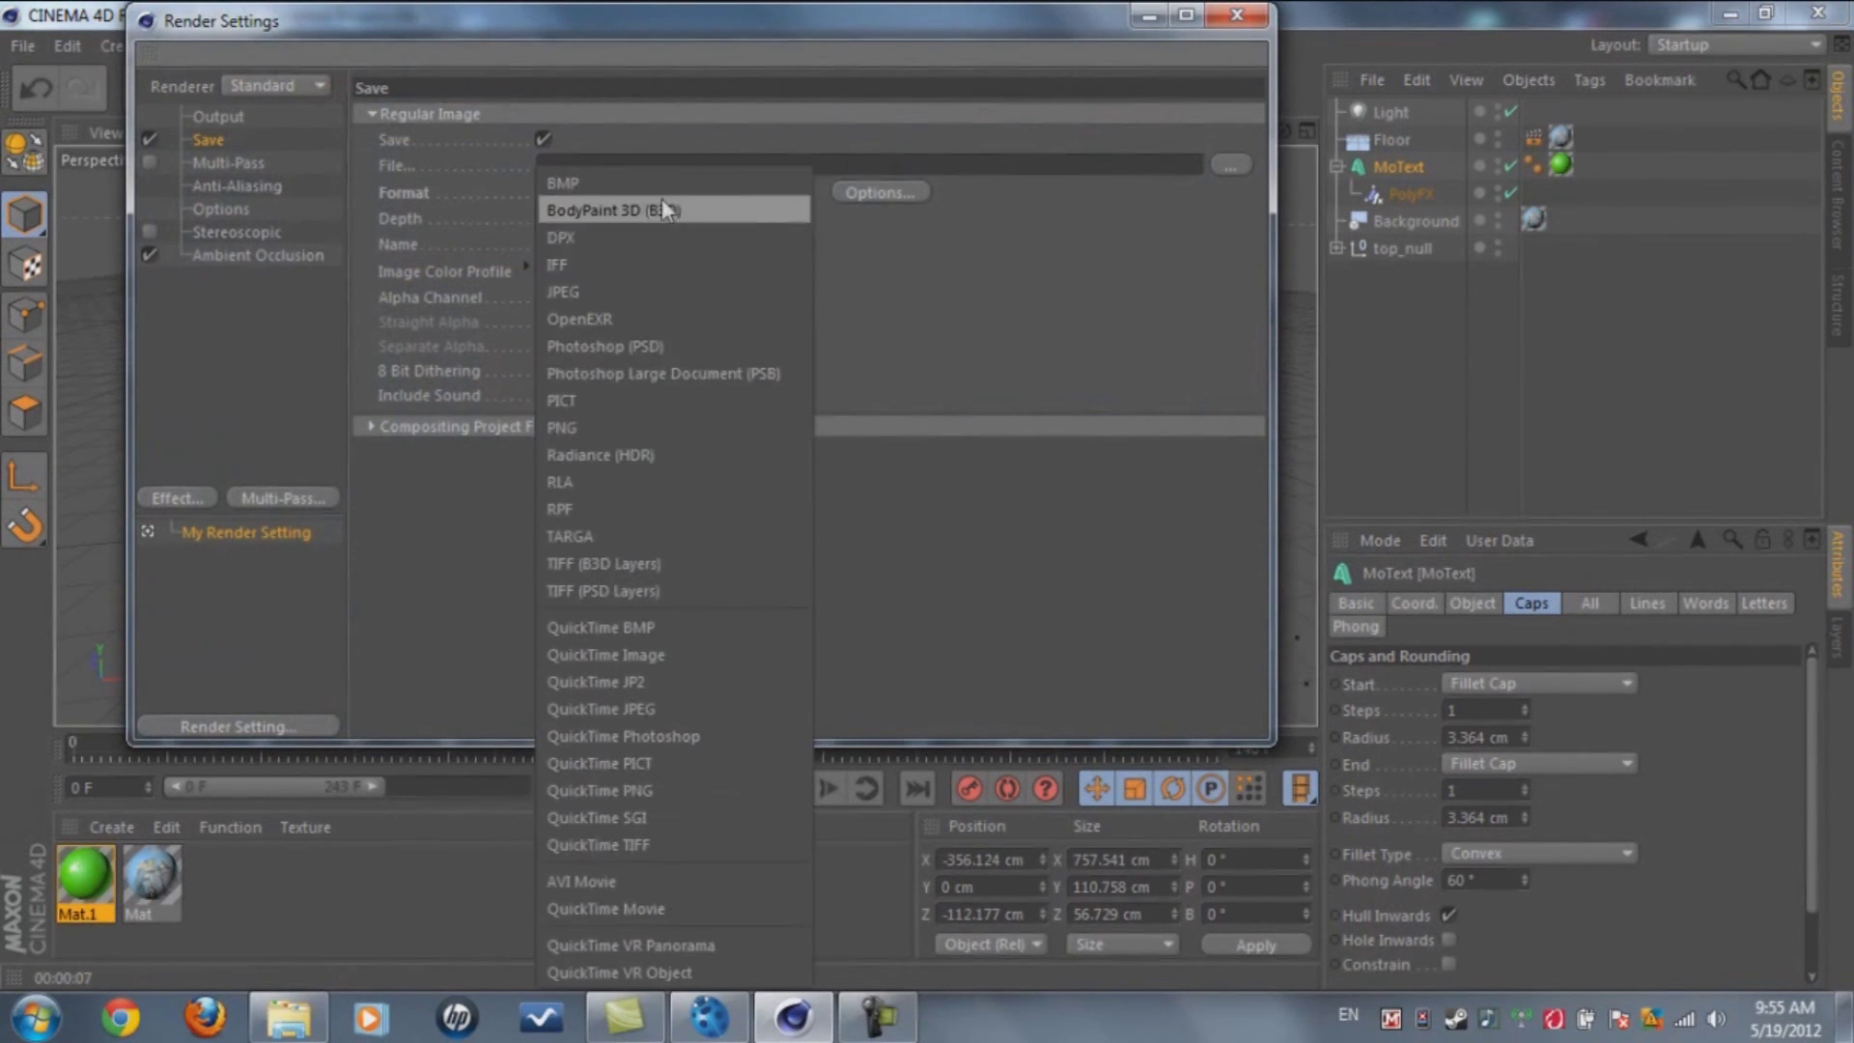
{"action": "left_click", "coordinate": [591, 880]}
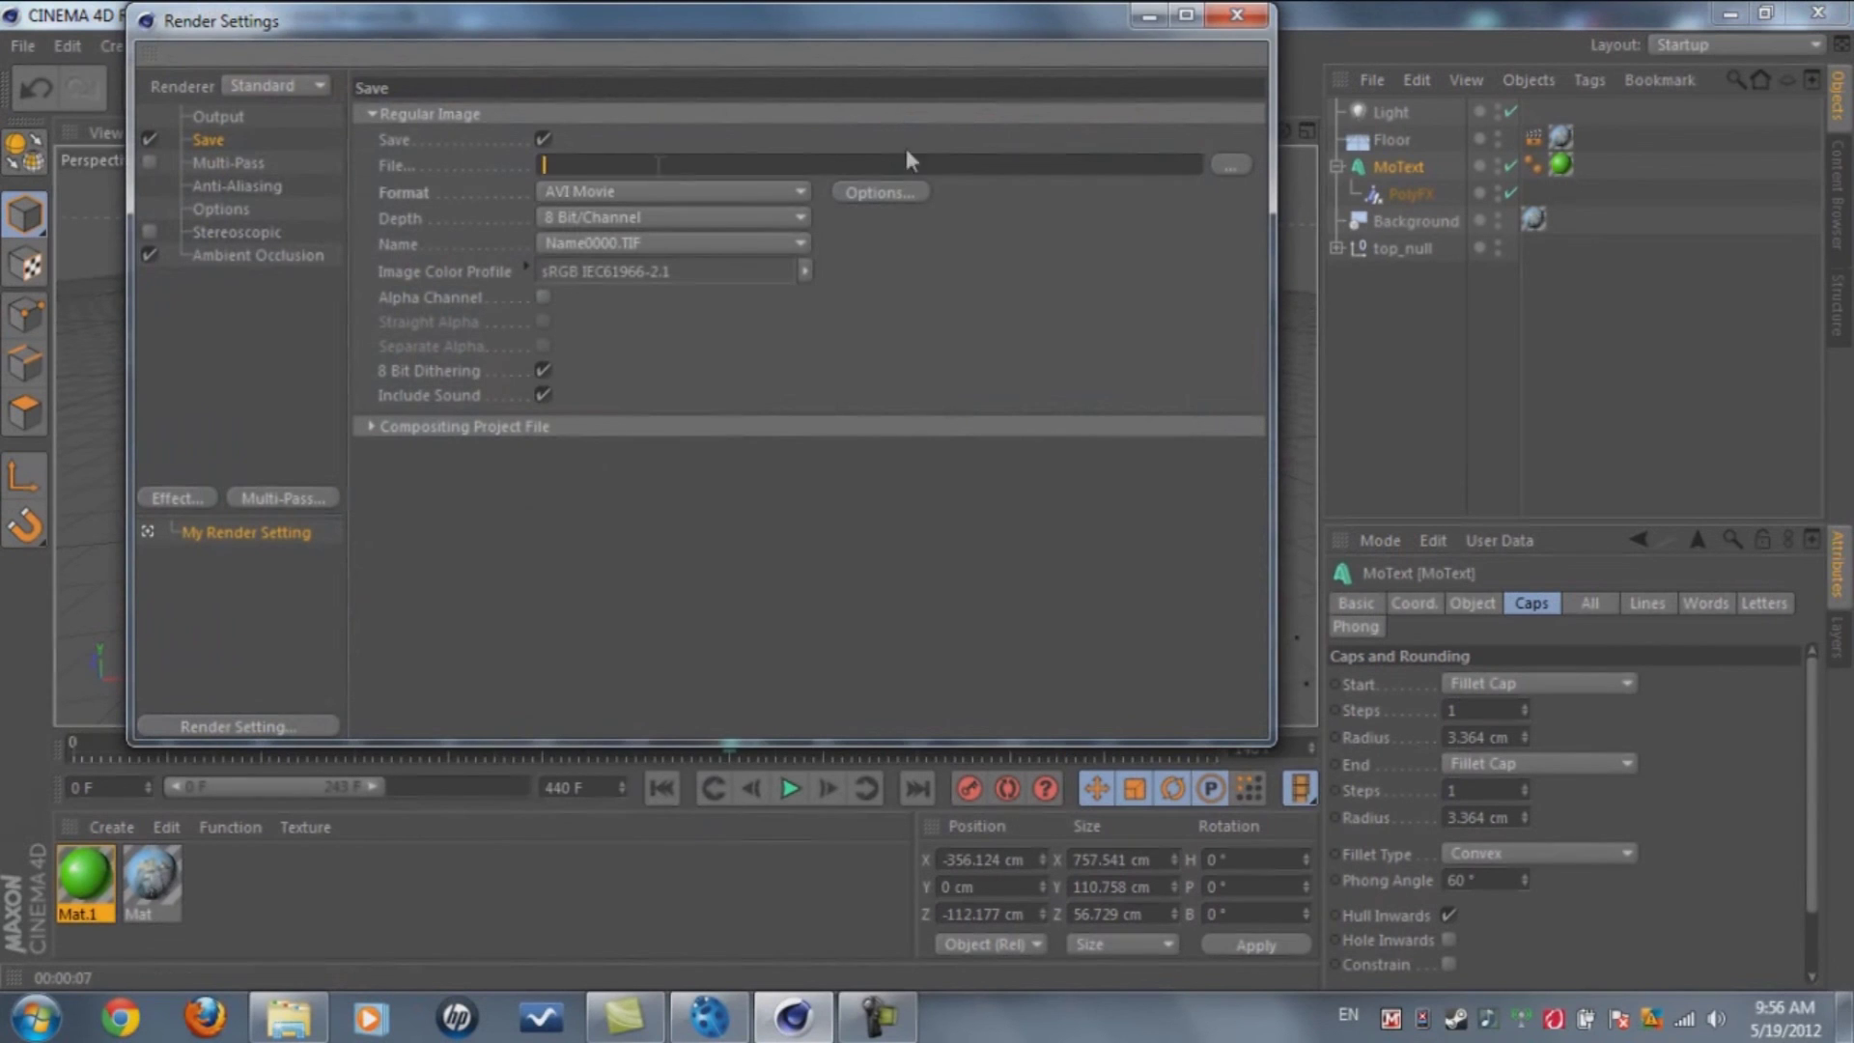
Set the render output file to RECON on the Desktop
{"action": "left_click", "coordinate": [1230, 164]}
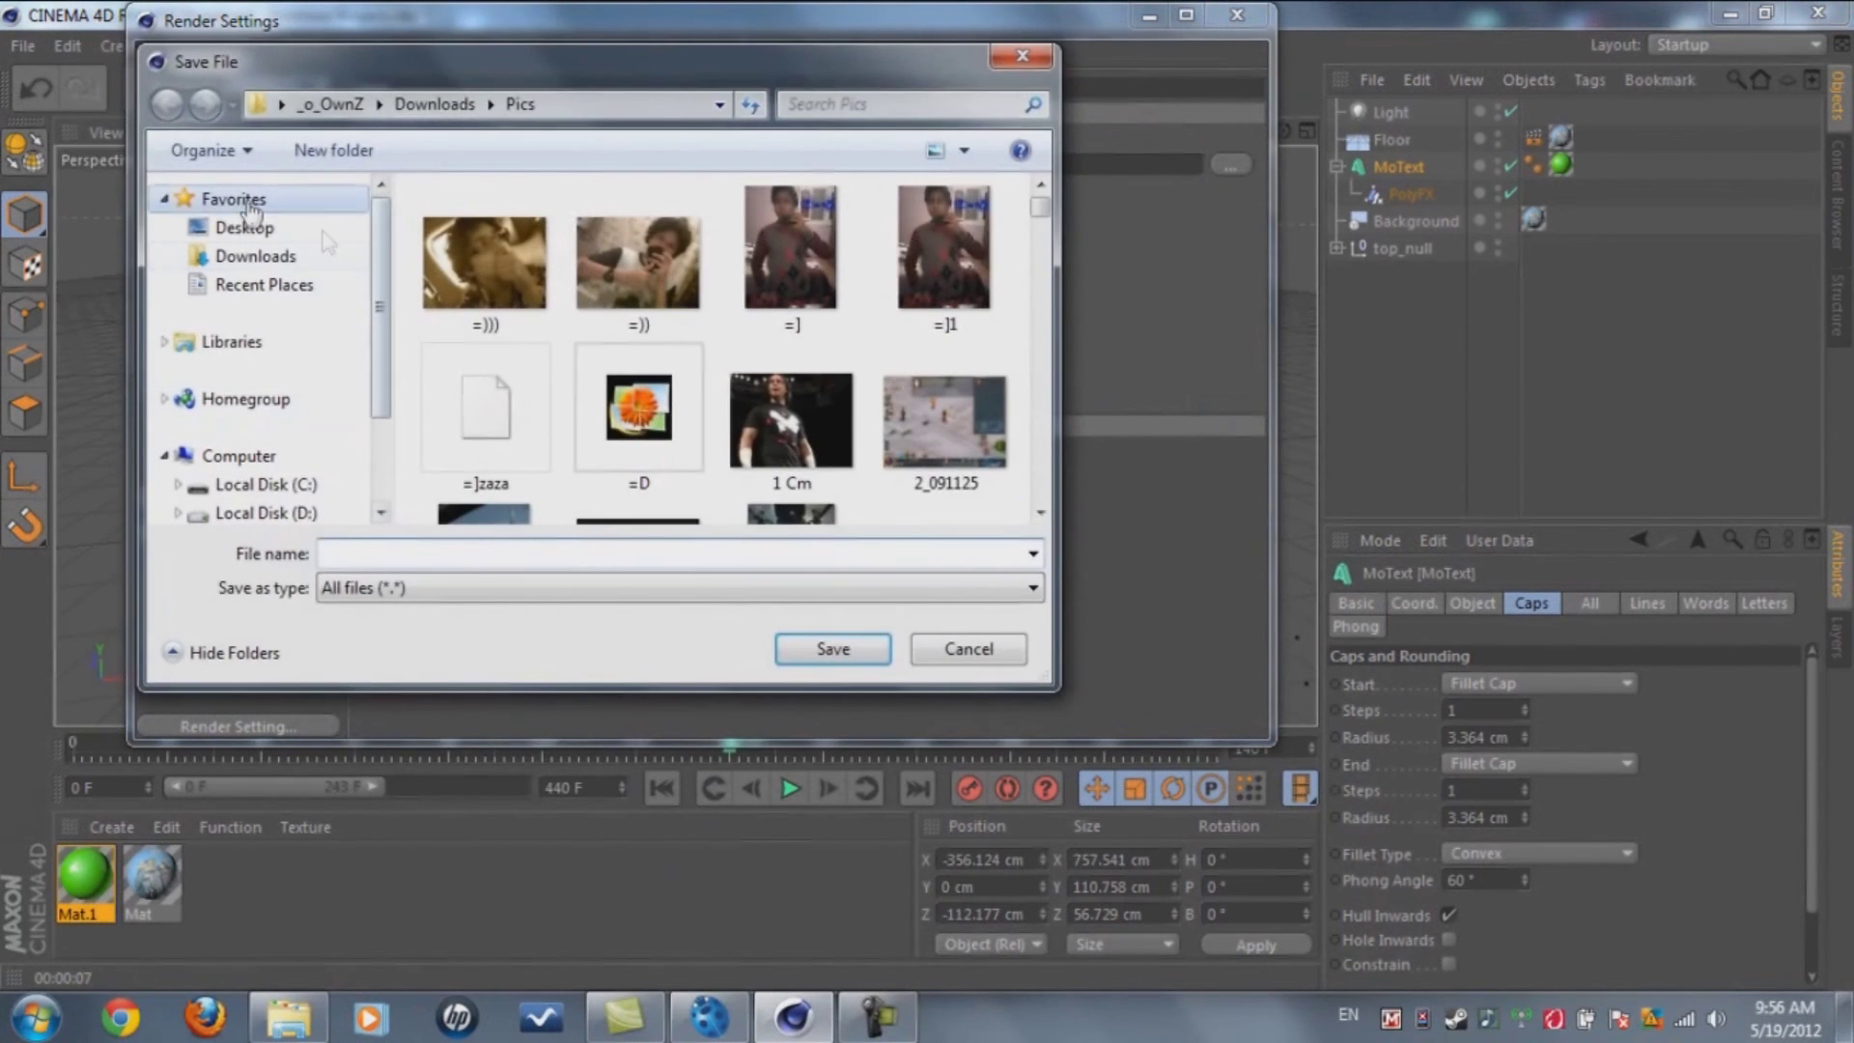
{"action": "left_click", "coordinate": [319, 229]}
{"action": "left_click", "coordinate": [364, 547]}
{"action": "key", "text": "Caps_Lock"}
{"action": "type", "text": "RECON"}
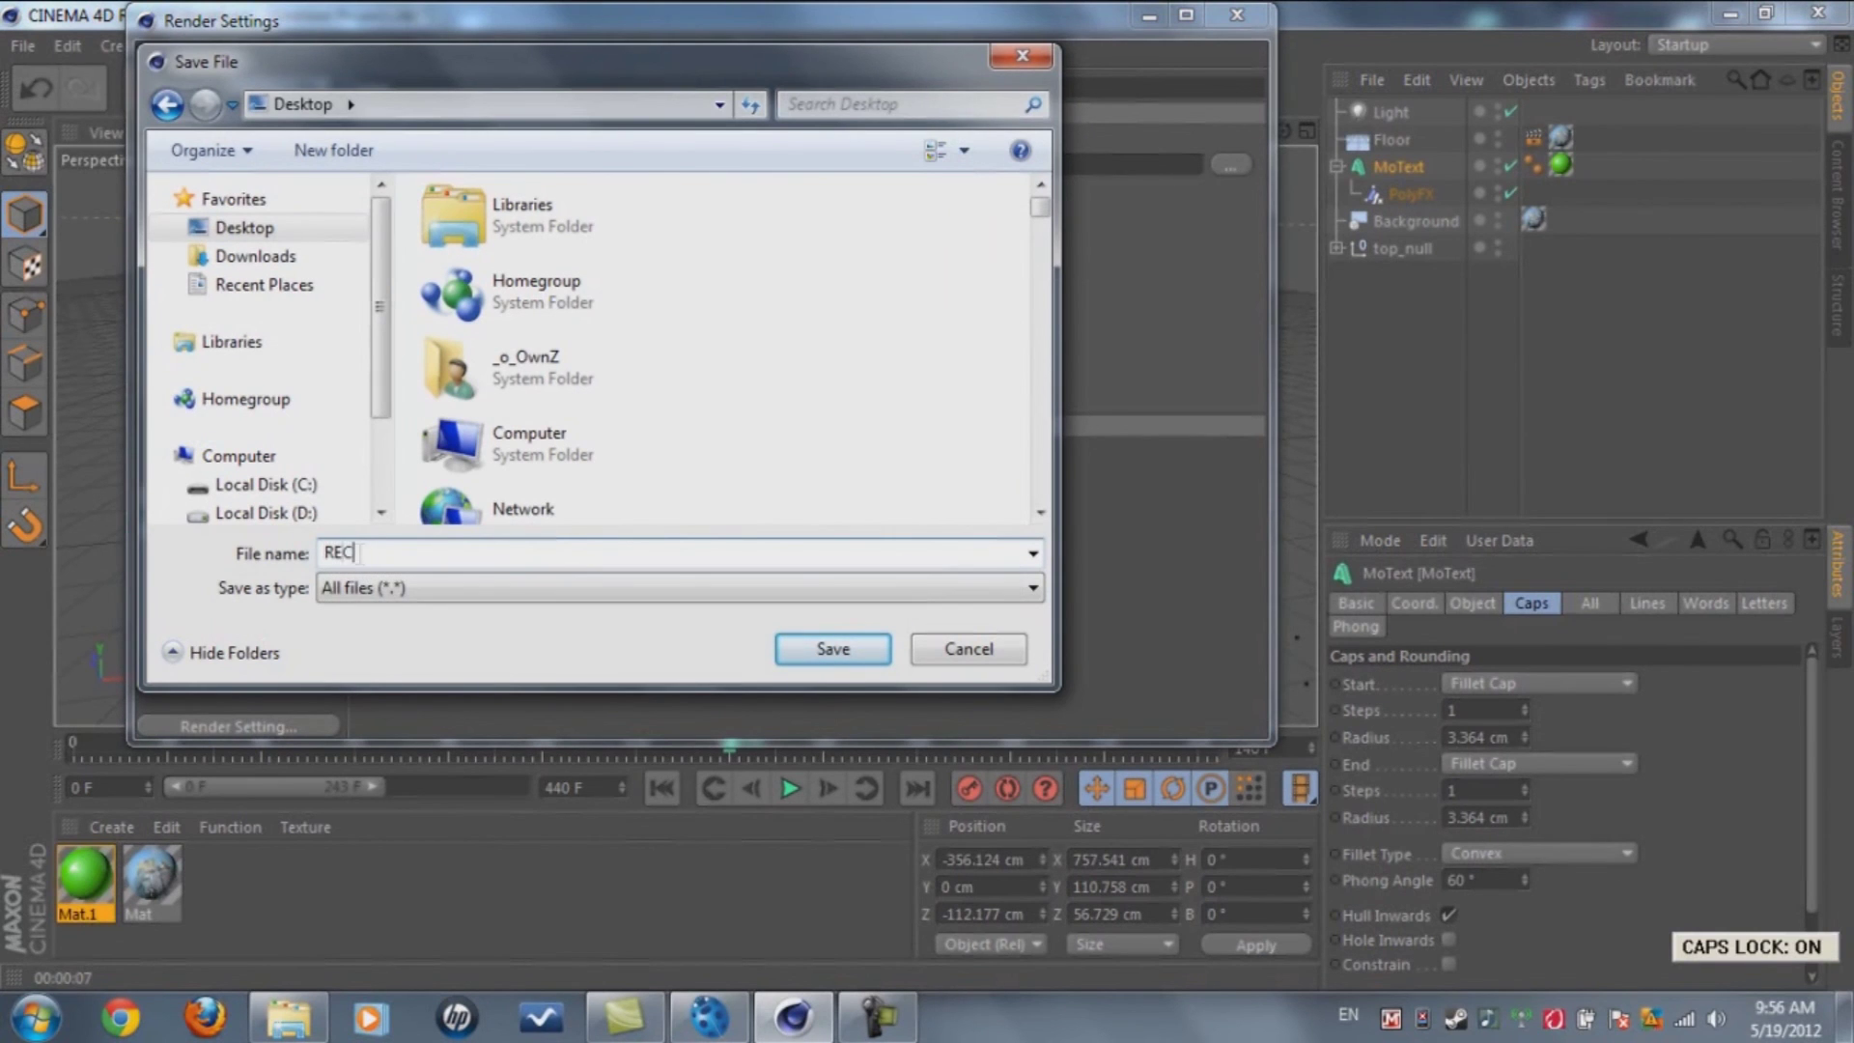
{"action": "left_click", "coordinate": [840, 645]}
{"action": "key", "text": "Caps_Lock"}
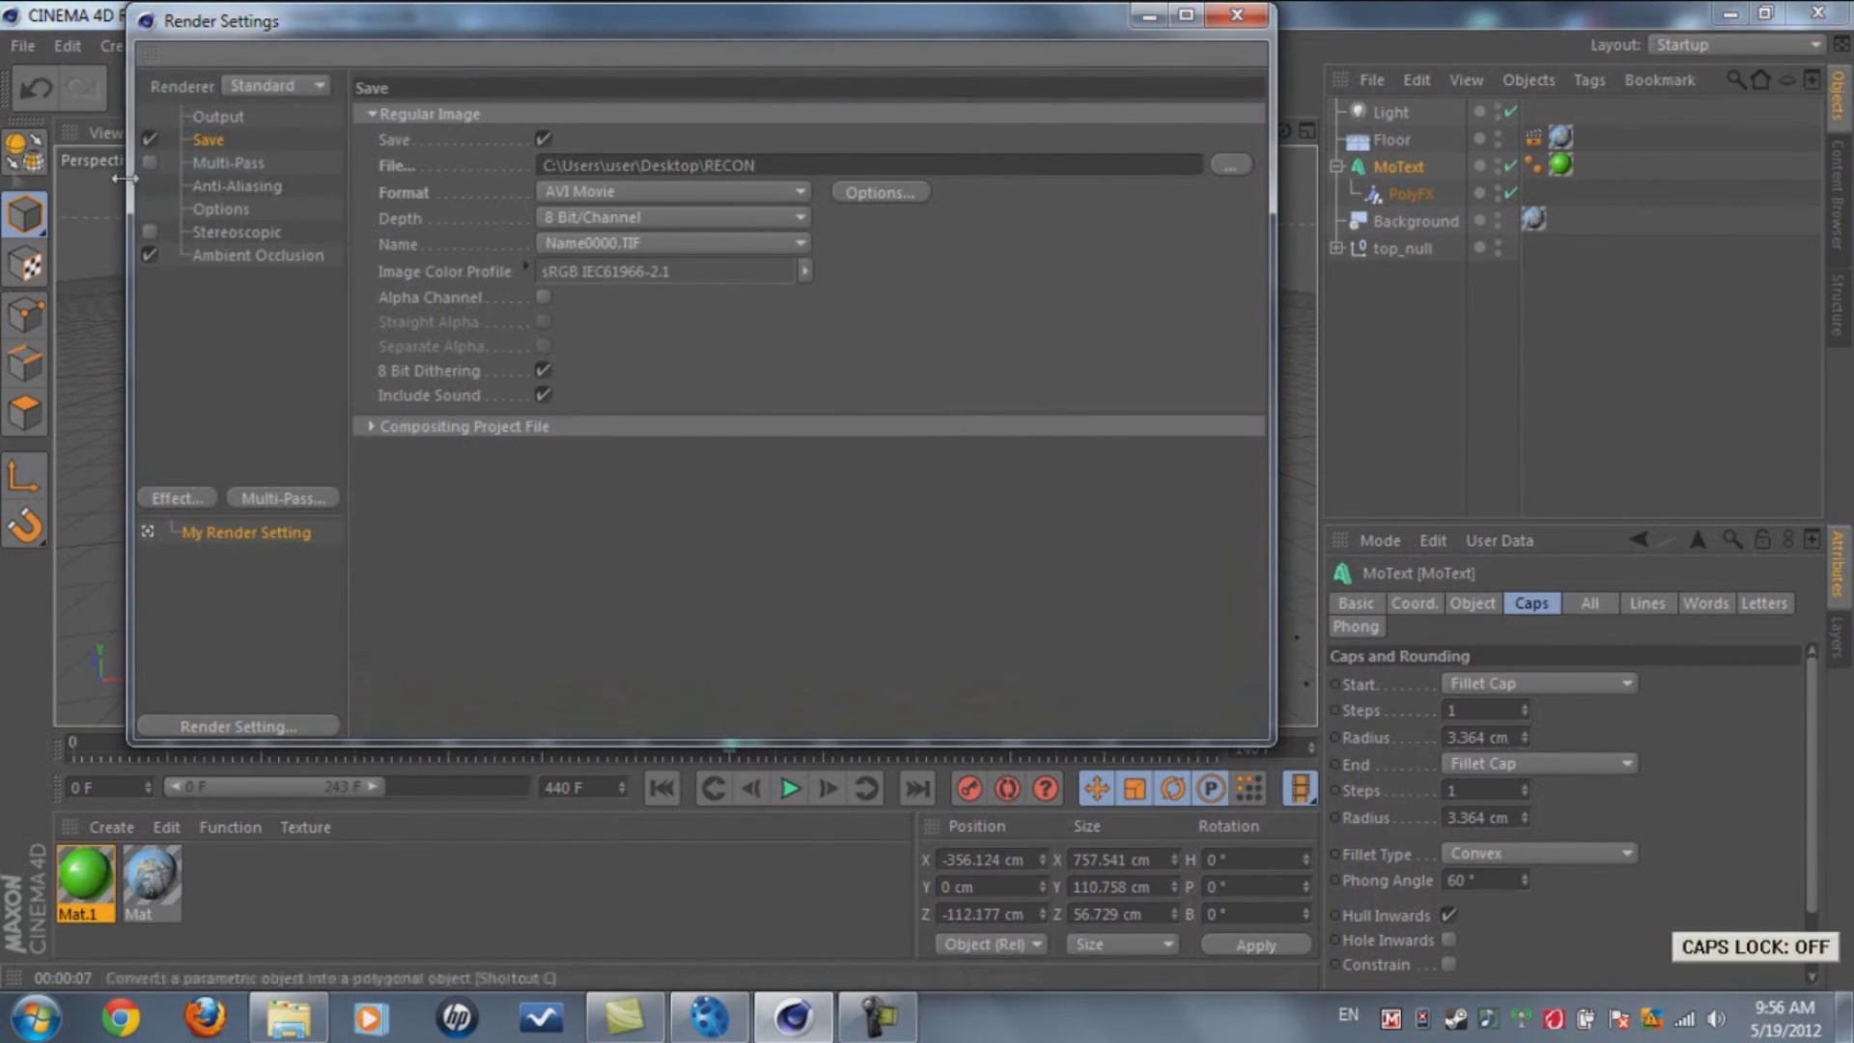
Check the 1920 x 1080 output size and other option pages, then close Render Settings
{"action": "left_click", "coordinate": [218, 116]}
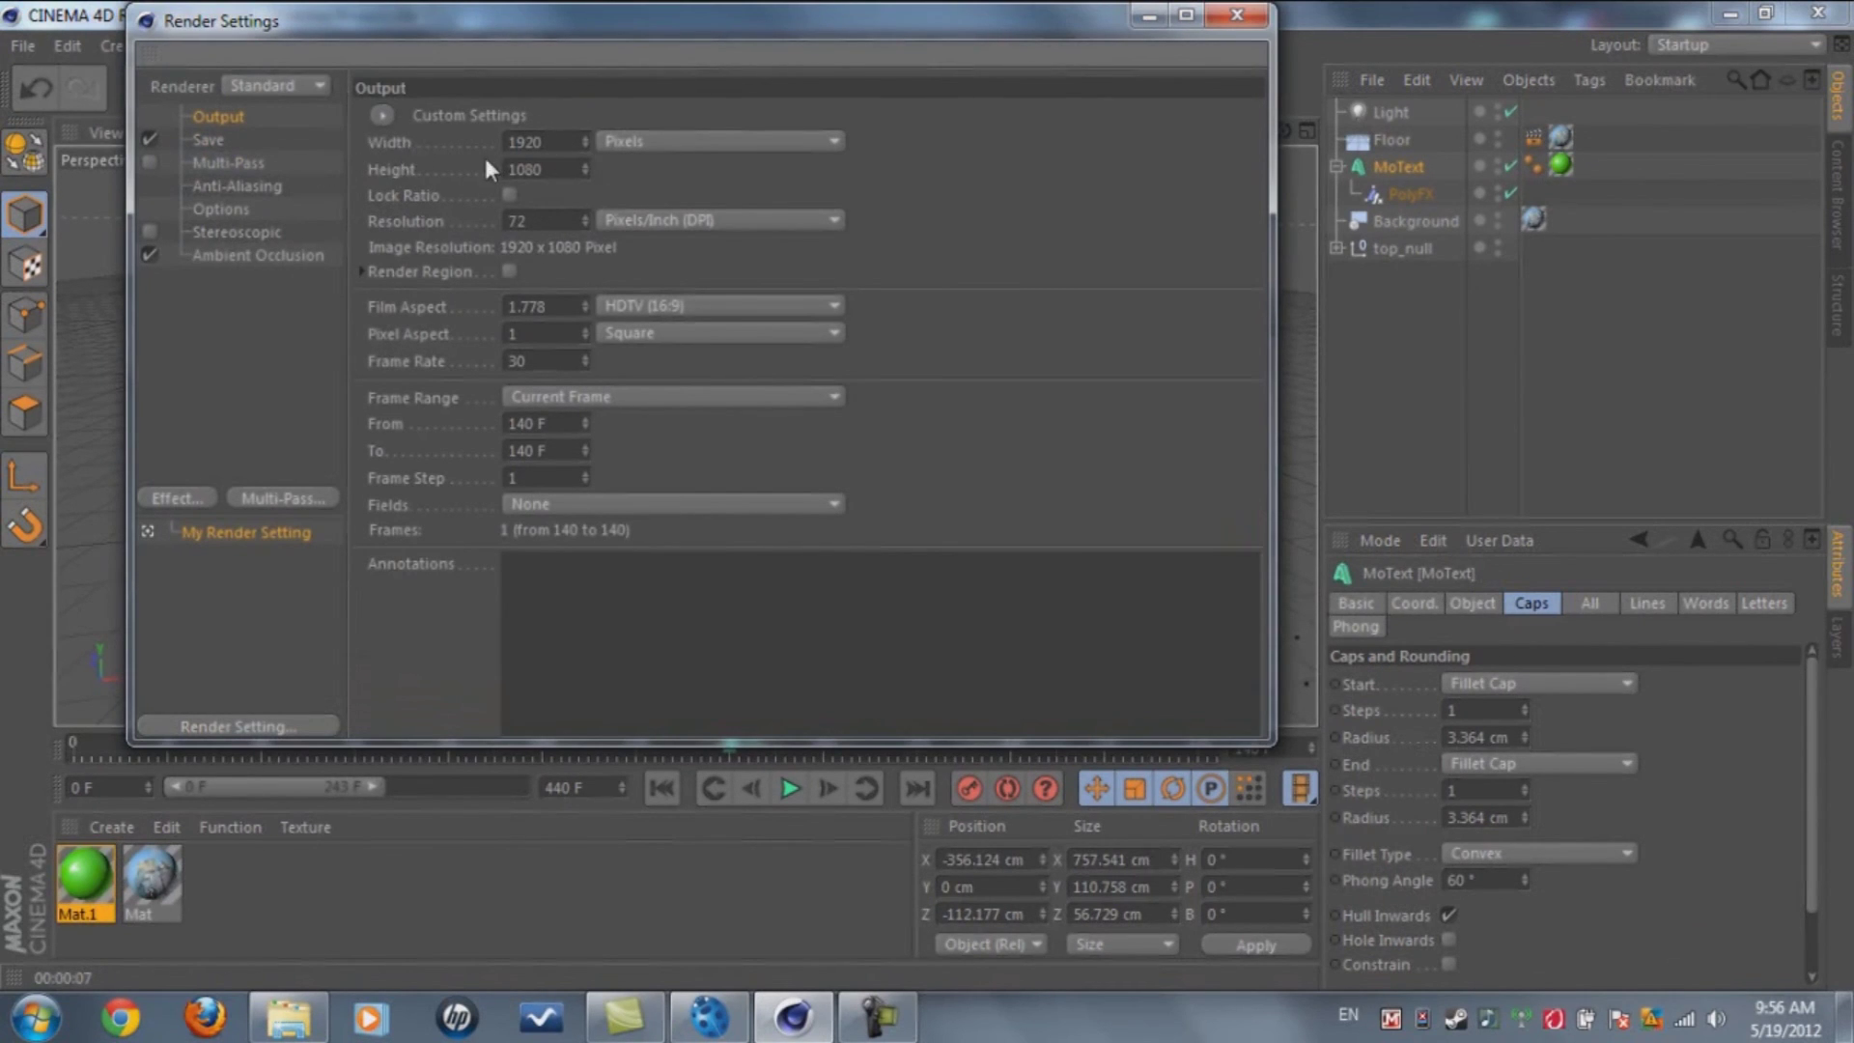
{"action": "left_click", "coordinate": [241, 232]}
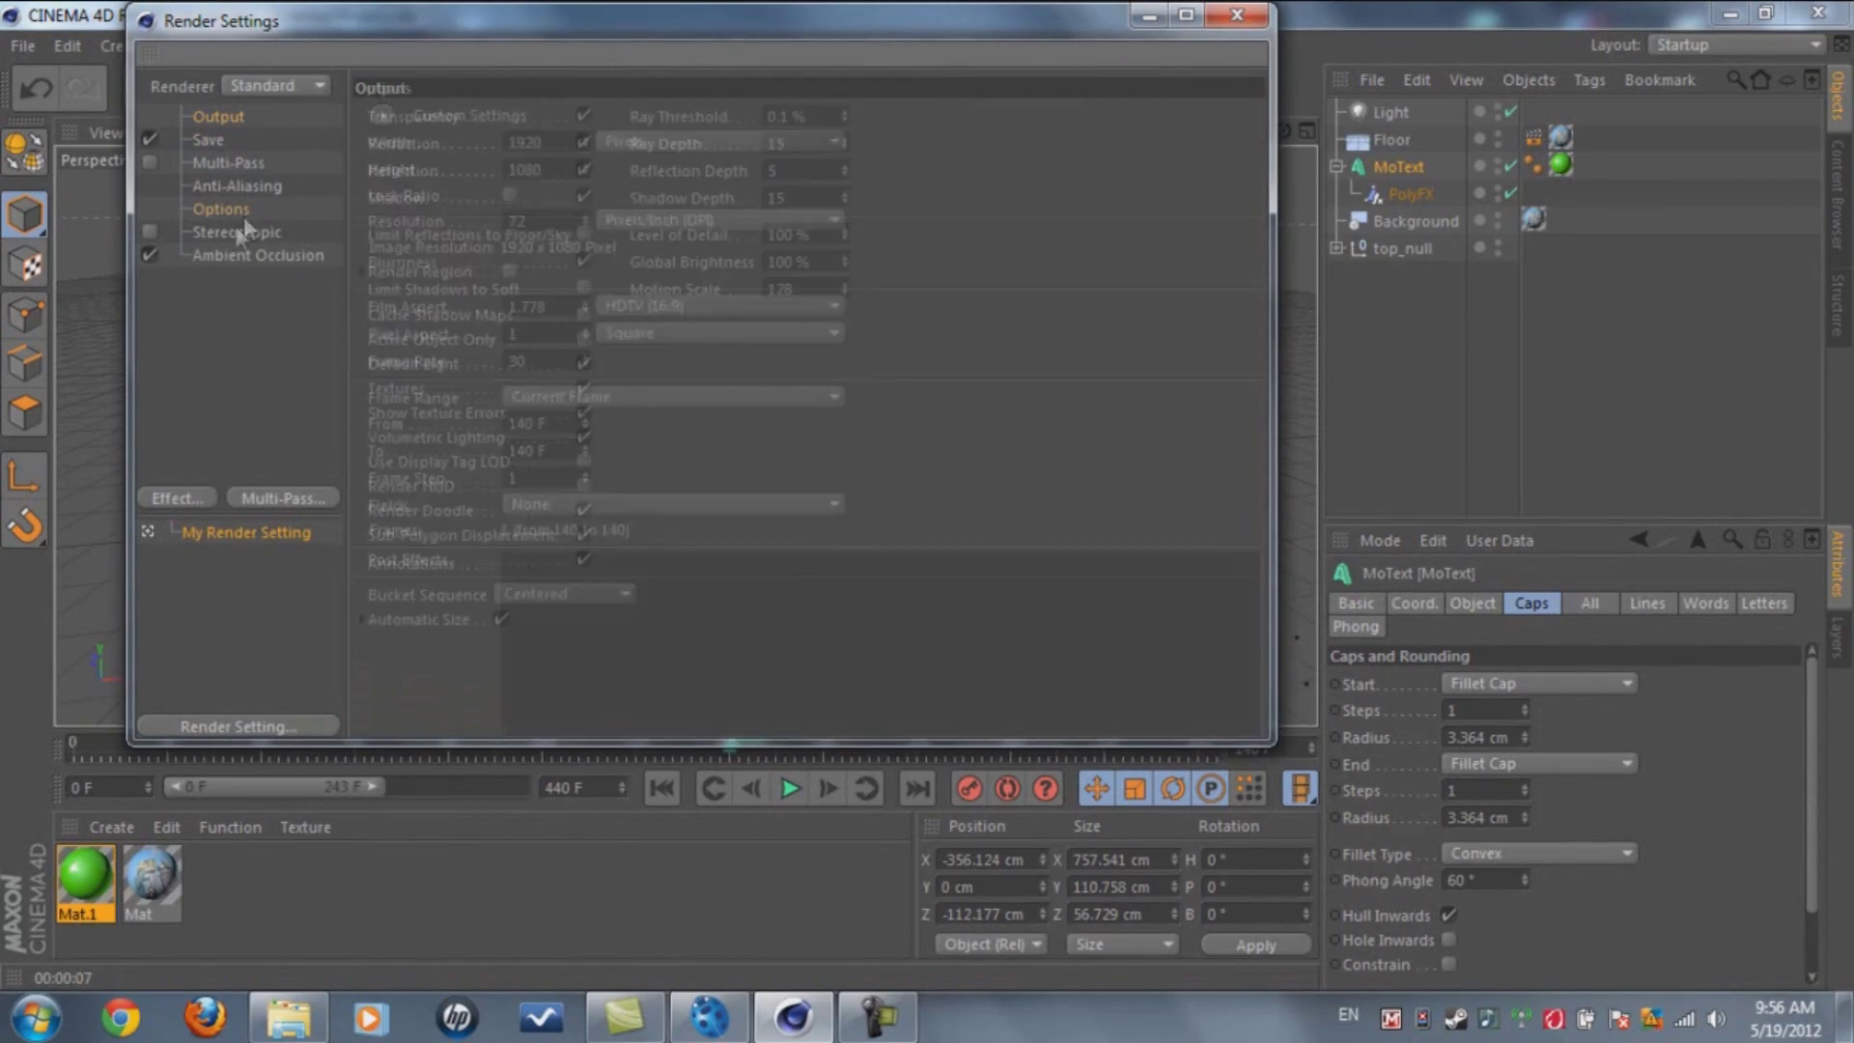
{"action": "left_click", "coordinate": [1236, 15]}
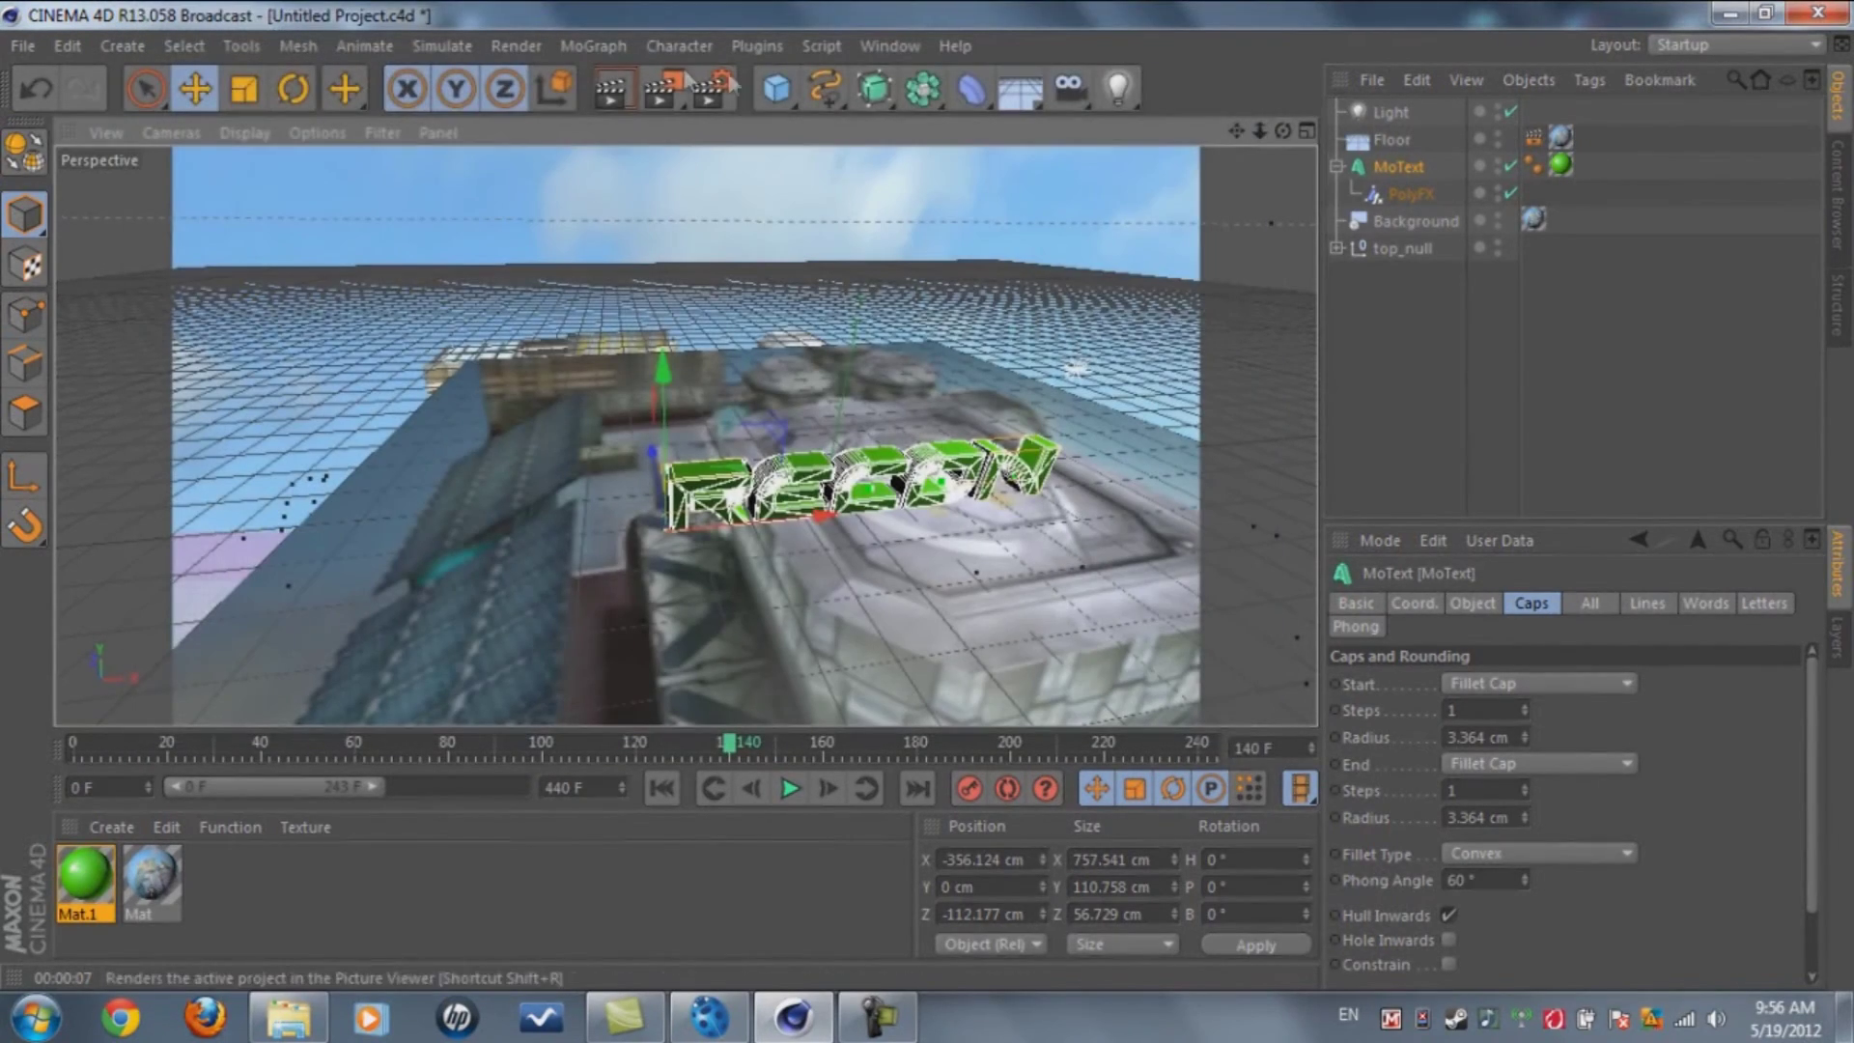